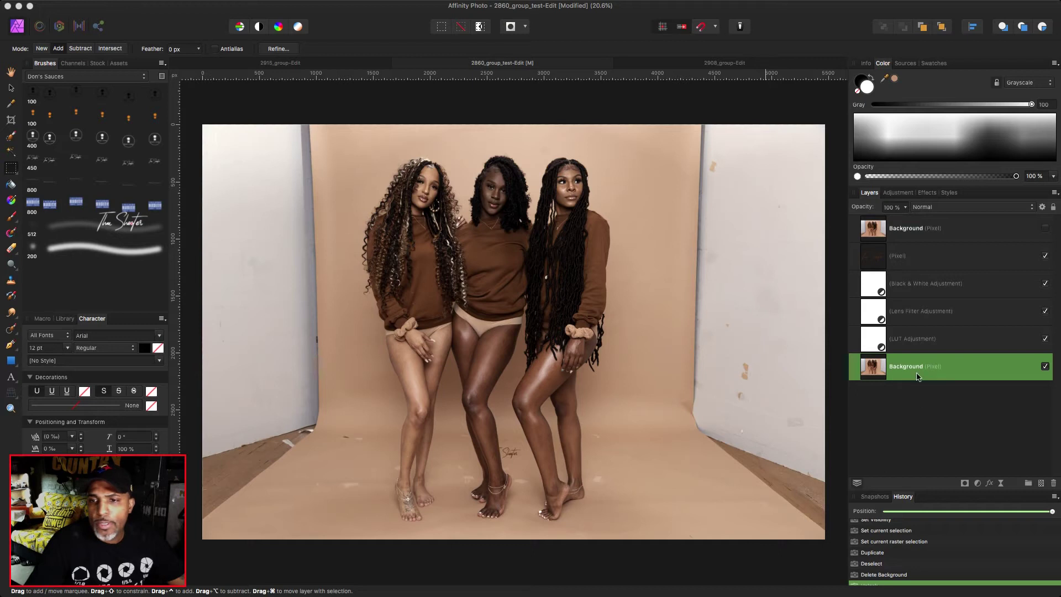
Hide the LUT, Lens Filter and Black & White adjustments and the unnamed pixel layer, leaving the bottom Background layer selected
{"action": "left_click", "coordinate": [921, 400]}
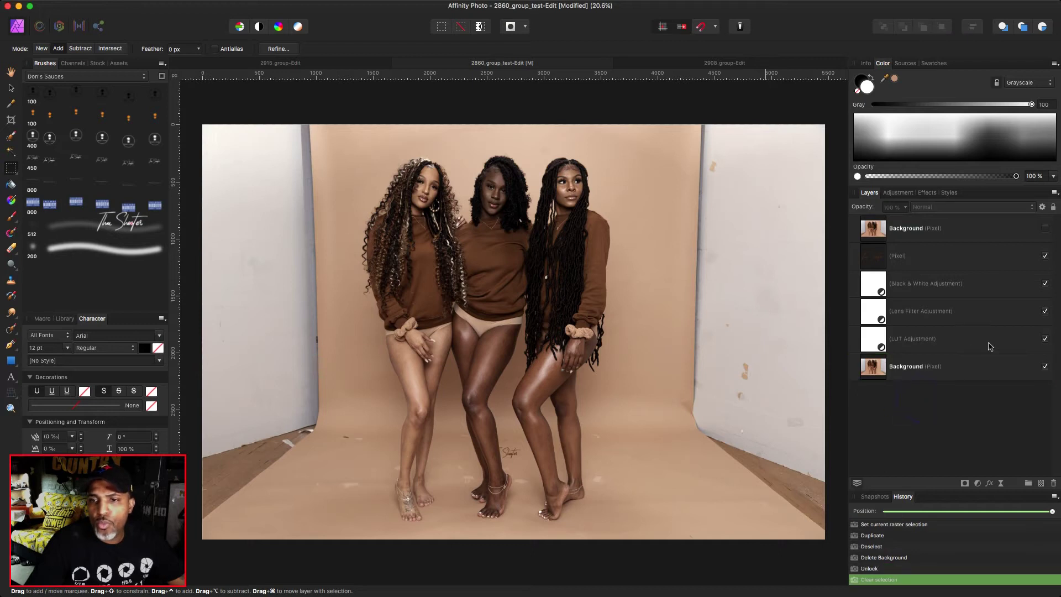
{"action": "left_click", "coordinate": [1030, 342]}
{"action": "left_click", "coordinate": [1045, 338]}
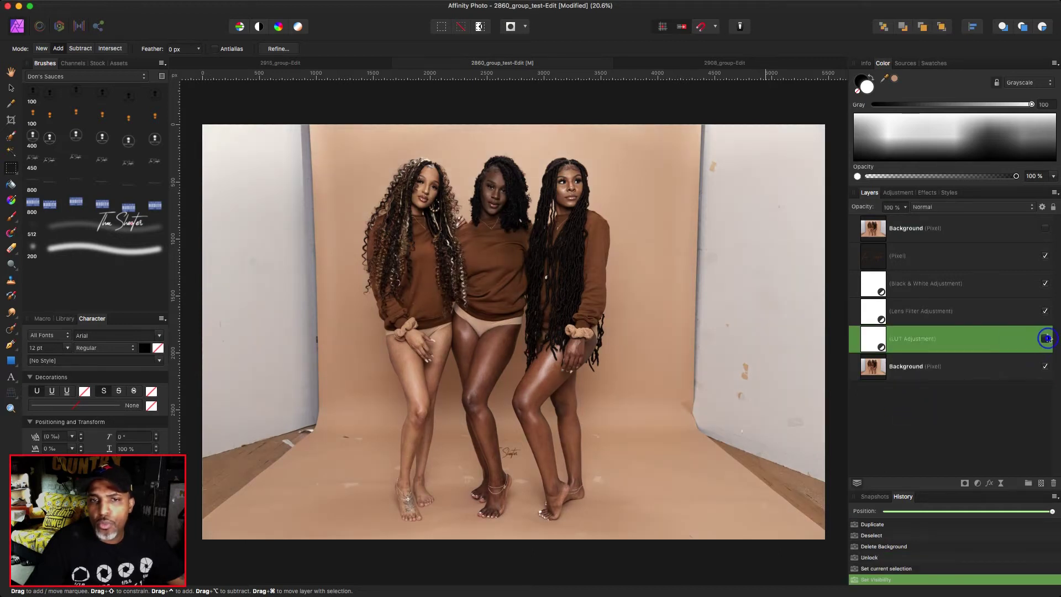
{"action": "left_click", "coordinate": [1045, 311]}
{"action": "left_click", "coordinate": [1046, 283]}
{"action": "left_click", "coordinate": [1045, 256]}
{"action": "left_click", "coordinate": [959, 369]}
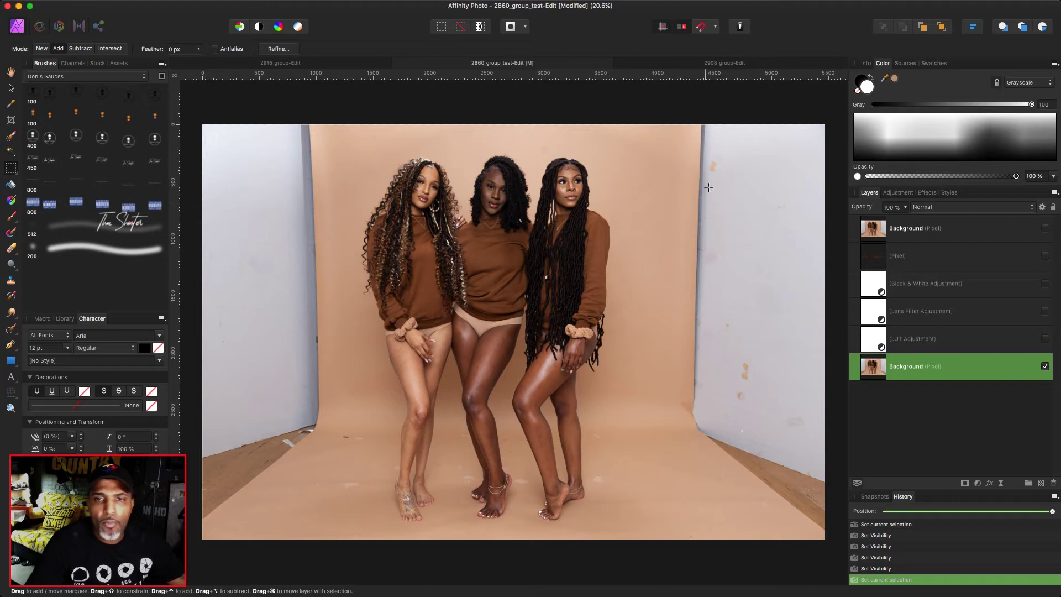
Marquee-select full-height strips along both sides of the photo, covering the white walls and exposed floor beyond the backdrop
{"action": "left_click_drag", "start_coordinate": [688, 122], "coordinate": [829, 542]}
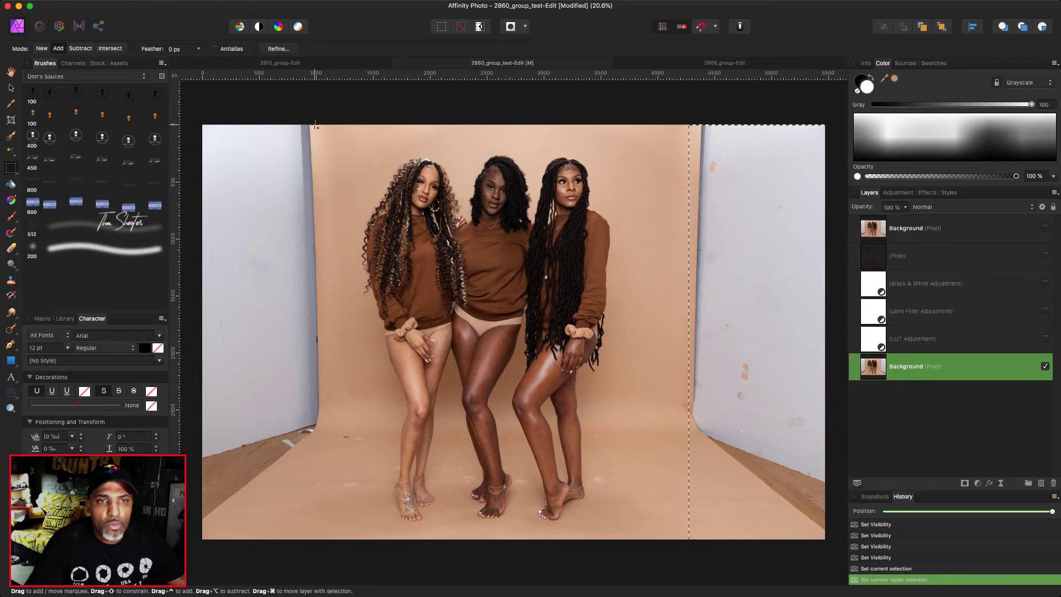
{"action": "left_click_drag", "start_coordinate": [317, 124], "coordinate": [188, 529]}
{"action": "left_click", "coordinate": [247, 453]}
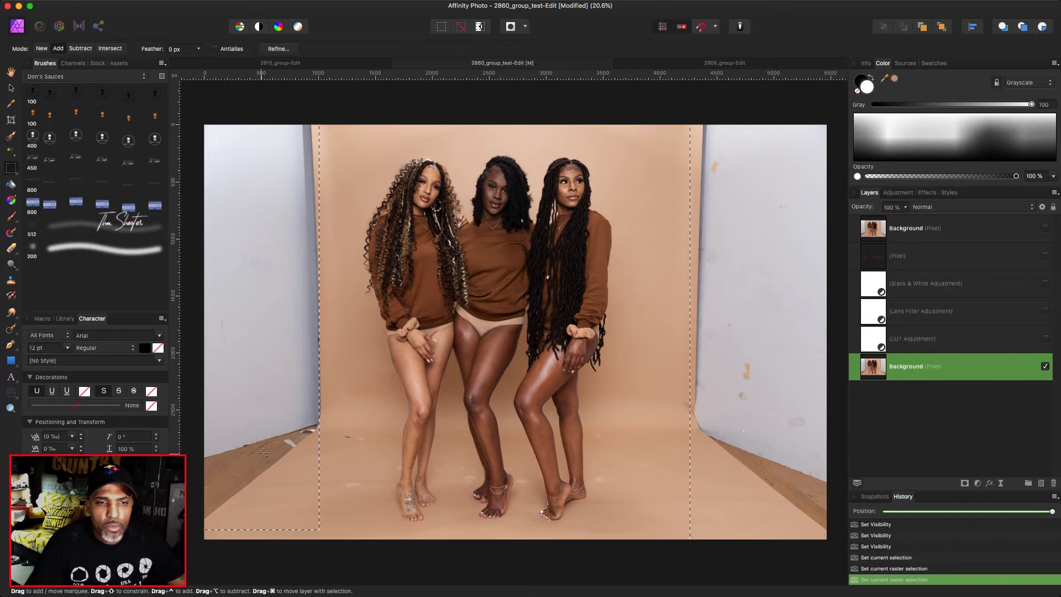
{"action": "left_click", "coordinate": [265, 454]}
{"action": "left_click", "coordinate": [265, 454]}
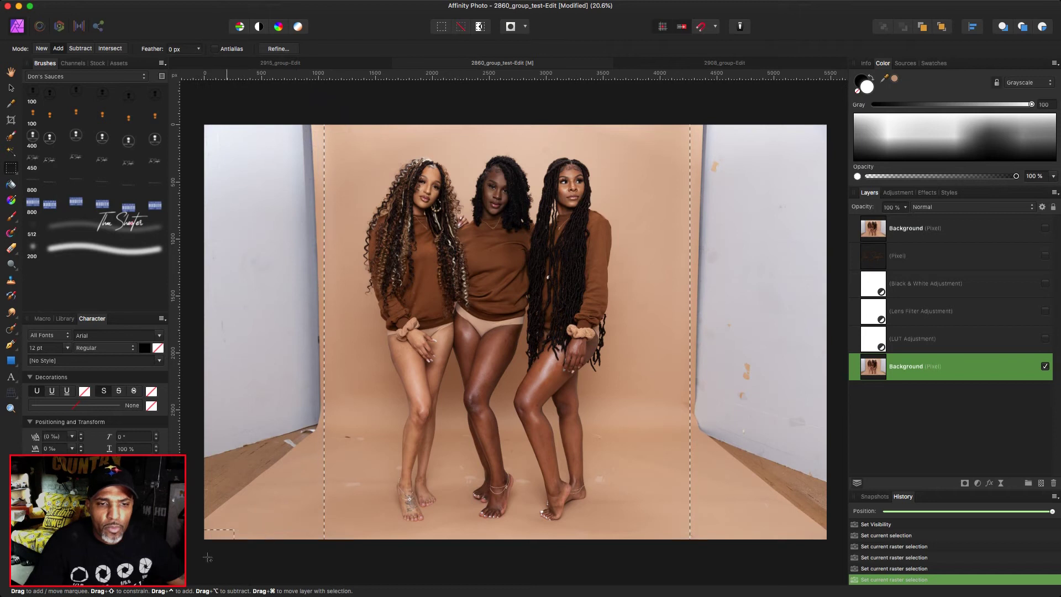
Inpaint the selected side strips to extend the backdrop, and clear the selection
{"action": "mouse_move", "coordinate": [263, 2]}
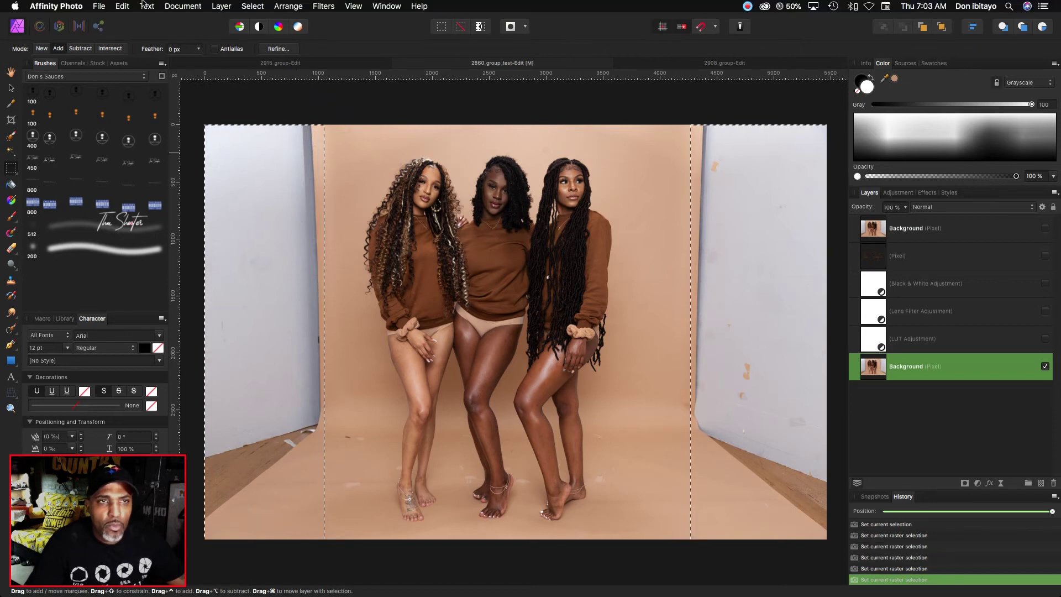
{"action": "left_click", "coordinate": [123, 6]}
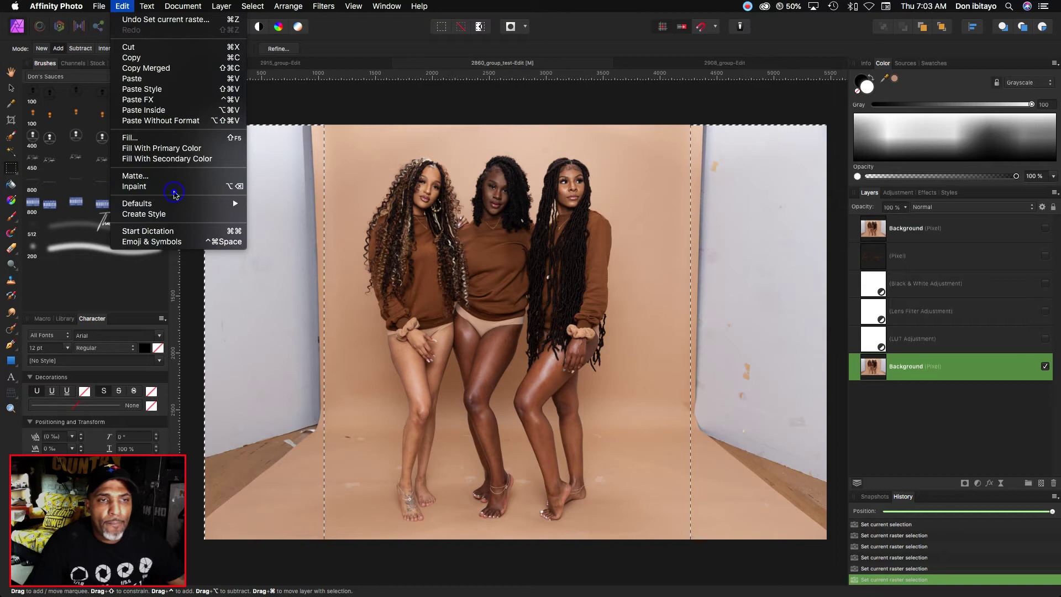
{"action": "left_click", "coordinate": [169, 191]}
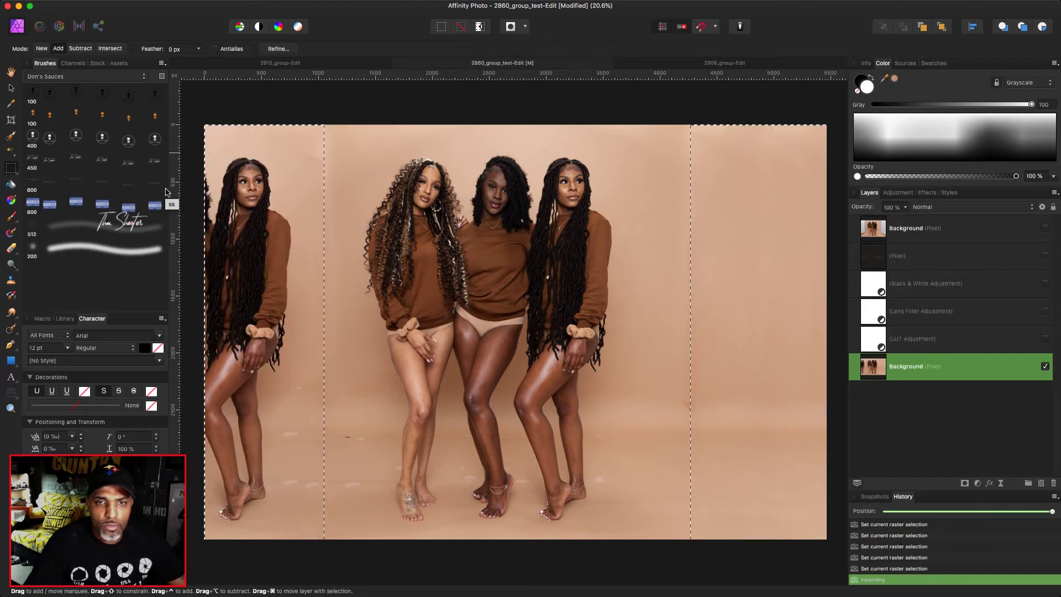
{"action": "key", "text": "super+d"}
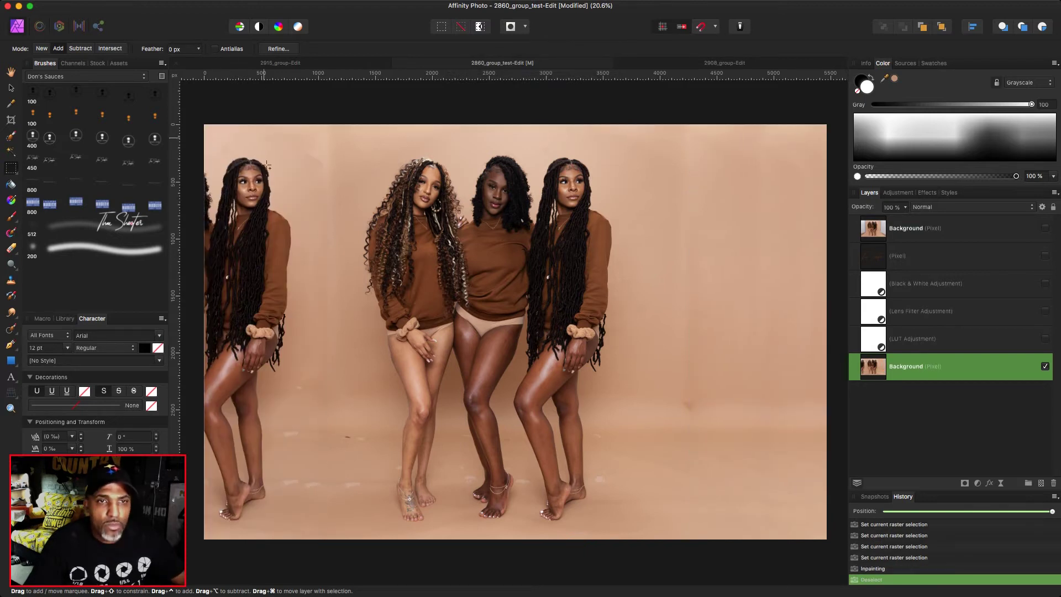
Marquee-select the duplicated woman at the photo's left edge, inpaint her away, and deselect
{"action": "left_click_drag", "start_coordinate": [305, 128], "coordinate": [190, 526]}
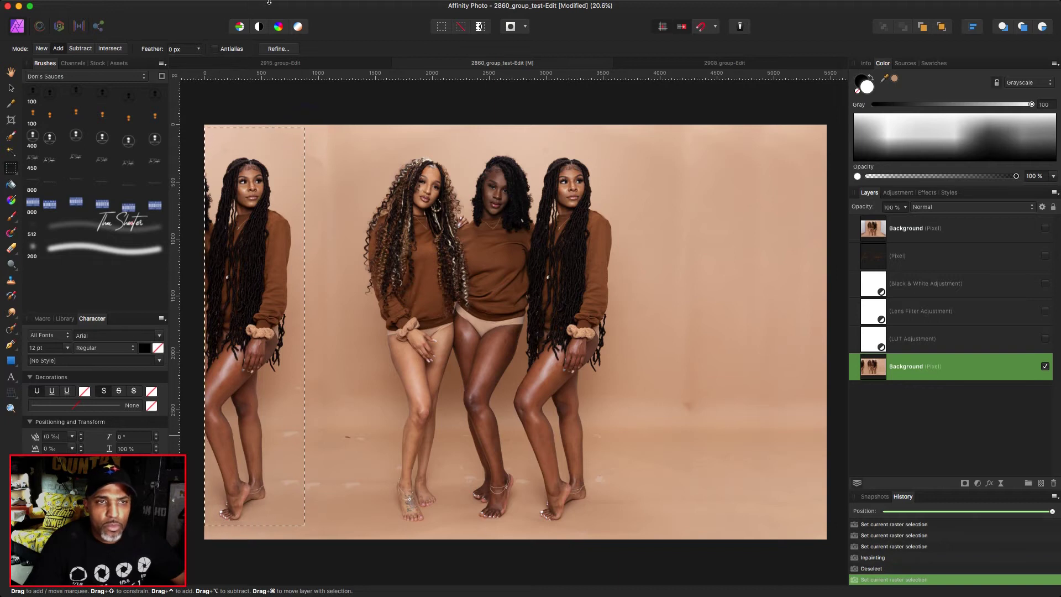
{"action": "left_click", "coordinate": [122, 6]}
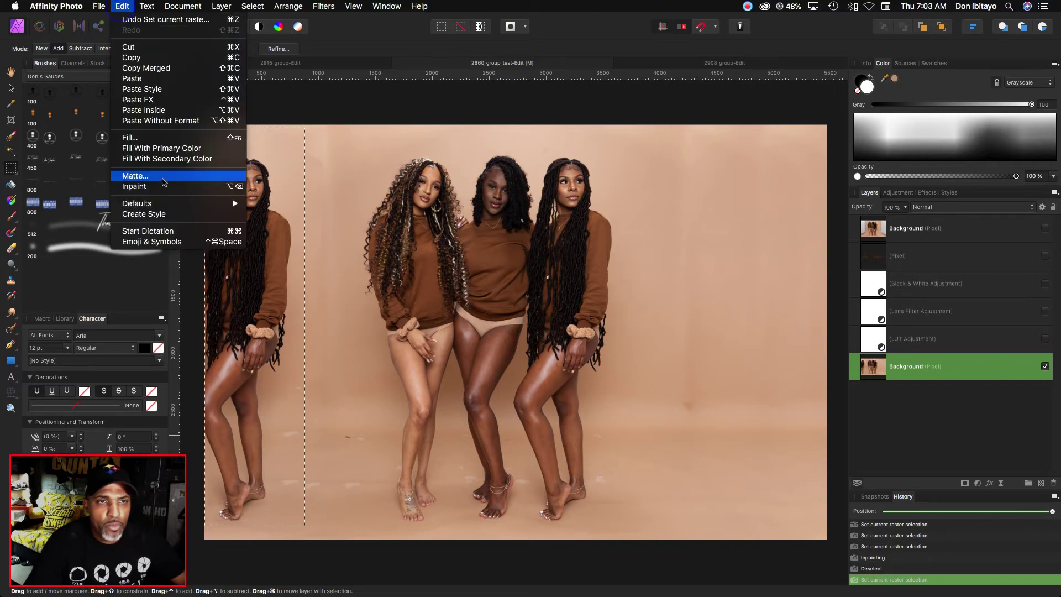
{"action": "left_click", "coordinate": [160, 187]}
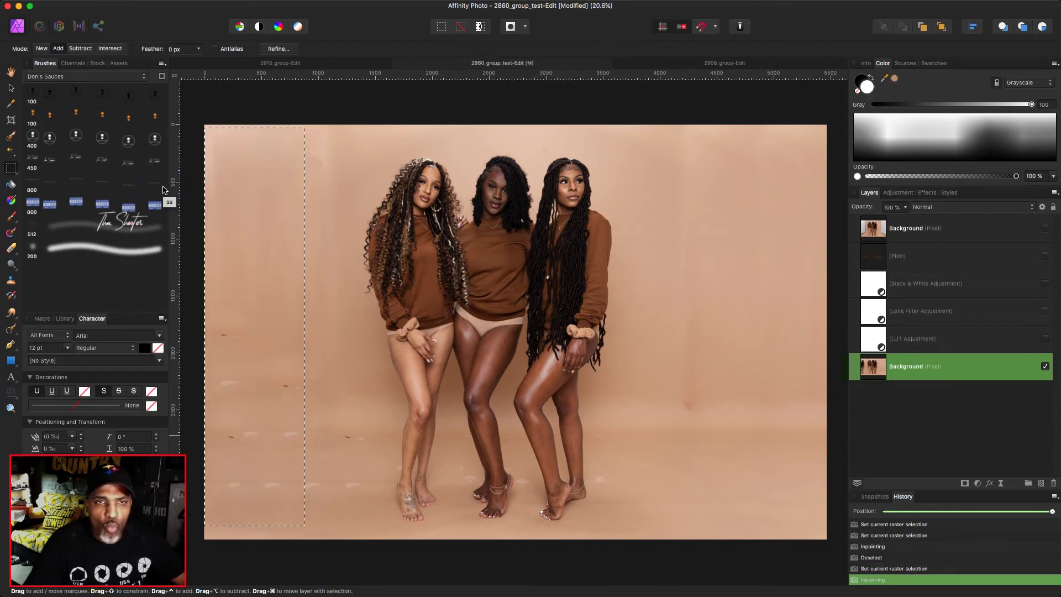
{"action": "key", "text": "super+d"}
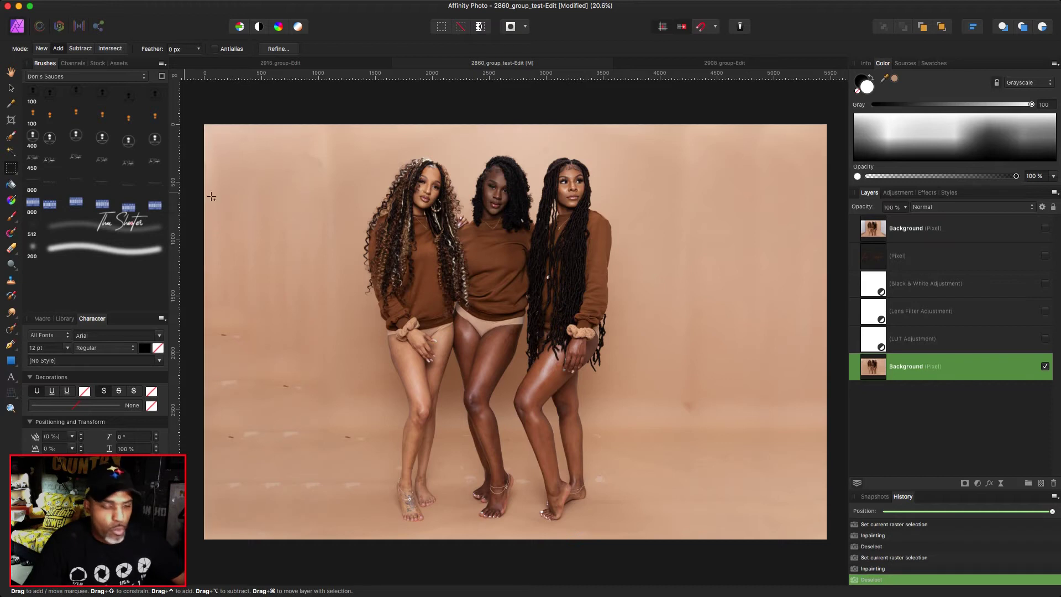
Paint out the dark specks, wall smudge and rows of scuffs left of the women with a 215.3 px Inpainting Brush
{"action": "key", "text": "j"}
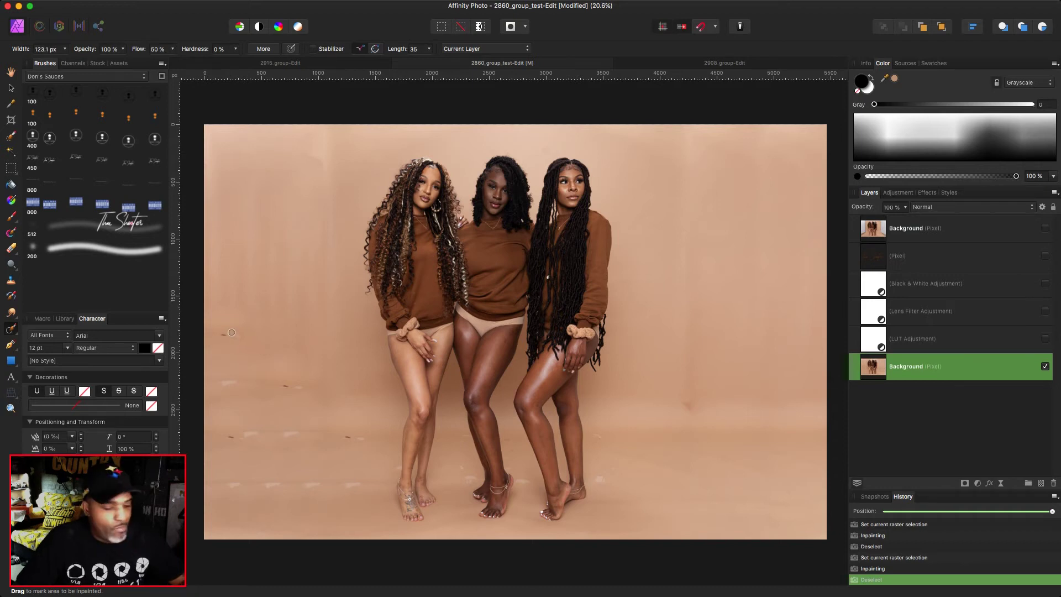
{"action": "key", "text": "bracketright"}
{"action": "left_click_drag", "start_coordinate": [220, 334], "coordinate": [243, 334]}
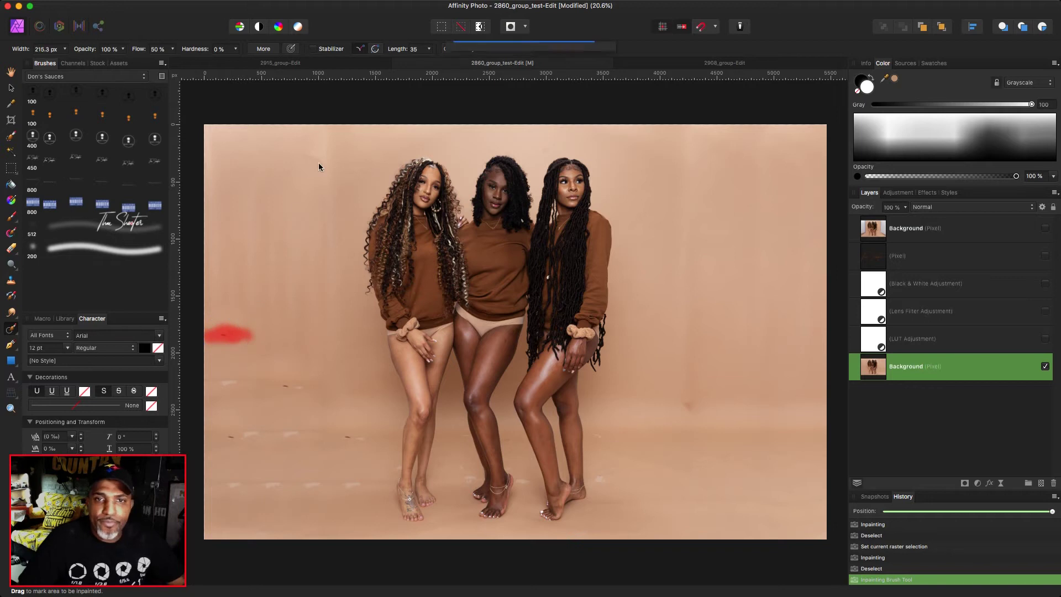
{"action": "left_click_drag", "start_coordinate": [323, 168], "coordinate": [301, 148]}
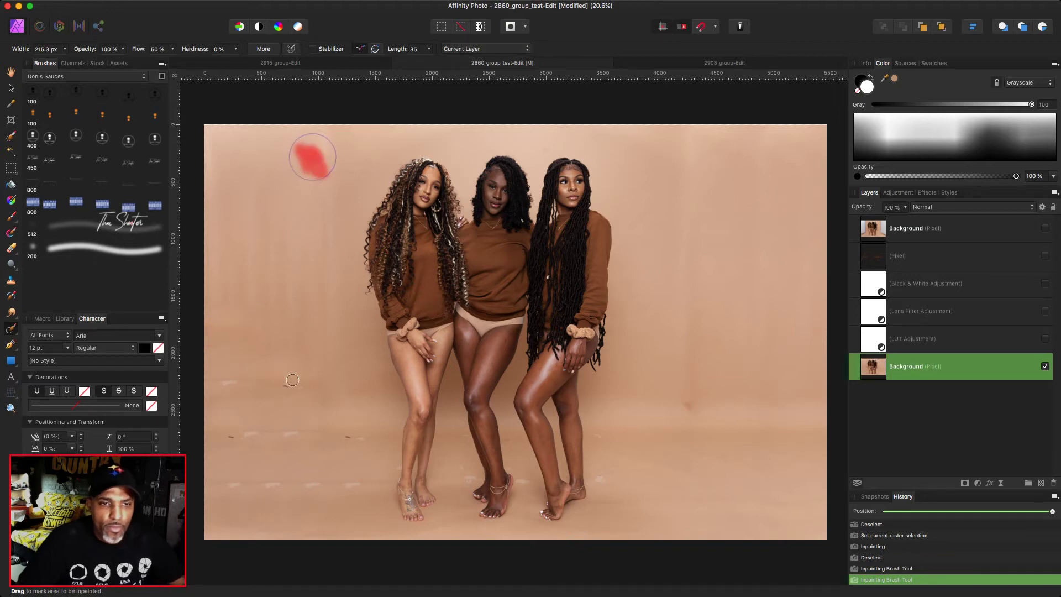
{"action": "mouse_move", "coordinate": [301, 385]}
{"action": "left_mouse_down"}
{"action": "mouse_move", "coordinate": [212, 385]}
{"action": "mouse_move", "coordinate": [250, 386]}
{"action": "left_mouse_up"}
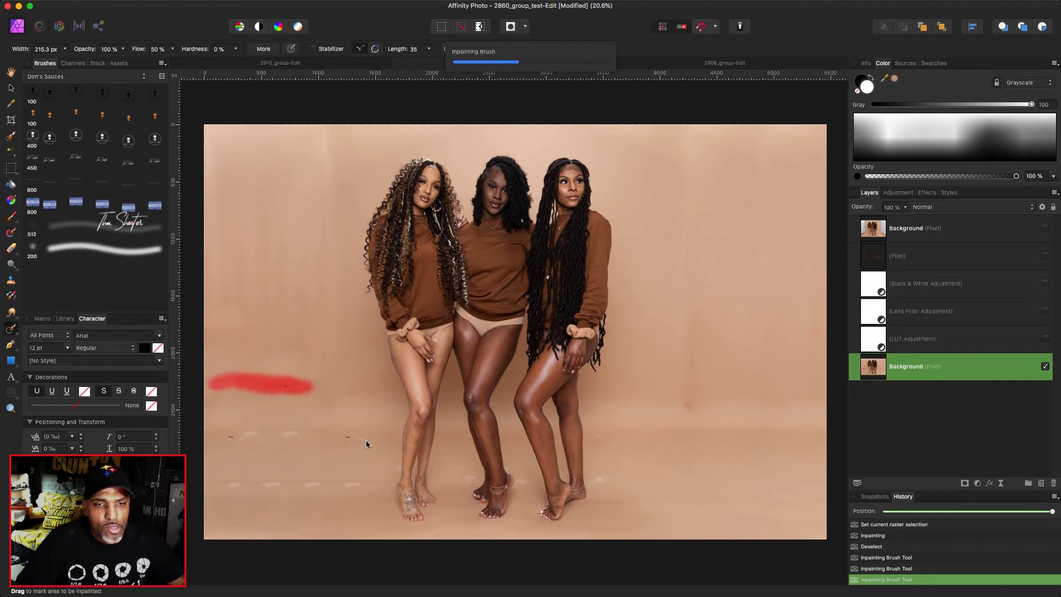
{"action": "mouse_move", "coordinate": [360, 440]}
{"action": "left_mouse_down"}
{"action": "mouse_move", "coordinate": [234, 433]}
{"action": "mouse_move", "coordinate": [330, 440]}
{"action": "left_mouse_up"}
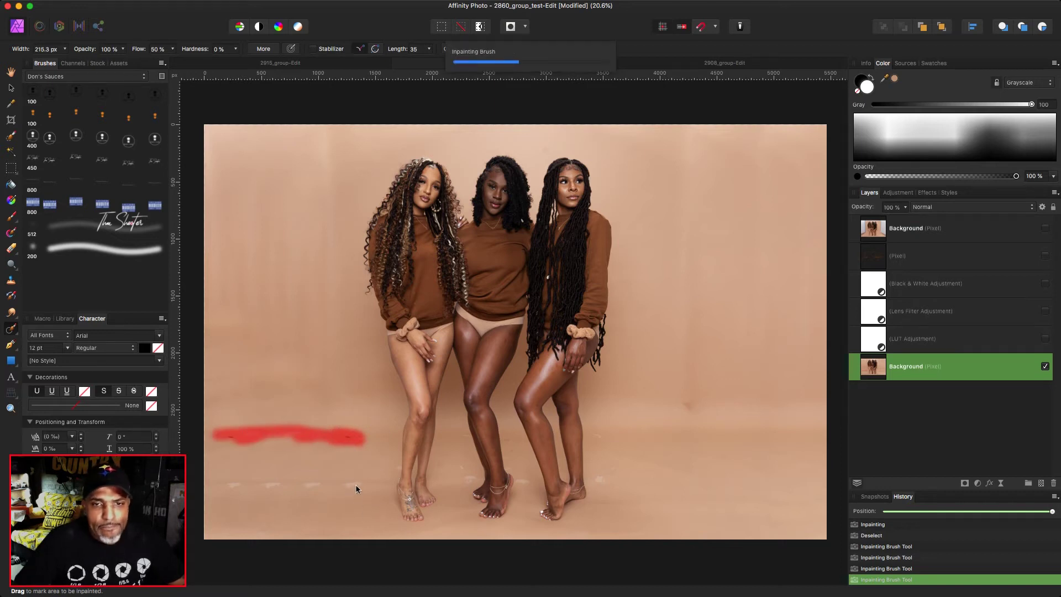
{"action": "mouse_move", "coordinate": [357, 485]}
{"action": "left_mouse_down"}
{"action": "mouse_move", "coordinate": [215, 484]}
{"action": "mouse_move", "coordinate": [350, 485]}
{"action": "mouse_move", "coordinate": [259, 488]}
{"action": "left_mouse_up"}
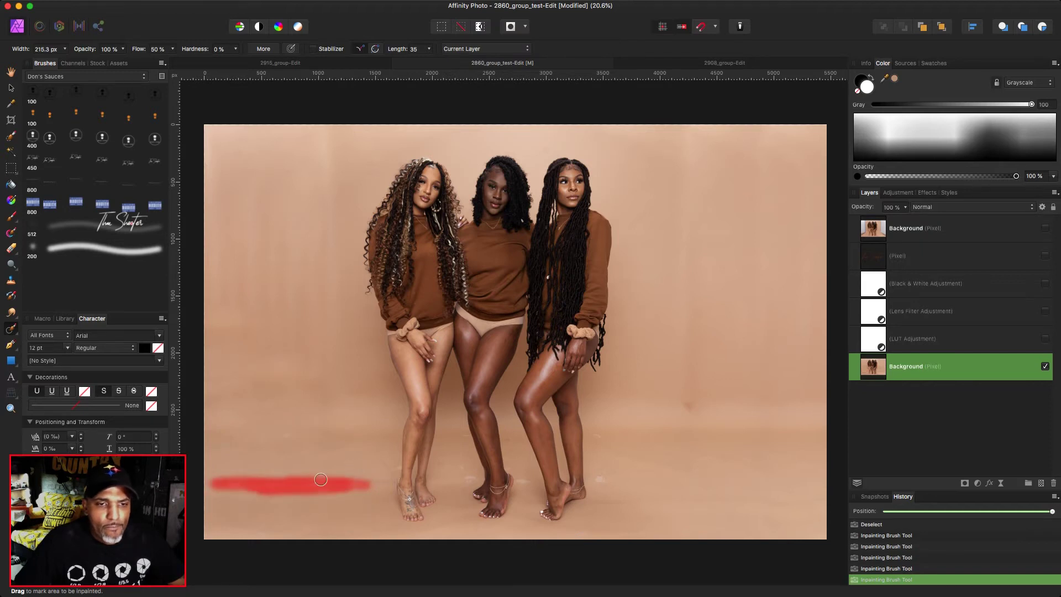
Inpaint the floor scuff beside the first woman's ankle and the faint mark farther left, using a 102.6 px brush for the latter
{"action": "scroll", "coordinate": [304, 455], "scroll_direction": "right", "scroll_amount": 2}
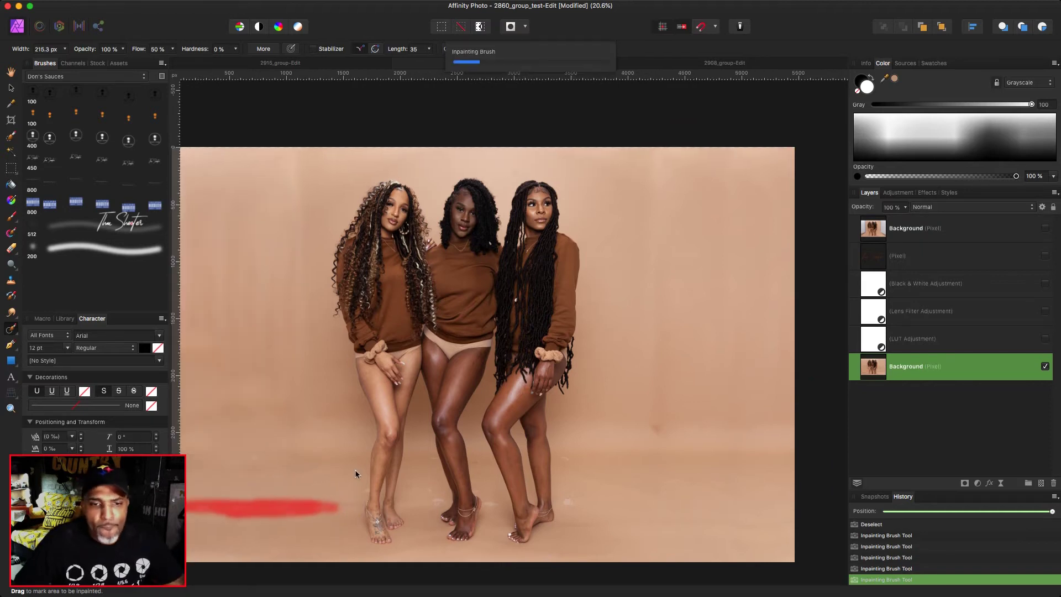
{"action": "scroll", "coordinate": [340, 503], "scroll_direction": "up", "scroll_amount": 8}
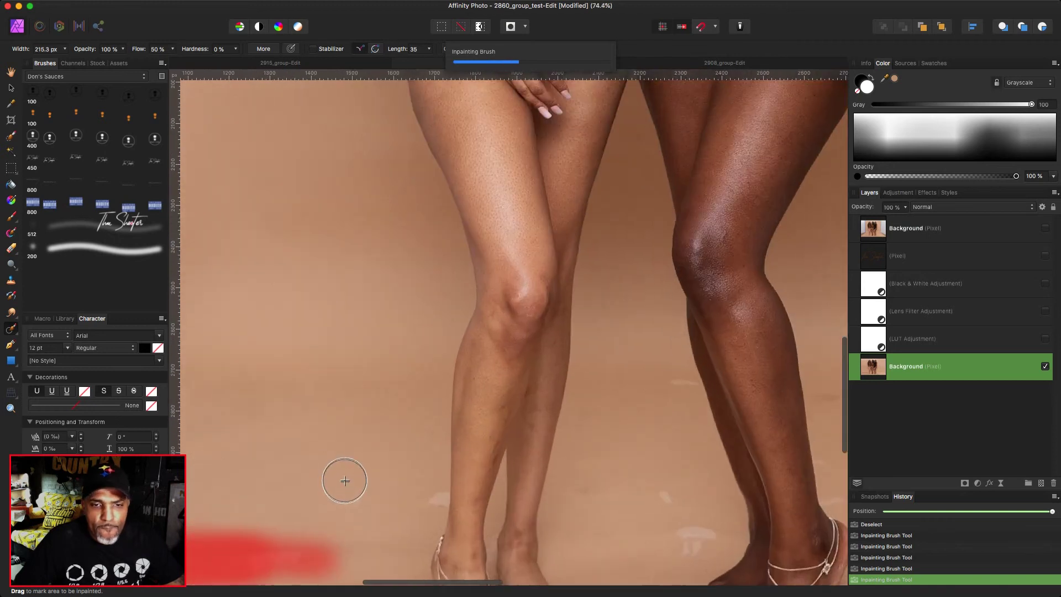
{"action": "scroll", "coordinate": [343, 475], "scroll_direction": "down", "scroll_amount": 2}
{"action": "scroll", "coordinate": [344, 475], "scroll_direction": "right", "scroll_amount": 1}
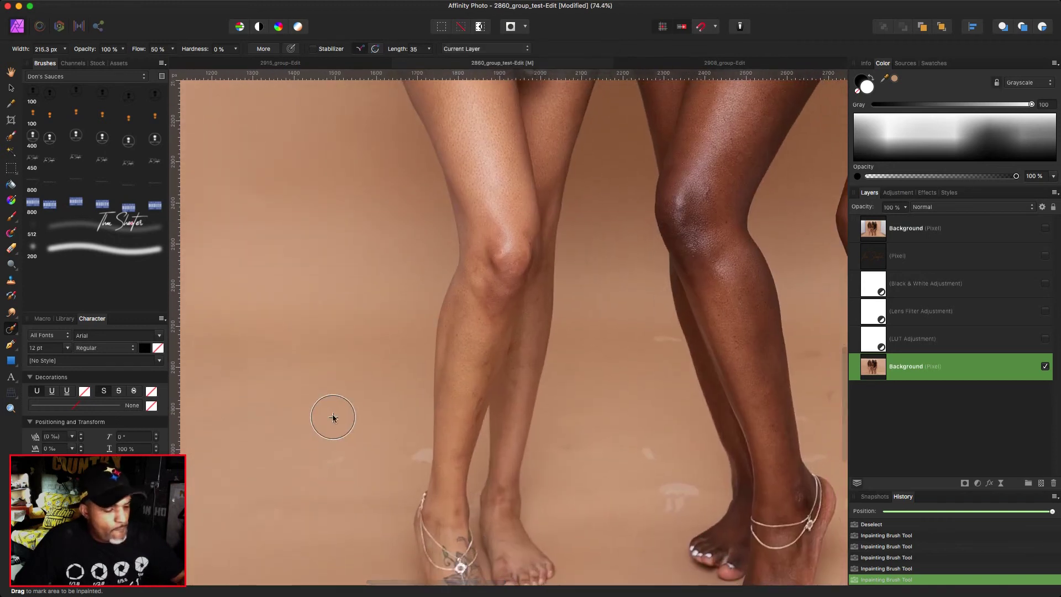
{"action": "key", "text": "c"}
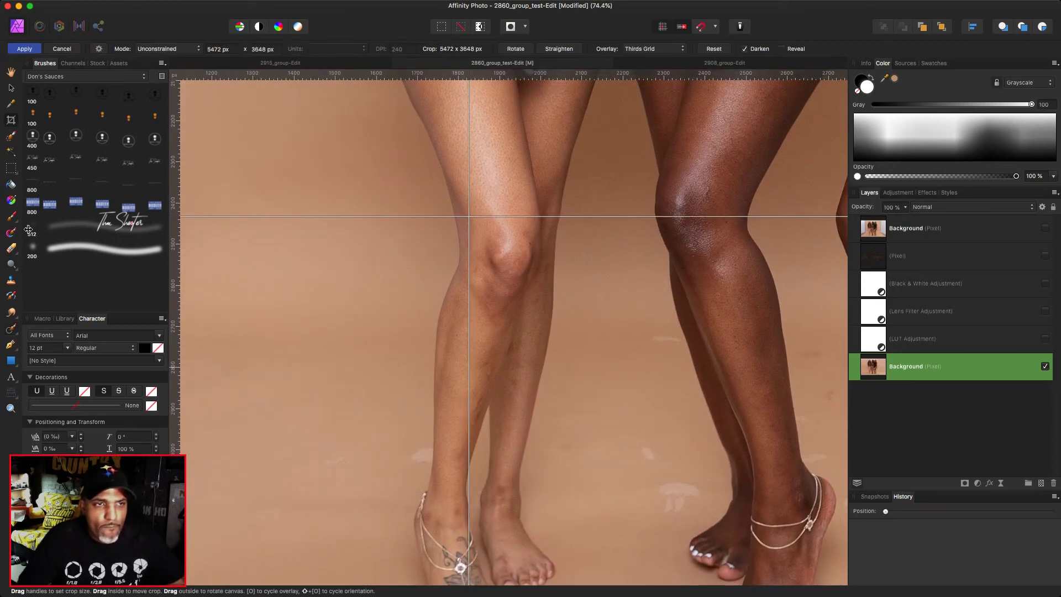
{"action": "key", "text": "j"}
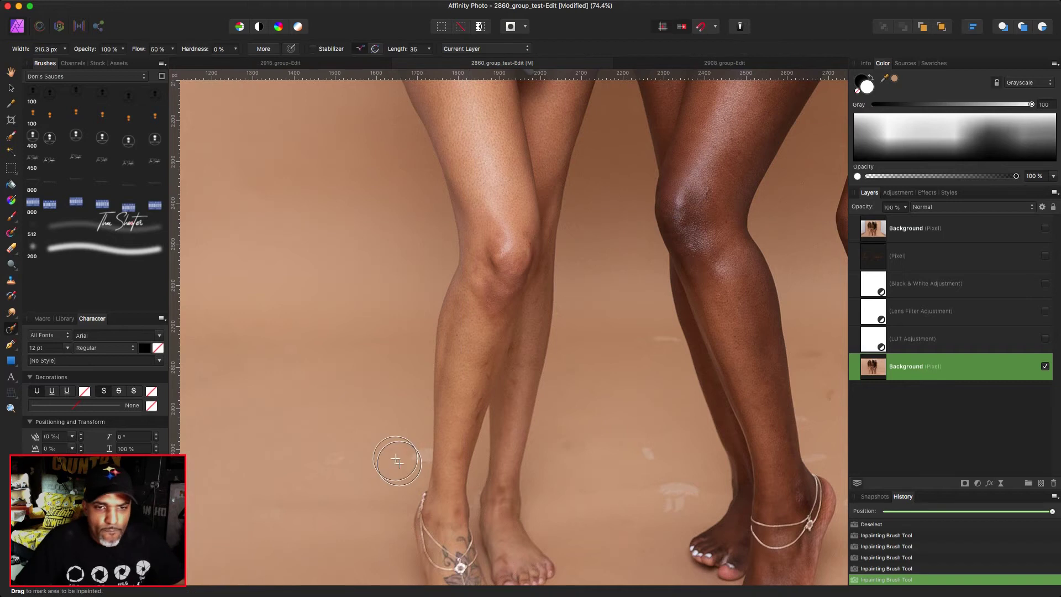
{"action": "scroll", "coordinate": [403, 438], "scroll_direction": "left", "scroll_amount": 1}
{"action": "left_click_drag", "start_coordinate": [418, 453], "coordinate": [429, 454]}
{"action": "key", "text": "bracketright"}
{"action": "key", "text": "bracketright"}
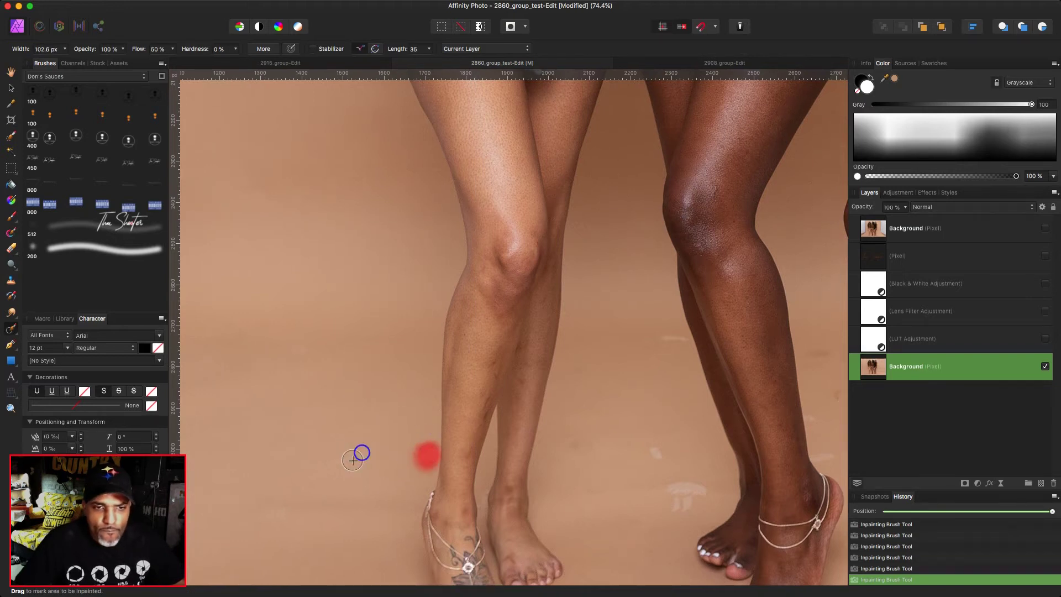
{"action": "left_click_drag", "start_coordinate": [352, 460], "coordinate": [362, 445]}
Remove the small blemishes from the first woman's shins, ankles and feet with the Inpainting Brush at about 42.5 px
{"action": "scroll", "coordinate": [359, 459], "scroll_direction": "down", "scroll_amount": 2}
{"action": "scroll", "coordinate": [359, 458], "scroll_direction": "right", "scroll_amount": 3}
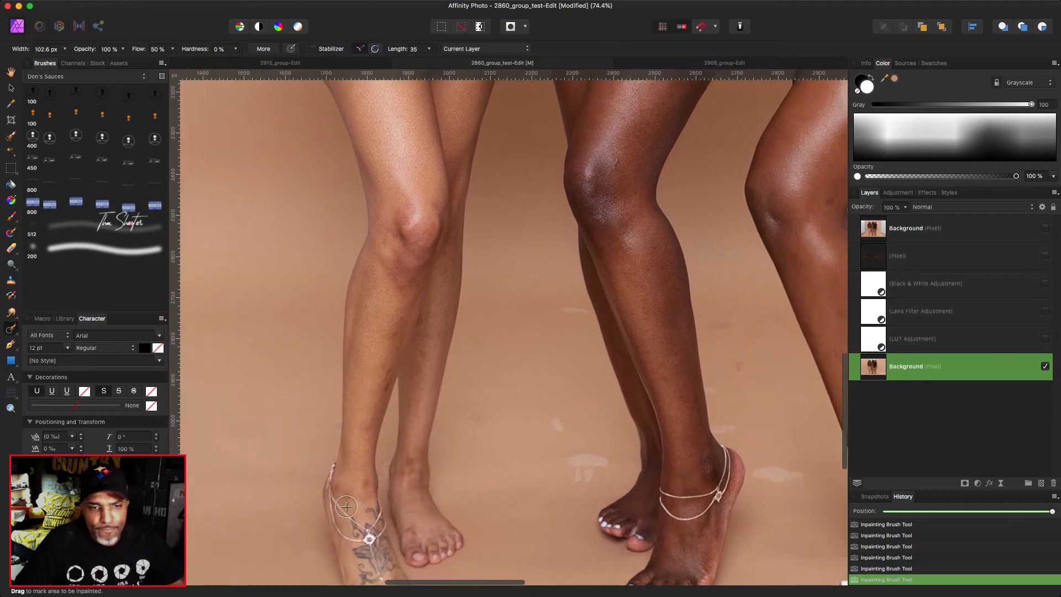
{"action": "key", "text": "bracketleft"}
{"action": "key", "text": "bracketleft"}
{"action": "key", "text": "bracketleft"}
{"action": "key", "text": "bracketleft"}
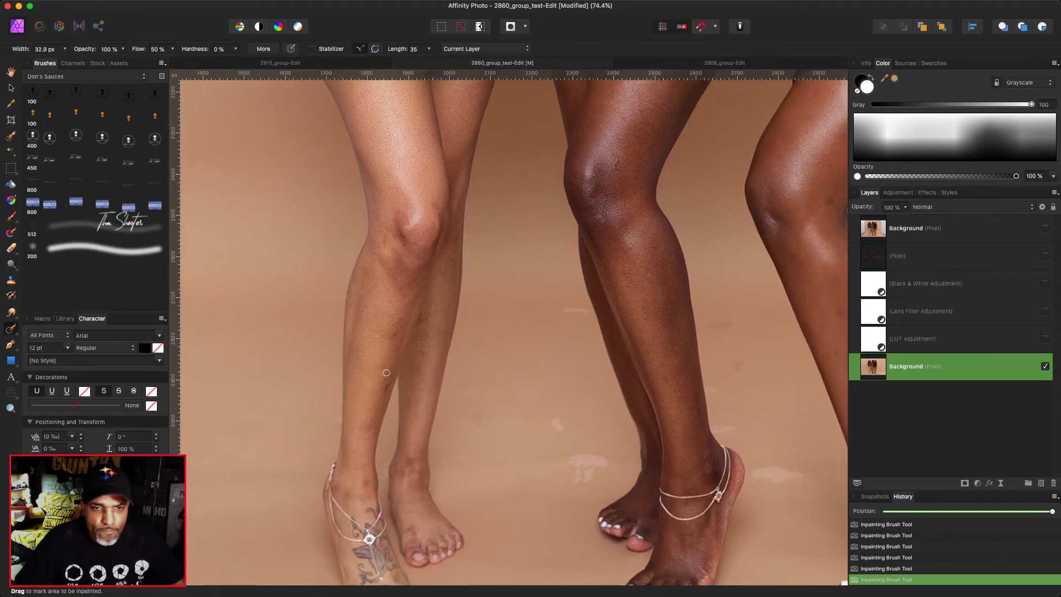
{"action": "key", "text": "bracketright"}
{"action": "left_click_drag", "start_coordinate": [390, 354], "coordinate": [391, 353]}
{"action": "key", "text": "bracketright"}
{"action": "key", "text": "bracketright"}
{"action": "left_click_drag", "start_coordinate": [366, 480], "coordinate": [366, 484]}
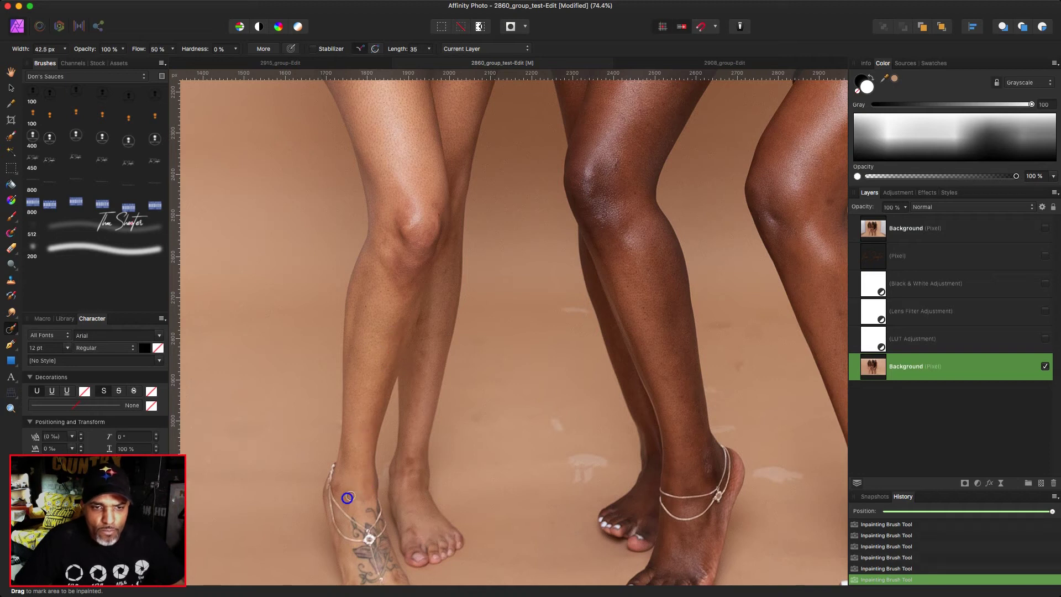
{"action": "left_click_drag", "start_coordinate": [417, 458], "coordinate": [418, 458]}
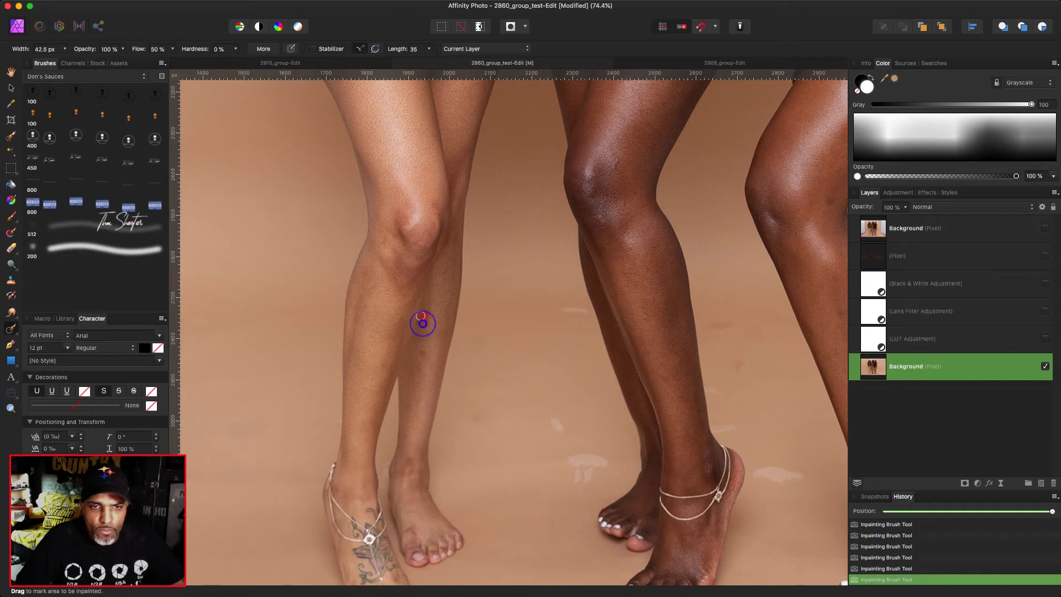
{"action": "left_click_drag", "start_coordinate": [417, 332], "coordinate": [419, 332]}
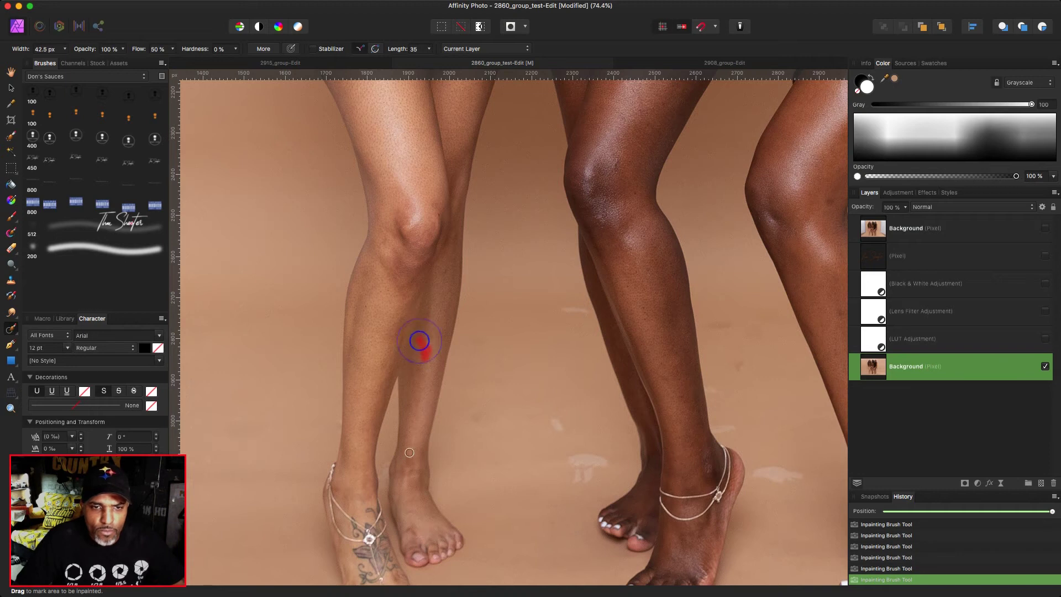
{"action": "left_click_drag", "start_coordinate": [408, 451], "coordinate": [409, 452]}
{"action": "mouse_move", "coordinate": [412, 532]}
{"action": "left_mouse_down"}
{"action": "mouse_move", "coordinate": [406, 508]}
{"action": "mouse_move", "coordinate": [412, 536]}
{"action": "mouse_move", "coordinate": [396, 563]}
{"action": "mouse_move", "coordinate": [366, 519]}
{"action": "left_mouse_up"}
Inpaint the floor scuffs between the first and second women's legs, enlarging the brush to 74.4 px for the large one
{"action": "scroll", "coordinate": [365, 518], "scroll_direction": "down", "scroll_amount": 2}
{"action": "scroll", "coordinate": [366, 518], "scroll_direction": "right", "scroll_amount": 1}
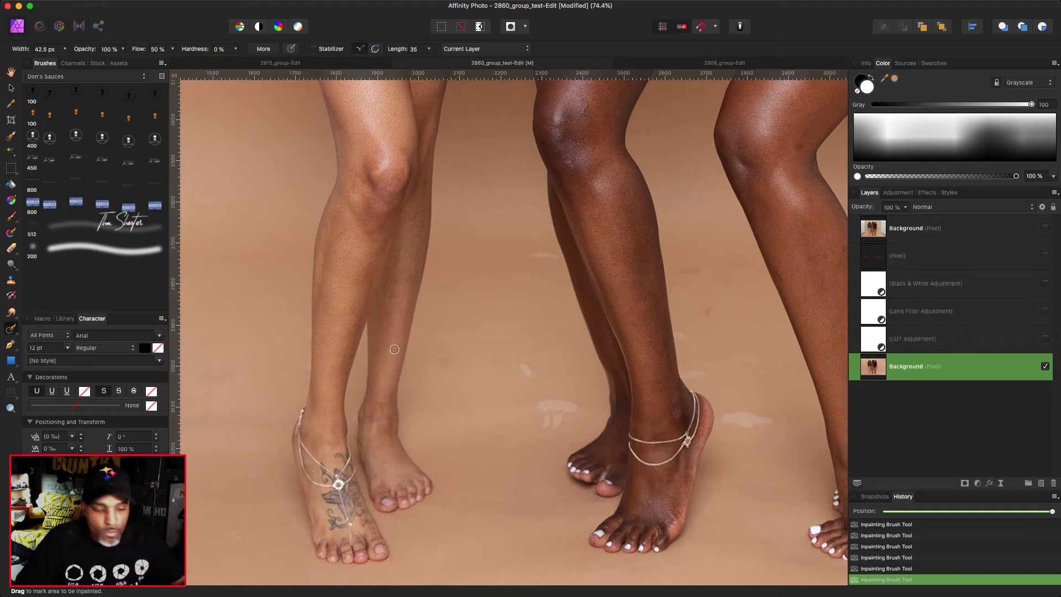
{"action": "left_click_drag", "start_coordinate": [528, 373], "coordinate": [522, 371]}
{"action": "left_click_drag", "start_coordinate": [455, 357], "coordinate": [450, 360]}
{"action": "left_click_drag", "start_coordinate": [541, 256], "coordinate": [542, 256]}
{"action": "left_click_drag", "start_coordinate": [561, 408], "coordinate": [538, 404]}
{"action": "scroll", "coordinate": [446, 365], "scroll_direction": "up", "scroll_amount": 10}
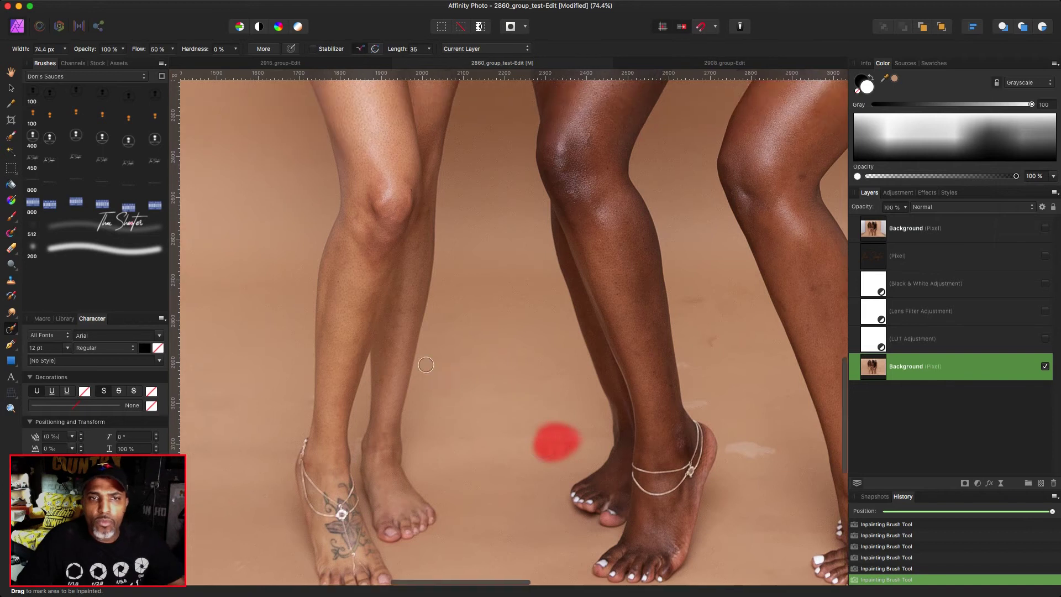
{"action": "scroll", "coordinate": [438, 389], "scroll_direction": "up", "scroll_amount": 5}
{"action": "scroll", "coordinate": [438, 389], "scroll_direction": "left", "scroll_amount": 2}
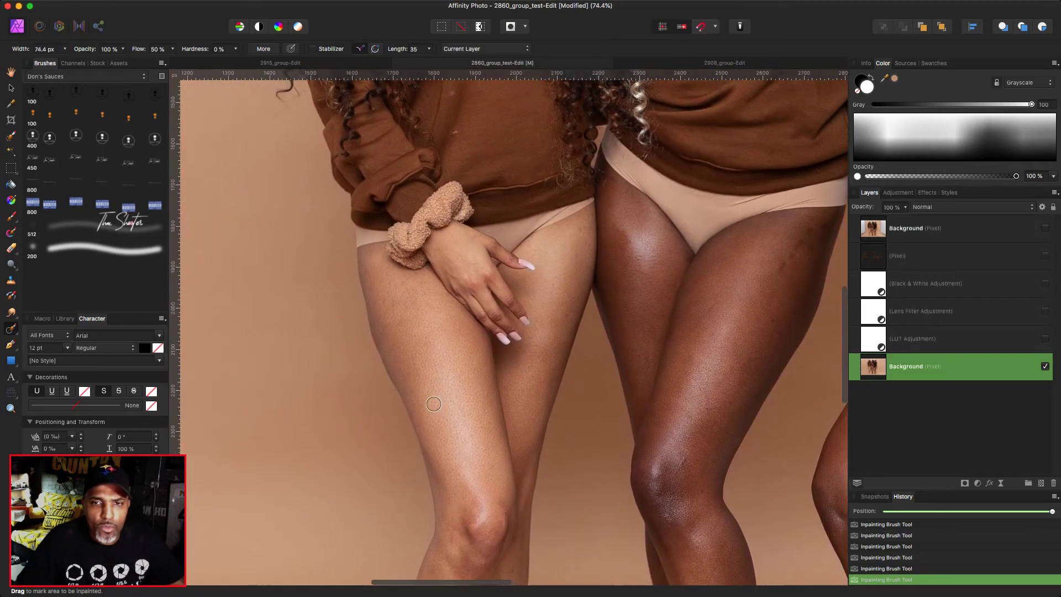
{"action": "scroll", "coordinate": [419, 332], "scroll_direction": "right", "scroll_amount": 4}
{"action": "scroll", "coordinate": [420, 332], "scroll_direction": "up", "scroll_amount": 2}
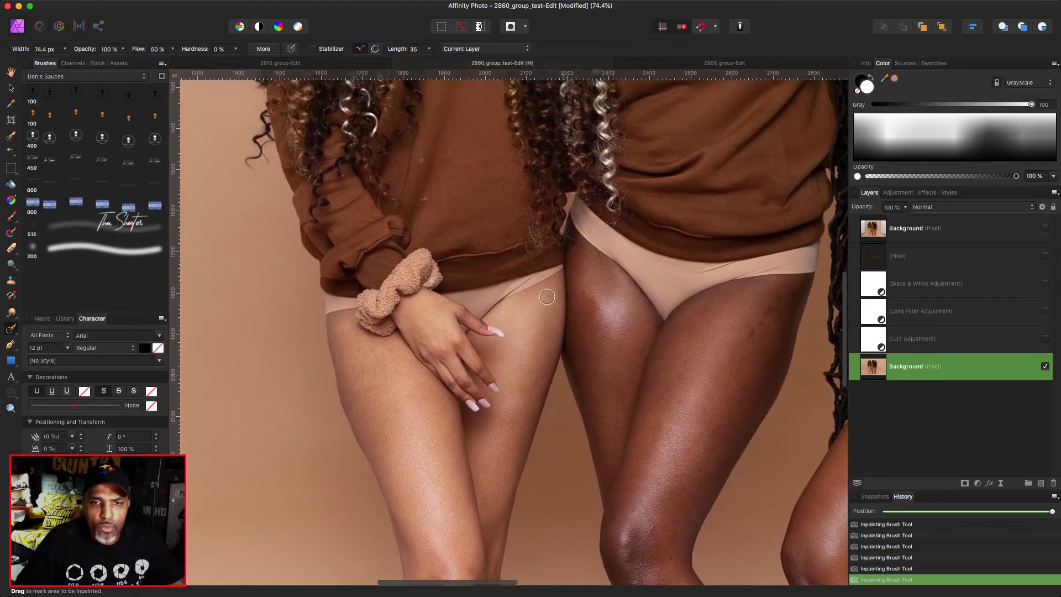
Inpaint the small blemishes on the second woman's thighs and outer hip with the 74.4 px brush
{"action": "mouse_move", "coordinate": [698, 334]}
{"action": "left_mouse_down"}
{"action": "mouse_move", "coordinate": [732, 296]}
{"action": "mouse_move", "coordinate": [688, 333]}
{"action": "left_mouse_up"}
{"action": "scroll", "coordinate": [552, 420], "scroll_direction": "right", "scroll_amount": 4}
{"action": "scroll", "coordinate": [552, 420], "scroll_direction": "down", "scroll_amount": 2}
{"action": "scroll", "coordinate": [505, 442], "scroll_direction": "down", "scroll_amount": 4}
{"action": "scroll", "coordinate": [505, 442], "scroll_direction": "right", "scroll_amount": 3}
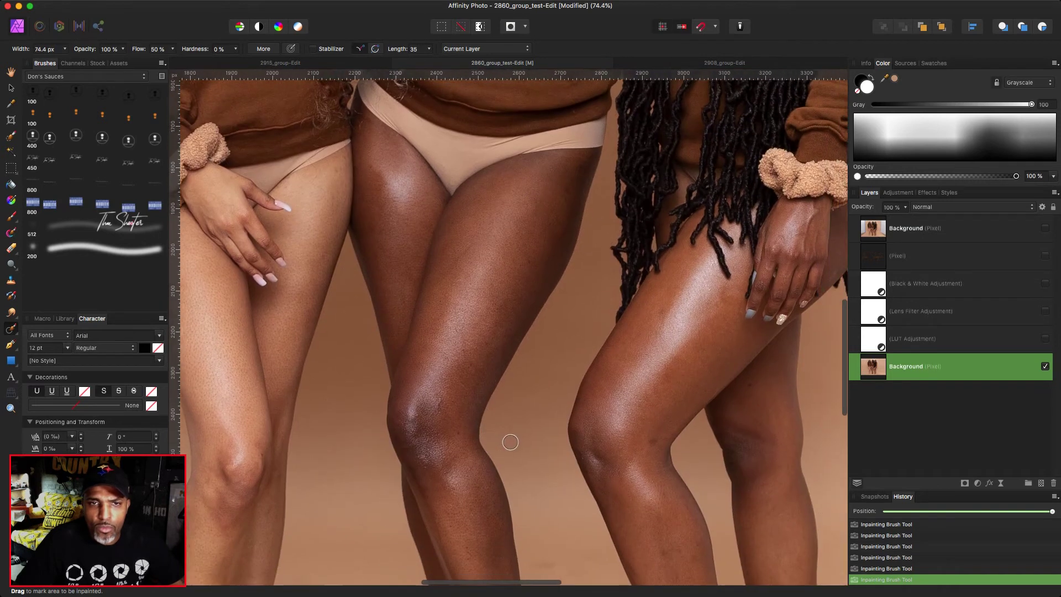
{"action": "scroll", "coordinate": [509, 253], "scroll_direction": "up", "scroll_amount": 2}
{"action": "scroll", "coordinate": [509, 252], "scroll_direction": "left", "scroll_amount": 1}
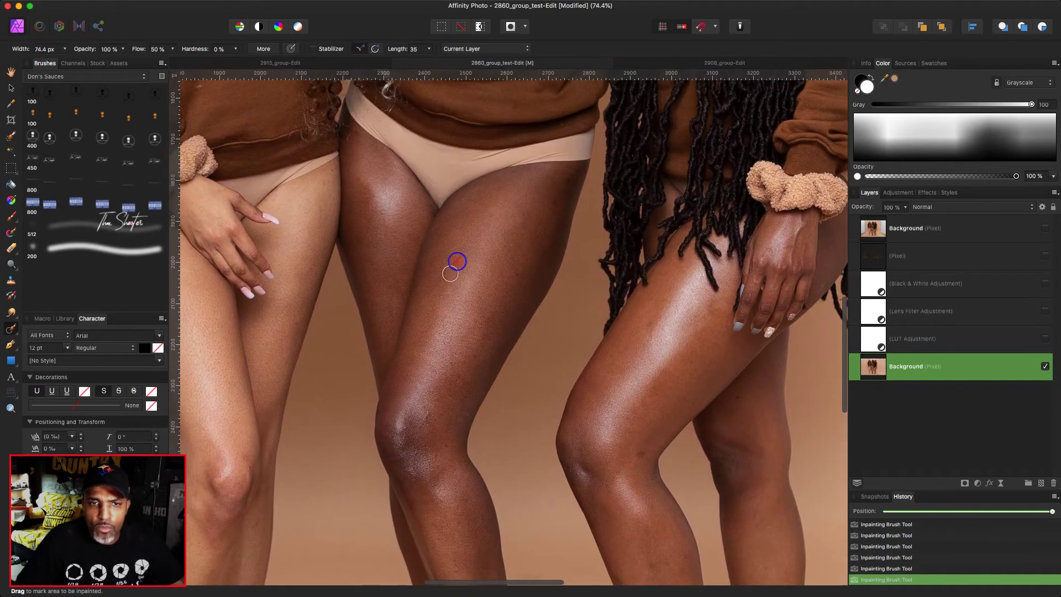
{"action": "left_click_drag", "start_coordinate": [450, 273], "coordinate": [444, 258]}
{"action": "left_click_drag", "start_coordinate": [569, 181], "coordinate": [572, 178]}
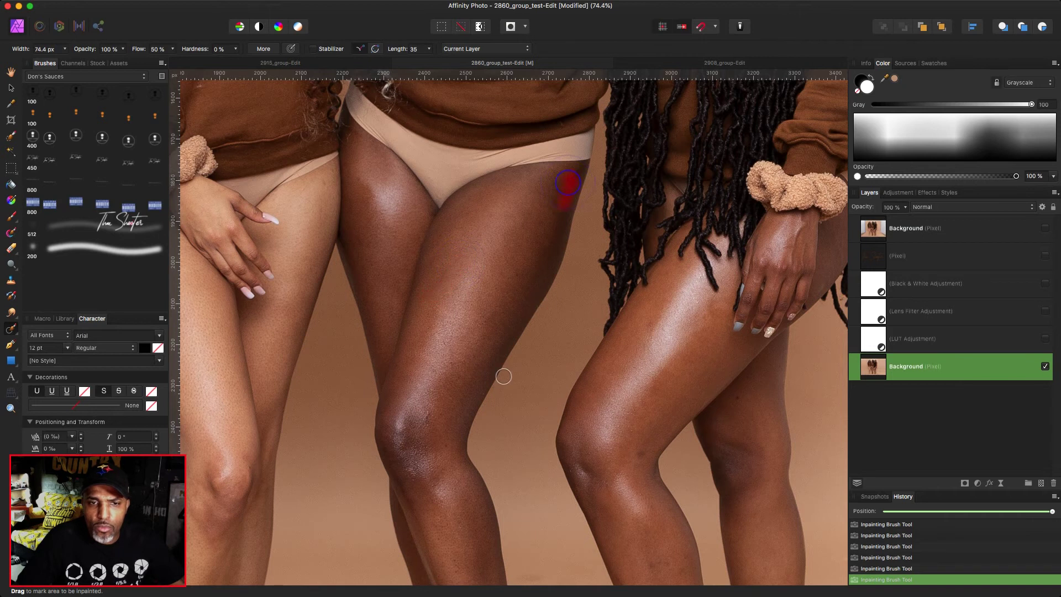
Paint out the floor scuffs between the second and third women's legs with the Inpainting Brush
{"action": "scroll", "coordinate": [503, 377], "scroll_direction": "down", "scroll_amount": 6}
{"action": "scroll", "coordinate": [504, 376], "scroll_direction": "right", "scroll_amount": 2}
{"action": "mouse_move", "coordinate": [494, 414]}
{"action": "left_mouse_down"}
{"action": "mouse_move", "coordinate": [485, 419]}
{"action": "mouse_move", "coordinate": [504, 451]}
{"action": "left_mouse_up"}
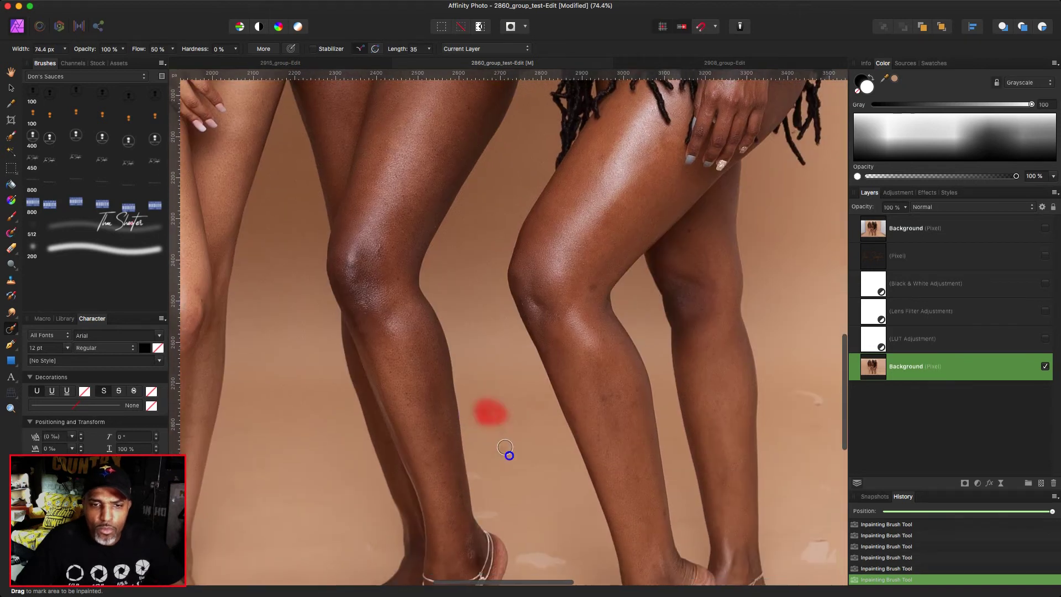
{"action": "left_click", "coordinate": [508, 455]}
{"action": "scroll", "coordinate": [509, 455], "scroll_direction": "down", "scroll_amount": 1}
{"action": "left_click", "coordinate": [471, 461]}
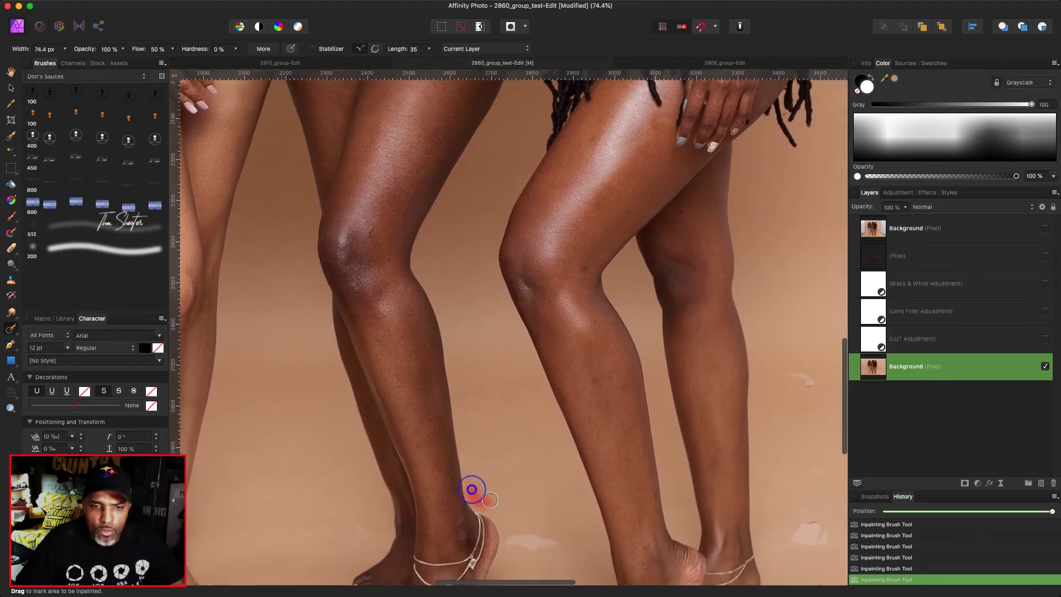
{"action": "scroll", "coordinate": [471, 489], "scroll_direction": "down", "scroll_amount": 1}
{"action": "scroll", "coordinate": [471, 489], "scroll_direction": "right", "scroll_amount": 1}
{"action": "mouse_move", "coordinate": [526, 529]}
{"action": "left_mouse_down"}
{"action": "mouse_move", "coordinate": [505, 514]}
{"action": "mouse_move", "coordinate": [528, 522]}
{"action": "left_mouse_up"}
Remove the small blemishes from the third woman's shin, knees and thigh with the Inpainting Brush
{"action": "scroll", "coordinate": [519, 521], "scroll_direction": "up", "scroll_amount": 2}
{"action": "scroll", "coordinate": [519, 521], "scroll_direction": "right", "scroll_amount": 1}
{"action": "left_click_drag", "start_coordinate": [535, 316], "coordinate": [547, 293]}
{"action": "scroll", "coordinate": [651, 243], "scroll_direction": "up", "scroll_amount": 1}
{"action": "left_click", "coordinate": [639, 255]}
{"action": "scroll", "coordinate": [563, 365], "scroll_direction": "down", "scroll_amount": 2}
{"action": "left_click_drag", "start_coordinate": [549, 371], "coordinate": [561, 371]}
{"action": "scroll", "coordinate": [542, 320], "scroll_direction": "up", "scroll_amount": 4}
{"action": "left_click_drag", "start_coordinate": [548, 239], "coordinate": [555, 225]}
{"action": "scroll", "coordinate": [551, 229], "scroll_direction": "down", "scroll_amount": 1}
{"action": "scroll", "coordinate": [551, 228], "scroll_direction": "right", "scroll_amount": 1}
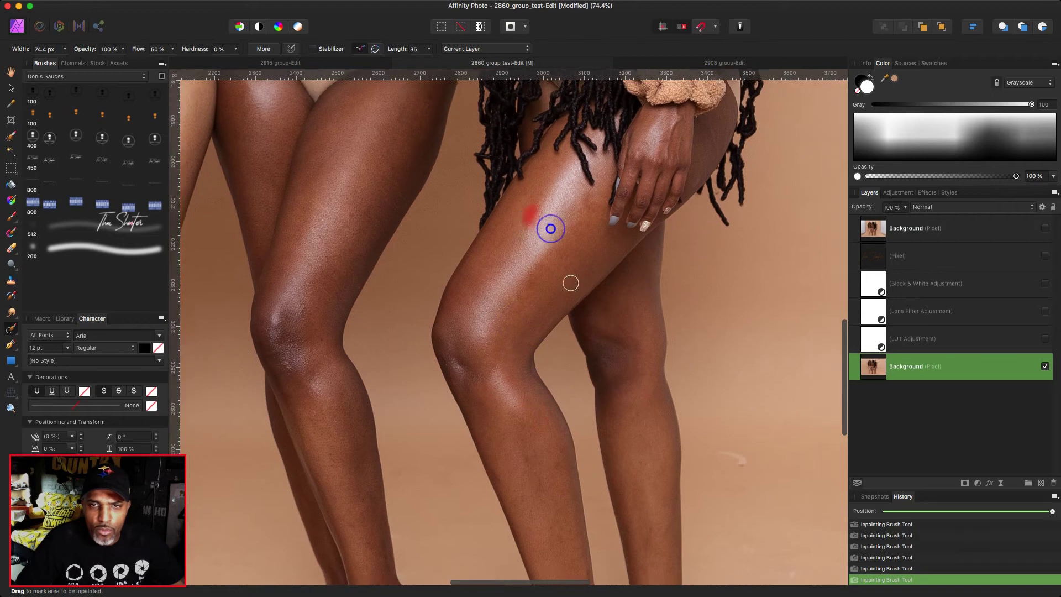
Inpaint the small mark on the chest of the second woman's sweater
{"action": "scroll", "coordinate": [570, 283], "scroll_direction": "up", "scroll_amount": 5}
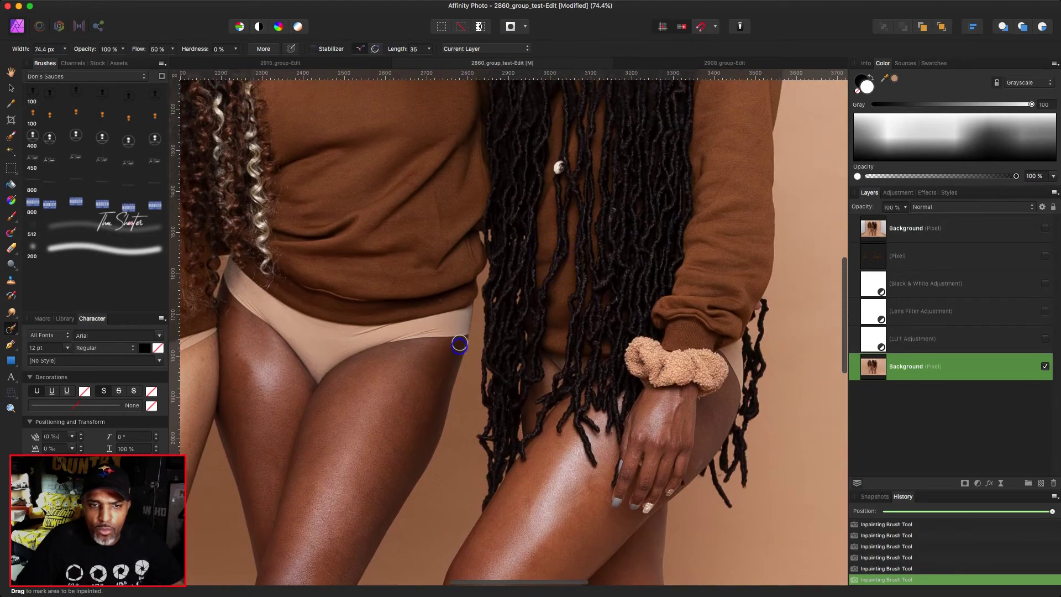
{"action": "scroll", "coordinate": [460, 346], "scroll_direction": "up", "scroll_amount": 10}
{"action": "scroll", "coordinate": [460, 346], "scroll_direction": "left", "scroll_amount": 3}
{"action": "left_click", "coordinate": [473, 362]}
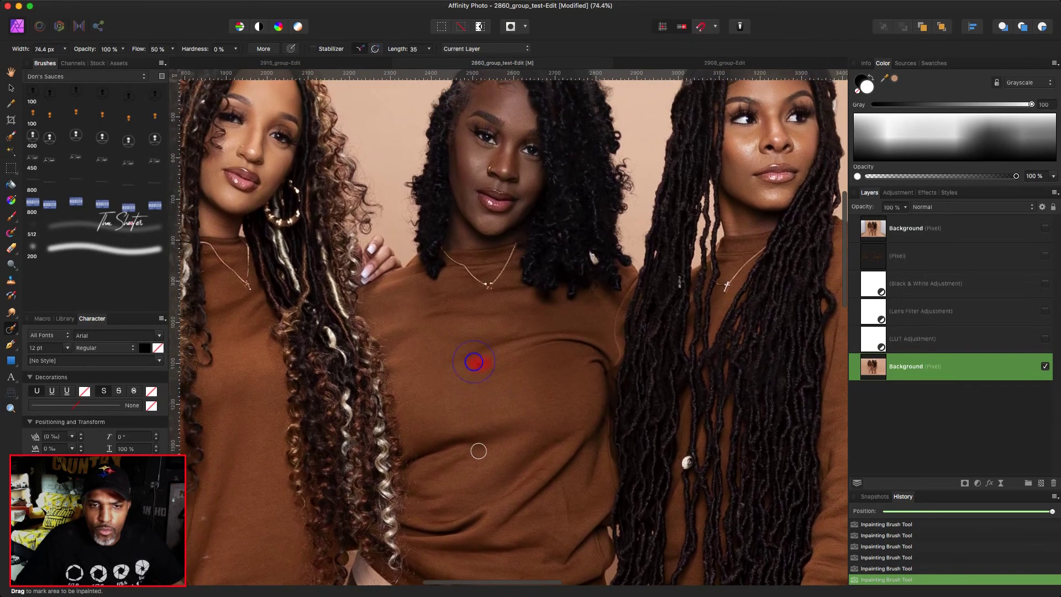
Reduce the Inpainting Brush to 38.8 px and retouch the blemishes on the third woman's cheek
{"action": "scroll", "coordinate": [479, 451], "scroll_direction": "up", "scroll_amount": 6}
{"action": "scroll", "coordinate": [479, 451], "scroll_direction": "left", "scroll_amount": 3}
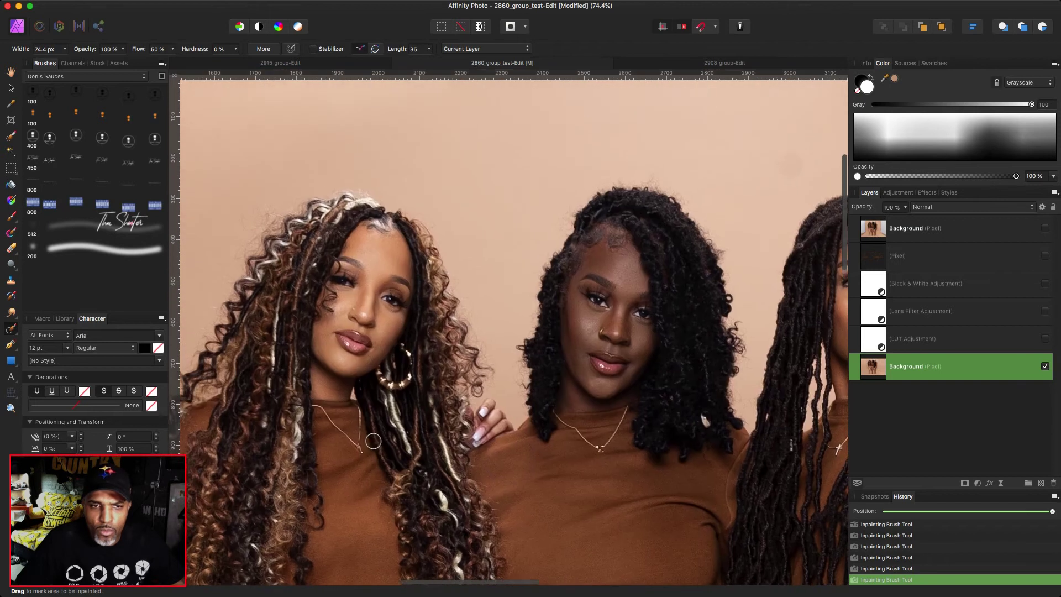
{"action": "scroll", "coordinate": [371, 441], "scroll_direction": "right", "scroll_amount": 5}
{"action": "scroll", "coordinate": [370, 441], "scroll_direction": "up", "scroll_amount": 2}
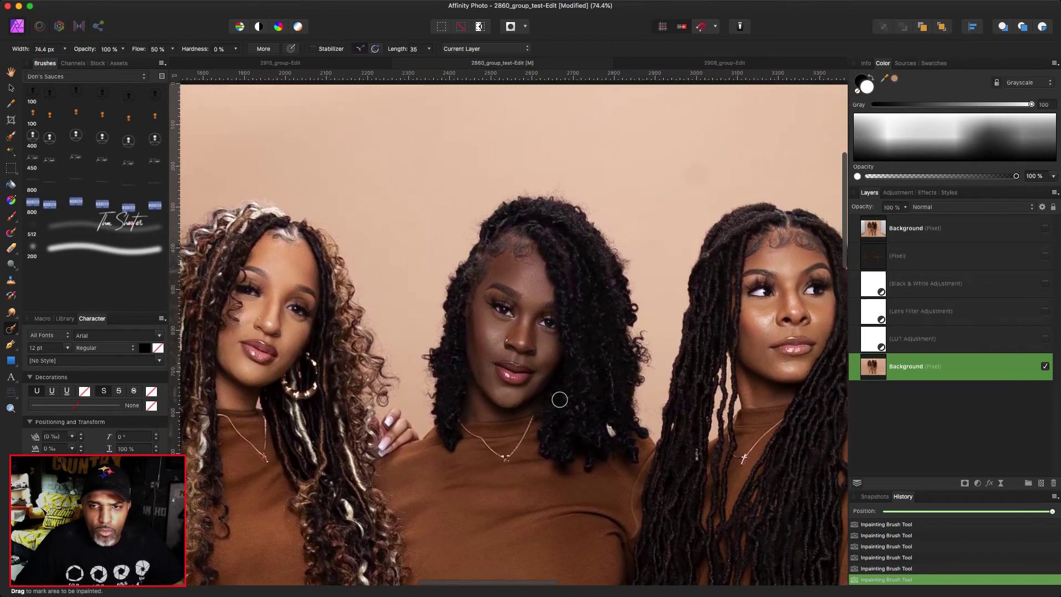
{"action": "scroll", "coordinate": [580, 395], "scroll_direction": "right", "scroll_amount": 3}
{"action": "key", "text": "bracketleft"}
{"action": "key", "text": "bracketleft"}
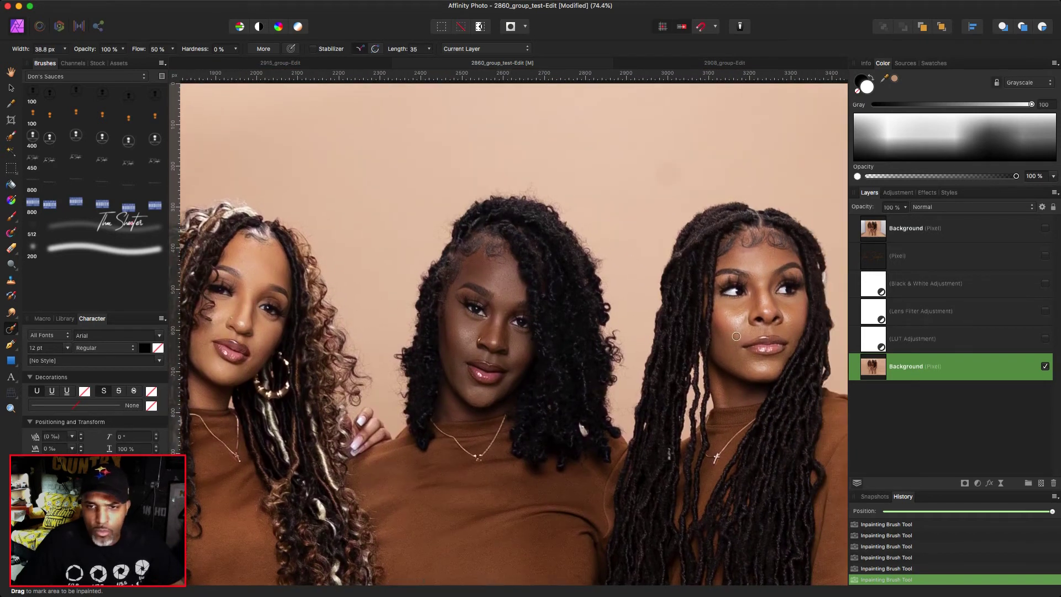
{"action": "left_click_drag", "start_coordinate": [742, 332], "coordinate": [737, 346]}
{"action": "scroll", "coordinate": [634, 436], "scroll_direction": "up", "scroll_amount": 5}
{"action": "scroll", "coordinate": [635, 435], "scroll_direction": "left", "scroll_amount": 2}
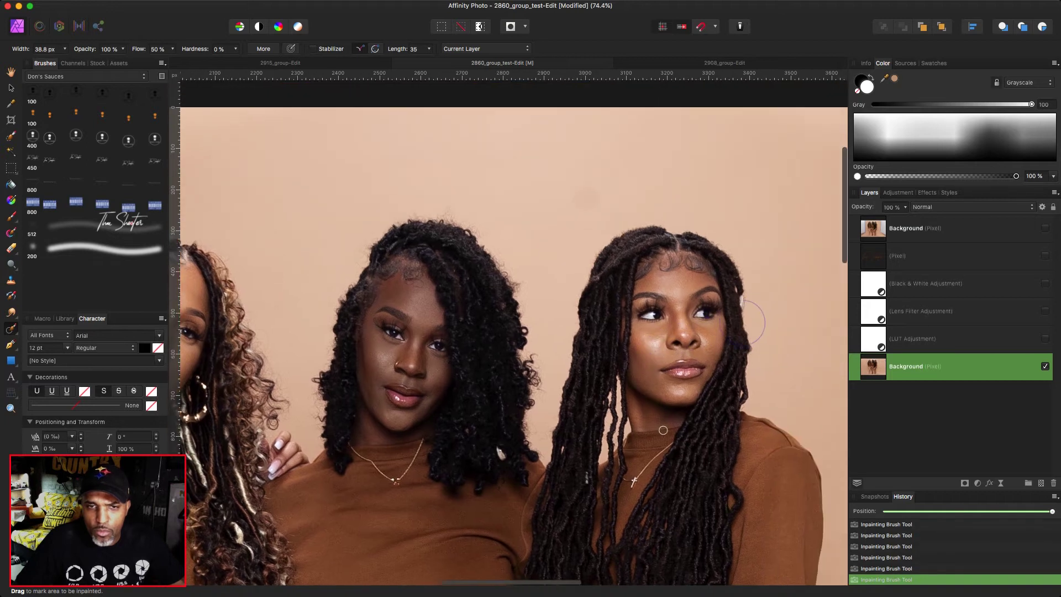
Enlarge the Inpainting Brush to 89.8 px and paint out the dark triangular smudge on the backdrop beyond the third woman
{"action": "scroll", "coordinate": [635, 435], "scroll_direction": "down", "scroll_amount": 5}
{"action": "scroll", "coordinate": [635, 435], "scroll_direction": "right", "scroll_amount": 6}
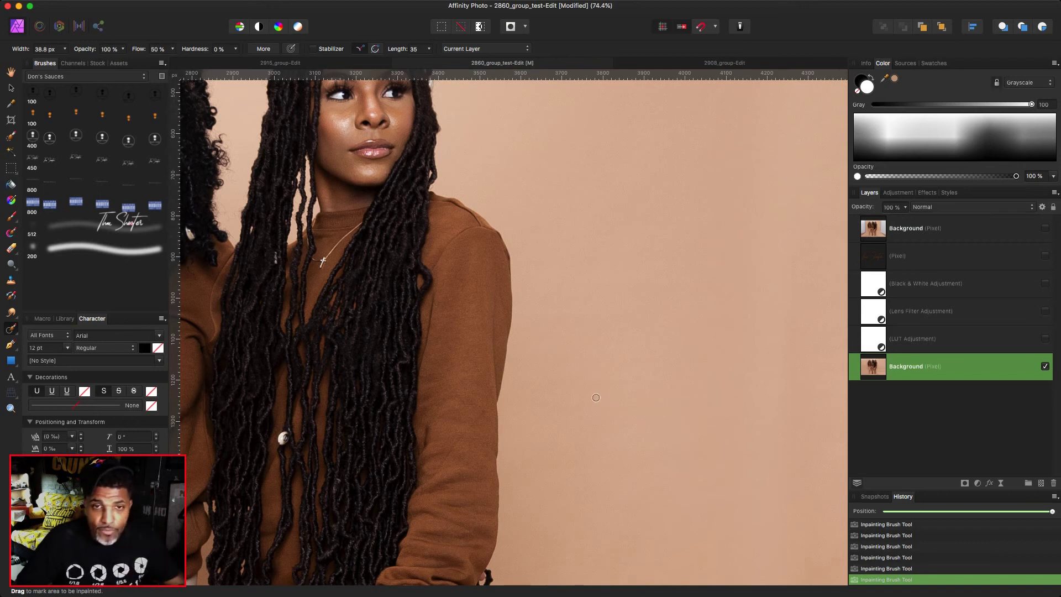
{"action": "scroll", "coordinate": [597, 398], "scroll_direction": "down", "scroll_amount": 10}
{"action": "scroll", "coordinate": [598, 398], "scroll_direction": "right", "scroll_amount": 3}
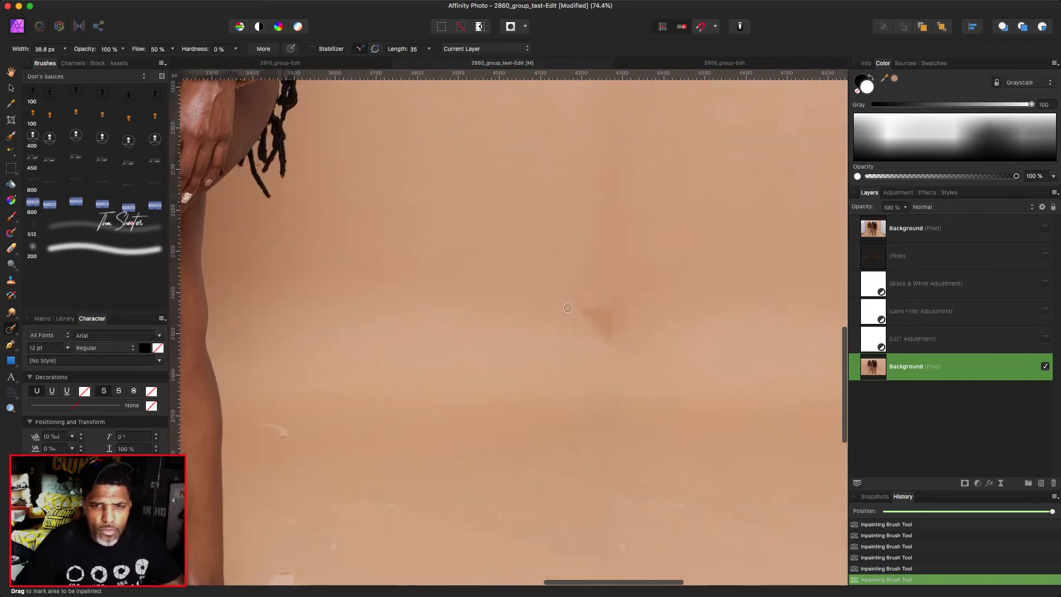
{"action": "key", "text": "bracketright"}
{"action": "key", "text": "bracketright"}
{"action": "key", "text": "bracketright"}
{"action": "key", "text": "bracketright"}
{"action": "key", "text": "bracketright"}
{"action": "key", "text": "bracketright"}
{"action": "mouse_move", "coordinate": [608, 310]}
{"action": "left_mouse_down"}
{"action": "mouse_move", "coordinate": [564, 308]}
{"action": "mouse_move", "coordinate": [619, 333]}
{"action": "mouse_move", "coordinate": [592, 325]}
{"action": "left_mouse_up"}
{"action": "scroll", "coordinate": [259, 284], "scroll_direction": "down", "scroll_amount": 3}
{"action": "scroll", "coordinate": [260, 284], "scroll_direction": "left", "scroll_amount": 1}
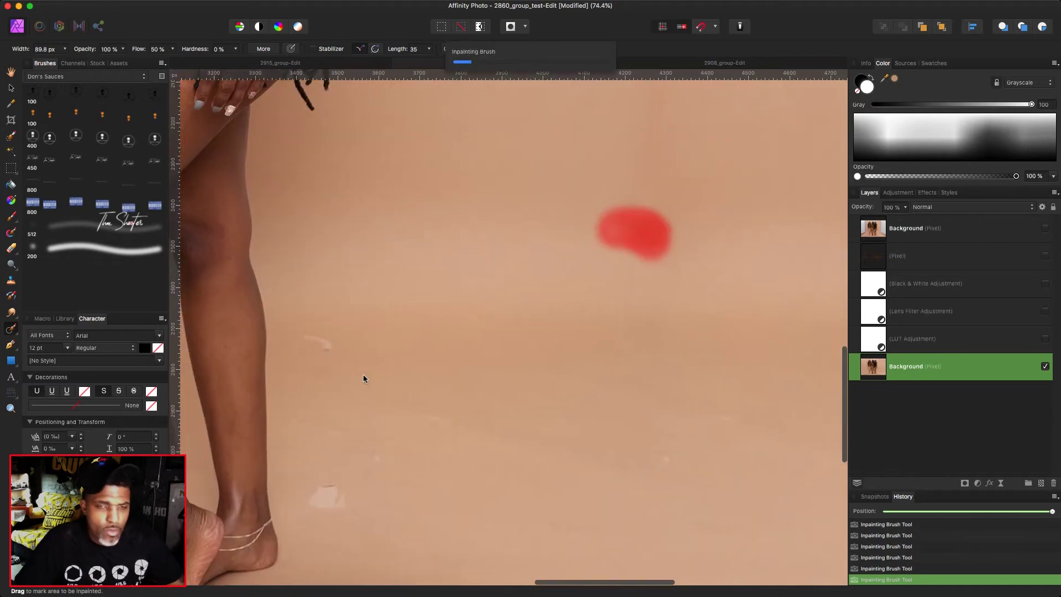
Inpaint the two scuffs beside the third woman's calf and ankle, enlarging the brush to 118.8 px for the lower one
{"action": "mouse_move", "coordinate": [310, 346]}
{"action": "left_mouse_down"}
{"action": "mouse_move", "coordinate": [332, 336]}
{"action": "mouse_move", "coordinate": [326, 351]}
{"action": "left_mouse_up"}
{"action": "key", "text": "bracketright"}
{"action": "key", "text": "bracketright"}
{"action": "left_click_drag", "start_coordinate": [313, 473], "coordinate": [309, 487]}
{"action": "scroll", "coordinate": [341, 425], "scroll_direction": "right", "scroll_amount": 5}
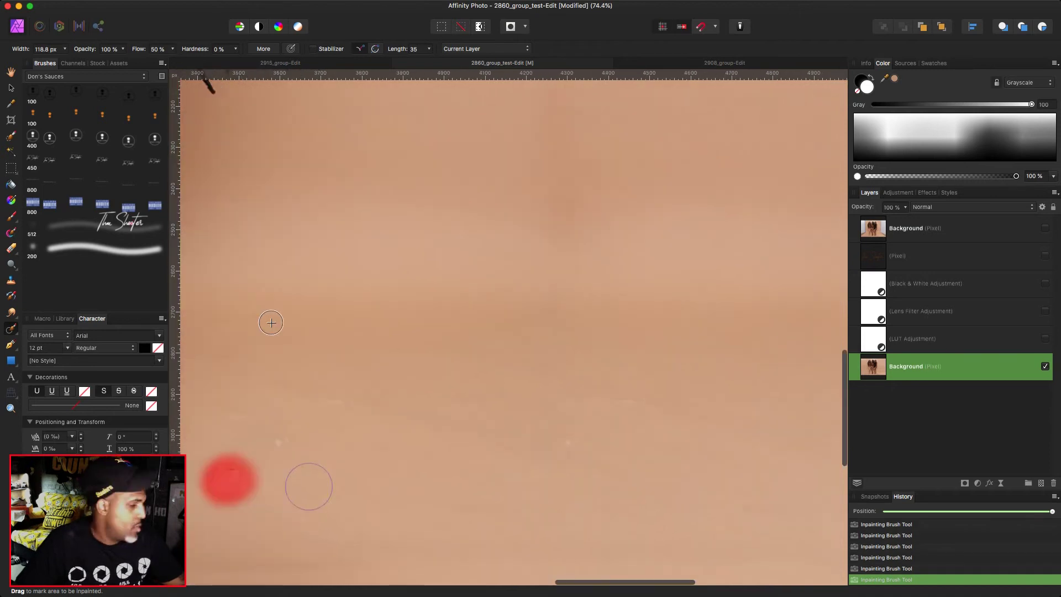
Paint out the remaining specks and the faint streak on the floor beside the third woman's heel
{"action": "mouse_move", "coordinate": [223, 412]}
{"action": "left_mouse_down"}
{"action": "mouse_move", "coordinate": [269, 429]}
{"action": "mouse_move", "coordinate": [362, 395]}
{"action": "left_mouse_up"}
{"action": "scroll", "coordinate": [276, 442], "scroll_direction": "left", "scroll_amount": 3}
{"action": "scroll", "coordinate": [276, 442], "scroll_direction": "down", "scroll_amount": 1}
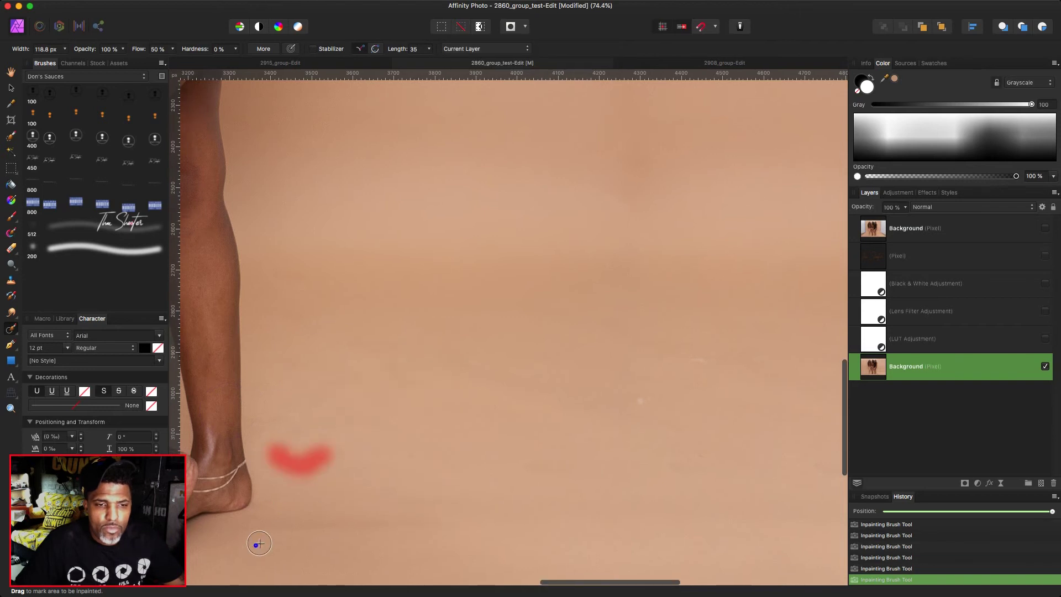
{"action": "mouse_move", "coordinate": [255, 545]}
{"action": "left_mouse_down"}
{"action": "mouse_move", "coordinate": [368, 524]}
{"action": "mouse_move", "coordinate": [323, 533]}
{"action": "left_mouse_up"}
{"action": "scroll", "coordinate": [324, 534], "scroll_direction": "left", "scroll_amount": 5}
{"action": "scroll", "coordinate": [324, 534], "scroll_direction": "down", "scroll_amount": 2}
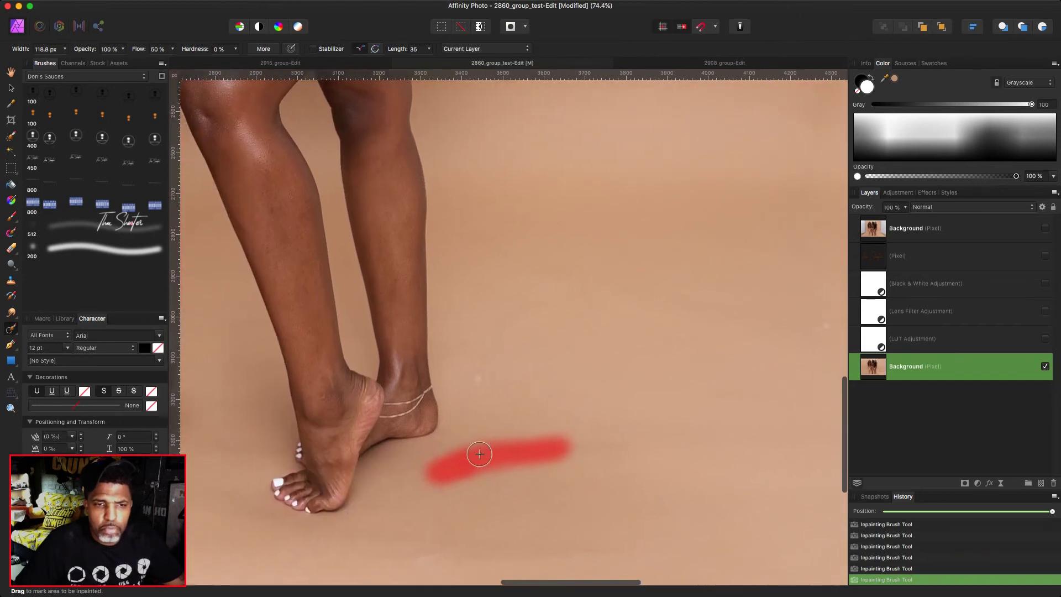
{"action": "left_click", "coordinate": [472, 391]}
Inpaint the faint floor marks far to the third woman's side and the dark patch at the base of the wall streak
{"action": "scroll", "coordinate": [471, 392], "scroll_direction": "down", "scroll_amount": 5}
{"action": "scroll", "coordinate": [471, 392], "scroll_direction": "right", "scroll_amount": 4}
{"action": "scroll", "coordinate": [442, 409], "scroll_direction": "up", "scroll_amount": 5}
{"action": "scroll", "coordinate": [443, 409], "scroll_direction": "right", "scroll_amount": 4}
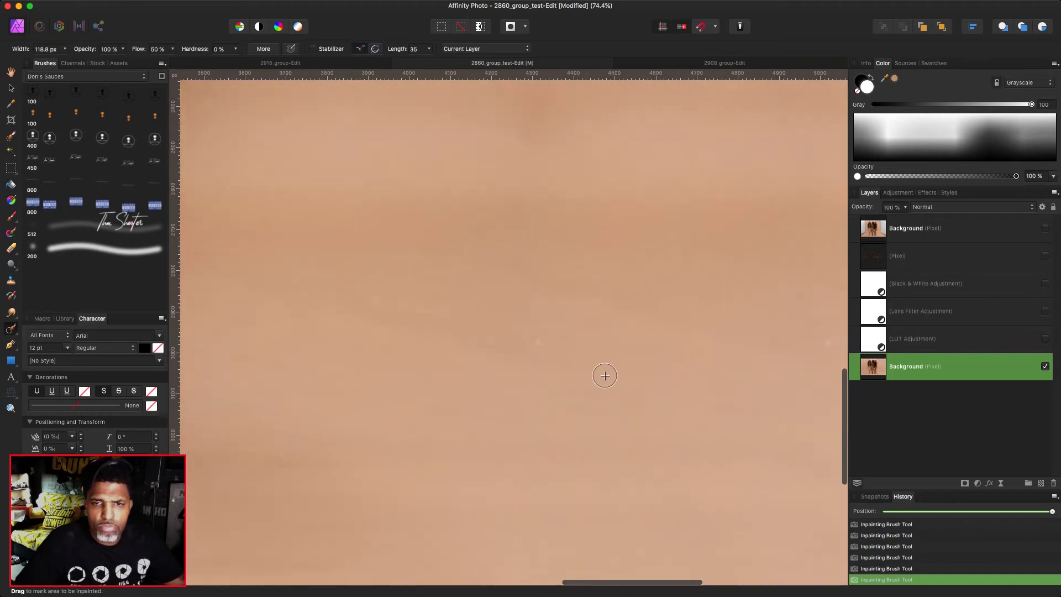
{"action": "left_click_drag", "start_coordinate": [537, 409], "coordinate": [513, 419]}
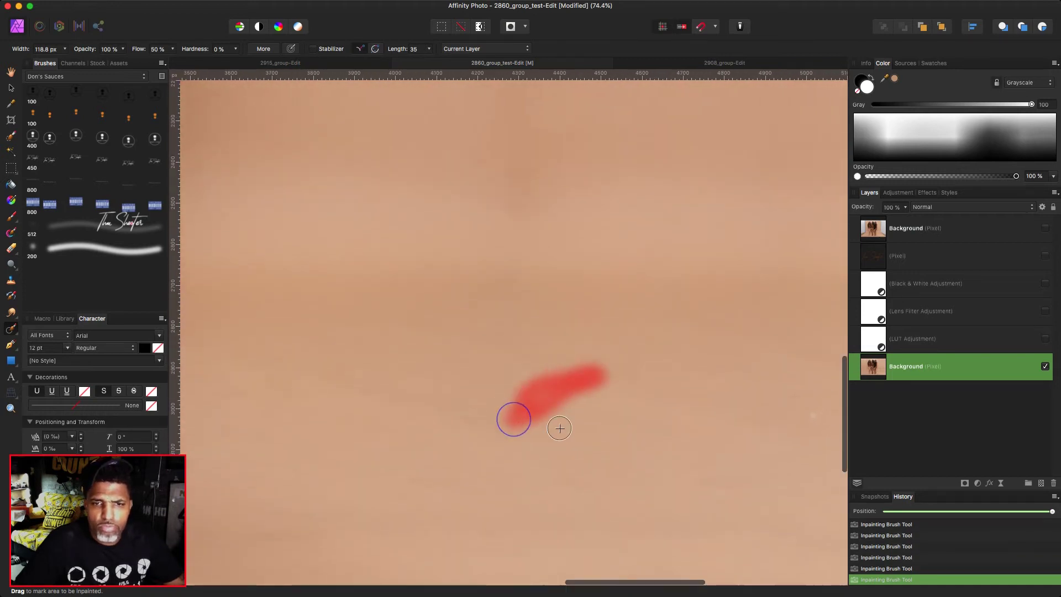
{"action": "scroll", "coordinate": [664, 421], "scroll_direction": "right", "scroll_amount": 4}
{"action": "mouse_move", "coordinate": [733, 379]}
{"action": "left_mouse_down"}
{"action": "mouse_move", "coordinate": [663, 387]}
{"action": "mouse_move", "coordinate": [641, 419]}
{"action": "left_mouse_up"}
{"action": "scroll", "coordinate": [608, 406], "scroll_direction": "up", "scroll_amount": 5}
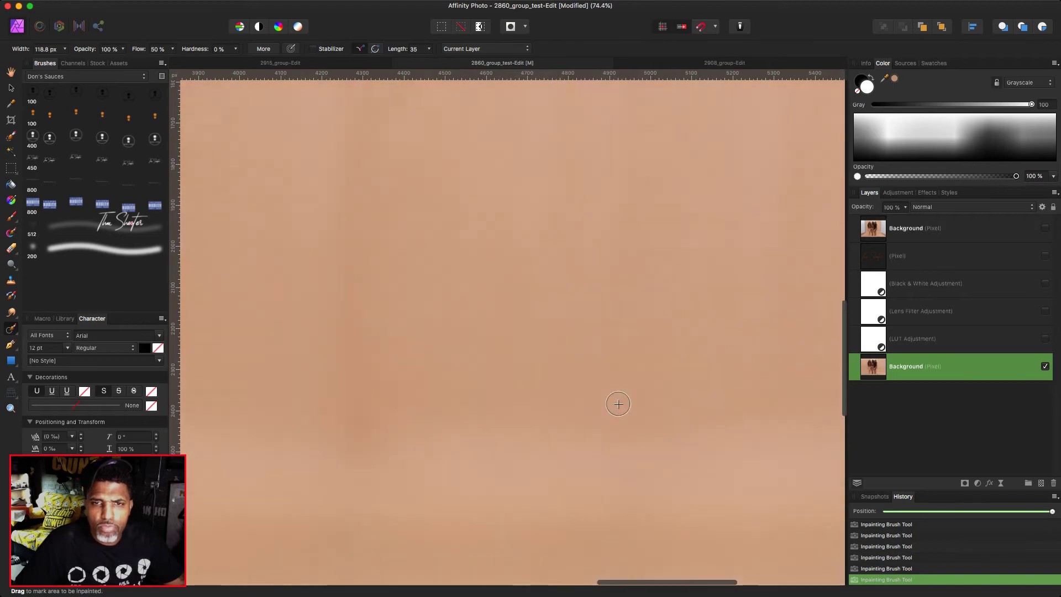
{"action": "left_click_drag", "start_coordinate": [338, 443], "coordinate": [346, 437]}
{"action": "scroll", "coordinate": [404, 419], "scroll_direction": "down", "scroll_amount": 3}
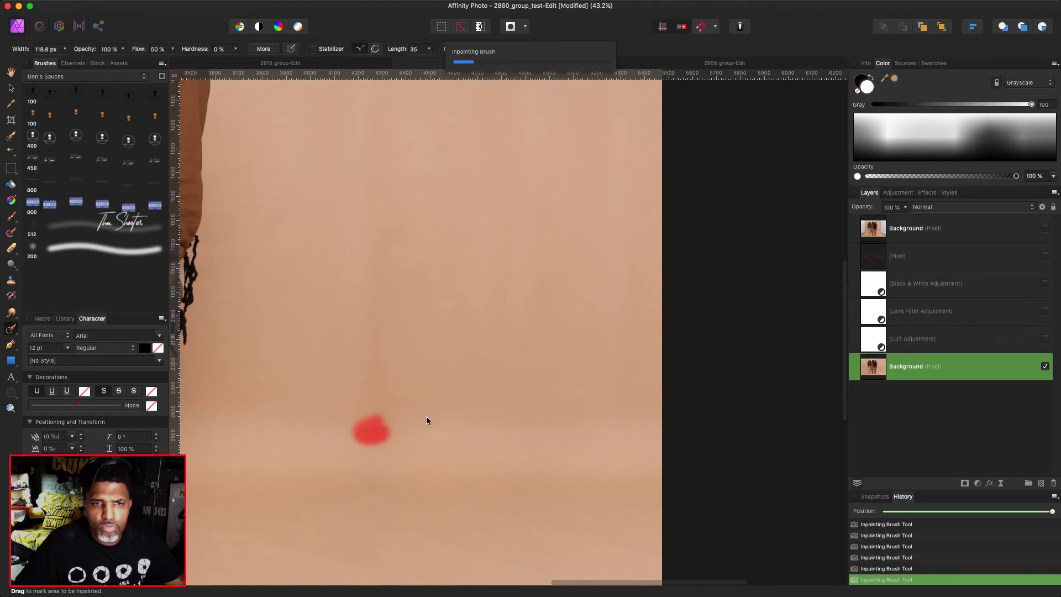
Inpaint the two faint marks on the backdrop floor well left of the first woman
{"action": "scroll", "coordinate": [425, 338], "scroll_direction": "up", "scroll_amount": 3}
{"action": "scroll", "coordinate": [424, 339], "scroll_direction": "left", "scroll_amount": 15}
{"action": "scroll", "coordinate": [424, 339], "scroll_direction": "up", "scroll_amount": 10}
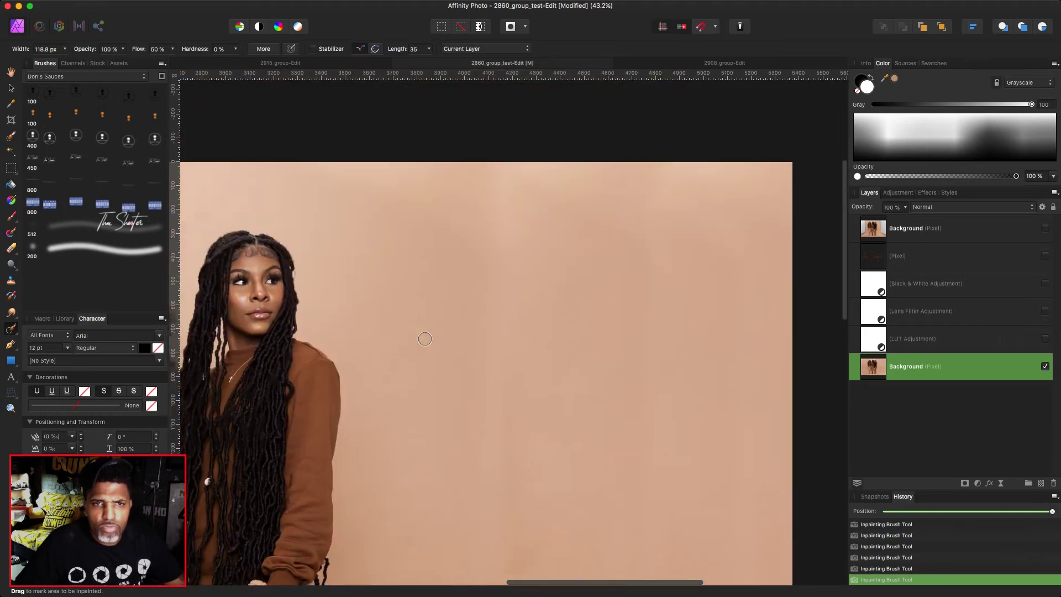
{"action": "scroll", "coordinate": [425, 338], "scroll_direction": "left", "scroll_amount": 8}
{"action": "scroll", "coordinate": [424, 339], "scroll_direction": "down", "scroll_amount": 10}
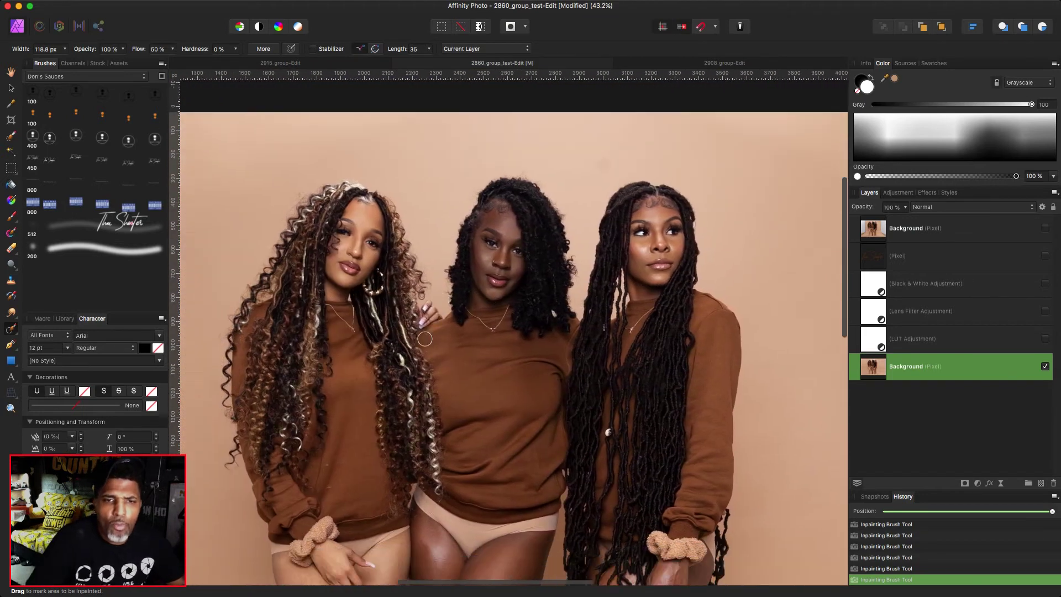
{"action": "scroll", "coordinate": [424, 338], "scroll_direction": "down", "scroll_amount": 8}
{"action": "scroll", "coordinate": [425, 339], "scroll_direction": "left", "scroll_amount": 10}
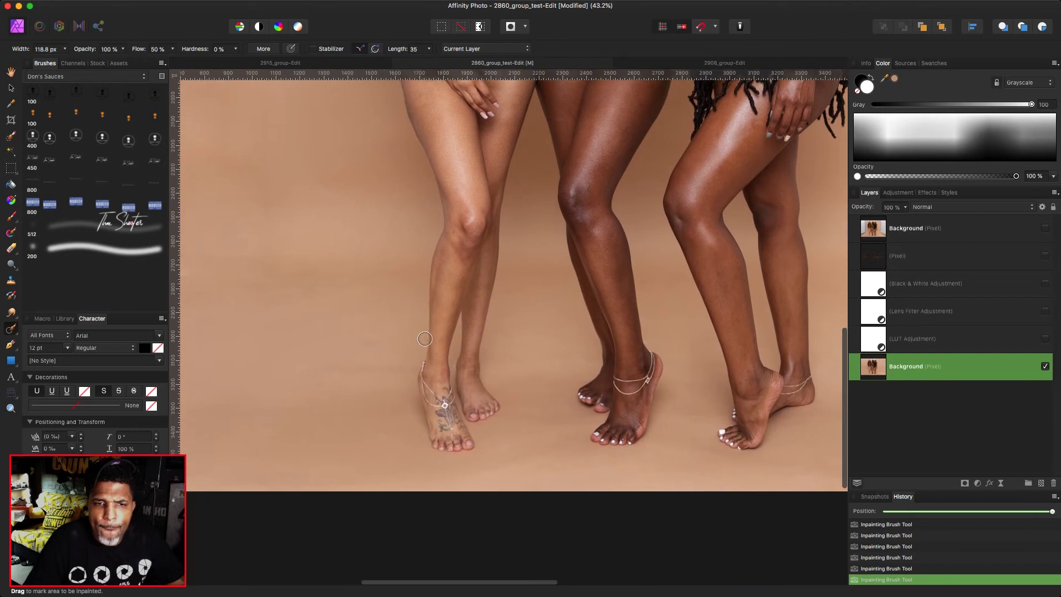
{"action": "scroll", "coordinate": [424, 338], "scroll_direction": "left", "scroll_amount": 2}
{"action": "scroll", "coordinate": [425, 338], "scroll_direction": "up", "scroll_amount": 2}
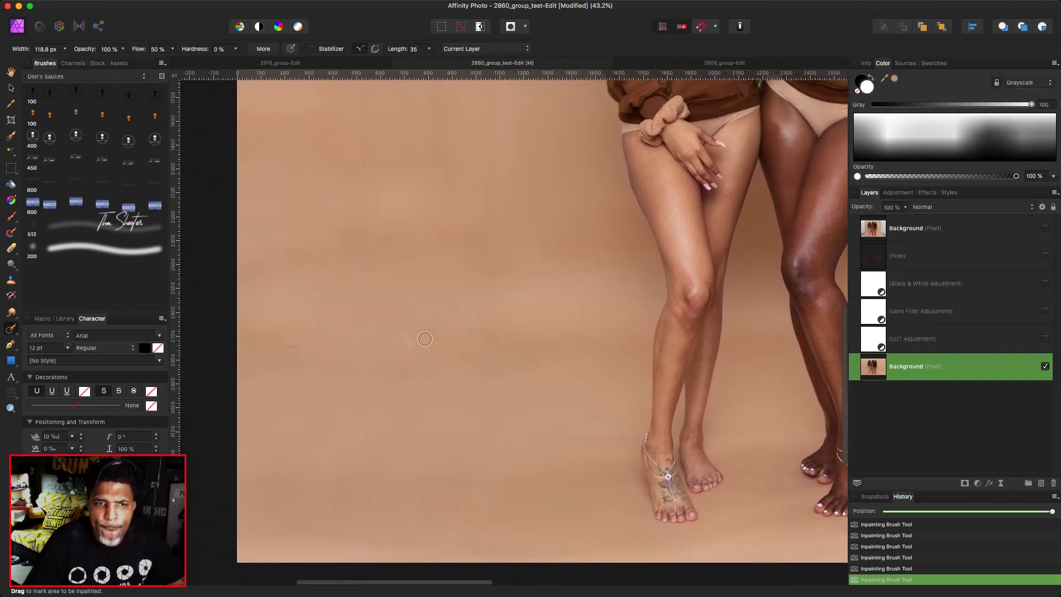
{"action": "left_click", "coordinate": [409, 345]}
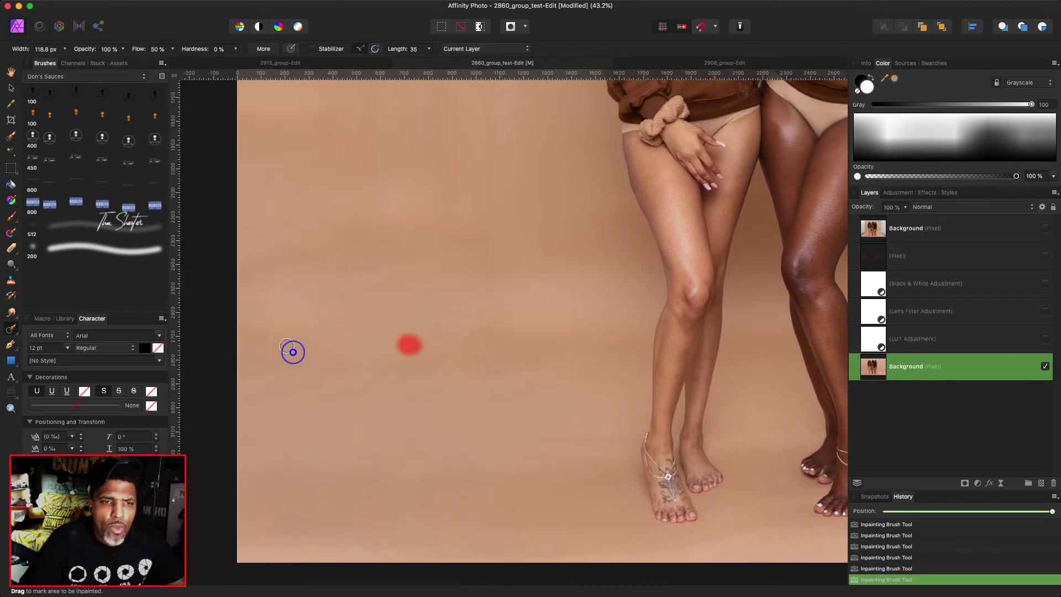
{"action": "left_click", "coordinate": [293, 352]}
Enlarge the Inpainting Brush to 274.7 px and paint out the vertical streak in the backdrop left of the first woman
{"action": "scroll", "coordinate": [292, 349], "scroll_direction": "up", "scroll_amount": 2}
{"action": "scroll", "coordinate": [292, 350], "scroll_direction": "right", "scroll_amount": 1}
{"action": "key", "text": "]"}
{"action": "key", "text": "]"}
{"action": "key", "text": "]"}
{"action": "key", "text": "]"}
{"action": "mouse_move", "coordinate": [480, 350]}
{"action": "left_mouse_down"}
{"action": "mouse_move", "coordinate": [469, 351]}
{"action": "mouse_move", "coordinate": [475, 308]}
{"action": "mouse_move", "coordinate": [464, 265]}
{"action": "mouse_move", "coordinate": [485, 163]}
{"action": "left_mouse_up"}
{"action": "scroll", "coordinate": [417, 315], "scroll_direction": "up", "scroll_amount": 2}
{"action": "scroll", "coordinate": [480, 379], "scroll_direction": "up", "scroll_amount": 2}
{"action": "scroll", "coordinate": [469, 291], "scroll_direction": "up", "scroll_amount": 10}
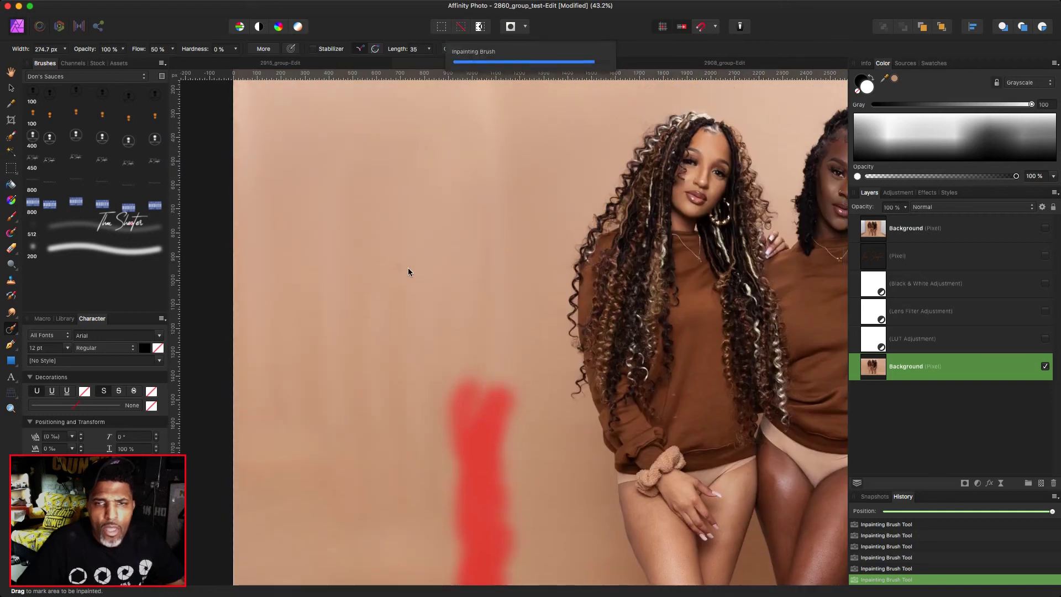
{"action": "mouse_move", "coordinate": [387, 279]}
{"action": "left_mouse_down"}
{"action": "mouse_move", "coordinate": [393, 265]}
{"action": "mouse_move", "coordinate": [388, 298]}
{"action": "left_mouse_up"}
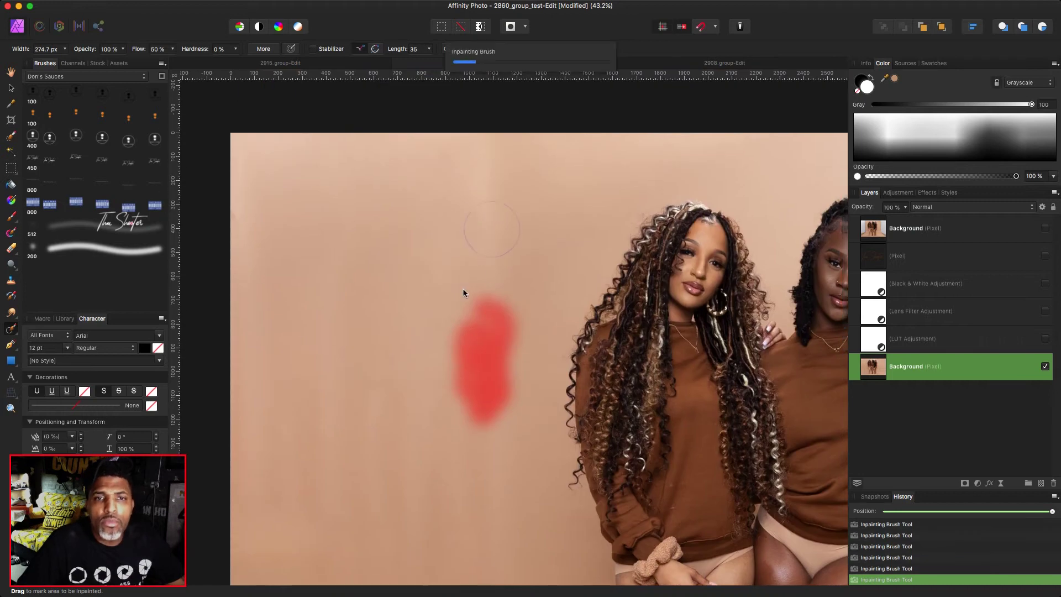
{"action": "scroll", "coordinate": [526, 293], "scroll_direction": "down", "scroll_amount": 3}
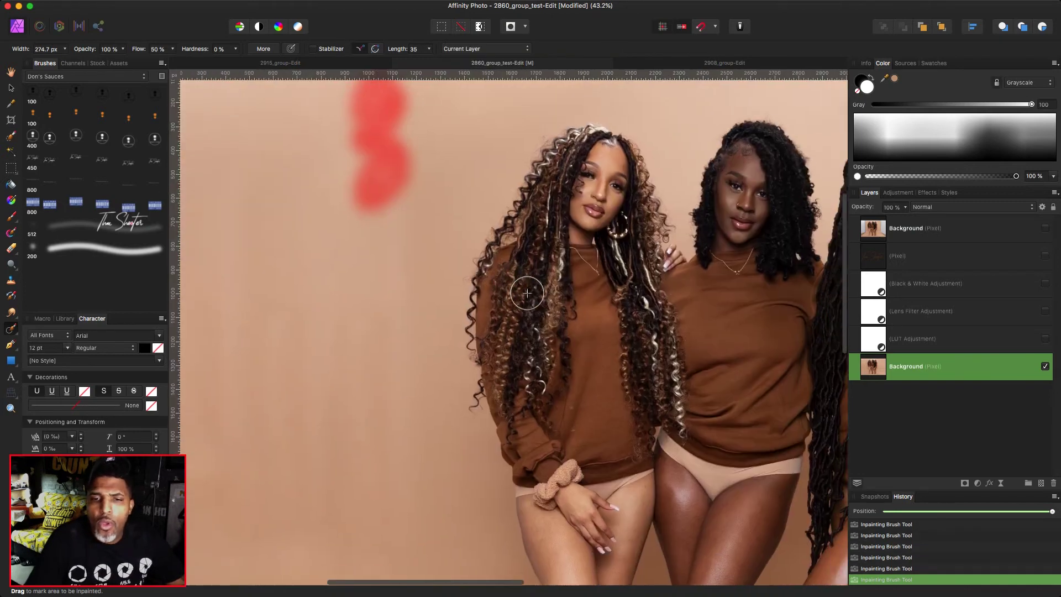
Reduce the Inpainting Brush to 39.1 px and remove the lint specks from the front of the first woman's sweater
{"action": "scroll", "coordinate": [527, 293], "scroll_direction": "up", "scroll_amount": 5}
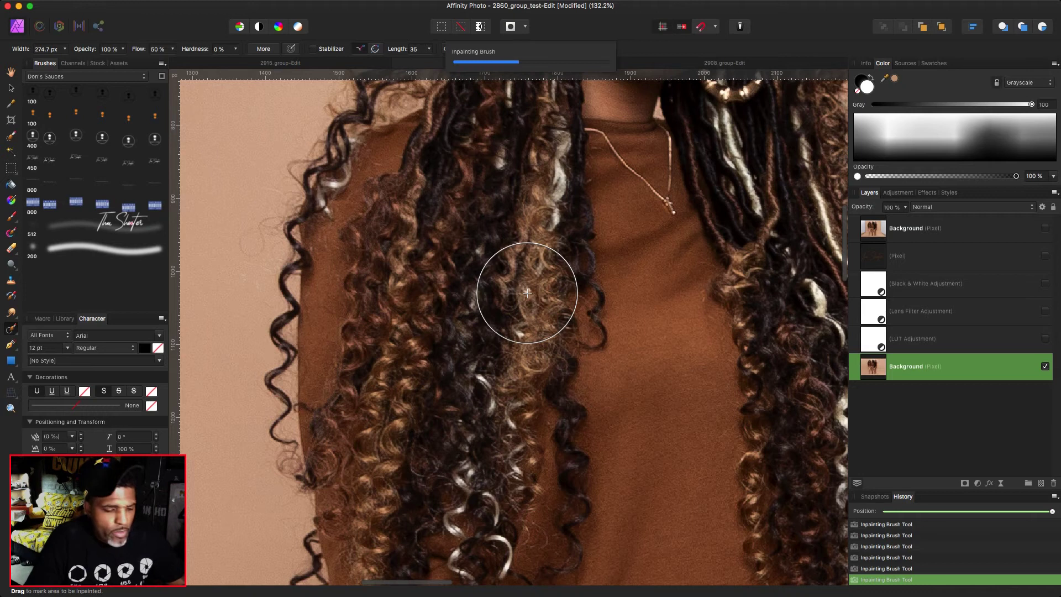
{"action": "key", "text": "["}
{"action": "key", "text": "["}
{"action": "key", "text": "["}
{"action": "key", "text": "["}
{"action": "key", "text": "["}
{"action": "key", "text": "["}
{"action": "key", "text": "bracketleft"}
{"action": "scroll", "coordinate": [635, 492], "scroll_direction": "down", "scroll_amount": 3}
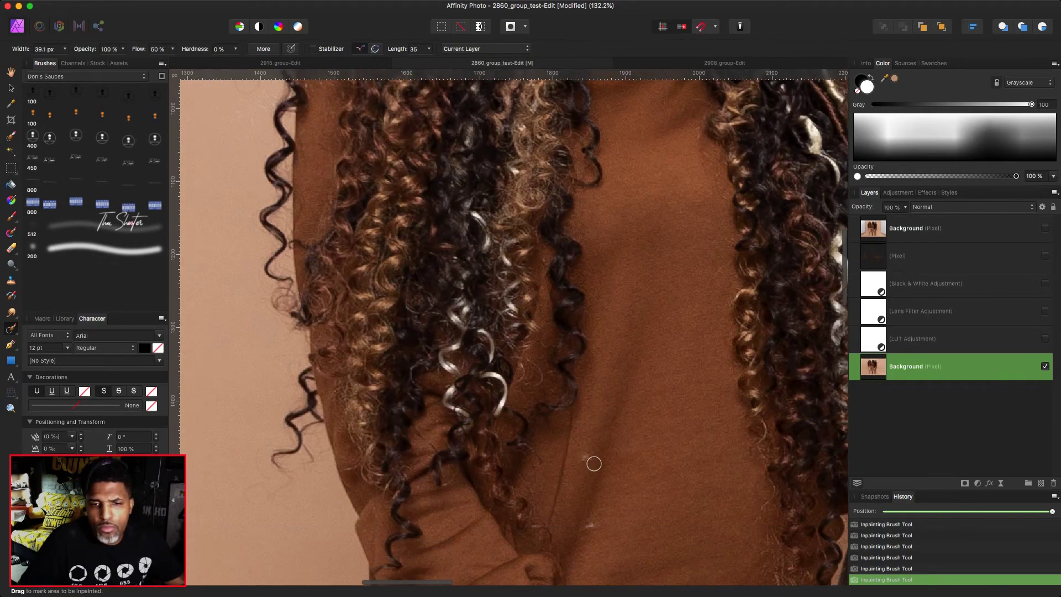
{"action": "left_click", "coordinate": [594, 523]}
{"action": "left_click", "coordinate": [616, 451]}
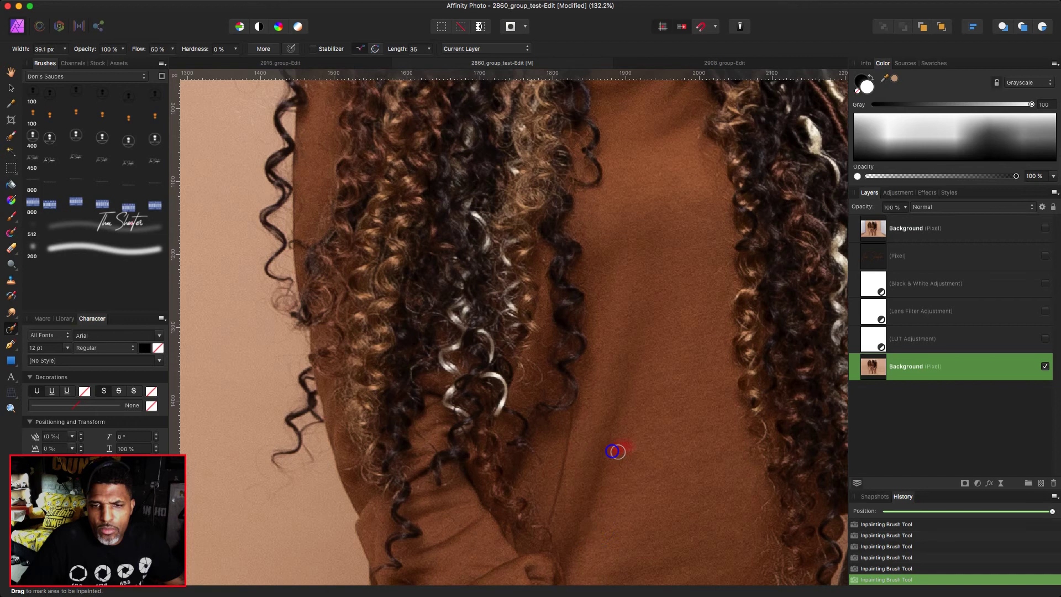
{"action": "scroll", "coordinate": [610, 530], "scroll_direction": "down", "scroll_amount": 6}
{"action": "scroll", "coordinate": [611, 530], "scroll_direction": "right", "scroll_amount": 8}
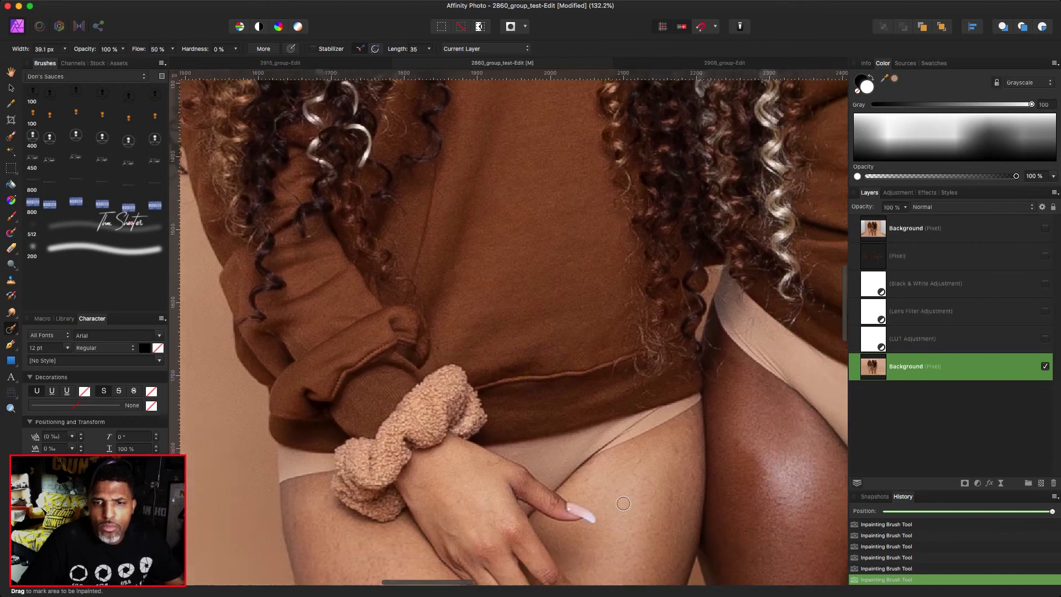
{"action": "scroll", "coordinate": [623, 503], "scroll_direction": "up", "scroll_amount": 20}
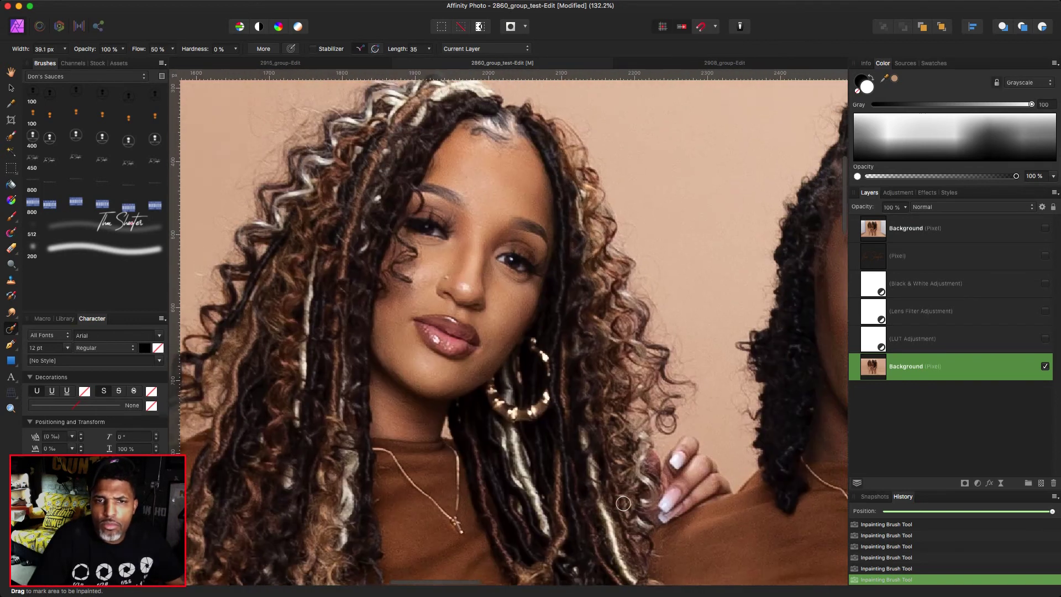
Apply Frequency Separation to the lower Background layer with a 2 px radius and 5% feature protection tolerance
{"action": "scroll", "coordinate": [623, 503], "scroll_direction": "right", "scroll_amount": 10}
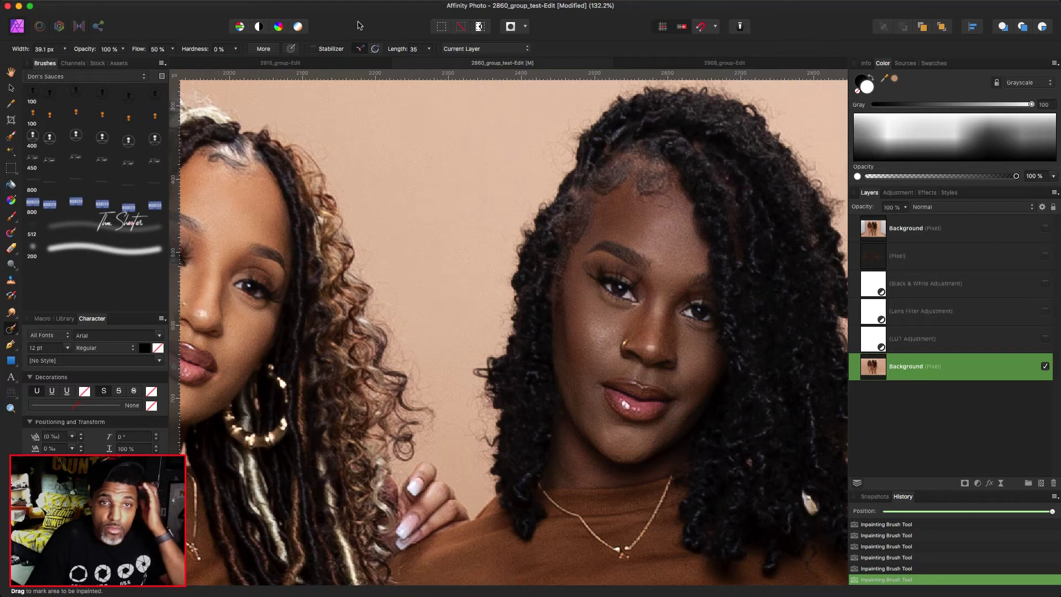
{"action": "left_click", "coordinate": [324, 6]}
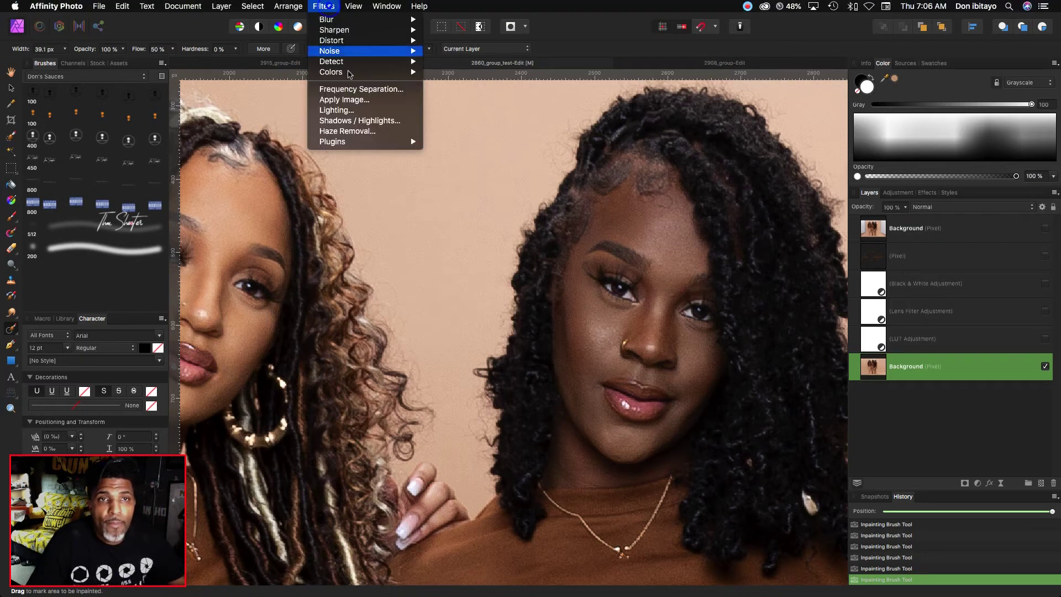
{"action": "left_click", "coordinate": [355, 89]}
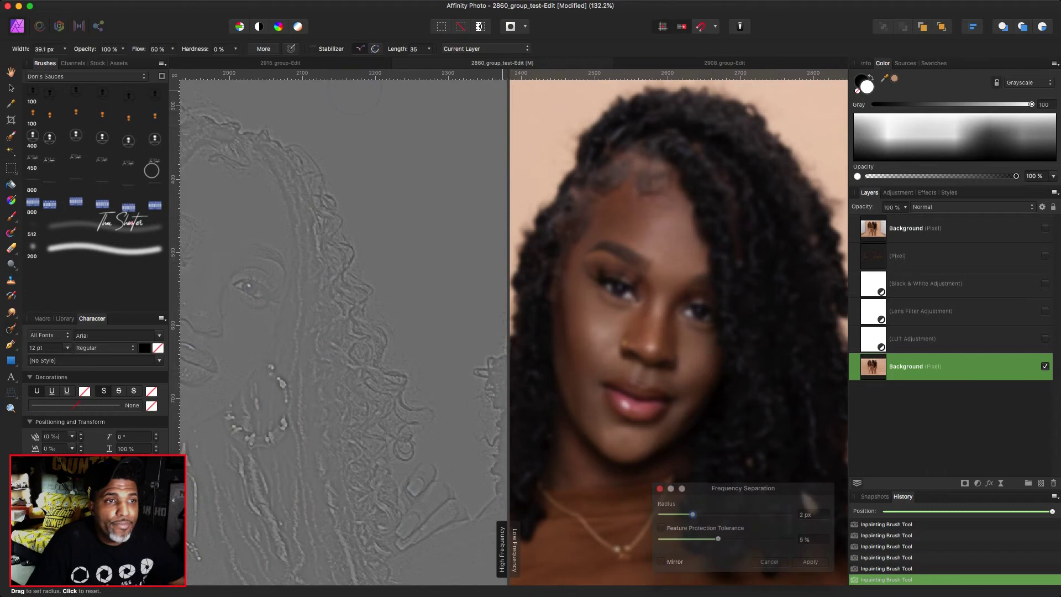
{"action": "key", "text": "Return"}
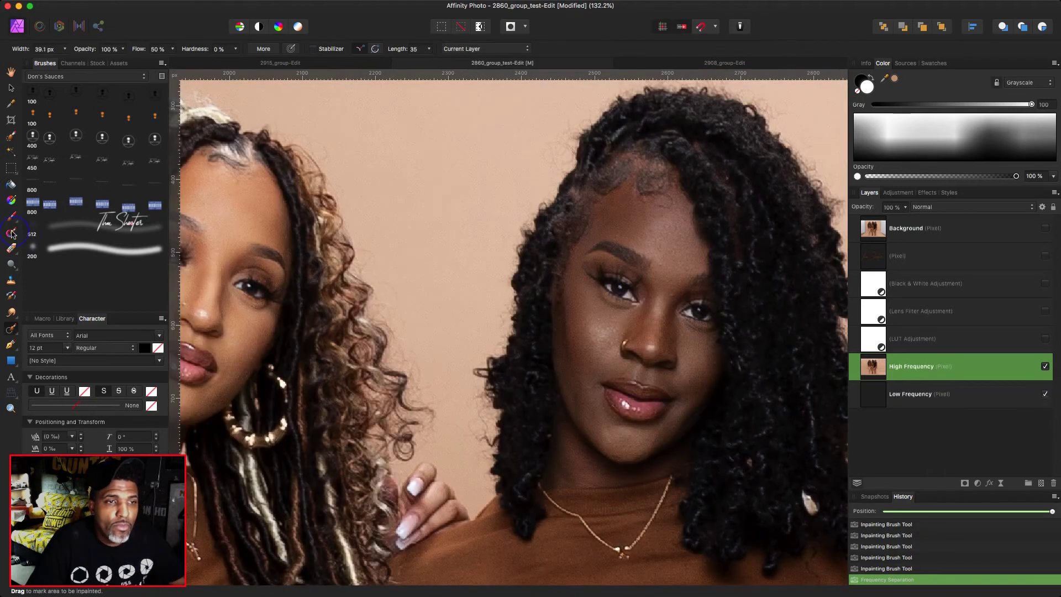
Choose the Paint Mixer Brush with the soft round 200 px brush from the Don's Sauces set
{"action": "left_click", "coordinate": [12, 233]}
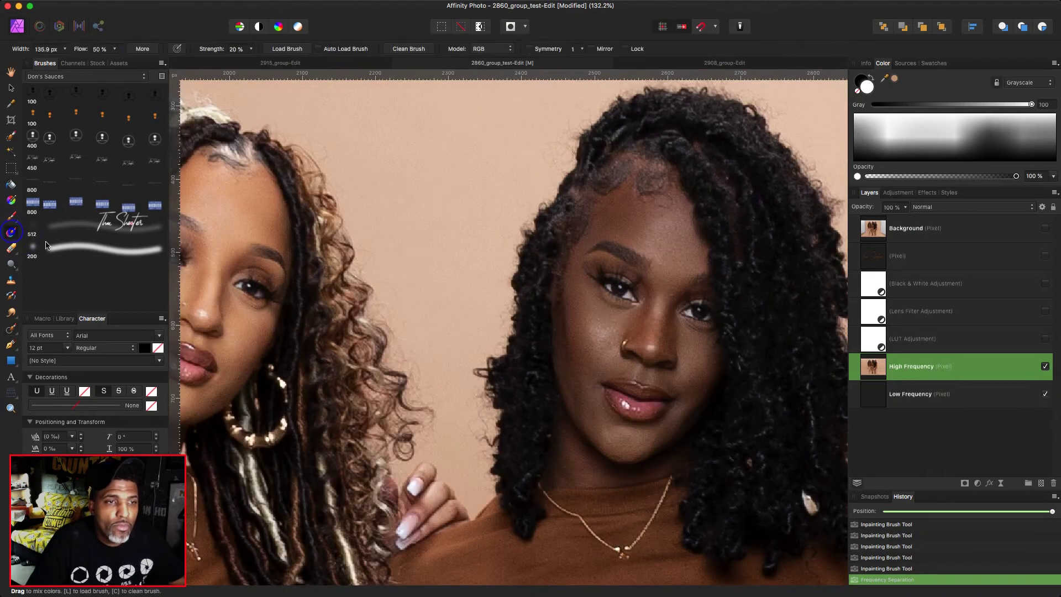
{"action": "left_click", "coordinate": [111, 253]}
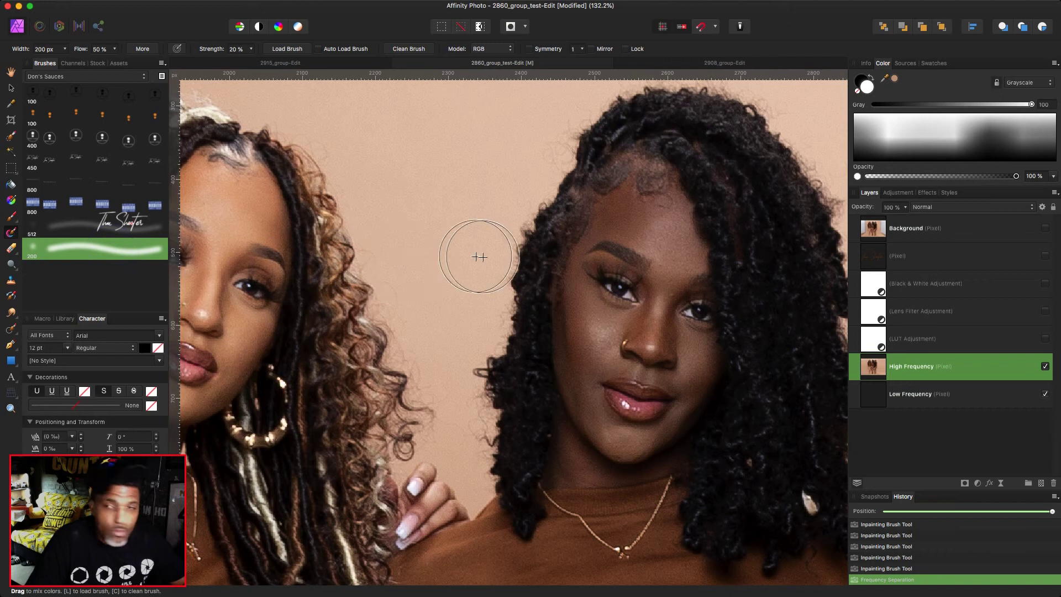
{"action": "left_click", "coordinate": [911, 395]}
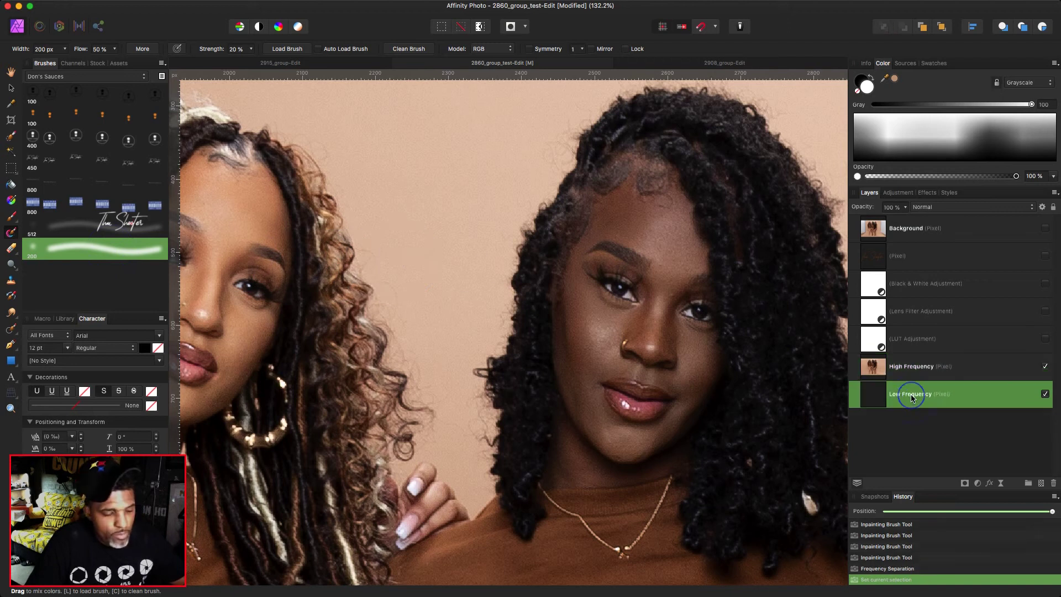
{"action": "key", "text": "super+j"}
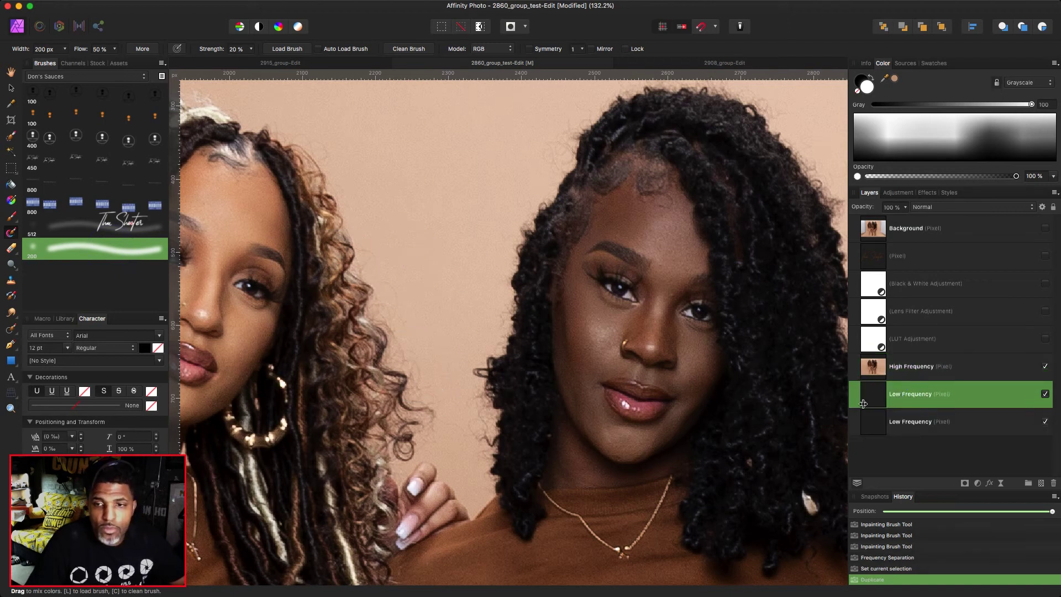
{"action": "key", "text": "super+z"}
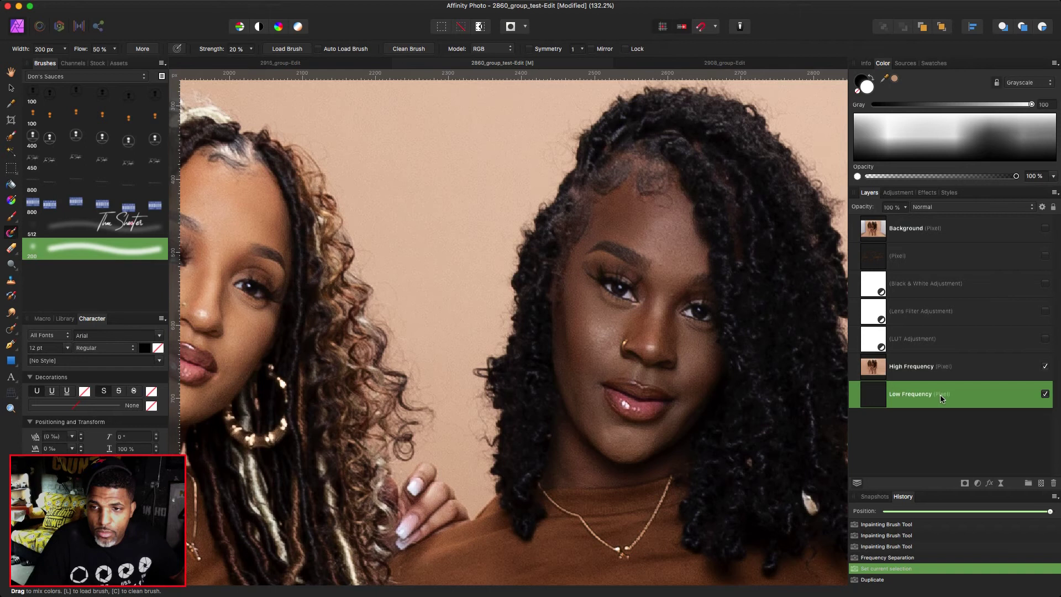
Duplicate the High Frequency layer
{"action": "left_click", "coordinate": [923, 378]}
{"action": "key", "text": "super+j"}
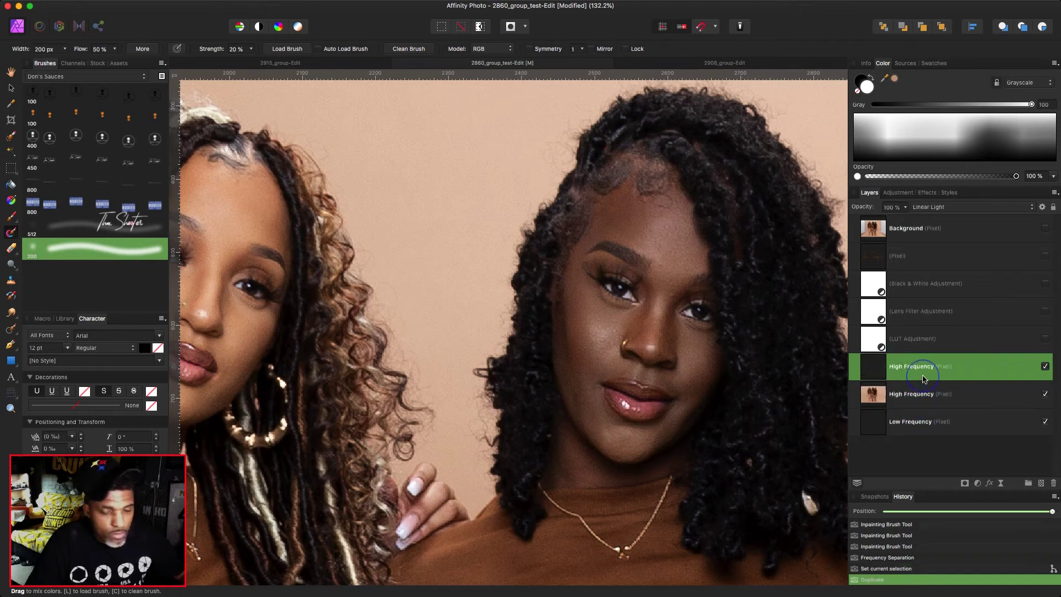
{"action": "left_click", "coordinate": [929, 416]}
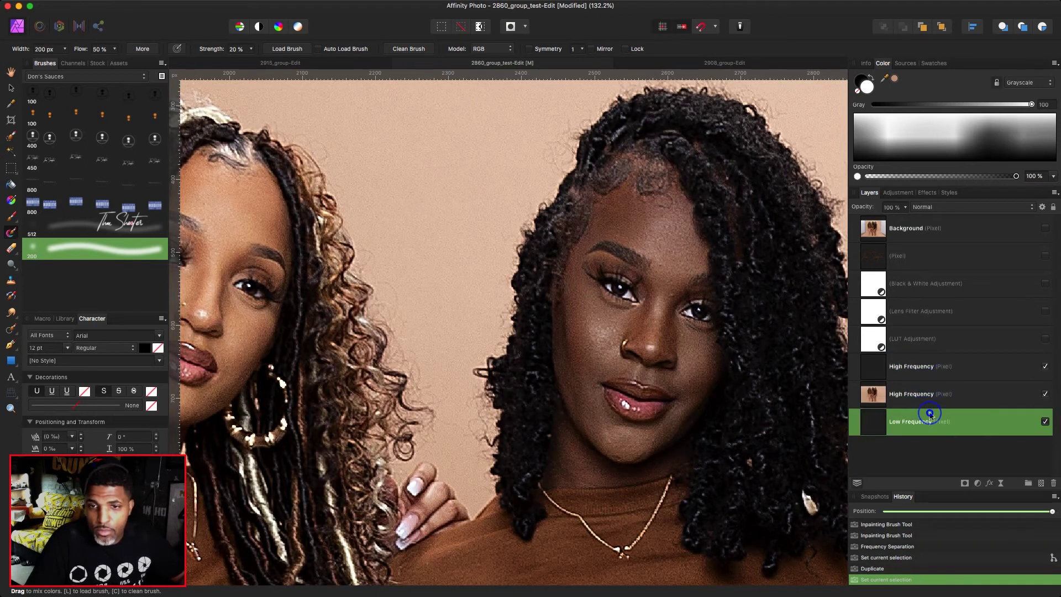
{"action": "left_click", "coordinate": [907, 206]}
{"action": "left_click", "coordinate": [860, 220]}
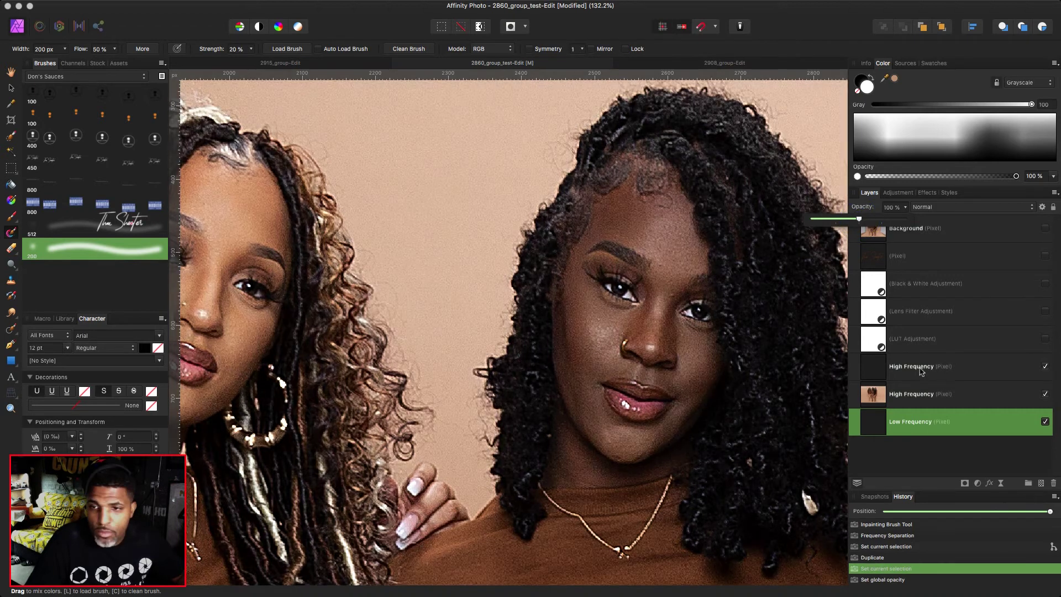
Set the opacity of the upper High Frequency layer to 75%
{"action": "left_click", "coordinate": [918, 372]}
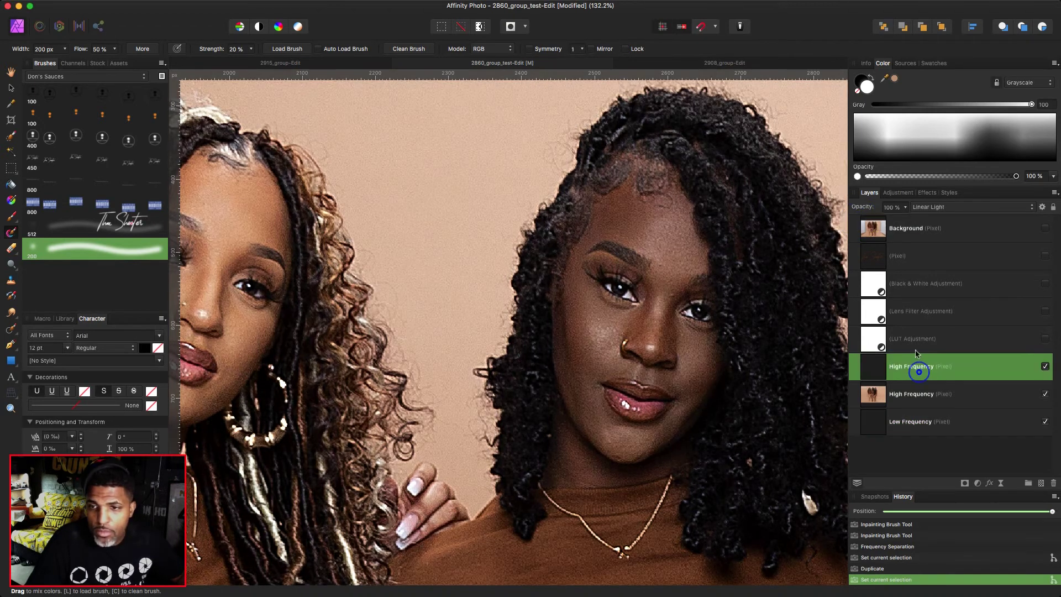
{"action": "left_click", "coordinate": [904, 208]}
{"action": "left_click", "coordinate": [883, 220]}
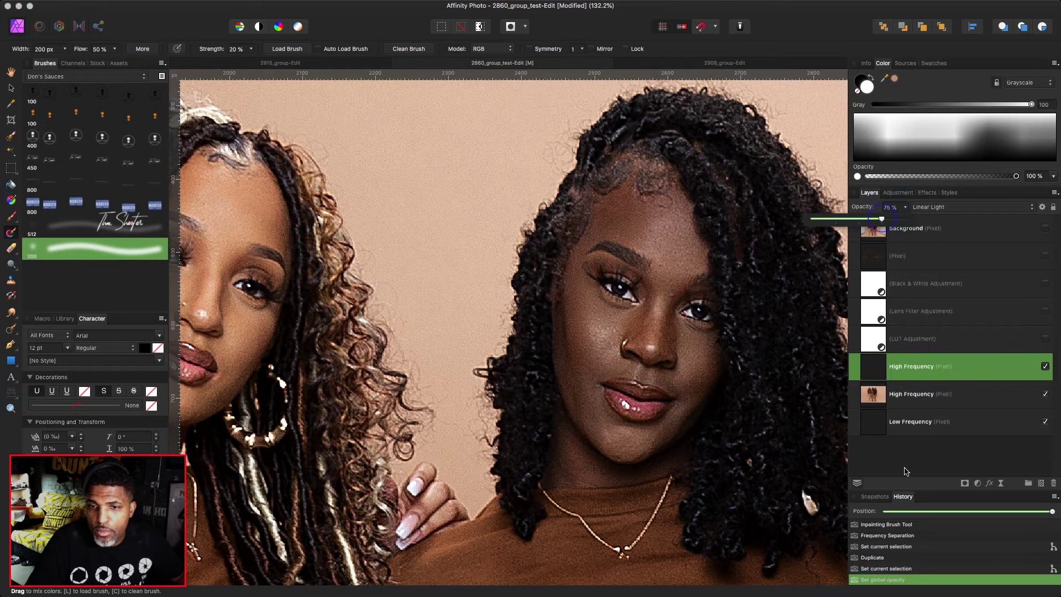
On the Low Frequency layer, blend the skin tones of the first woman's nose and forehead with the Paint Mixer Brush
{"action": "left_click", "coordinate": [922, 425]}
{"action": "scroll", "coordinate": [476, 351], "scroll_direction": "left", "scroll_amount": 10}
{"action": "scroll", "coordinate": [476, 351], "scroll_direction": "down", "scroll_amount": 2}
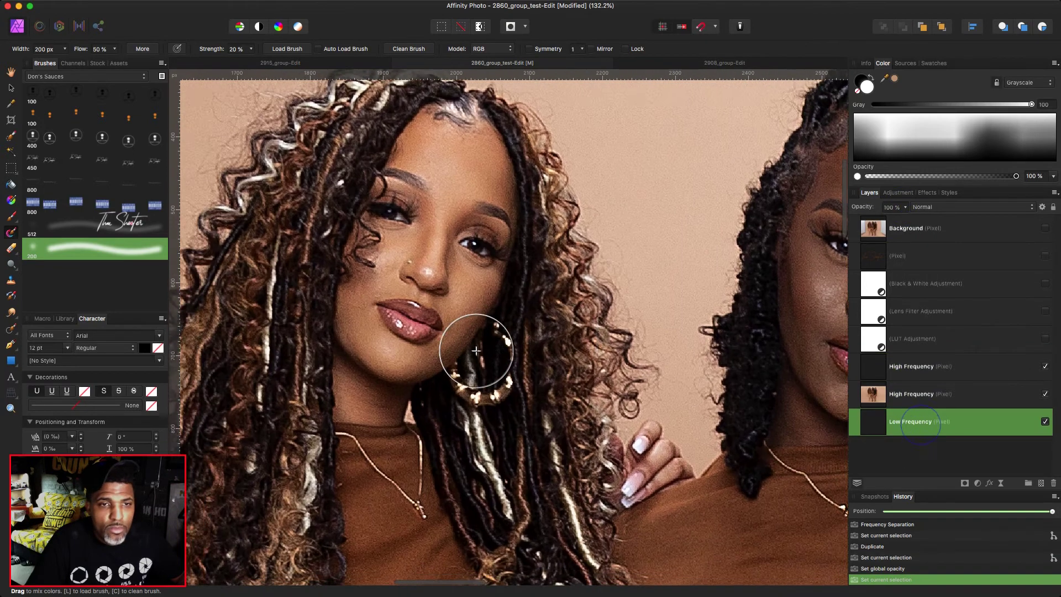
{"action": "scroll", "coordinate": [476, 351], "scroll_direction": "left", "scroll_amount": 1}
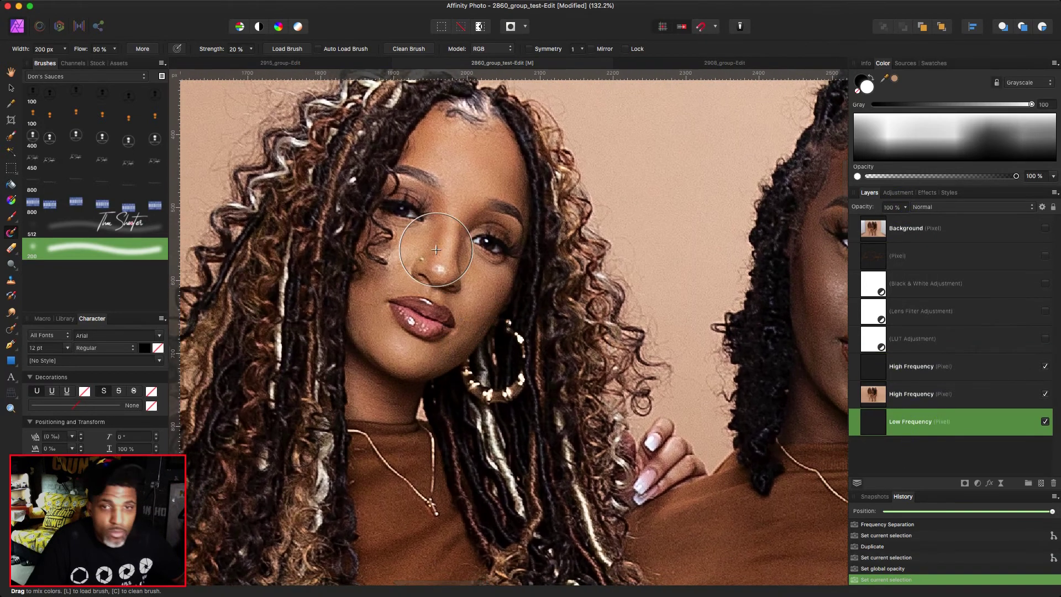
{"action": "scroll", "coordinate": [435, 250], "scroll_direction": "up", "scroll_amount": 3}
{"action": "scroll", "coordinate": [436, 250], "scroll_direction": "right", "scroll_amount": 3}
{"action": "mouse_move", "coordinate": [435, 250]}
{"action": "left_mouse_down"}
{"action": "mouse_move", "coordinate": [496, 212]}
{"action": "mouse_move", "coordinate": [436, 190]}
{"action": "mouse_move", "coordinate": [438, 199]}
{"action": "mouse_move", "coordinate": [458, 171]}
{"action": "left_mouse_up"}
{"action": "key", "text": "]"}
{"action": "key", "text": "]"}
{"action": "key", "text": "["}
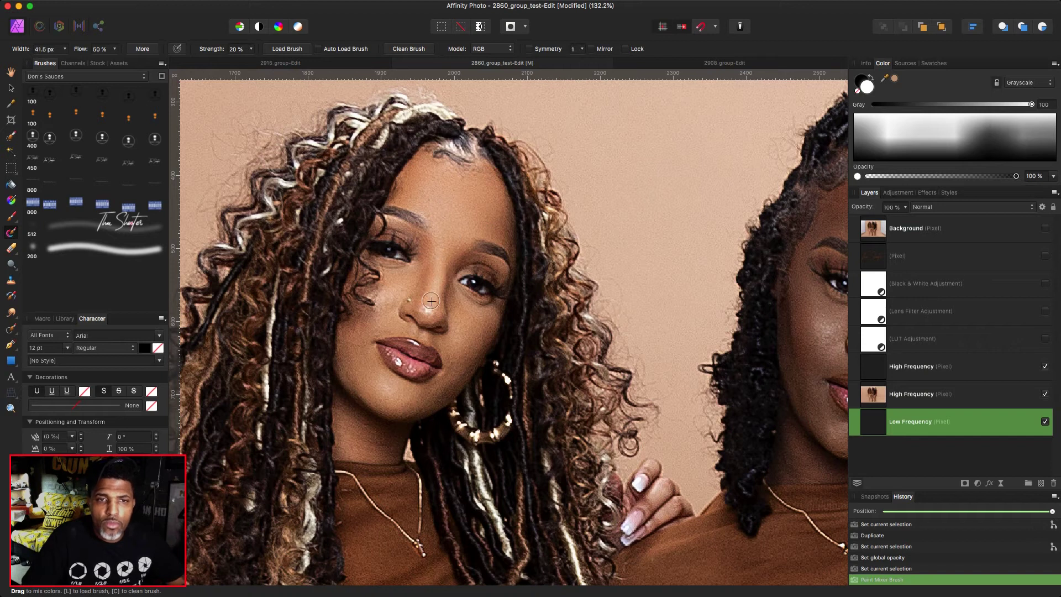
Blend the skin tones on the first woman's cheek, chin and jawline, enlarging the mixer brush to 97.5 px for the mouth area
{"action": "left_click_drag", "start_coordinate": [397, 279], "coordinate": [367, 317]}
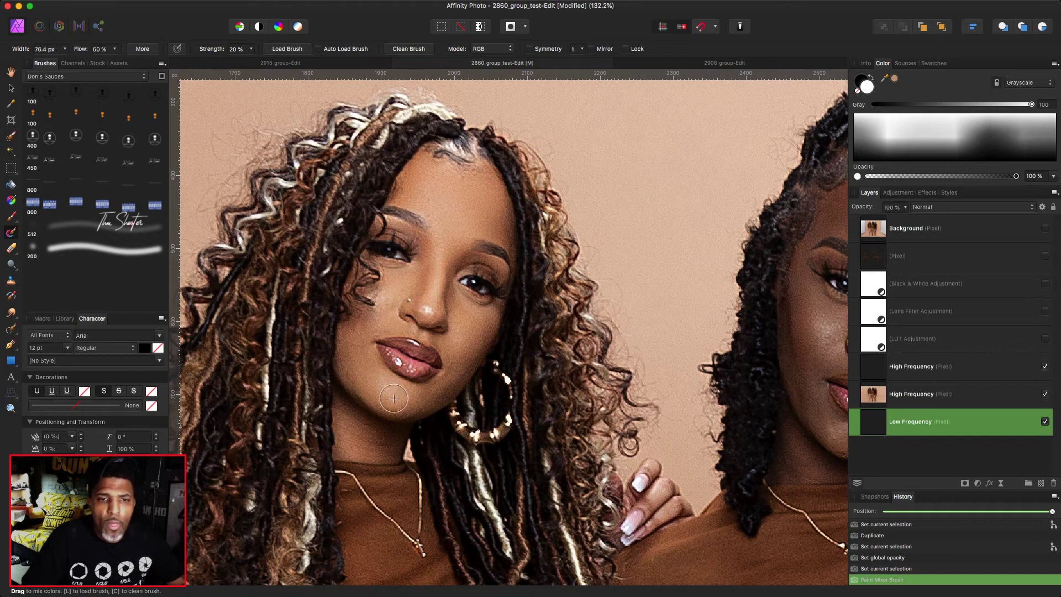
{"action": "mouse_move", "coordinate": [393, 397]}
{"action": "left_mouse_down"}
{"action": "mouse_move", "coordinate": [423, 395]}
{"action": "mouse_move", "coordinate": [392, 413]}
{"action": "left_mouse_up"}
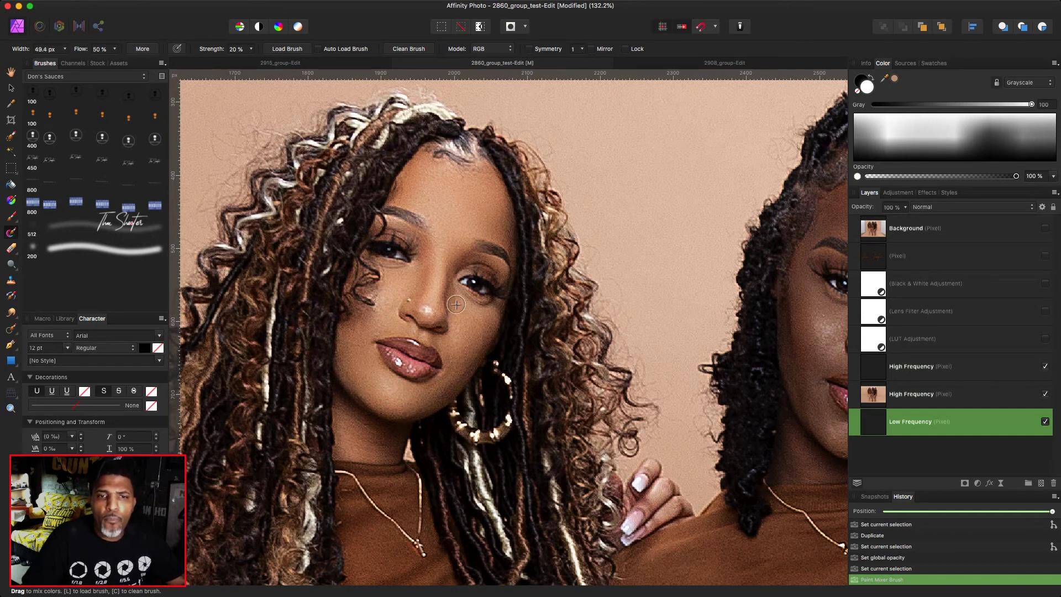
{"action": "left_click_drag", "start_coordinate": [457, 375], "coordinate": [381, 425]}
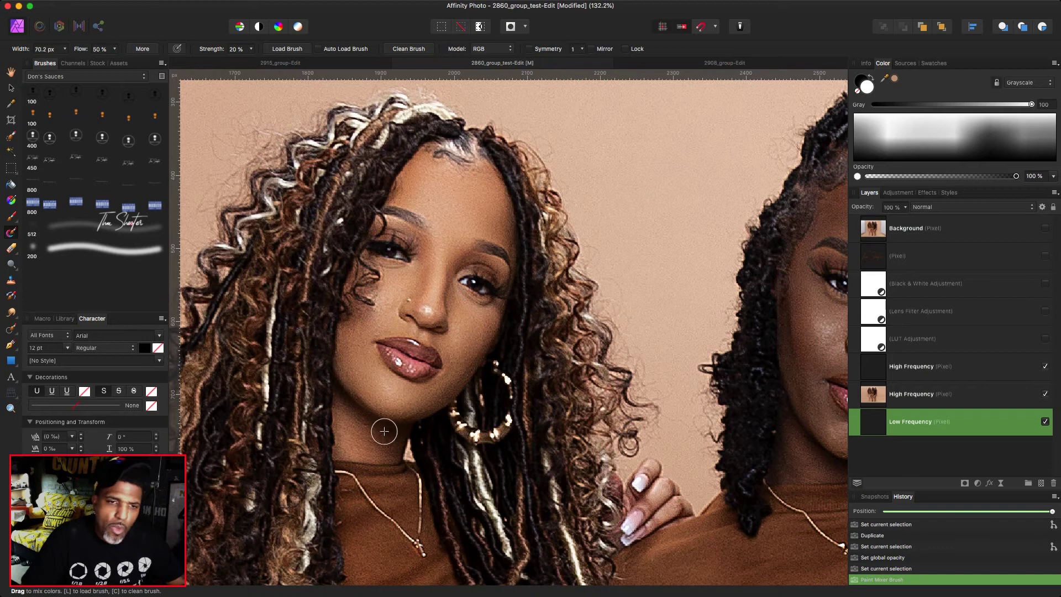
{"action": "key", "text": "bracketright"}
{"action": "key", "text": "bracketright"}
{"action": "key", "text": "bracketright"}
{"action": "key", "text": "bracketright"}
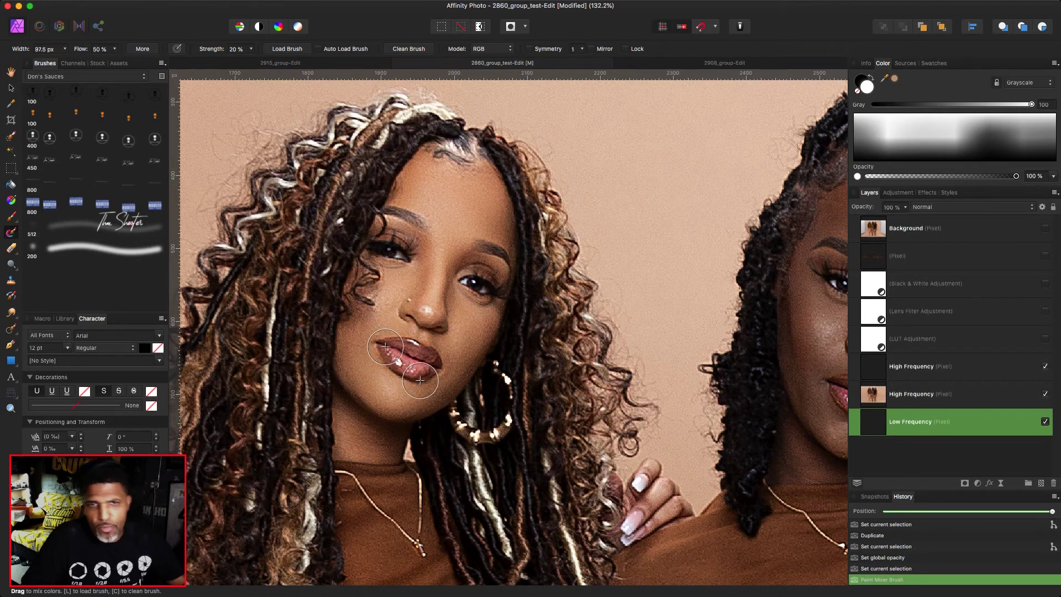
Smooth the second woman's cheek beside the nose ring with the Paint Mixer Brush, reducing its width to 49.9 px
{"action": "scroll", "coordinate": [359, 306], "scroll_direction": "right", "scroll_amount": 6}
{"action": "key", "text": "bracketleft"}
{"action": "key", "text": "bracketleft"}
{"action": "key", "text": "bracketleft"}
{"action": "left_click_drag", "start_coordinate": [488, 370], "coordinate": [493, 319]}
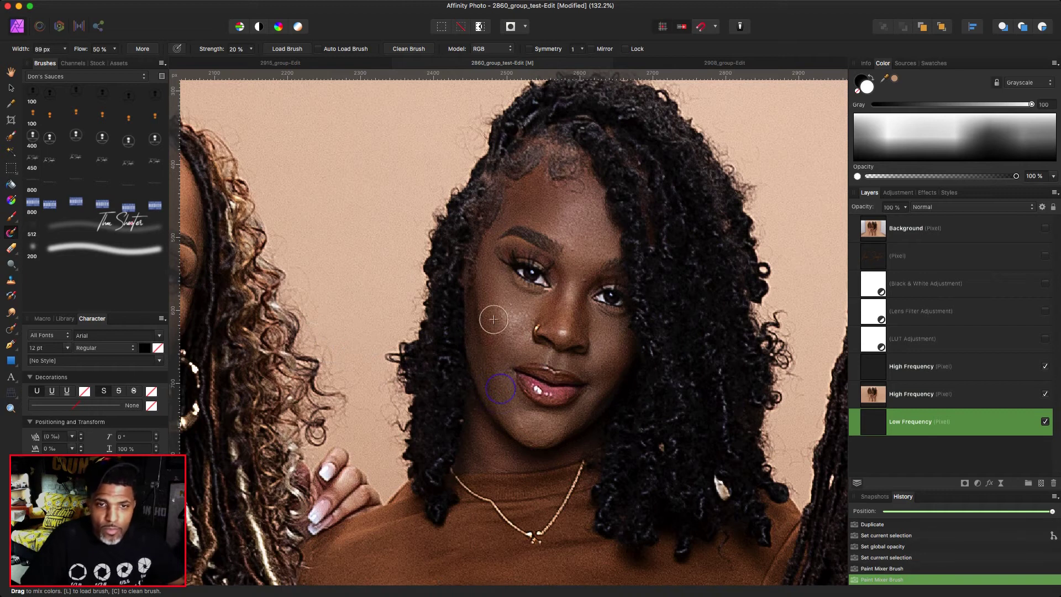
{"action": "key", "text": "bracketright"}
{"action": "key", "text": "bracketright"}
{"action": "key", "text": "bracketright"}
{"action": "key", "text": "bracketleft"}
{"action": "key", "text": "bracketleft"}
{"action": "key", "text": "bracketleft"}
{"action": "key", "text": "bracketleft"}
{"action": "key", "text": "bracketleft"}
{"action": "key", "text": "bracketleft"}
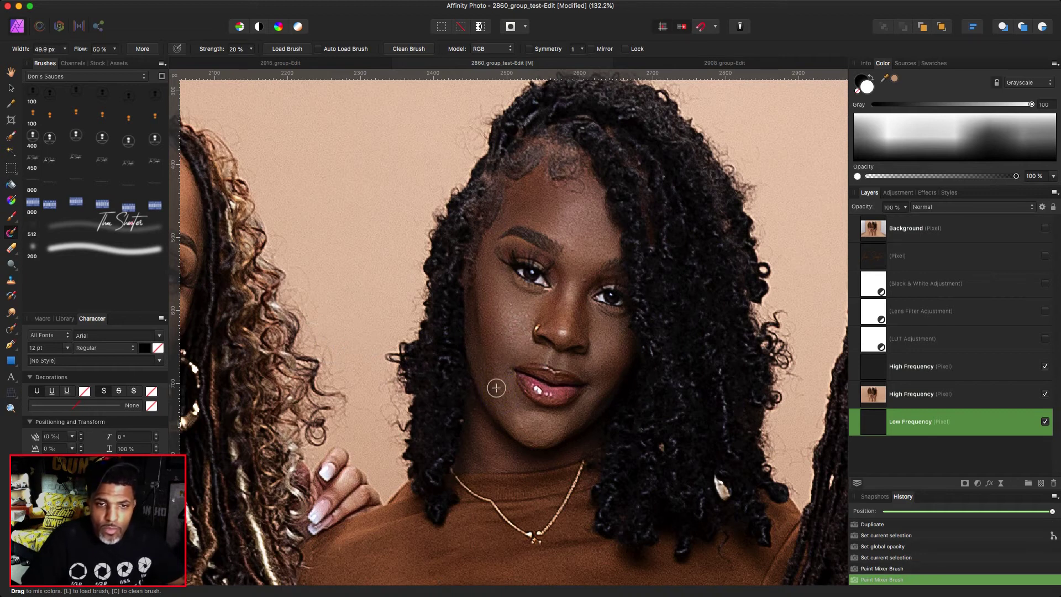
Blend the skin around the second woman's mouth corner and the bridge of her nose with a mixer brush about 55 px wide
{"action": "key", "text": "bracketright"}
{"action": "key", "text": "bracketright"}
{"action": "key", "text": "bracketright"}
{"action": "key", "text": "bracketleft"}
{"action": "key", "text": "bracketleft"}
{"action": "key", "text": "bracketleft"}
{"action": "key", "text": "bracketleft"}
{"action": "key", "text": "bracketleft"}
{"action": "key", "text": "bracketleft"}
{"action": "left_click_drag", "start_coordinate": [585, 404], "coordinate": [584, 397]}
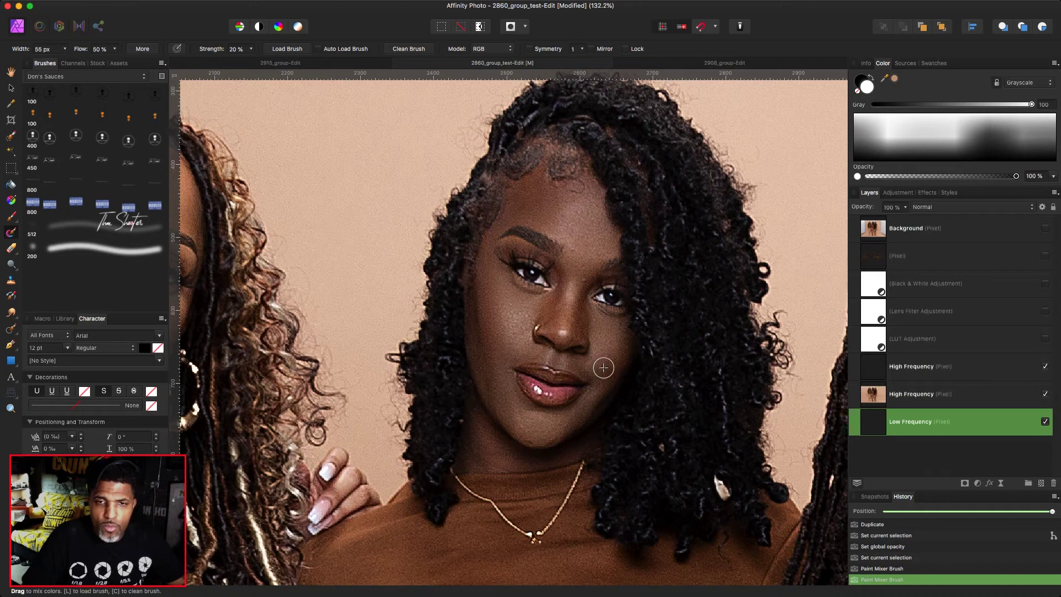
{"action": "left_click_drag", "start_coordinate": [574, 266], "coordinate": [571, 293]}
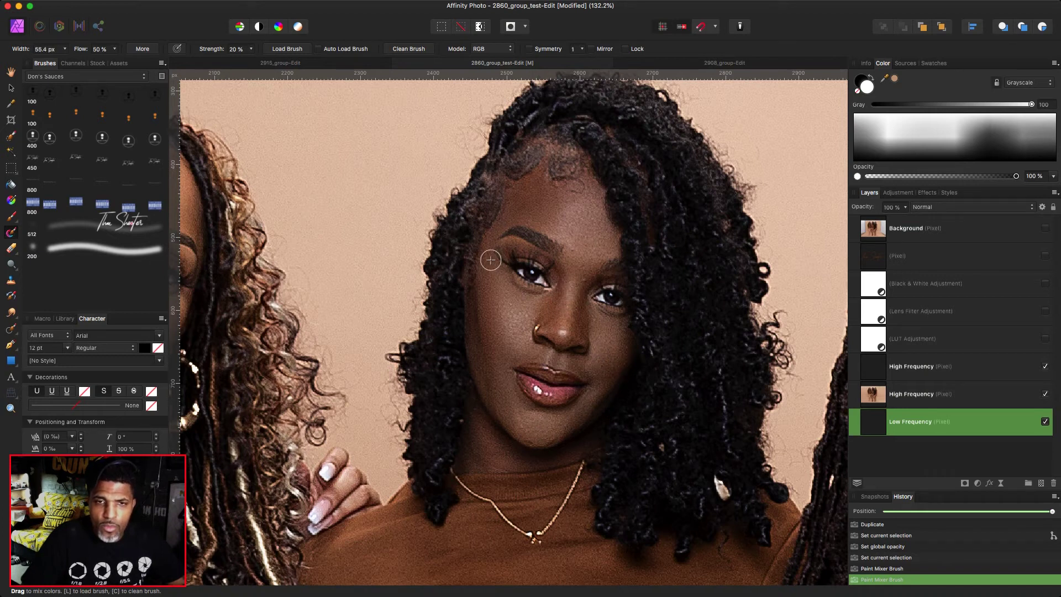
Blend the second woman's temple, the skin beside her upper lip, her jawline and neck, adjusting the mixer brush width to each area
{"action": "key", "text": "bracketright"}
{"action": "key", "text": "bracketright"}
{"action": "key", "text": "bracketright"}
{"action": "key", "text": "bracketleft"}
{"action": "key", "text": "bracketleft"}
{"action": "key", "text": "bracketleft"}
{"action": "key", "text": "bracketleft"}
{"action": "key", "text": "bracketright"}
{"action": "key", "text": "bracketright"}
{"action": "key", "text": "bracketleft"}
{"action": "key", "text": "bracketleft"}
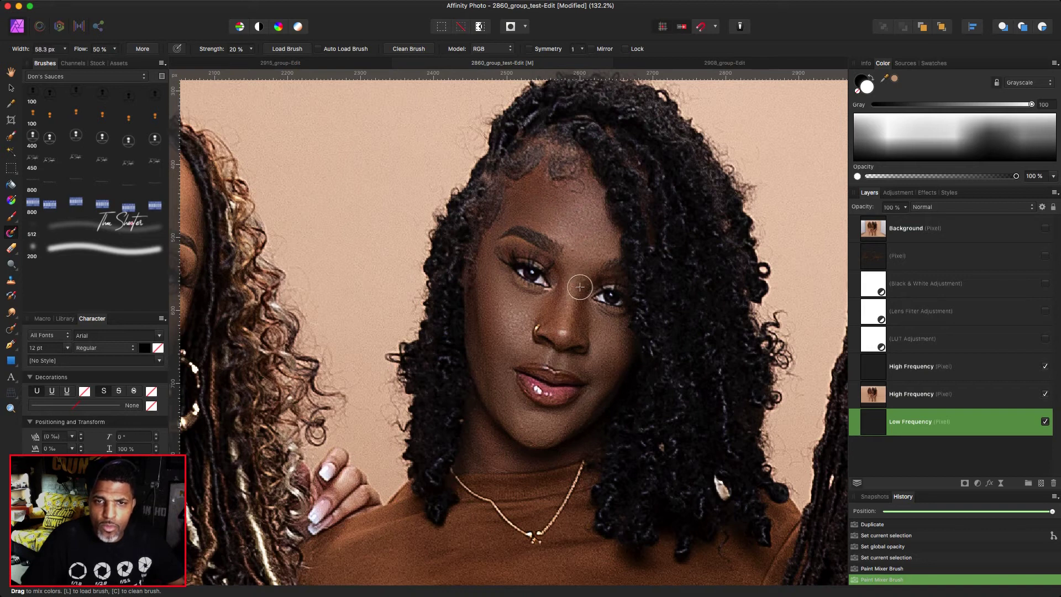
{"action": "left_click_drag", "start_coordinate": [514, 354], "coordinate": [527, 358]}
{"action": "mouse_move", "coordinate": [521, 425]}
{"action": "left_mouse_down"}
{"action": "mouse_move", "coordinate": [552, 438]}
{"action": "mouse_move", "coordinate": [509, 457]}
{"action": "mouse_move", "coordinate": [541, 462]}
{"action": "left_mouse_up"}
{"action": "key", "text": "bracketleft"}
{"action": "key", "text": "bracketleft"}
{"action": "key", "text": "bracketleft"}
{"action": "left_click", "coordinate": [506, 457]}
Blend the third woman's cheeks, upper lip area and under-eye skin with a mixer brush about 60 px wide
{"action": "scroll", "coordinate": [523, 429], "scroll_direction": "right", "scroll_amount": 10}
{"action": "key", "text": "bracketright"}
{"action": "left_click", "coordinate": [633, 308]}
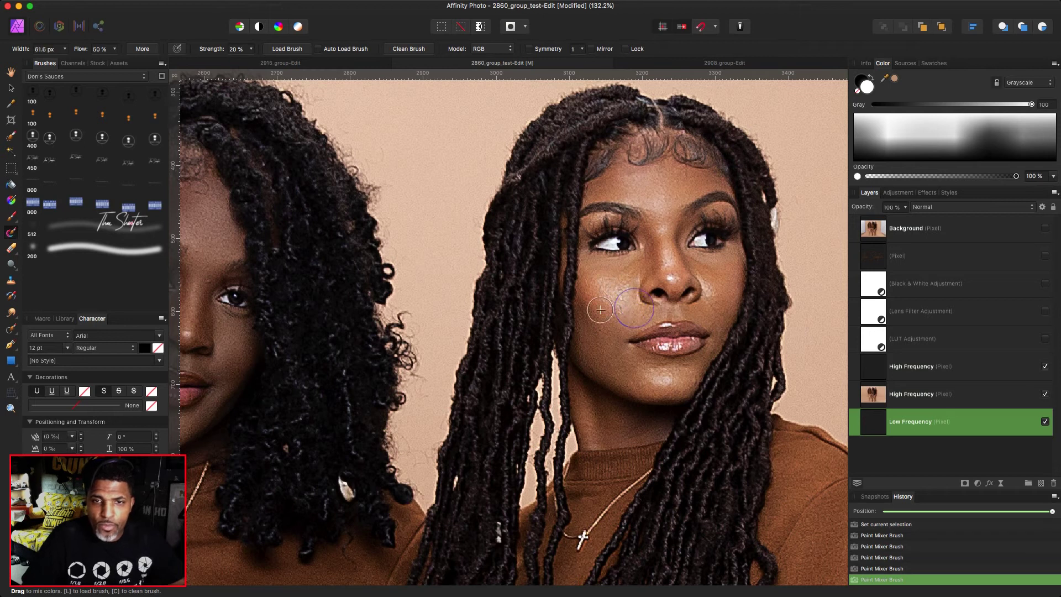
{"action": "key", "text": "bracketleft"}
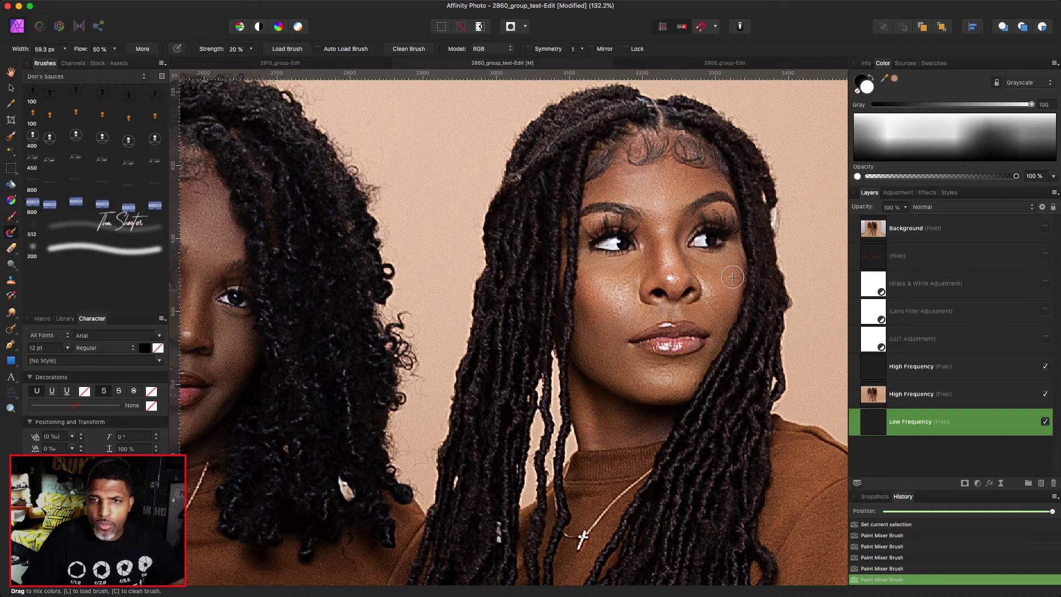
{"action": "left_click_drag", "start_coordinate": [685, 318], "coordinate": [651, 317]}
{"action": "key", "text": "bracketright"}
{"action": "key", "text": "bracketright"}
{"action": "key", "text": "bracketleft"}
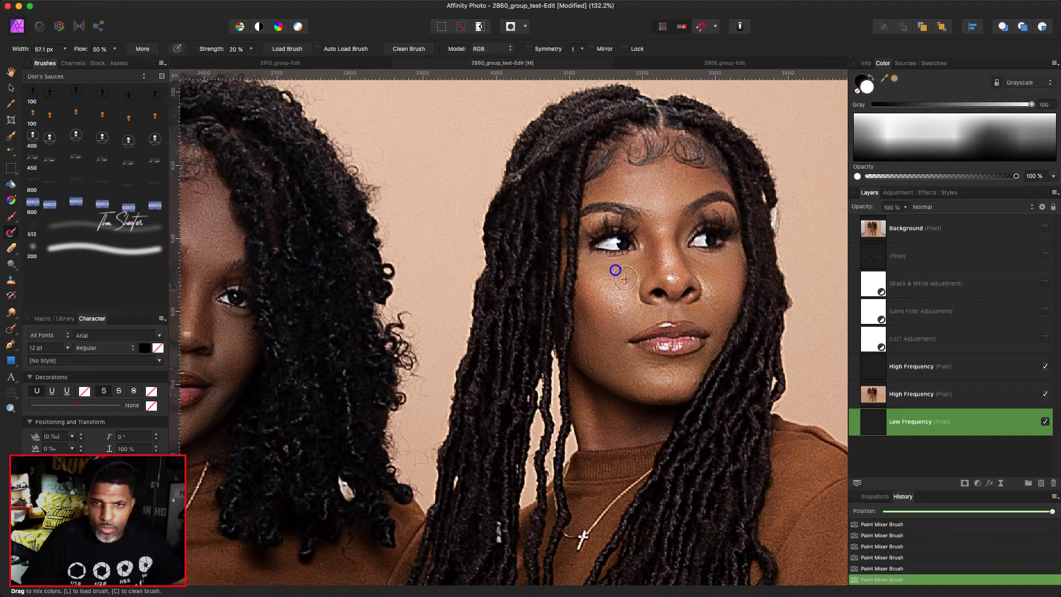
{"action": "key", "text": "bracketright"}
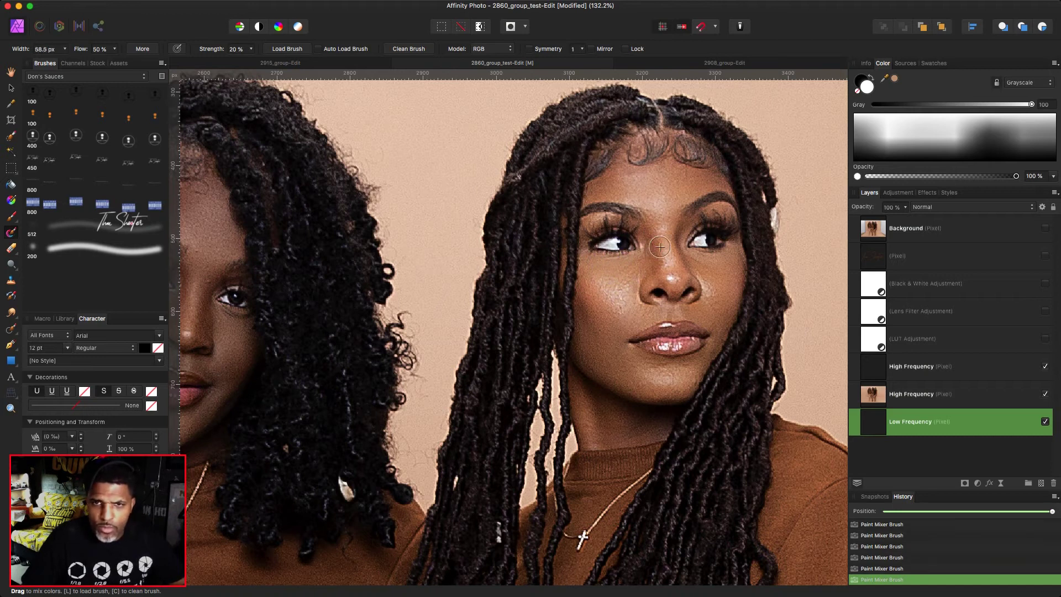
Blend the third woman's nose bridge and forehead, then reduce the mixer brush to 41.6 px
{"action": "left_click_drag", "start_coordinate": [684, 274], "coordinate": [666, 246]}
{"action": "key", "text": "bracketright"}
{"action": "key", "text": "bracketright"}
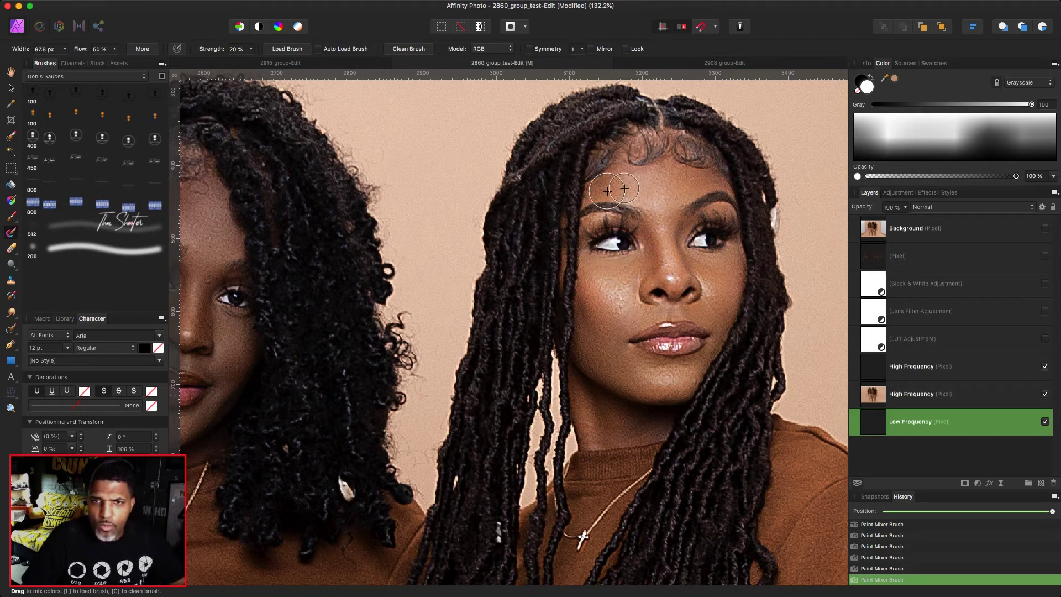
{"action": "left_click_drag", "start_coordinate": [656, 173], "coordinate": [691, 182]}
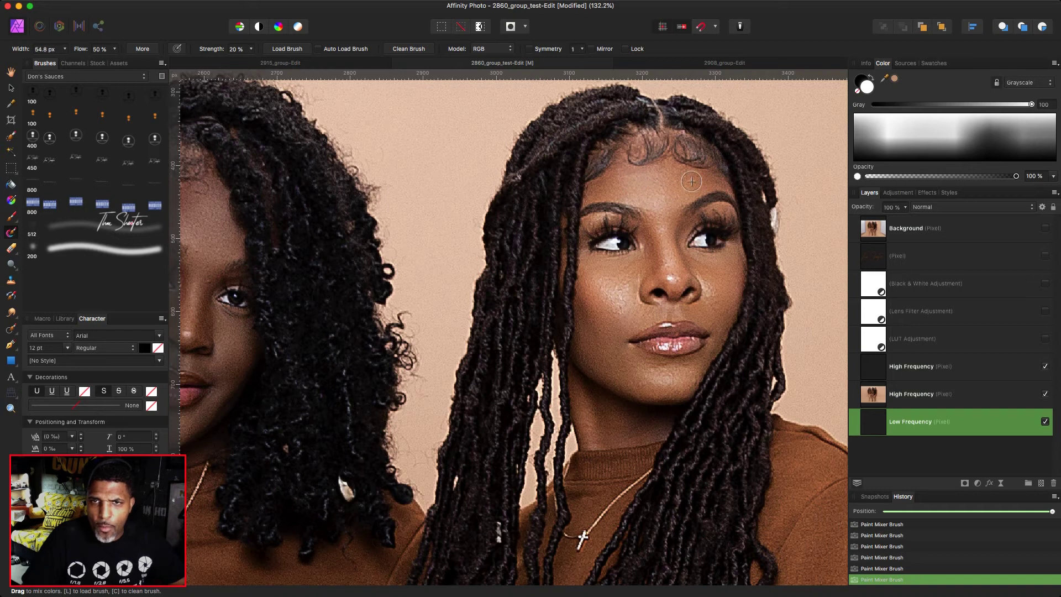
{"action": "key", "text": "bracketleft"}
{"action": "key", "text": "bracketleft"}
{"action": "key", "text": "bracketleft"}
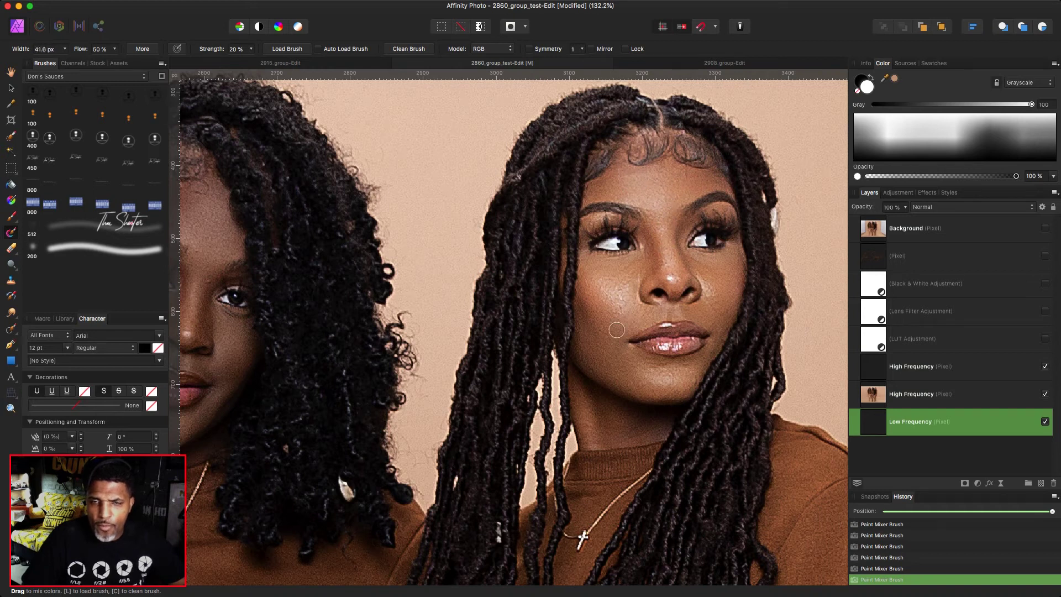
Blend the skin tones along the third woman's jaw, neck and chin with an enlarged mixer brush
{"action": "key", "text": "bracketright"}
{"action": "key", "text": "bracketright"}
{"action": "key", "text": "bracketright"}
{"action": "mouse_move", "coordinate": [585, 405]}
{"action": "left_mouse_down"}
{"action": "mouse_move", "coordinate": [611, 420]}
{"action": "mouse_move", "coordinate": [632, 413]}
{"action": "left_mouse_up"}
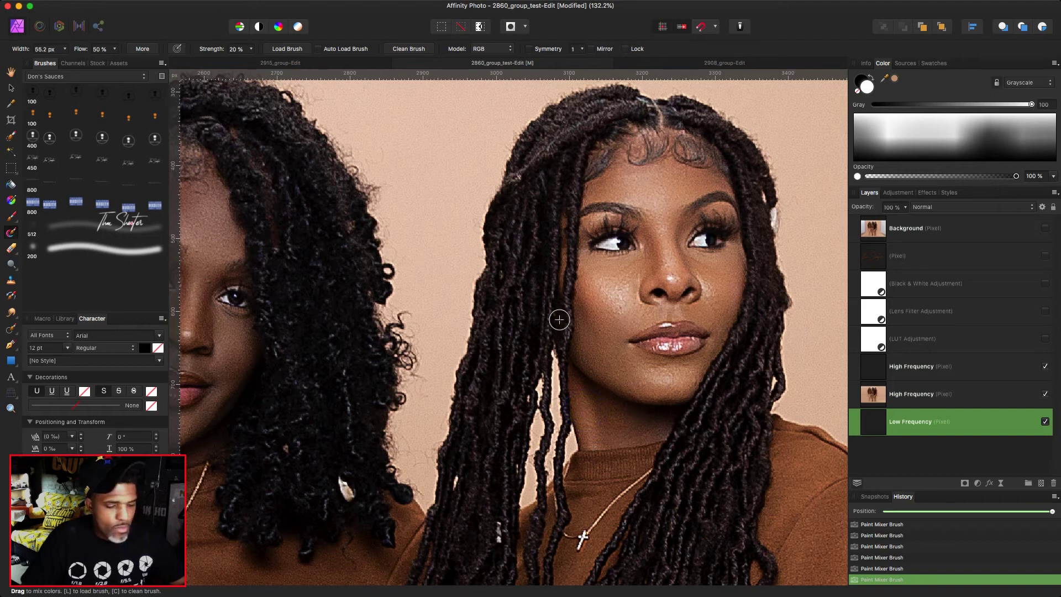
{"action": "mouse_move", "coordinate": [620, 344]}
{"action": "left_mouse_down"}
{"action": "mouse_move", "coordinate": [612, 335]}
{"action": "mouse_move", "coordinate": [635, 380]}
{"action": "left_mouse_up"}
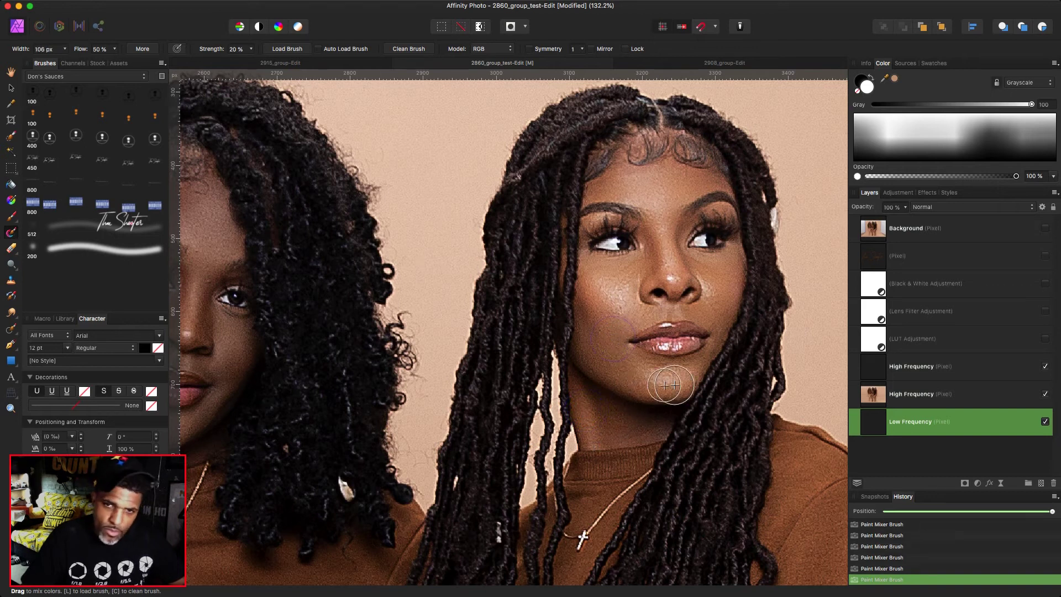
Blend the skin tones on the back of the first woman's hand with a mixer brush about 47 px wide
{"action": "scroll", "coordinate": [556, 384], "scroll_direction": "down", "scroll_amount": 5}
{"action": "scroll", "coordinate": [557, 384], "scroll_direction": "left", "scroll_amount": 4}
{"action": "scroll", "coordinate": [544, 381], "scroll_direction": "down", "scroll_amount": 3}
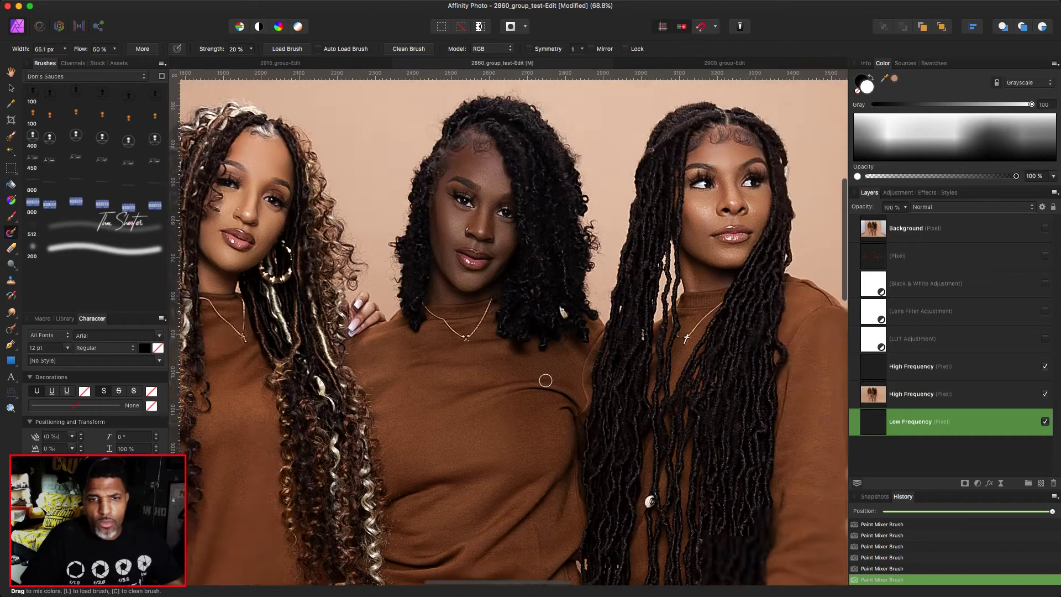
{"action": "scroll", "coordinate": [521, 392], "scroll_direction": "down", "scroll_amount": 4}
{"action": "scroll", "coordinate": [521, 393], "scroll_direction": "left", "scroll_amount": 3}
{"action": "scroll", "coordinate": [508, 391], "scroll_direction": "down", "scroll_amount": 5}
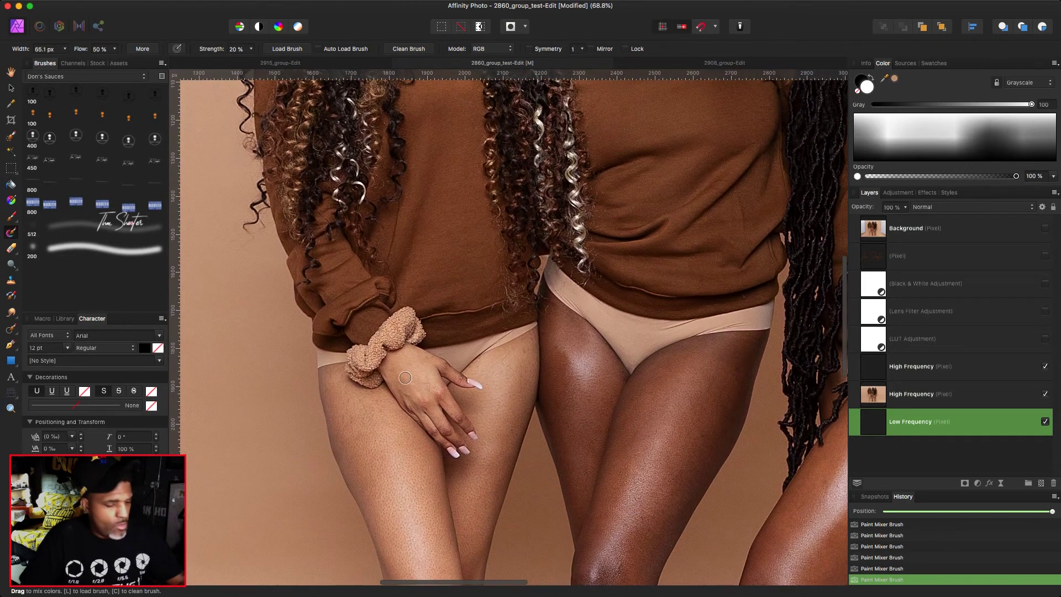
{"action": "scroll", "coordinate": [401, 375], "scroll_direction": "up", "scroll_amount": 4}
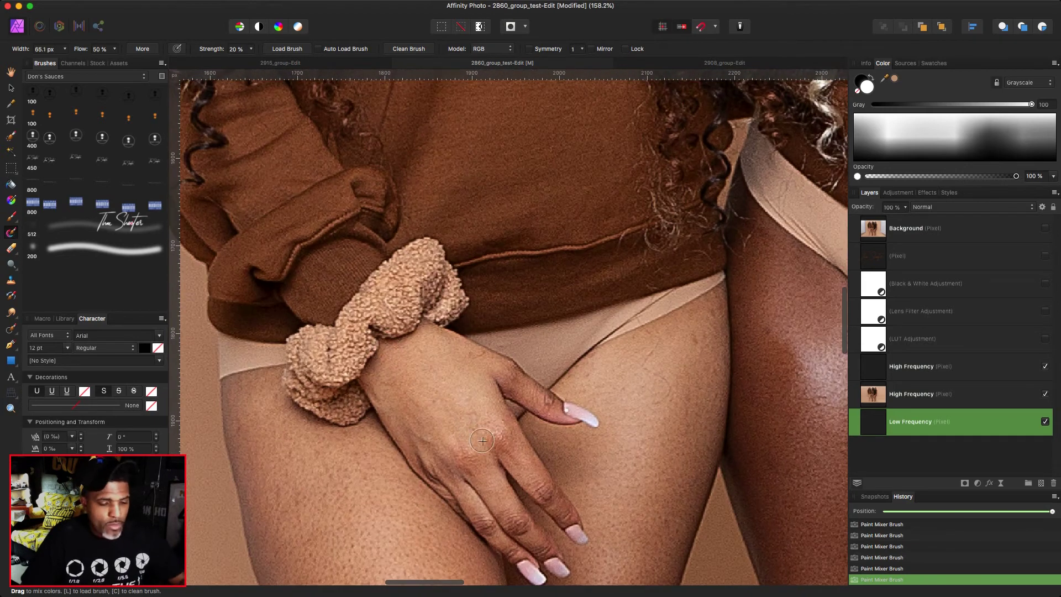
{"action": "key", "text": "bracketright"}
{"action": "left_click_drag", "start_coordinate": [401, 402], "coordinate": [500, 448]}
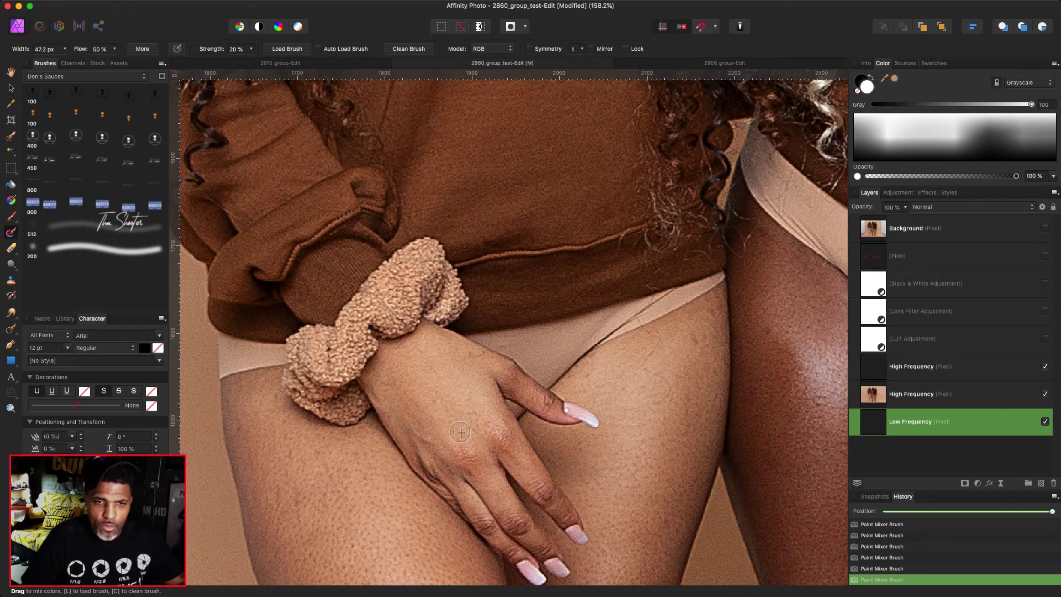
Blend the upper thigh of the first woman's front leg, using mixer brush widths from about 132 to 221 px
{"action": "scroll", "coordinate": [350, 478], "scroll_direction": "down", "scroll_amount": 3}
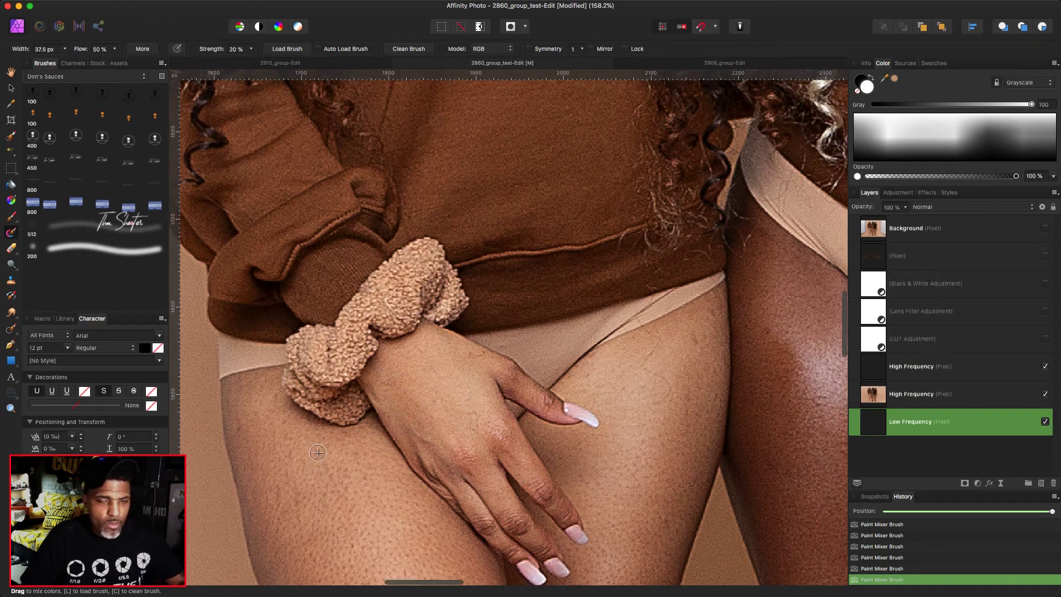
{"action": "key", "text": "bracketright"}
{"action": "key", "text": "bracketright"}
{"action": "key", "text": "bracketright"}
{"action": "key", "text": "bracketleft"}
{"action": "key", "text": "bracketleft"}
{"action": "key", "text": "bracketleft"}
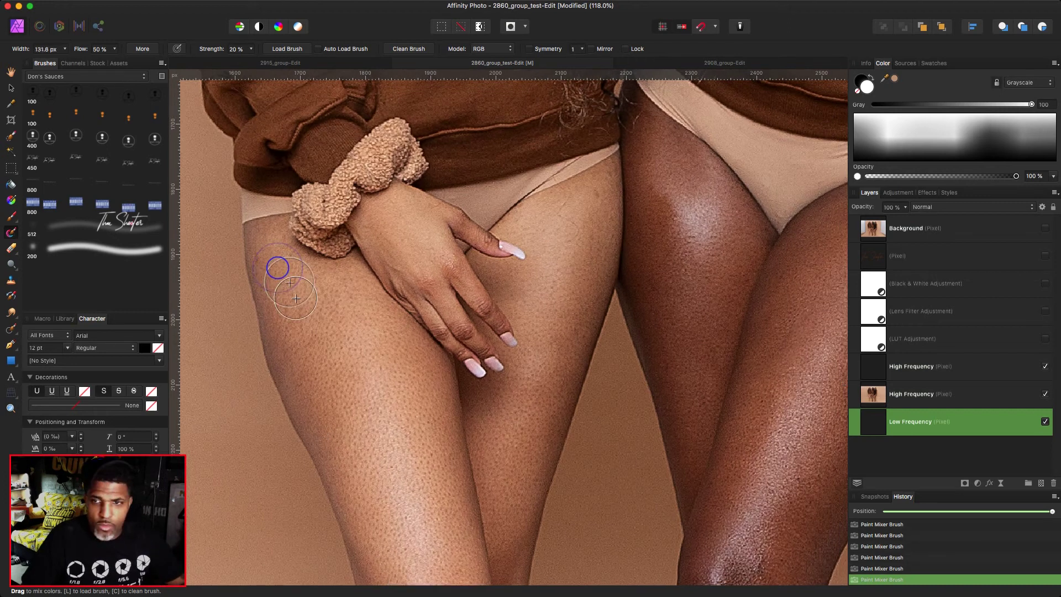
{"action": "key", "text": "bracketright"}
{"action": "key", "text": "bracketright"}
{"action": "key", "text": "bracketright"}
{"action": "key", "text": "bracketright"}
{"action": "key", "text": "bracketright"}
{"action": "key", "text": "bracketright"}
{"action": "key", "text": "bracketright"}
{"action": "key", "text": "bracketright"}
{"action": "left_click_drag", "start_coordinate": [353, 366], "coordinate": [319, 297]}
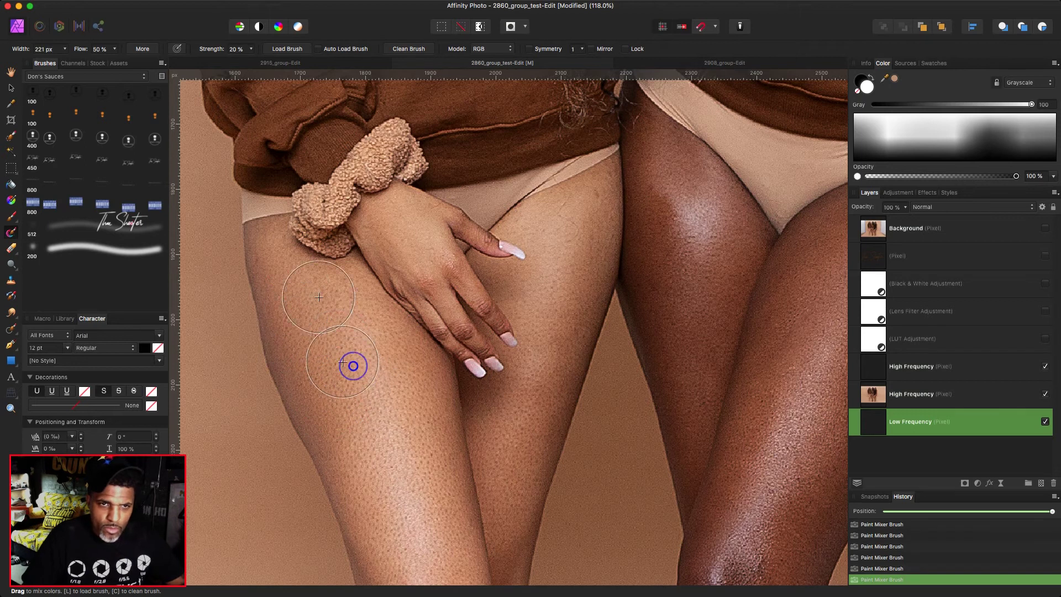
{"action": "mouse_move", "coordinate": [410, 372]}
{"action": "left_mouse_down"}
{"action": "mouse_move", "coordinate": [445, 433]}
{"action": "mouse_move", "coordinate": [387, 464]}
{"action": "mouse_move", "coordinate": [294, 328]}
{"action": "left_mouse_up"}
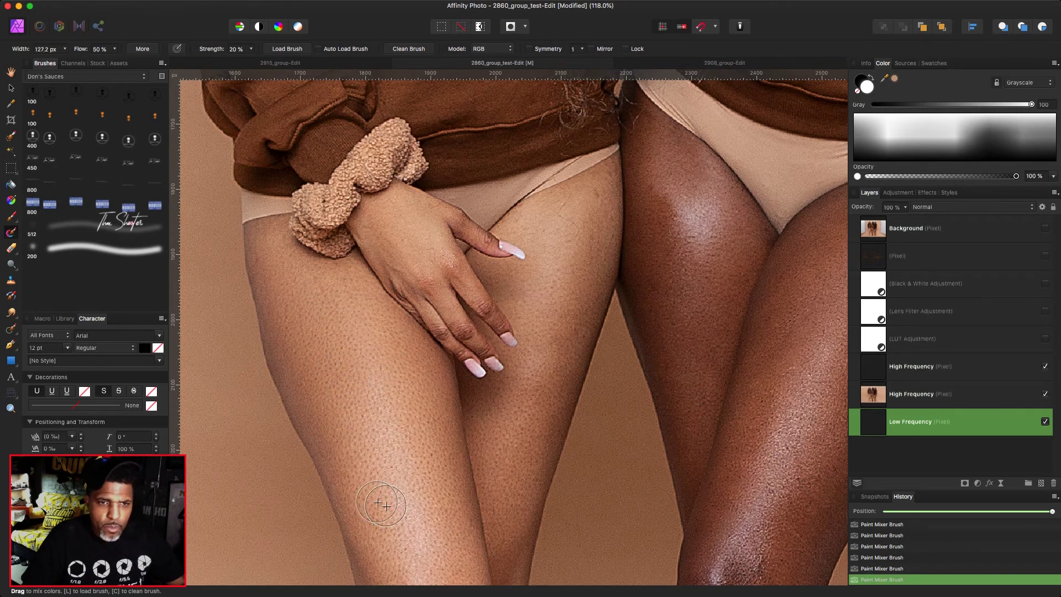
Blend the middle and lower thigh of the first woman's front leg, starting from a 294 px mixer brush and narrowing it to about 112 px
{"action": "key", "text": "bracketright"}
{"action": "key", "text": "bracketright"}
{"action": "key", "text": "bracketright"}
{"action": "key", "text": "bracketright"}
{"action": "scroll", "coordinate": [362, 386], "scroll_direction": "down", "scroll_amount": 4}
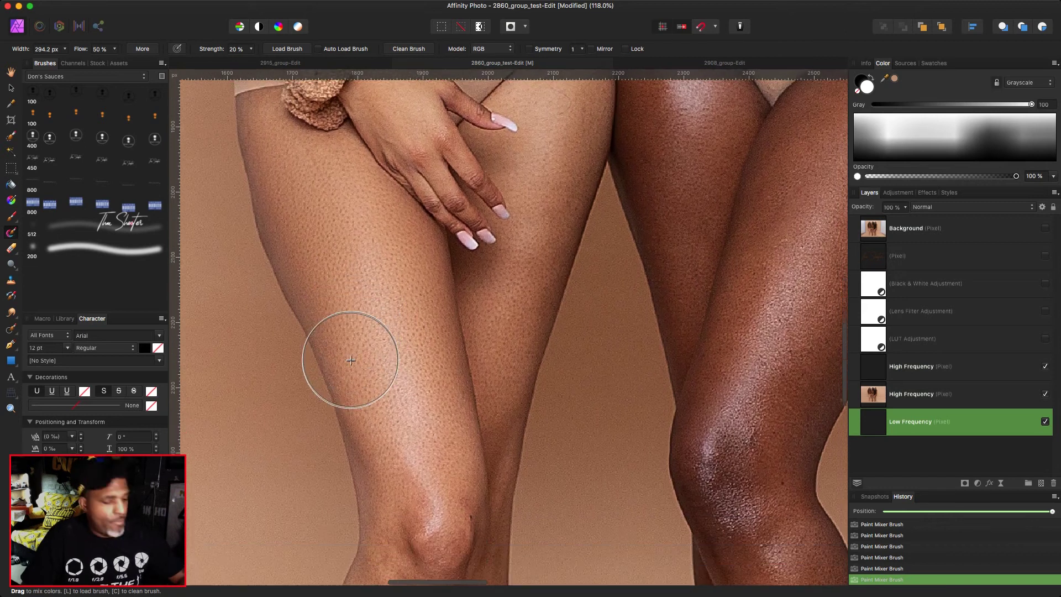
{"action": "key", "text": "bracketleft"}
{"action": "key", "text": "bracketleft"}
{"action": "key", "text": "bracketleft"}
{"action": "mouse_move", "coordinate": [348, 362]}
{"action": "left_mouse_down"}
{"action": "mouse_move", "coordinate": [364, 453]}
{"action": "mouse_move", "coordinate": [368, 293]}
{"action": "mouse_move", "coordinate": [439, 387]}
{"action": "left_mouse_up"}
{"action": "key", "text": "bracketleft"}
{"action": "key", "text": "bracketleft"}
{"action": "key", "text": "bracketleft"}
{"action": "key", "text": "bracketleft"}
{"action": "key", "text": "bracketleft"}
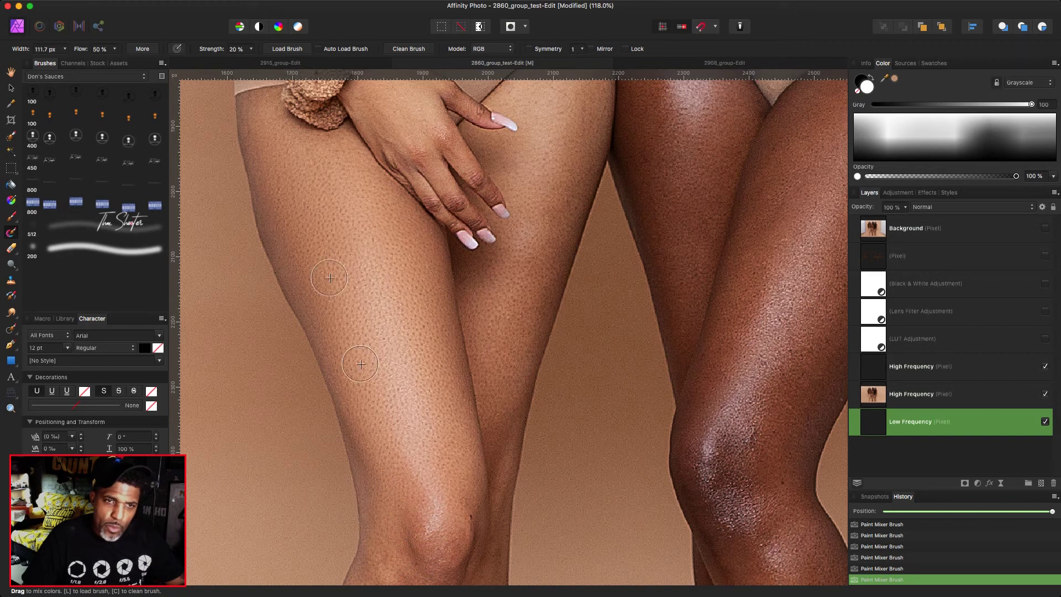
Blend the skin above and around the first woman's front knee, narrowing the mixer brush from about 178 to 118 px
{"action": "scroll", "coordinate": [398, 387], "scroll_direction": "down", "scroll_amount": 12}
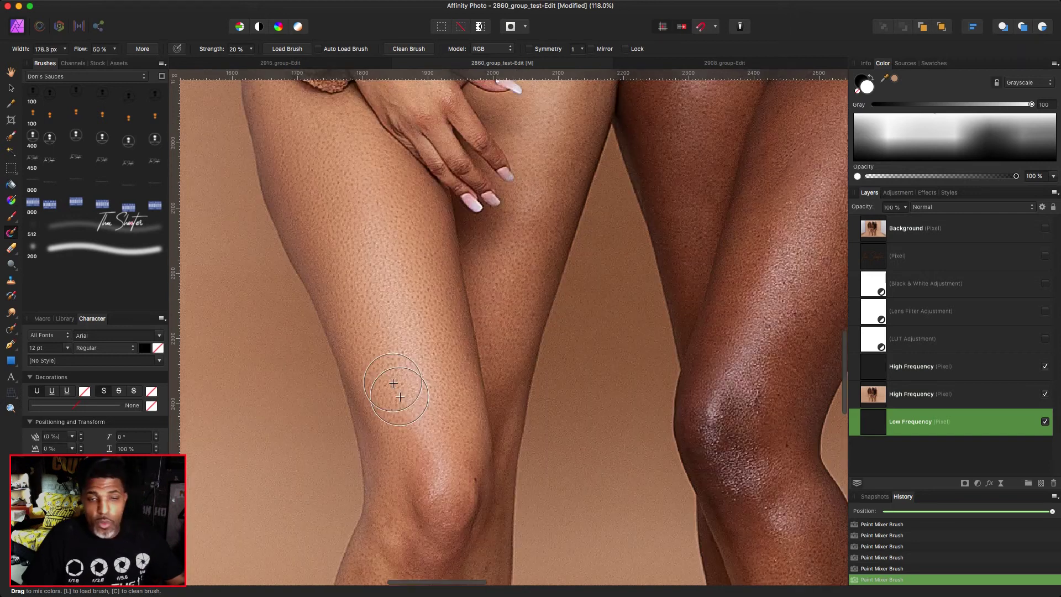
{"action": "key", "text": "bracketright"}
{"action": "mouse_move", "coordinate": [377, 251]}
{"action": "left_mouse_down"}
{"action": "mouse_move", "coordinate": [398, 195]}
{"action": "mouse_move", "coordinate": [462, 162]}
{"action": "mouse_move", "coordinate": [422, 187]}
{"action": "left_mouse_up"}
{"action": "key", "text": "bracketleft"}
{"action": "key", "text": "bracketleft"}
{"action": "key", "text": "bracketleft"}
{"action": "key", "text": "bracketleft"}
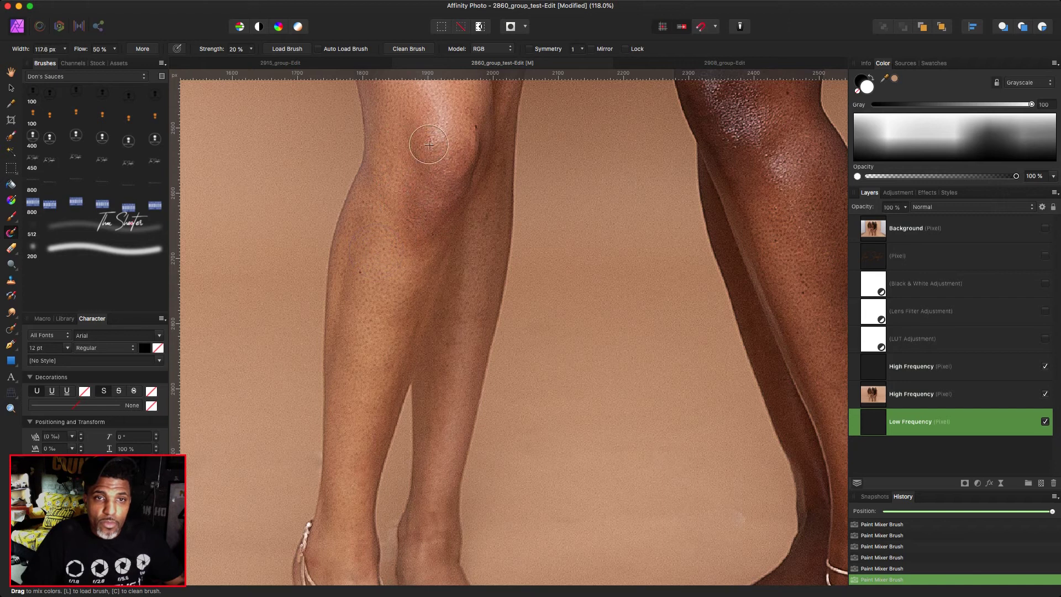
Blend the skin down the first woman's front shin toward the ankle with an enlarged mixer brush
{"action": "key", "text": "bracketright"}
{"action": "key", "text": "bracketright"}
{"action": "key", "text": "bracketright"}
{"action": "key", "text": "bracketright"}
{"action": "key", "text": "bracketright"}
{"action": "key", "text": "bracketright"}
{"action": "mouse_move", "coordinate": [344, 318]}
{"action": "left_mouse_down"}
{"action": "mouse_move", "coordinate": [362, 390]}
{"action": "mouse_move", "coordinate": [371, 248]}
{"action": "mouse_move", "coordinate": [351, 332]}
{"action": "mouse_move", "coordinate": [371, 451]}
{"action": "mouse_move", "coordinate": [360, 514]}
{"action": "left_mouse_up"}
Blend the inner calf below the first woman's front knee, reducing the mixer brush to about 82 px
{"action": "key", "text": "bracketleft"}
{"action": "key", "text": "bracketleft"}
{"action": "key", "text": "bracketleft"}
{"action": "key", "text": "bracketleft"}
{"action": "key", "text": "bracketleft"}
{"action": "key", "text": "bracketleft"}
{"action": "key", "text": "bracketleft"}
{"action": "key", "text": "bracketleft"}
{"action": "key", "text": "bracketright"}
{"action": "key", "text": "bracketright"}
{"action": "key", "text": "bracketright"}
{"action": "key", "text": "bracketright"}
{"action": "key", "text": "bracketright"}
{"action": "mouse_move", "coordinate": [422, 291]}
{"action": "left_mouse_down"}
{"action": "mouse_move", "coordinate": [410, 308]}
{"action": "mouse_move", "coordinate": [420, 246]}
{"action": "left_mouse_up"}
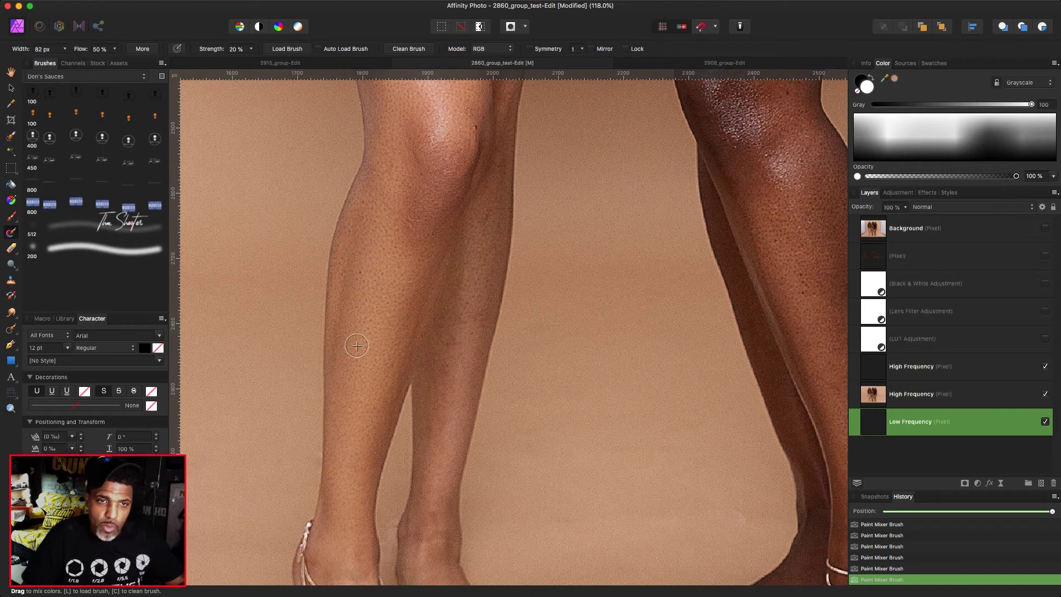
Blend the ankle and calf of the first woman's back leg, using mixer brush widths from about 68 to 135 px
{"action": "scroll", "coordinate": [340, 486], "scroll_direction": "down", "scroll_amount": 3}
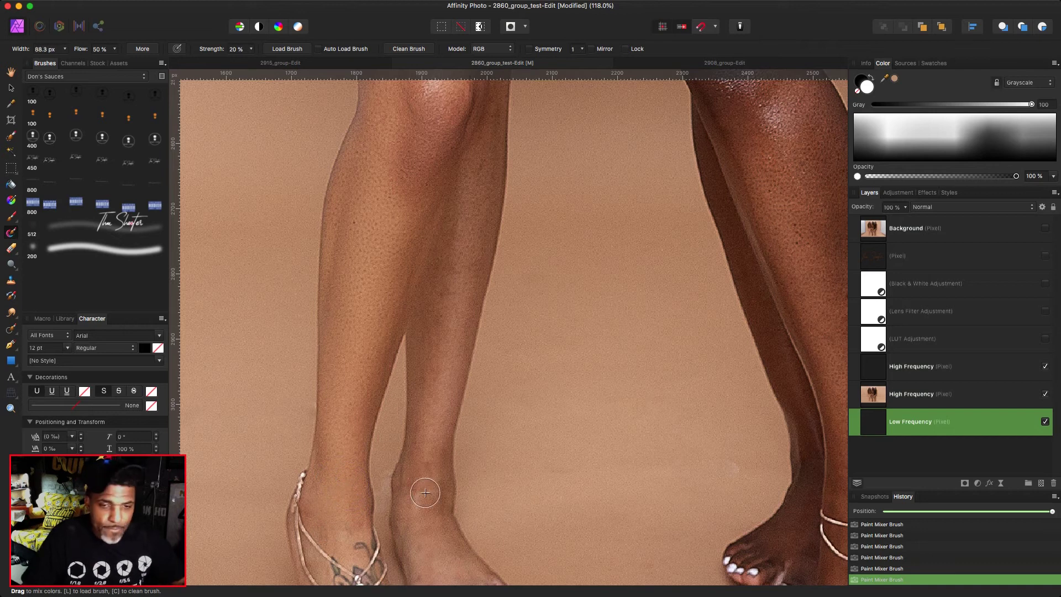
{"action": "mouse_move", "coordinate": [431, 449]}
{"action": "left_mouse_down"}
{"action": "mouse_move", "coordinate": [418, 506]}
{"action": "mouse_move", "coordinate": [426, 528]}
{"action": "left_mouse_up"}
{"action": "key", "text": "]"}
{"action": "left_click_drag", "start_coordinate": [431, 410], "coordinate": [454, 252]}
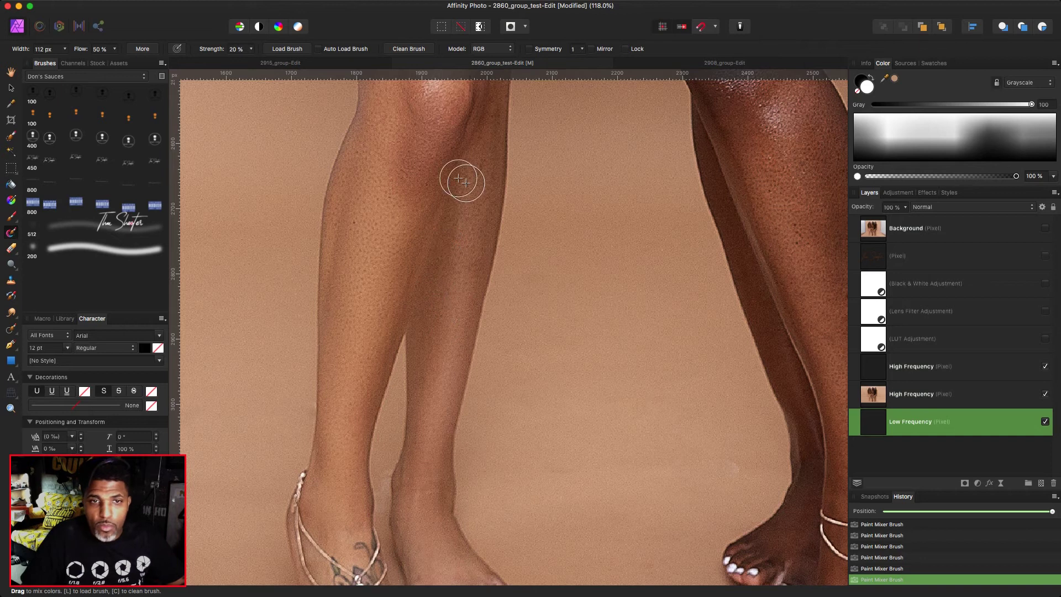
{"action": "key", "text": "["}
{"action": "key", "text": "["}
{"action": "key", "text": "["}
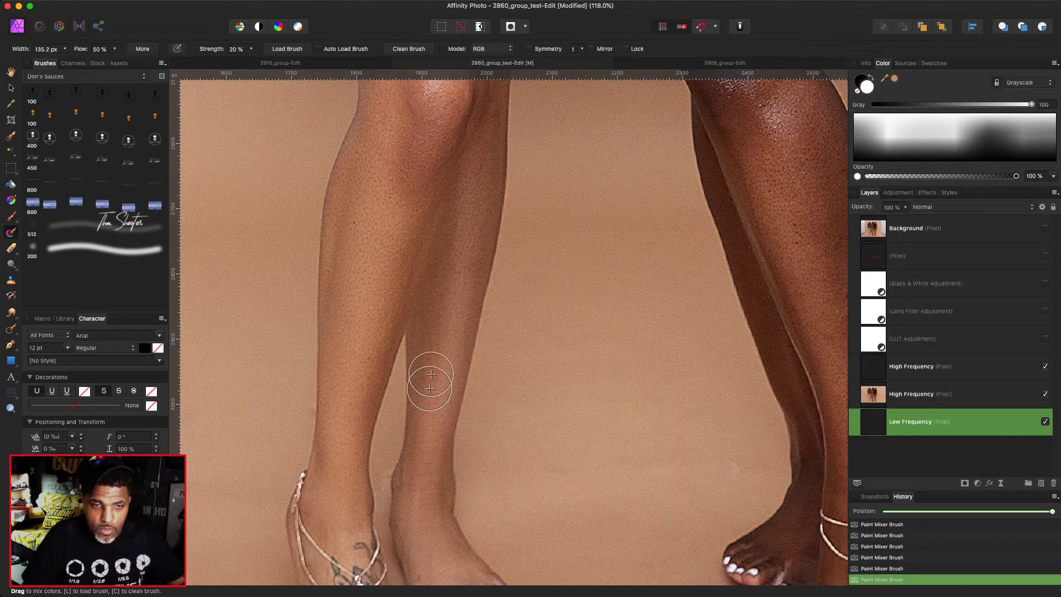
{"action": "scroll", "coordinate": [430, 389], "scroll_direction": "down", "scroll_amount": 5}
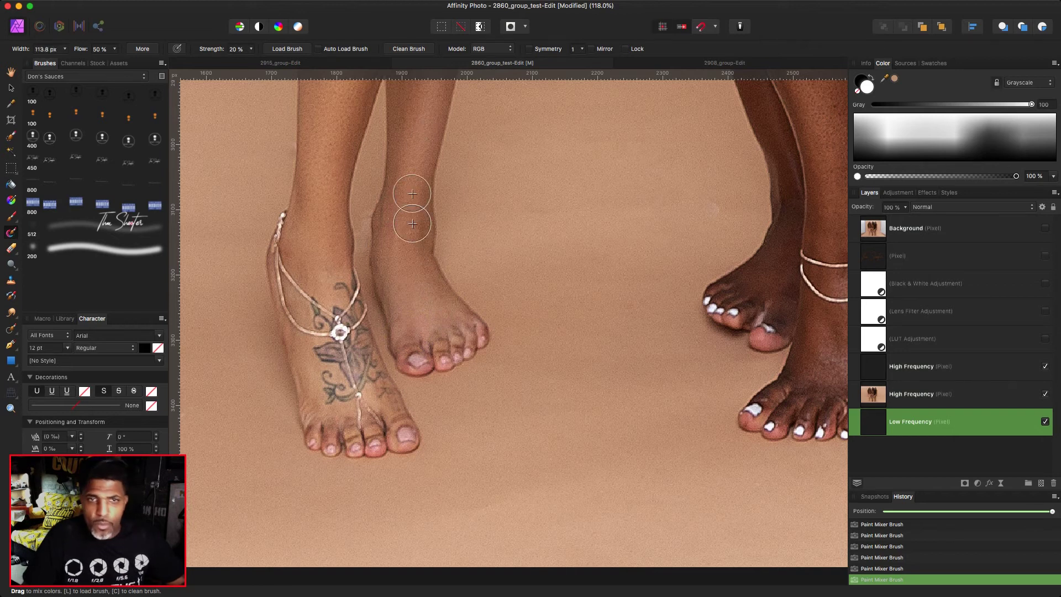
Blend the first woman's back leg beside the front knee and up the lower thigh, enlarging the mixer brush to about 123 px
{"action": "scroll", "coordinate": [421, 311], "scroll_direction": "up", "scroll_amount": 10}
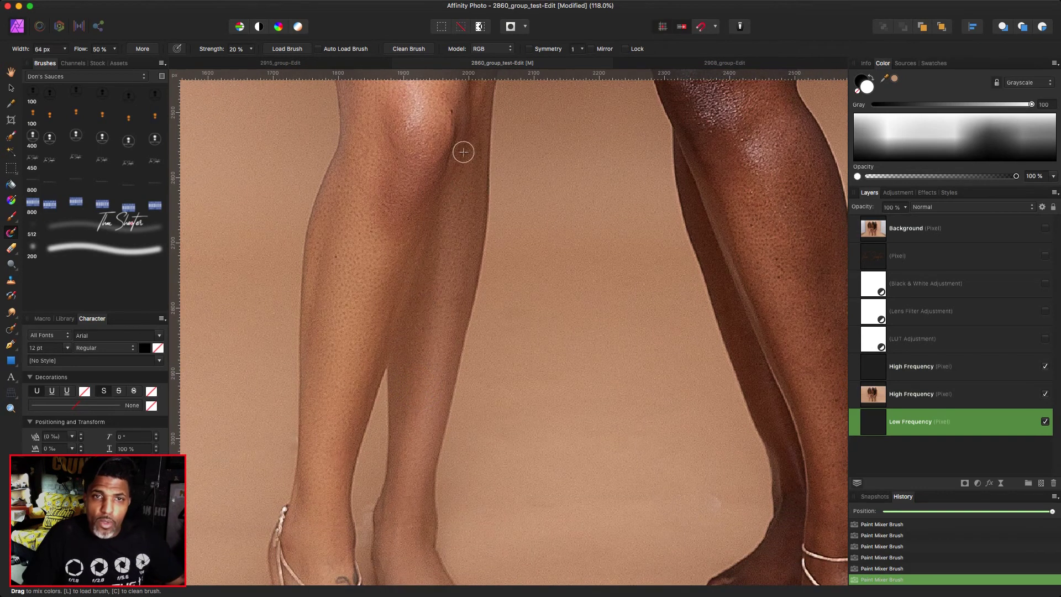
{"action": "scroll", "coordinate": [458, 310], "scroll_direction": "up", "scroll_amount": 7}
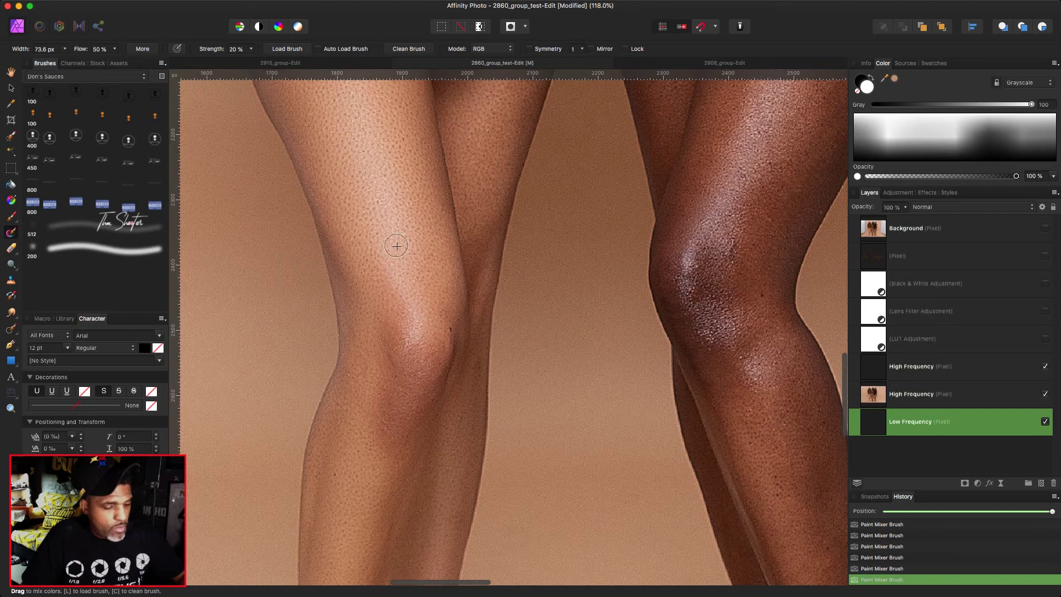
{"action": "key", "text": "]"}
{"action": "key", "text": "]"}
{"action": "key", "text": "]"}
{"action": "key", "text": "]"}
{"action": "left_click_drag", "start_coordinate": [455, 313], "coordinate": [490, 167]}
{"action": "scroll", "coordinate": [480, 276], "scroll_direction": "up", "scroll_amount": 1}
{"action": "scroll", "coordinate": [478, 252], "scroll_direction": "up", "scroll_amount": 5}
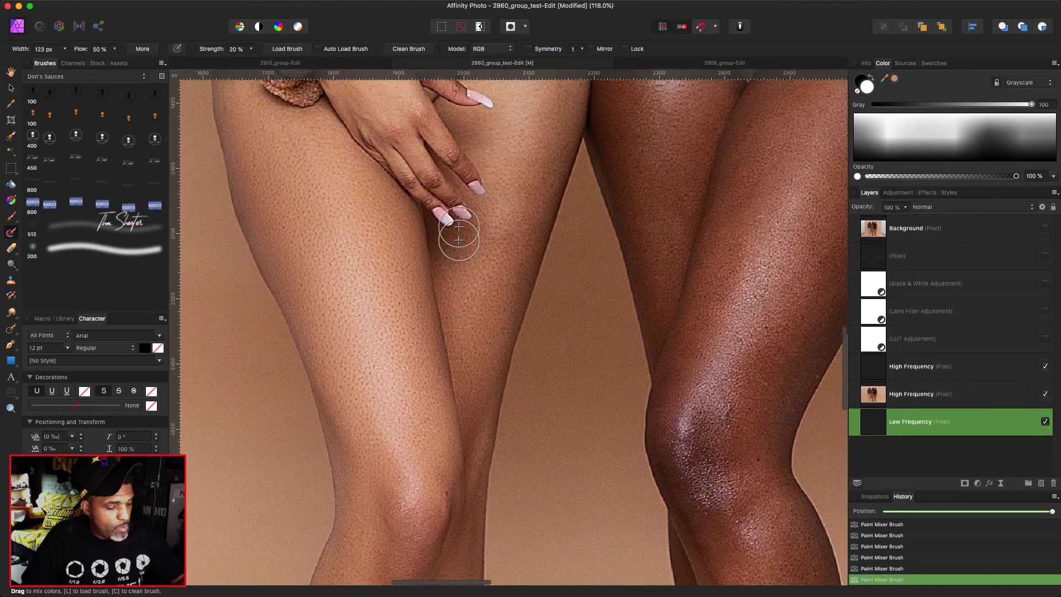
Blend the first woman's back thigh below and beside her hand with a mixer brush about 142 px wide
{"action": "mouse_move", "coordinate": [473, 308]}
{"action": "left_mouse_down"}
{"action": "mouse_move", "coordinate": [445, 252]}
{"action": "mouse_move", "coordinate": [483, 327]}
{"action": "mouse_move", "coordinate": [509, 227]}
{"action": "mouse_move", "coordinate": [522, 278]}
{"action": "left_mouse_up"}
{"action": "key", "text": "]"}
{"action": "key", "text": "]"}
{"action": "key", "text": "]"}
{"action": "key", "text": "]"}
{"action": "key", "text": "["}
{"action": "key", "text": "["}
{"action": "key", "text": "["}
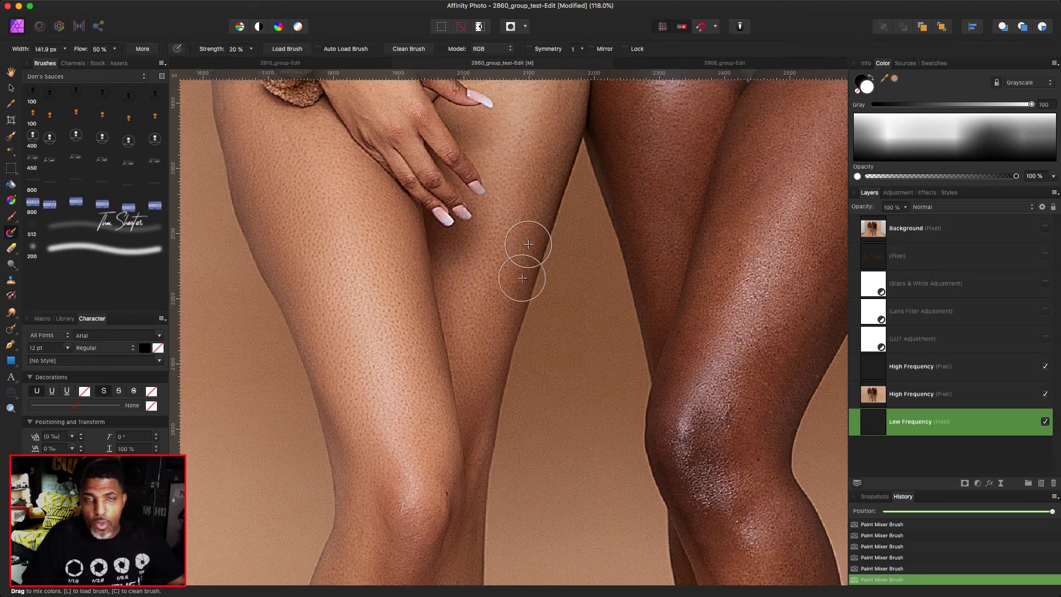
{"action": "scroll", "coordinate": [522, 278], "scroll_direction": "up", "scroll_amount": 4}
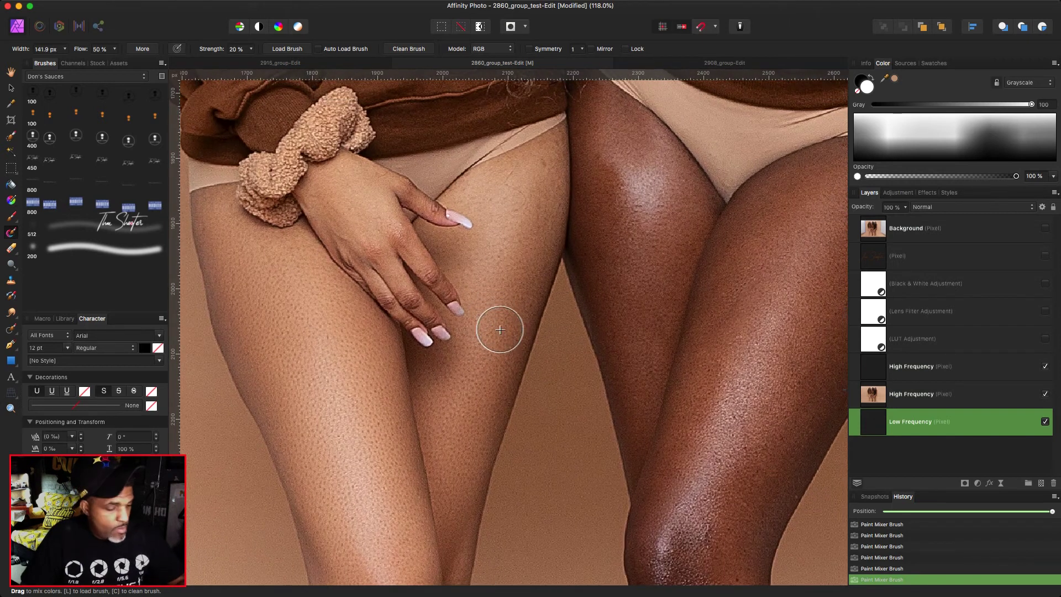
{"action": "left_click_drag", "start_coordinate": [459, 246], "coordinate": [497, 194]}
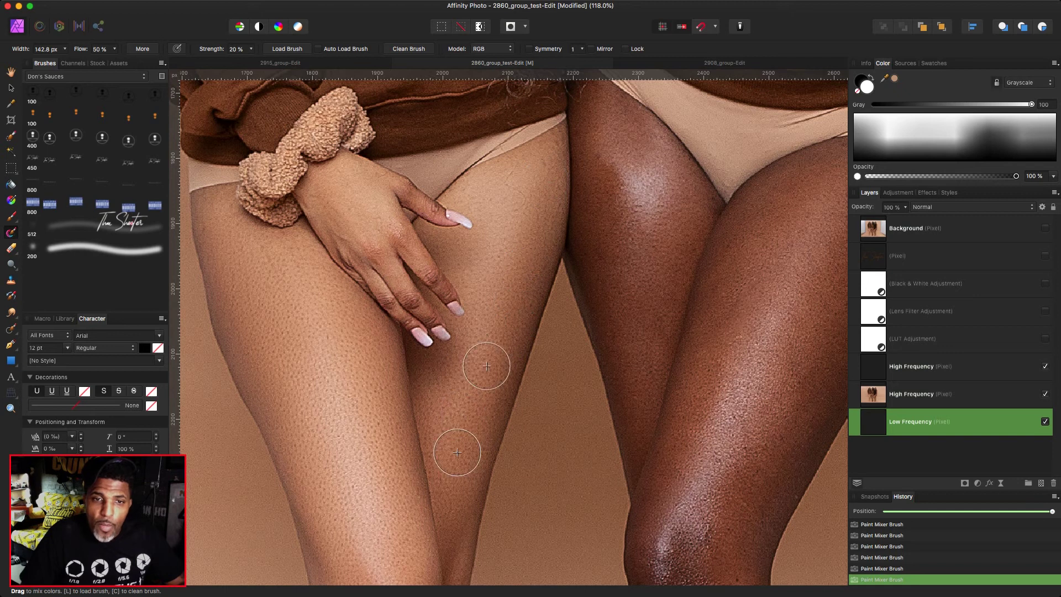
Blend the thigh of the second woman's back leg with a mixer brush about 119 to 137 px wide
{"action": "mouse_move", "coordinate": [642, 203]}
{"action": "left_mouse_down"}
{"action": "mouse_move", "coordinate": [628, 350]}
{"action": "mouse_move", "coordinate": [591, 107]}
{"action": "mouse_move", "coordinate": [653, 158]}
{"action": "mouse_move", "coordinate": [675, 225]}
{"action": "mouse_move", "coordinate": [656, 323]}
{"action": "mouse_move", "coordinate": [631, 252]}
{"action": "mouse_move", "coordinate": [625, 318]}
{"action": "left_mouse_up"}
{"action": "key", "text": "]"}
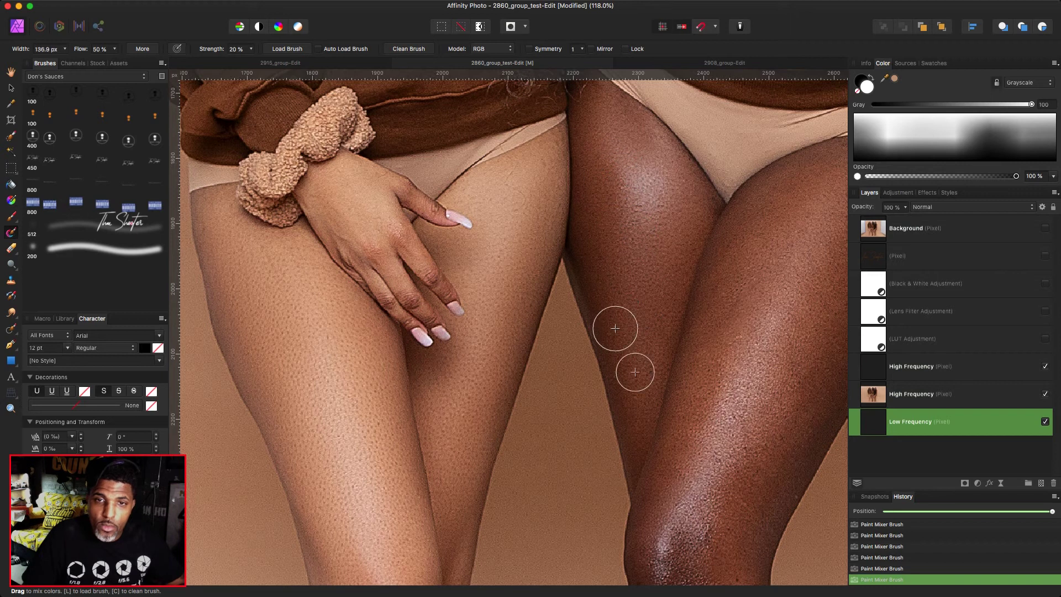
{"action": "key", "text": "bracketleft"}
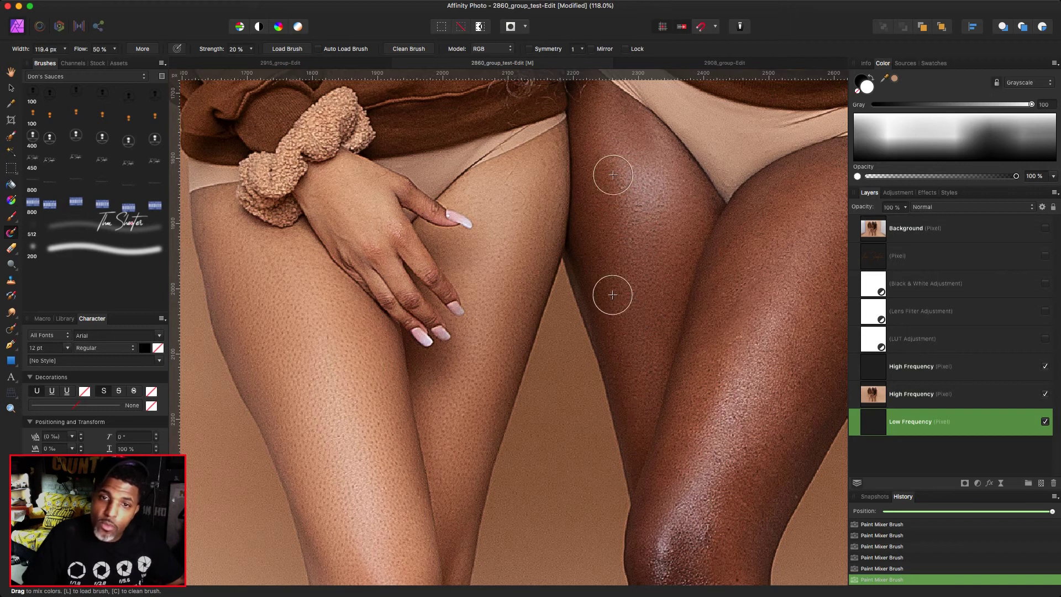
{"action": "key", "text": "bracketleft"}
Blend the narrow top of the second woman's back thigh near the underwear edge with a mixer brush about 93 px wide
{"action": "scroll", "coordinate": [635, 378], "scroll_direction": "up", "scroll_amount": 4}
{"action": "scroll", "coordinate": [635, 378], "scroll_direction": "right", "scroll_amount": 3}
{"action": "scroll", "coordinate": [613, 393], "scroll_direction": "down", "scroll_amount": 4}
{"action": "scroll", "coordinate": [605, 375], "scroll_direction": "left", "scroll_amount": 2}
{"action": "key", "text": "bracketright"}
{"action": "key", "text": "bracketright"}
{"action": "key", "text": "bracketright"}
{"action": "key", "text": "bracketright"}
{"action": "key", "text": "bracketright"}
{"action": "key", "text": "bracketright"}
{"action": "left_click_drag", "start_coordinate": [578, 142], "coordinate": [570, 98]}
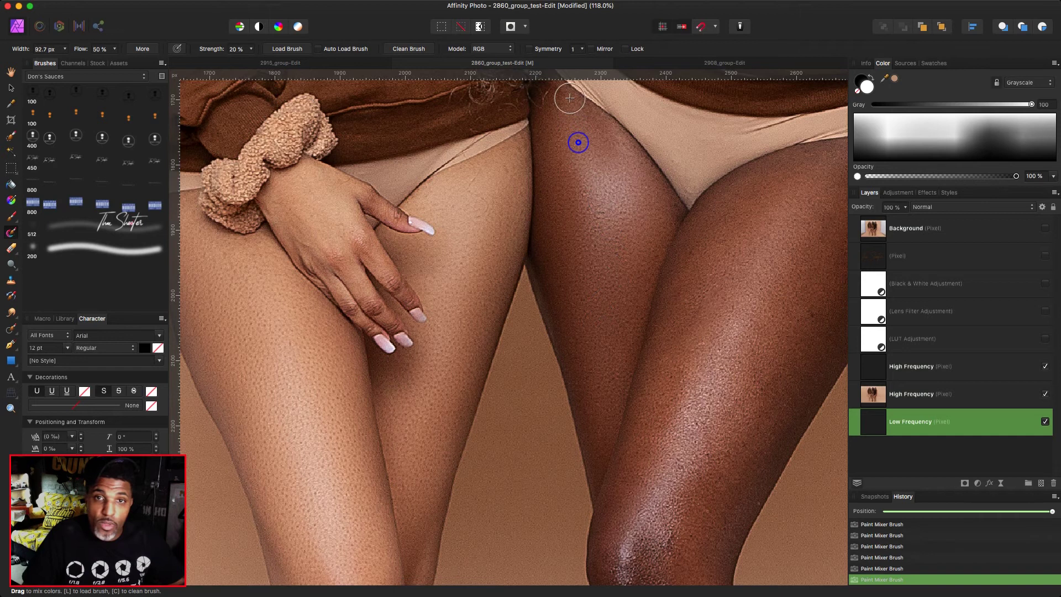
Blend the second woman's front thigh with a mixer brush 210 to 230 px wide, reducing it to about 79 px for the hip edge
{"action": "key", "text": "bracketright"}
{"action": "key", "text": "bracketright"}
{"action": "key", "text": "bracketright"}
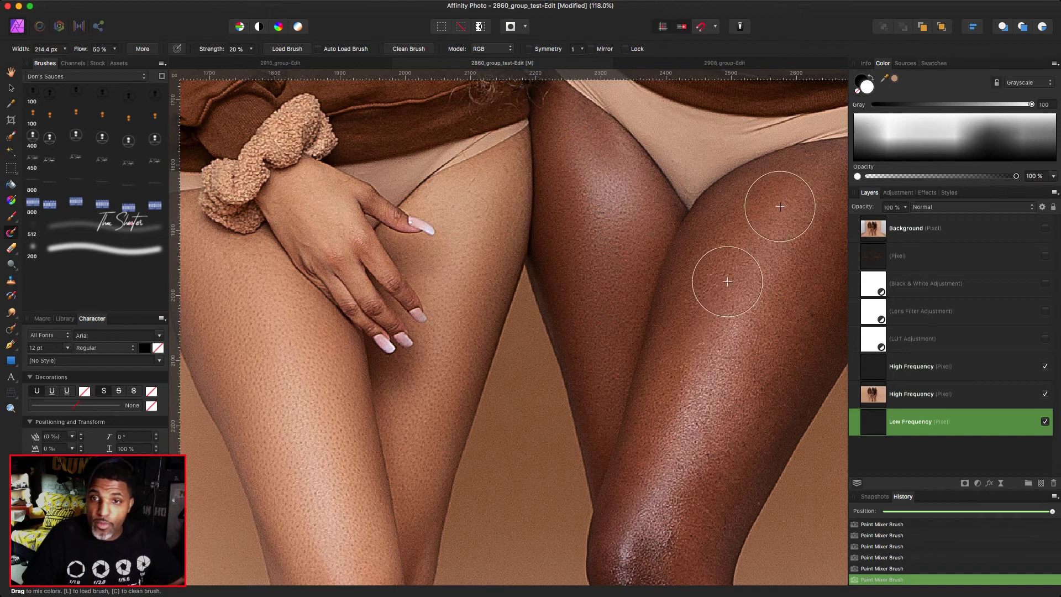
{"action": "key", "text": "bracketright"}
{"action": "key", "text": "bracketleft"}
{"action": "scroll", "coordinate": [694, 307], "scroll_direction": "right", "scroll_amount": 5}
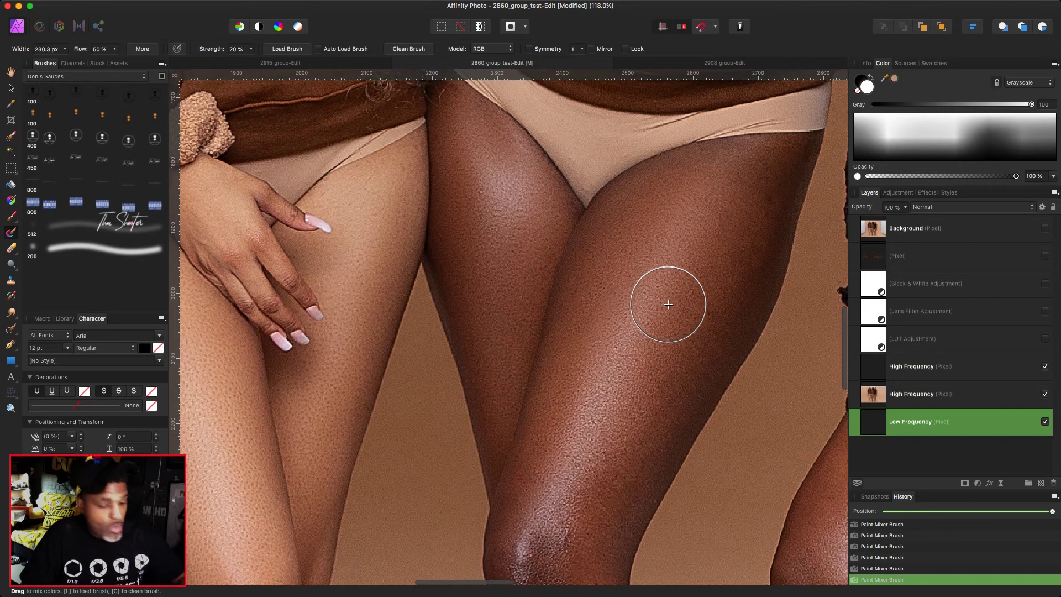
{"action": "key", "text": "bracketleft"}
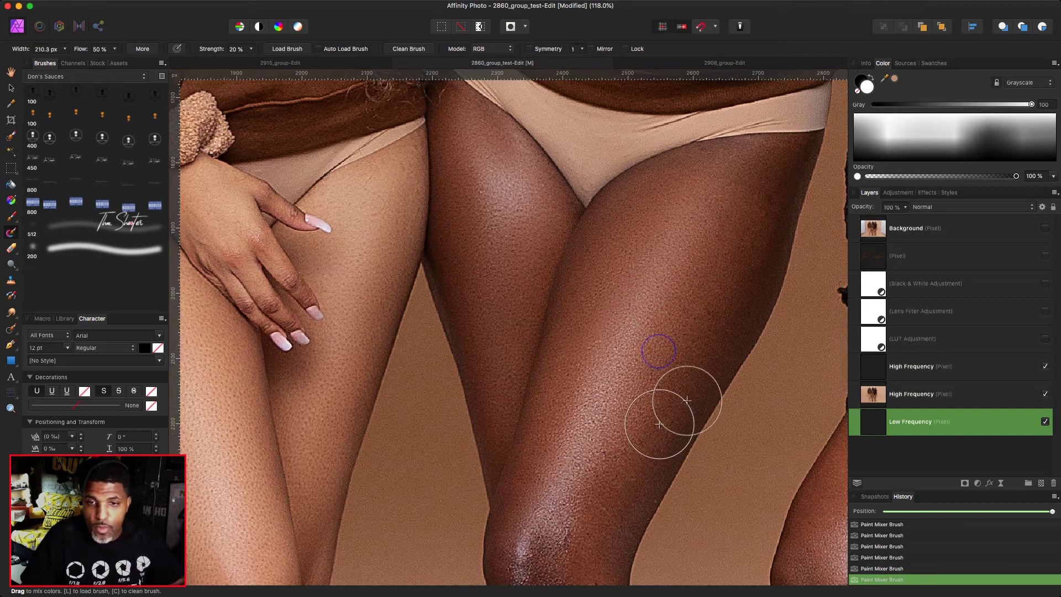
{"action": "key", "text": "bracketleft"}
{"action": "key", "text": "bracketleft"}
{"action": "key", "text": "bracketleft"}
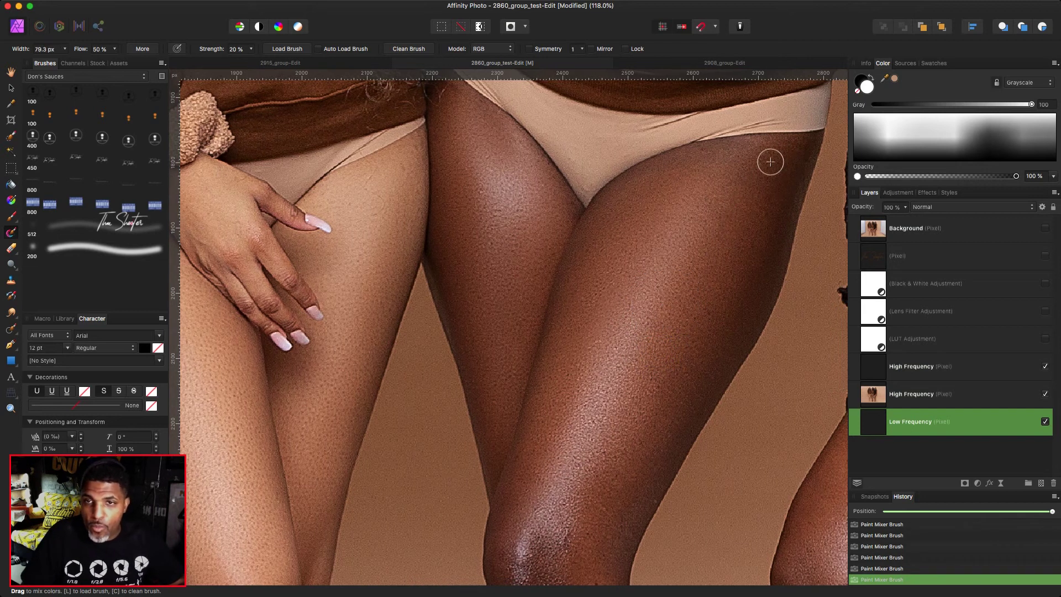
Blend the second woman's front thigh above the knee and along its inner edge with a mixer brush about 127 px wide
{"action": "key", "text": "bracketright"}
{"action": "key", "text": "bracketright"}
{"action": "key", "text": "bracketright"}
{"action": "left_click_drag", "start_coordinate": [568, 521], "coordinate": [538, 511]}
{"action": "key", "text": "bracketleft"}
{"action": "key", "text": "bracketleft"}
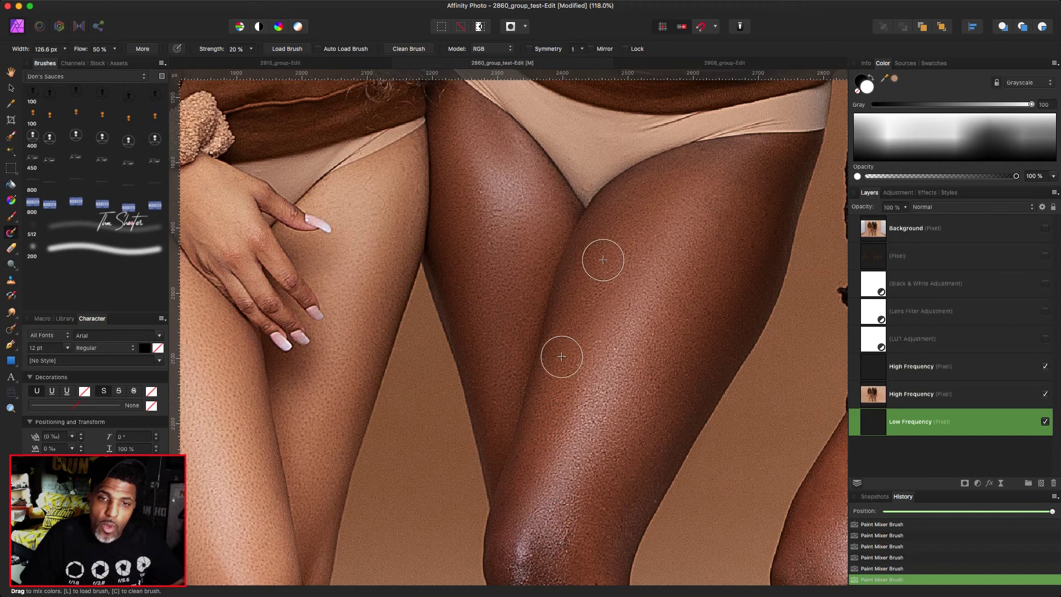
Blend the skin around the second woman's front knee and just below it, enlarging the mixer brush to about 193 px
{"action": "scroll", "coordinate": [581, 277], "scroll_direction": "down", "scroll_amount": 10}
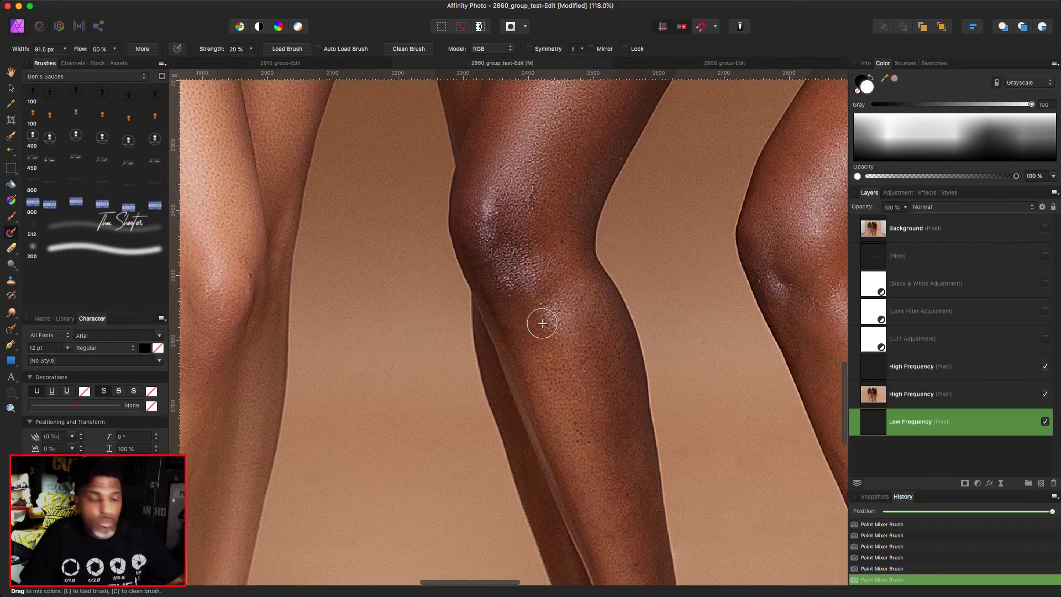
{"action": "key", "text": "bracketright"}
{"action": "key", "text": "bracketright"}
{"action": "key", "text": "bracketright"}
{"action": "left_click", "coordinate": [512, 173]}
{"action": "key", "text": "bracketright"}
{"action": "key", "text": "bracketright"}
{"action": "key", "text": "bracketright"}
{"action": "key", "text": "bracketleft"}
{"action": "key", "text": "bracketleft"}
{"action": "key", "text": "bracketleft"}
{"action": "key", "text": "bracketright"}
{"action": "key", "text": "bracketright"}
{"action": "key", "text": "bracketright"}
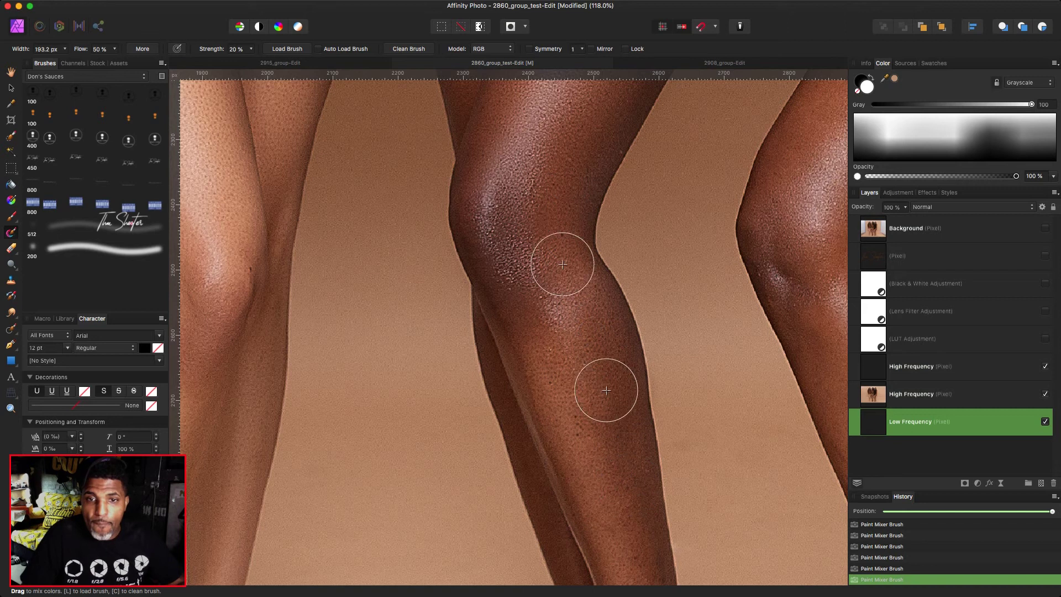
Blend the skin of the second woman's front shin below the knee with a mixer brush reduced to about 127 px and 84 px
{"action": "key", "text": "bracketleft"}
{"action": "key", "text": "bracketleft"}
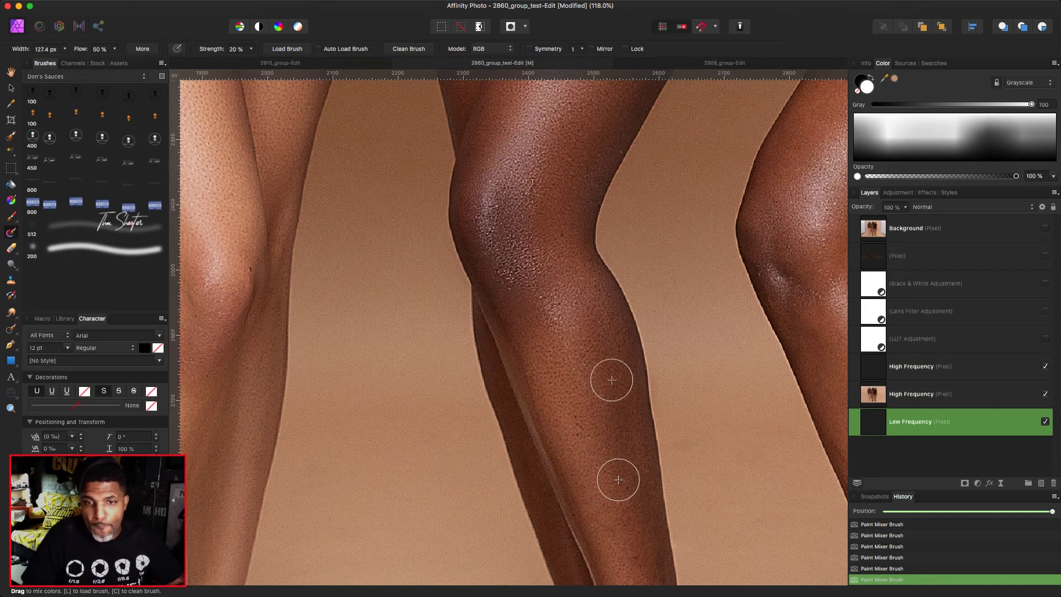
{"action": "key", "text": "bracketright"}
{"action": "key", "text": "bracketright"}
{"action": "key", "text": "bracketright"}
{"action": "key", "text": "bracketright"}
{"action": "key", "text": "bracketright"}
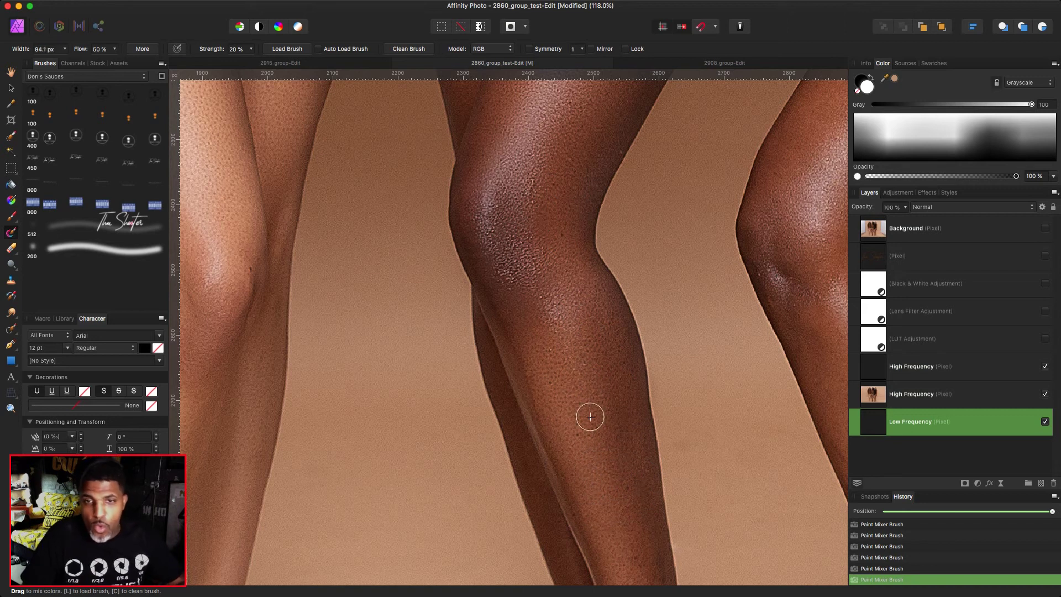
Blend the light inner edge where the second woman's calves overlap with a mixer brush about 52 px wide
{"action": "scroll", "coordinate": [590, 416], "scroll_direction": "down", "scroll_amount": 8}
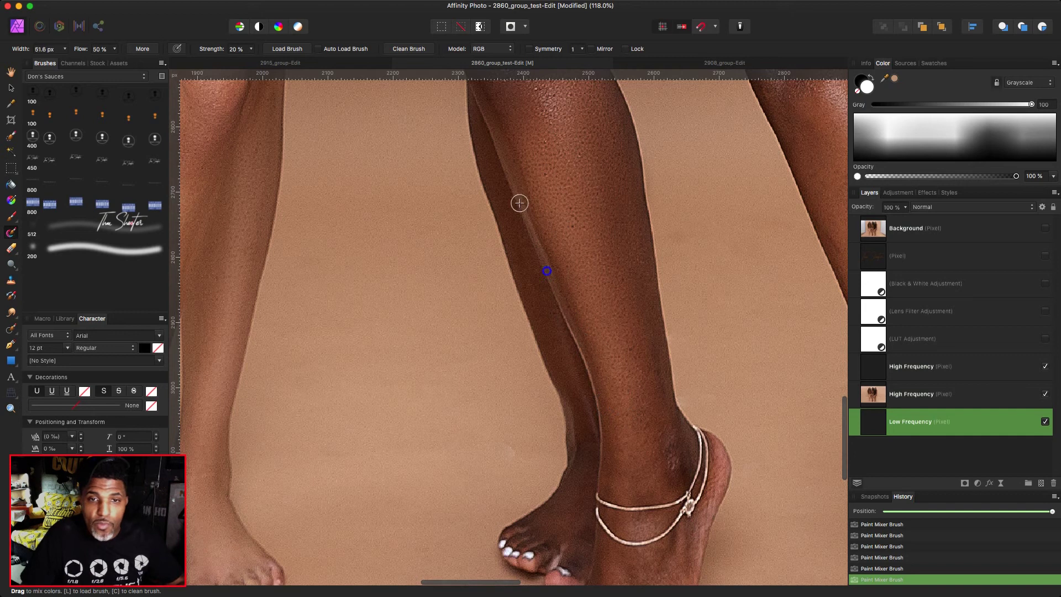
{"action": "left_click_drag", "start_coordinate": [543, 262], "coordinate": [527, 311]}
{"action": "key", "text": "bracketleft"}
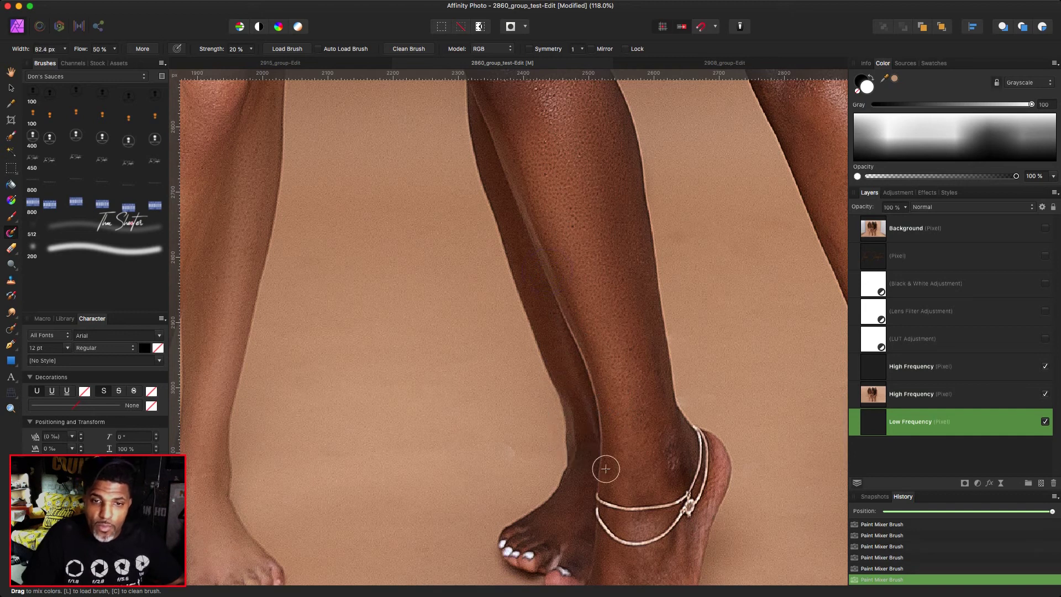
Blend the second woman's inner lower calf and ankle with a mixer brush about 51 to 82 px wide
{"action": "key", "text": "bracketright"}
{"action": "key", "text": "bracketright"}
{"action": "key", "text": "bracketright"}
{"action": "key", "text": "bracketright"}
{"action": "key", "text": "bracketright"}
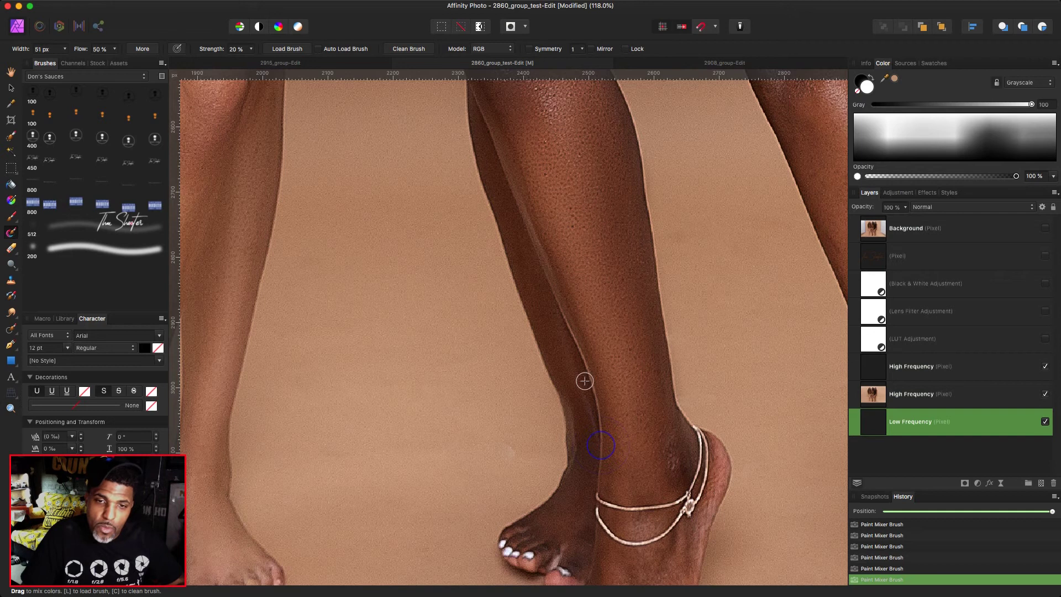
{"action": "scroll", "coordinate": [682, 547], "scroll_direction": "down", "scroll_amount": 5}
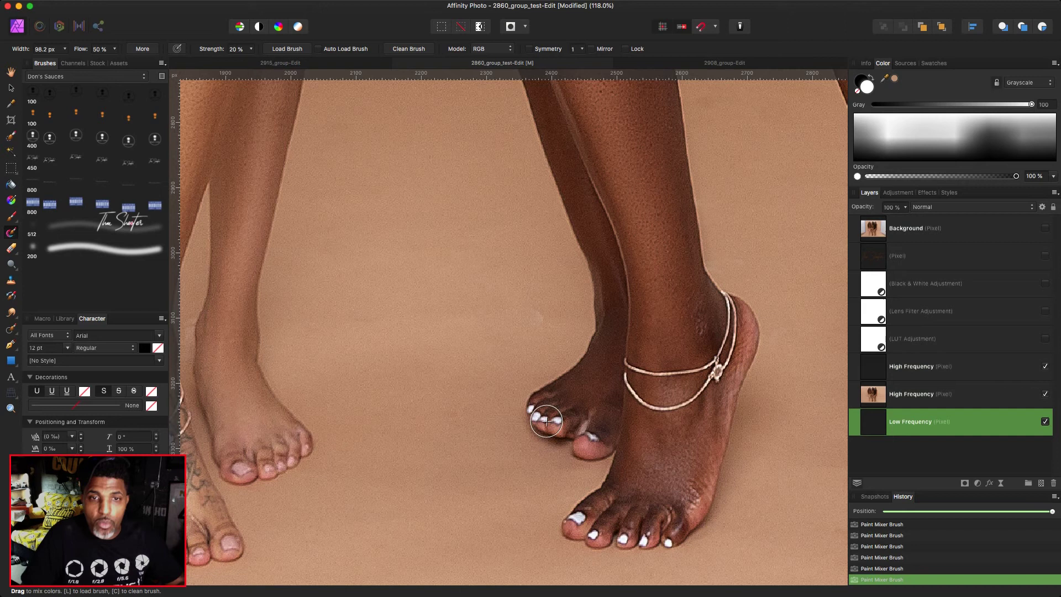
Blend the backdrop alongside the second woman's front calf with a mixer brush about 130 px wide
{"action": "scroll", "coordinate": [546, 421], "scroll_direction": "up", "scroll_amount": 5}
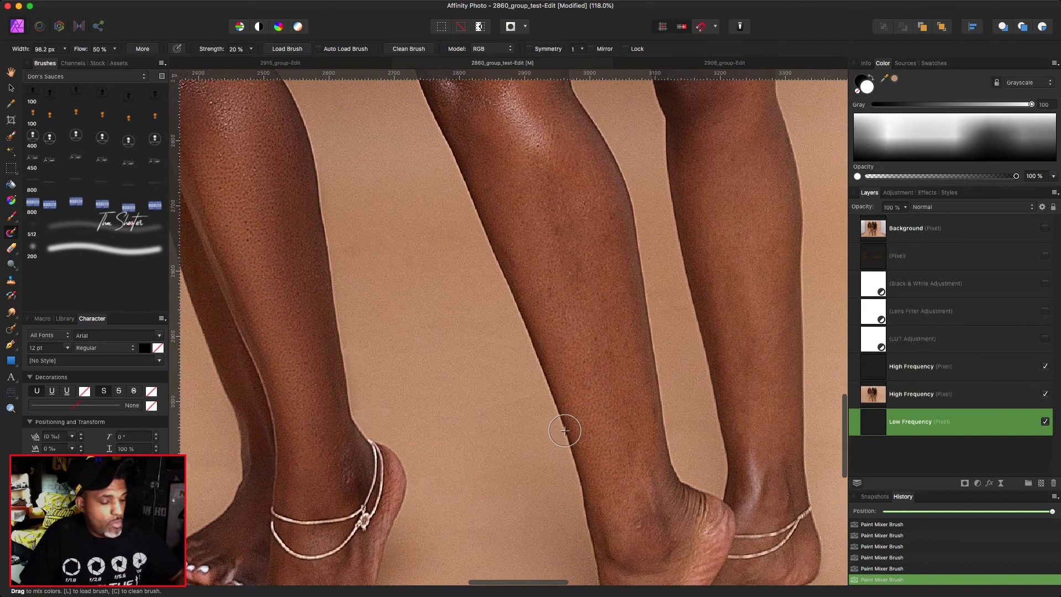
{"action": "key", "text": "]"}
{"action": "key", "text": "]"}
{"action": "key", "text": "]"}
{"action": "key", "text": "]"}
{"action": "key", "text": "]"}
{"action": "key", "text": "["}
{"action": "key", "text": "["}
{"action": "key", "text": "["}
{"action": "key", "text": "["}
{"action": "key", "text": "["}
{"action": "key", "text": "["}
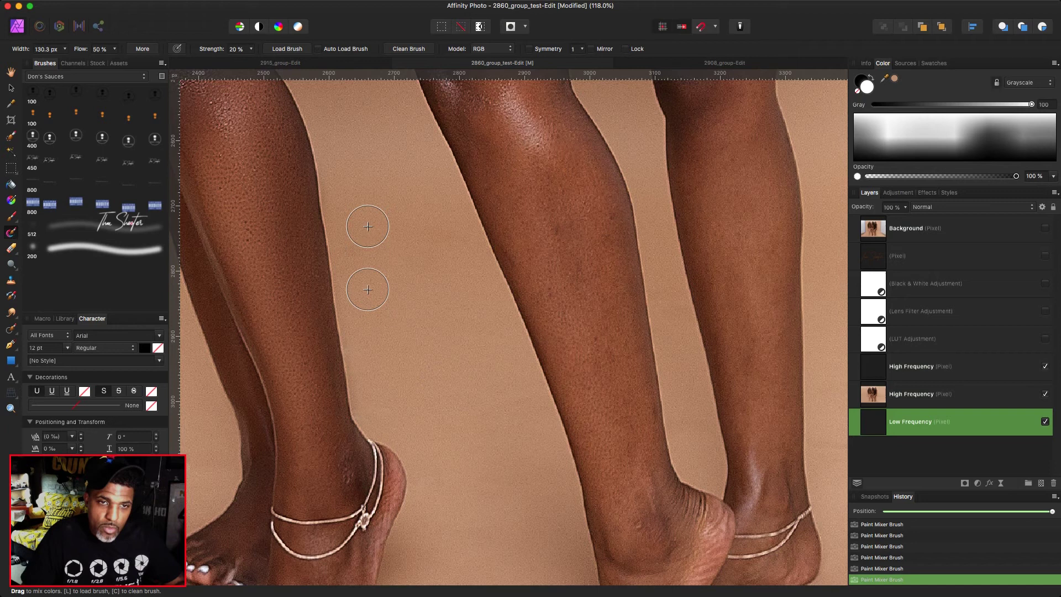
Smooth the backdrop between the second and third women's lower legs, enlarging the mixer brush to about 228 px and 317 px
{"action": "key", "text": "]"}
{"action": "key", "text": "]"}
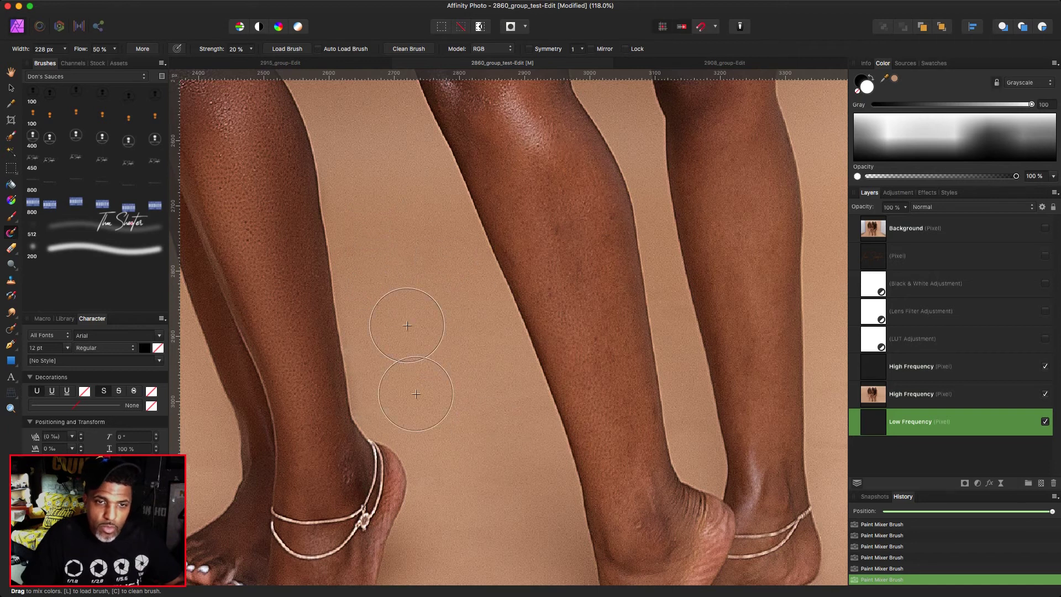
{"action": "key", "text": "]"}
{"action": "key", "text": "]"}
{"action": "key", "text": "]"}
{"action": "key", "text": "]"}
{"action": "key", "text": "]"}
{"action": "key", "text": "]"}
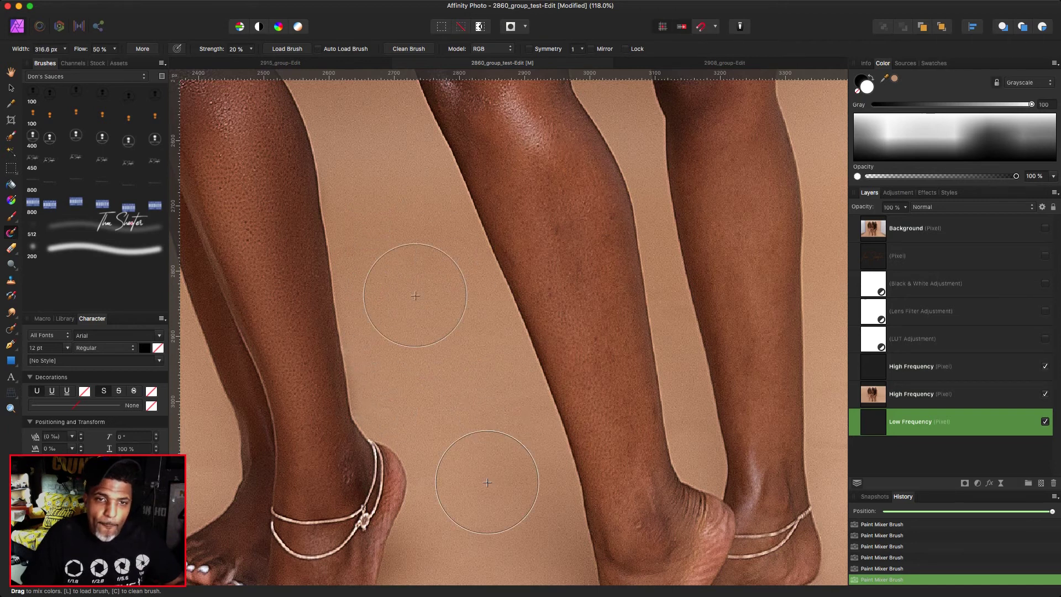
Smooth the floor backdrop around and below the second woman's feet with a mixer brush about 364 px wide
{"action": "scroll", "coordinate": [461, 315], "scroll_direction": "down", "scroll_amount": 4}
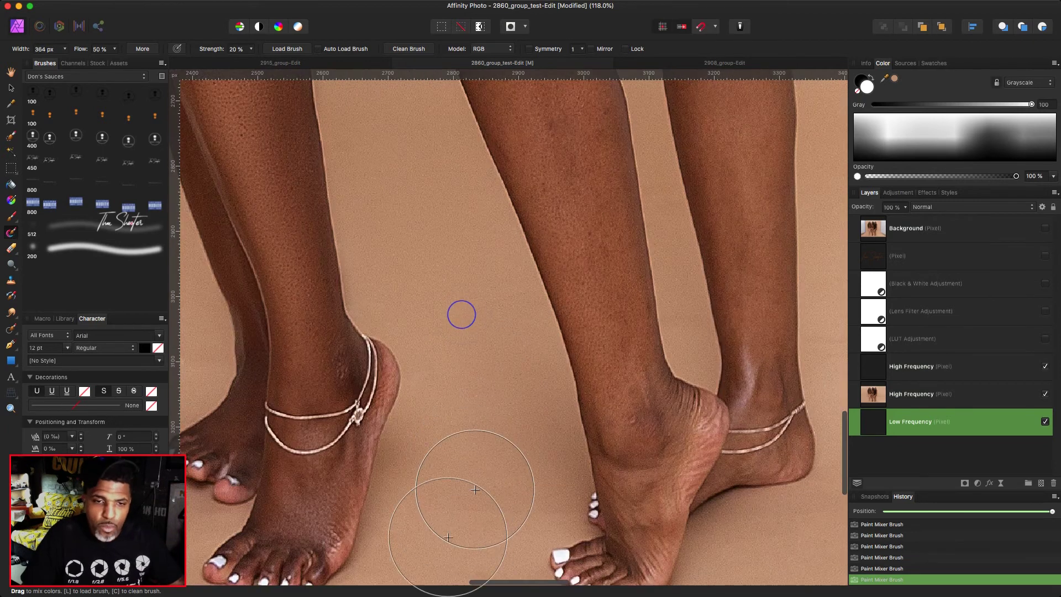
{"action": "scroll", "coordinate": [462, 311], "scroll_direction": "down", "scroll_amount": 3}
{"action": "scroll", "coordinate": [498, 436], "scroll_direction": "left", "scroll_amount": 2}
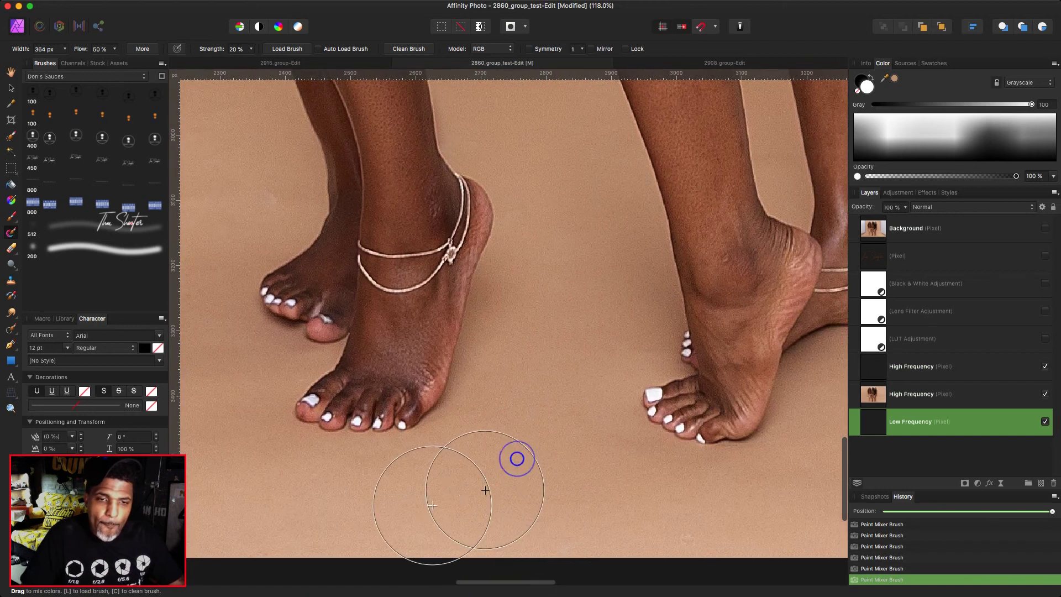
{"action": "scroll", "coordinate": [376, 522], "scroll_direction": "left", "scroll_amount": 5}
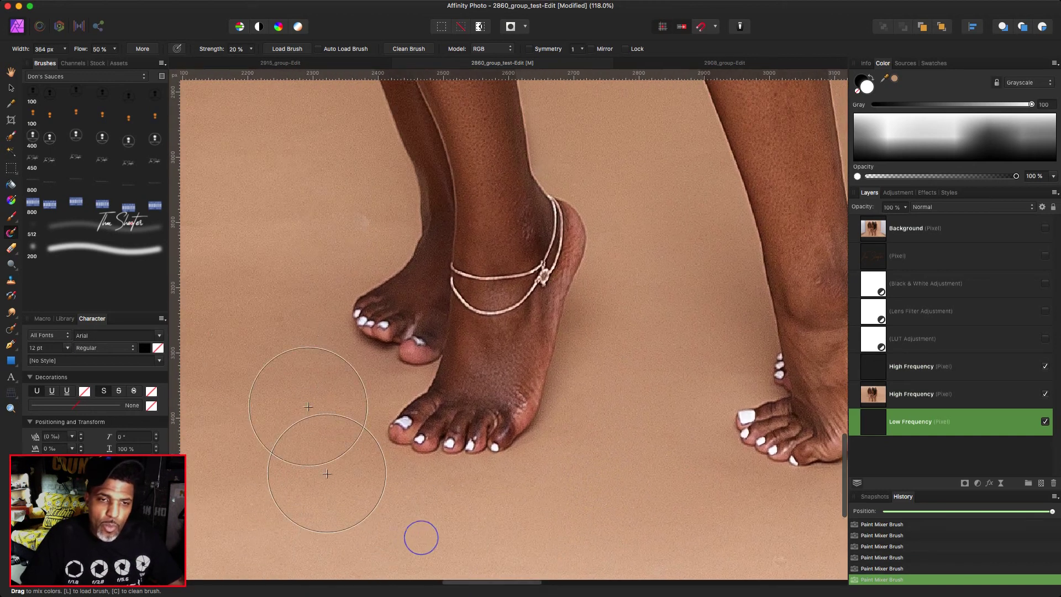
Smooth the backdrop between the first and second women's ankles and lower calves with the 364 px mixer brush
{"action": "scroll", "coordinate": [420, 537], "scroll_direction": "up", "scroll_amount": 2}
{"action": "scroll", "coordinate": [419, 537], "scroll_direction": "left", "scroll_amount": 2}
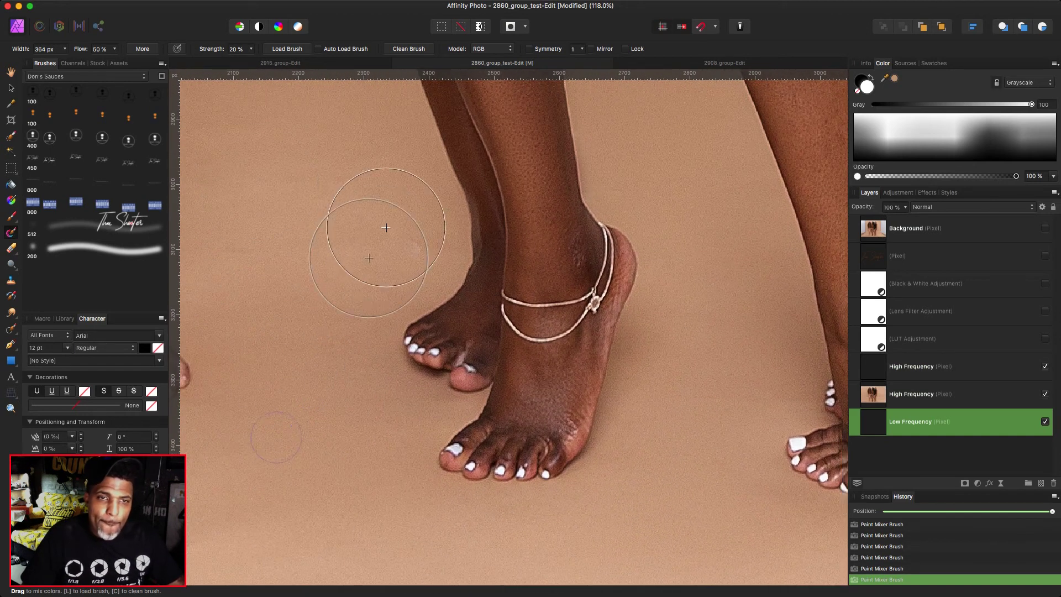
{"action": "scroll", "coordinate": [379, 230], "scroll_direction": "up", "scroll_amount": 3}
{"action": "scroll", "coordinate": [379, 230], "scroll_direction": "left", "scroll_amount": 2}
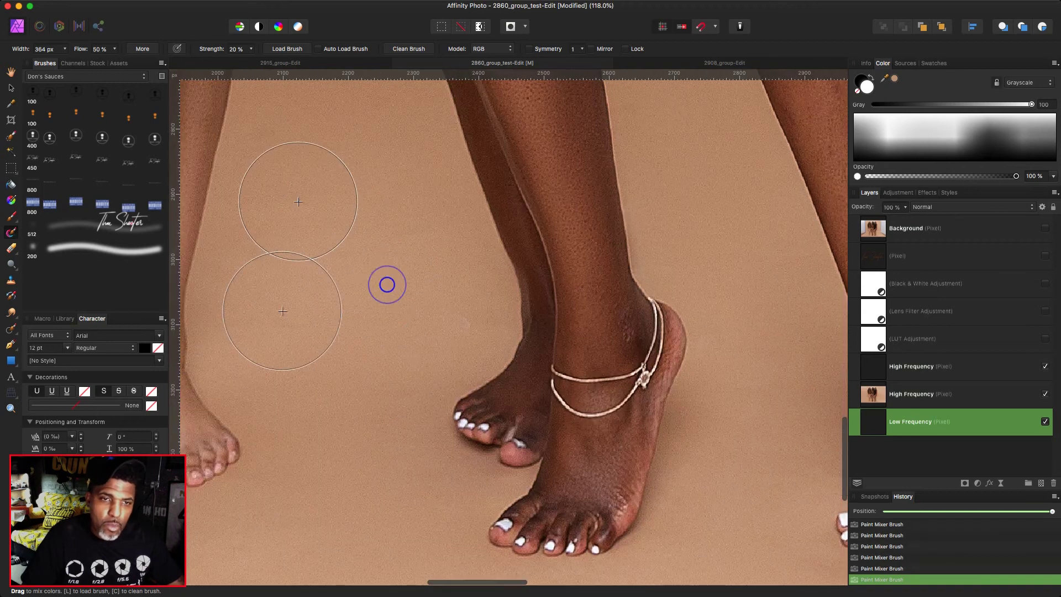
{"action": "left_click_drag", "start_coordinate": [341, 138], "coordinate": [375, 264]}
Smooth the floor close to the toes of the second woman's back foot with a mixer brush reduced to about 258 px
{"action": "scroll", "coordinate": [364, 237], "scroll_direction": "down", "scroll_amount": 2}
{"action": "scroll", "coordinate": [365, 238], "scroll_direction": "right", "scroll_amount": 3}
{"action": "key", "text": "["}
{"action": "key", "text": "["}
{"action": "key", "text": "["}
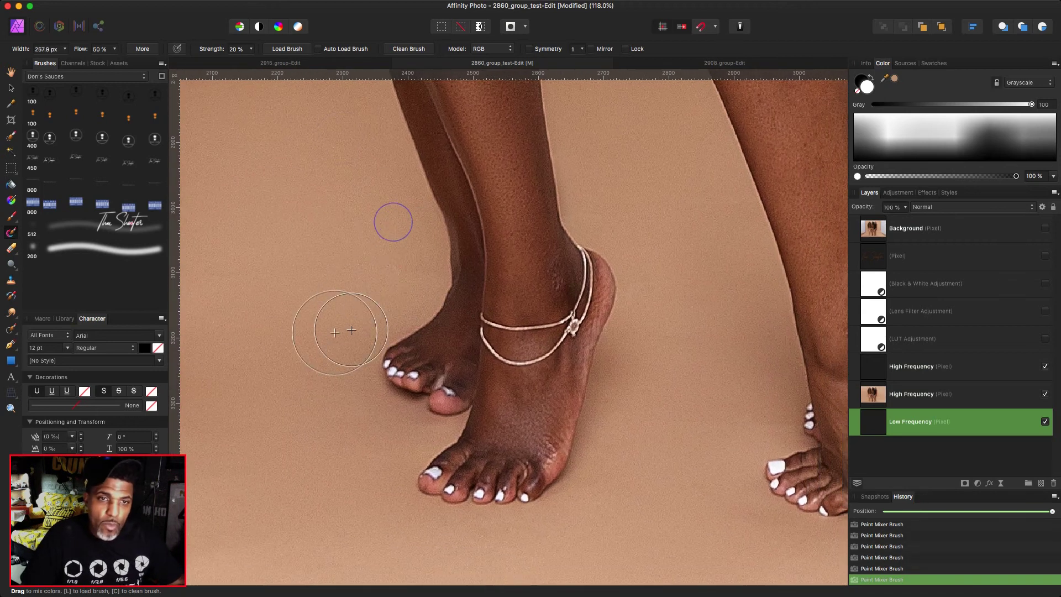
Smooth the backdrop between the first and second women from the calves down to the floor with a mixer brush about 297 px wide
{"action": "key", "text": "bracketright"}
{"action": "scroll", "coordinate": [365, 343], "scroll_direction": "up", "scroll_amount": 6}
{"action": "scroll", "coordinate": [364, 343], "scroll_direction": "left", "scroll_amount": 4}
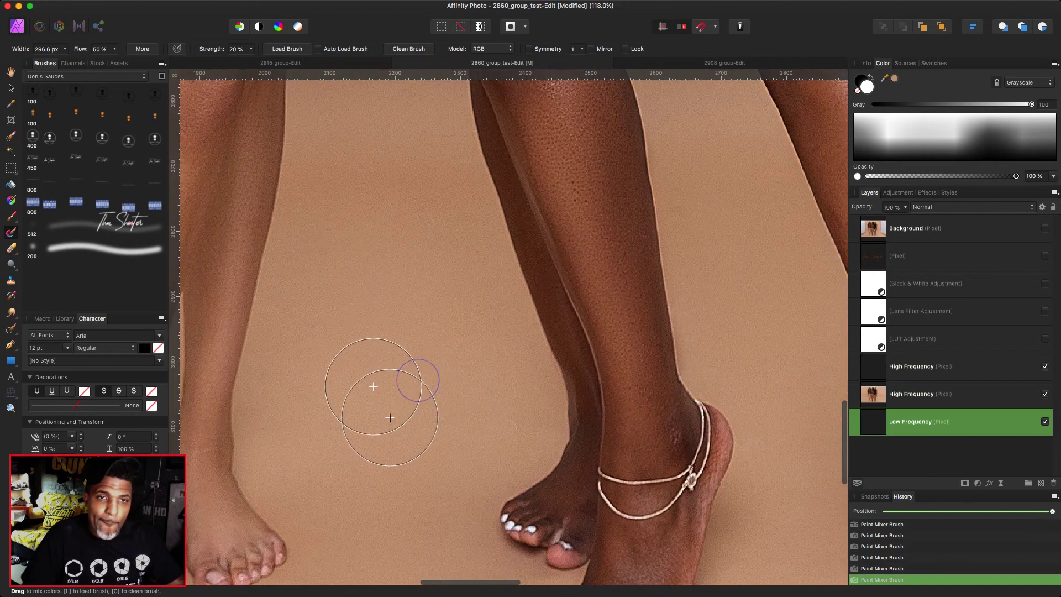
{"action": "scroll", "coordinate": [418, 380], "scroll_direction": "up", "scroll_amount": 3}
{"action": "scroll", "coordinate": [451, 417], "scroll_direction": "up", "scroll_amount": 4}
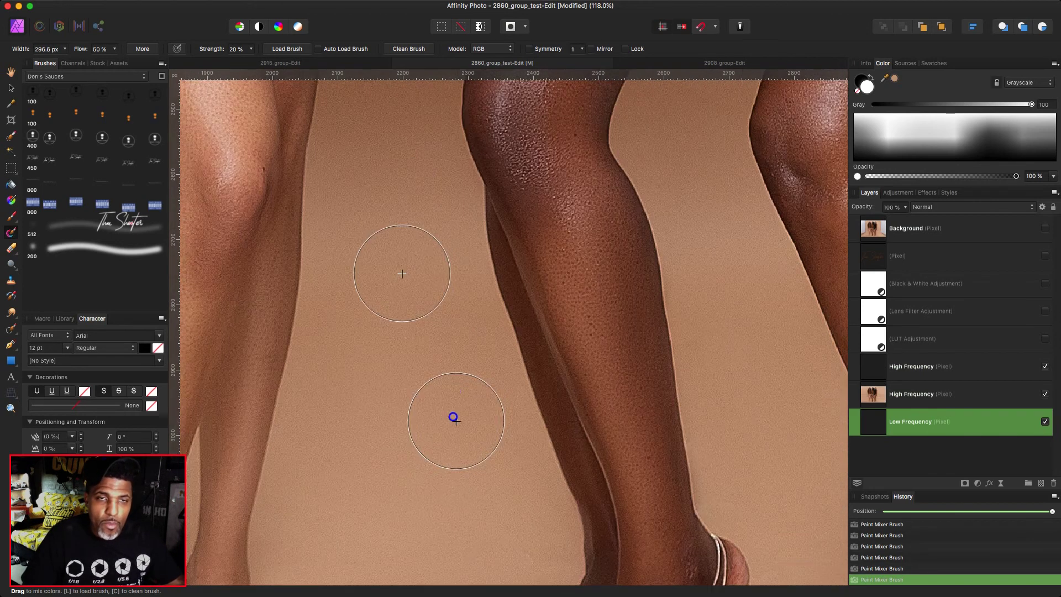
{"action": "scroll", "coordinate": [453, 417], "scroll_direction": "down", "scroll_amount": 15}
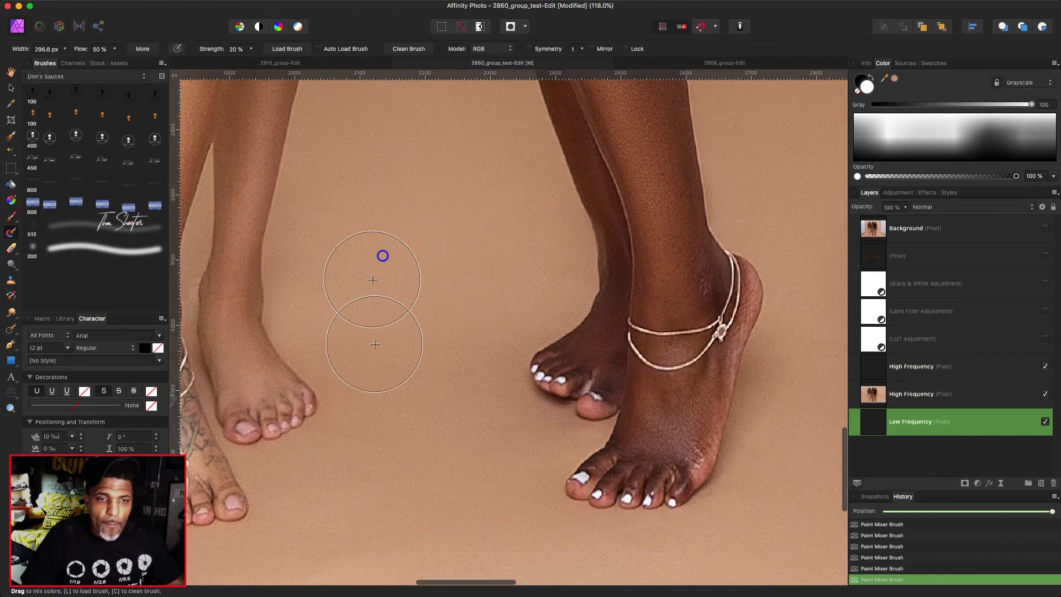
{"action": "scroll", "coordinate": [407, 410], "scroll_direction": "down", "scroll_amount": 2}
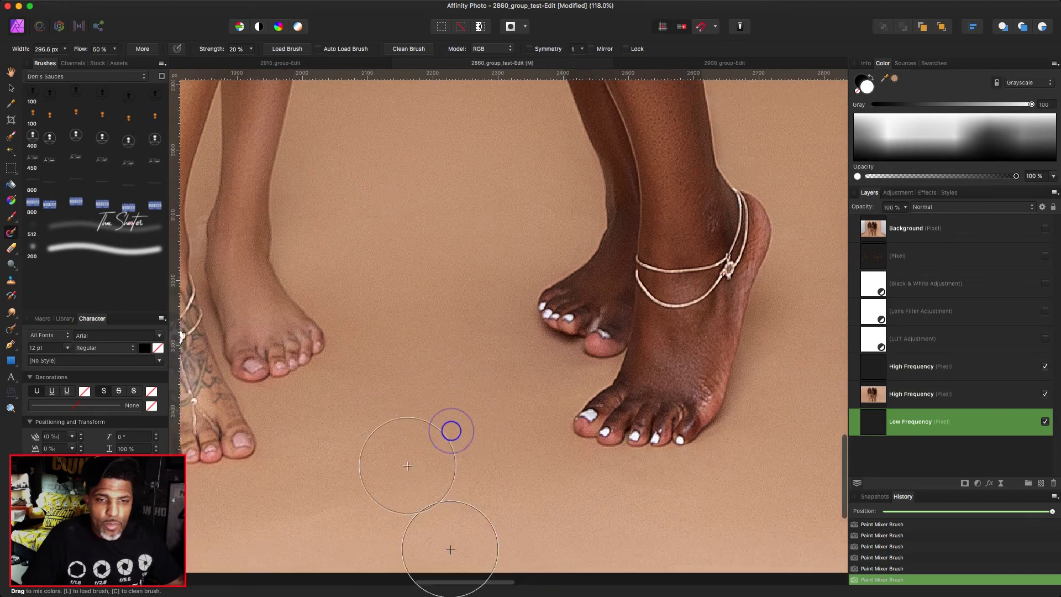
Smooth the floor below and outside the first woman's tattooed foot with the 297 px mixer brush
{"action": "scroll", "coordinate": [410, 488], "scroll_direction": "left", "scroll_amount": 4}
{"action": "scroll", "coordinate": [486, 509], "scroll_direction": "left", "scroll_amount": 5}
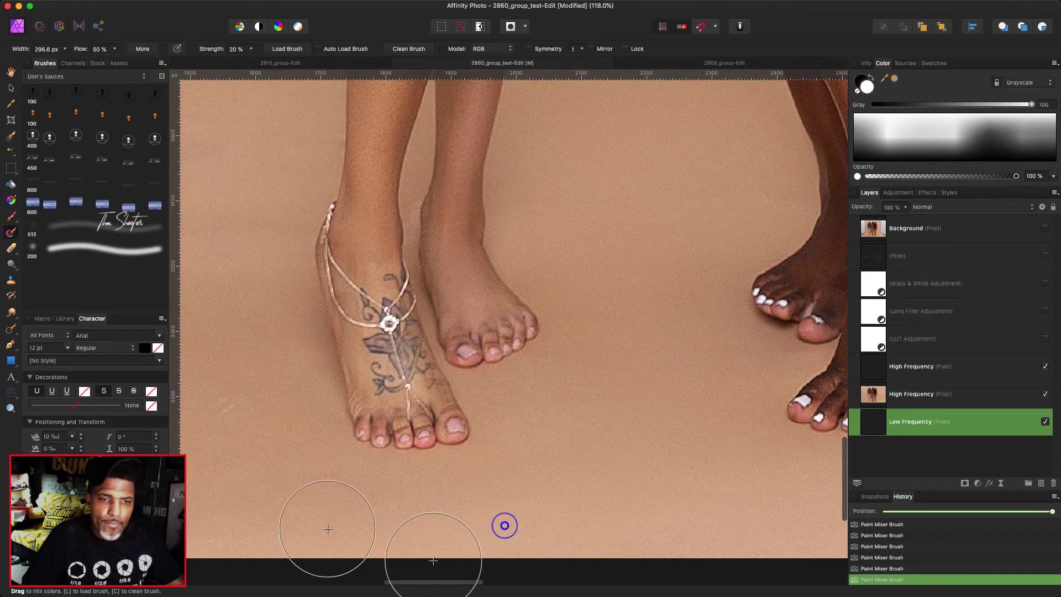
{"action": "scroll", "coordinate": [505, 524], "scroll_direction": "left", "scroll_amount": 5}
{"action": "scroll", "coordinate": [327, 488], "scroll_direction": "left", "scroll_amount": 4}
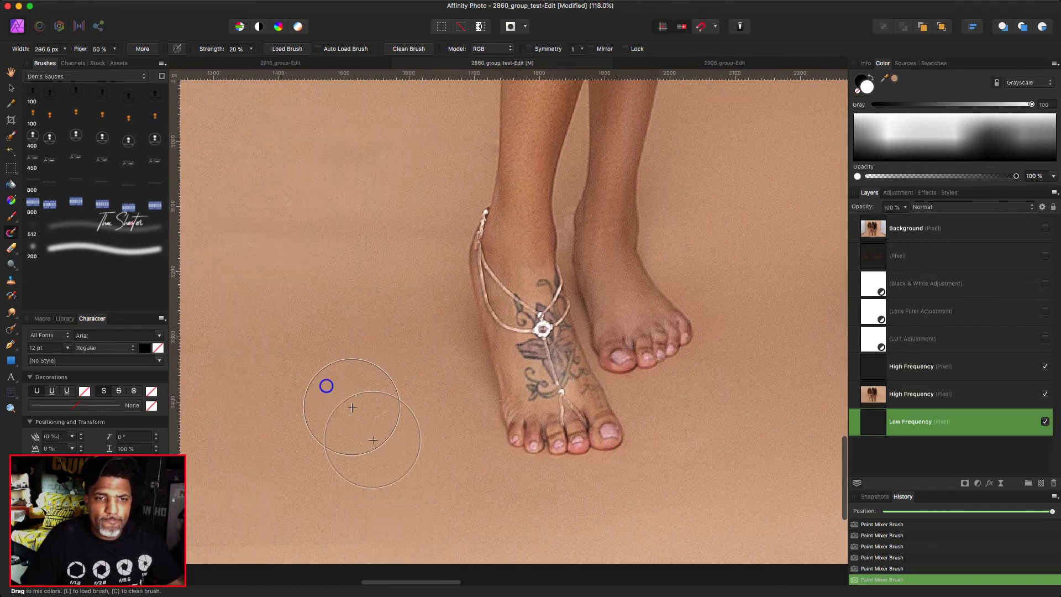
Smooth the floor backdrop around the third woman's feet, enlarging the mixer brush to about 432 px
{"action": "scroll", "coordinate": [391, 462], "scroll_direction": "right", "scroll_amount": 15}
{"action": "scroll", "coordinate": [432, 435], "scroll_direction": "up", "scroll_amount": 3}
{"action": "scroll", "coordinate": [432, 434], "scroll_direction": "right", "scroll_amount": 1}
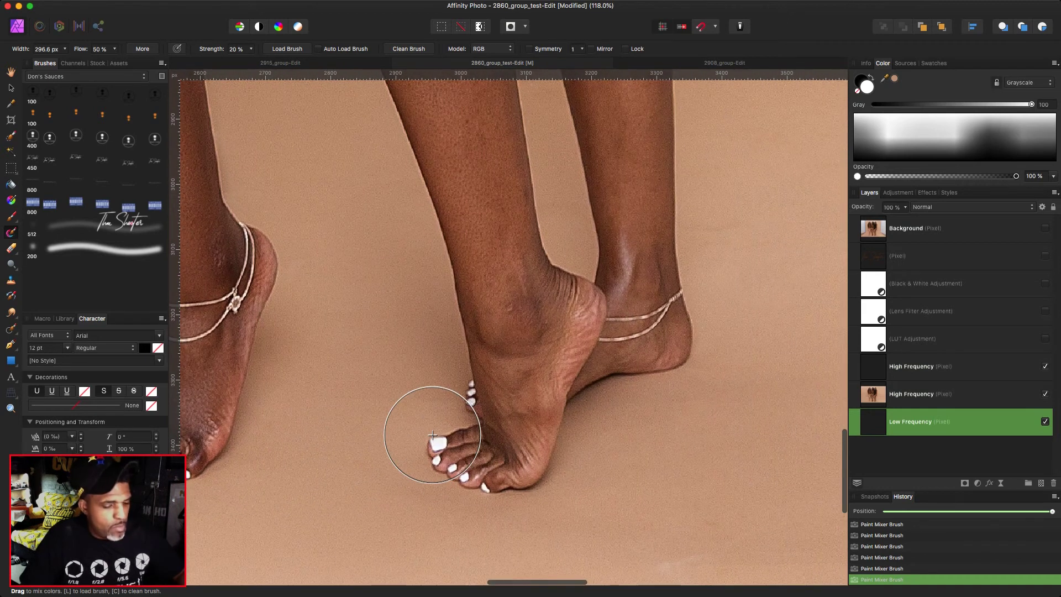
{"action": "mouse_move", "coordinate": [400, 365]}
{"action": "left_mouse_down", "text": "ctrl+alt"}
{"action": "mouse_move", "coordinate": [419, 327]}
{"action": "mouse_move", "coordinate": [402, 365]}
{"action": "mouse_move", "coordinate": [383, 347]}
{"action": "left_mouse_up", "text": "ctrl+alt"}
{"action": "key", "text": "]"}
{"action": "key", "text": "]"}
{"action": "key", "text": "]"}
{"action": "key", "text": "]"}
{"action": "key", "text": "]"}
{"action": "key", "text": "]"}
{"action": "key", "text": "]"}
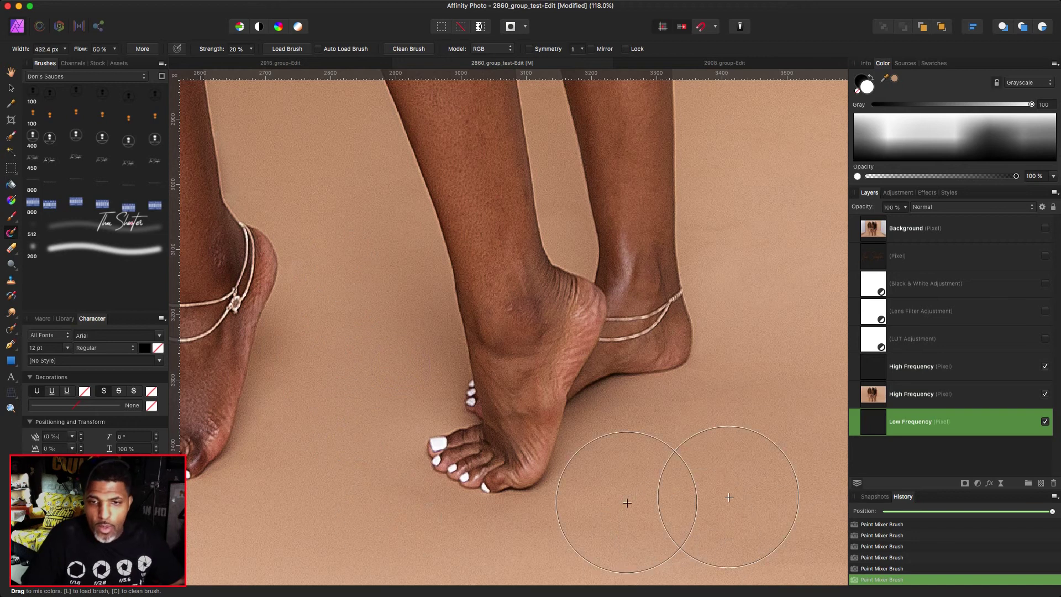
Blend the skin on the side and arch of the third woman's raised front foot with a much smaller mixer brush
{"action": "key", "text": "["}
{"action": "key", "text": "["}
{"action": "key", "text": "["}
{"action": "key", "text": "["}
{"action": "key", "text": "["}
{"action": "key", "text": "["}
{"action": "key", "text": "["}
{"action": "key", "text": "["}
{"action": "key", "text": "["}
{"action": "key", "text": "["}
{"action": "key", "text": "["}
{"action": "left_click", "coordinate": [515, 423]}
{"action": "left_click_drag", "start_coordinate": [536, 375], "coordinate": [556, 350]}
Blend the third woman's front lower leg above the ankle with a mixer brush about 227 px wide
{"action": "key", "text": "]"}
{"action": "key", "text": "]"}
{"action": "key", "text": "]"}
{"action": "key", "text": "]"}
{"action": "key", "text": "]"}
{"action": "key", "text": "]"}
{"action": "key", "text": "]"}
{"action": "key", "text": "]"}
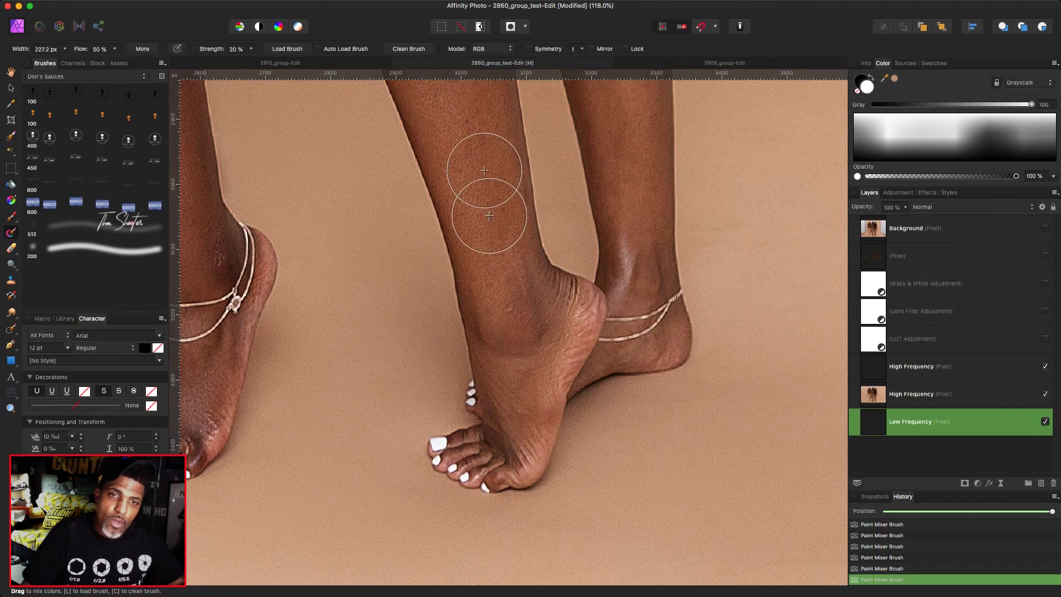
Blend the middle of the third woman's front calf with a mixer brush starting at about 193 px
{"action": "key", "text": "["}
{"action": "scroll", "coordinate": [470, 294], "scroll_direction": "up", "scroll_amount": 2}
{"action": "scroll", "coordinate": [470, 294], "scroll_direction": "up", "scroll_amount": 3}
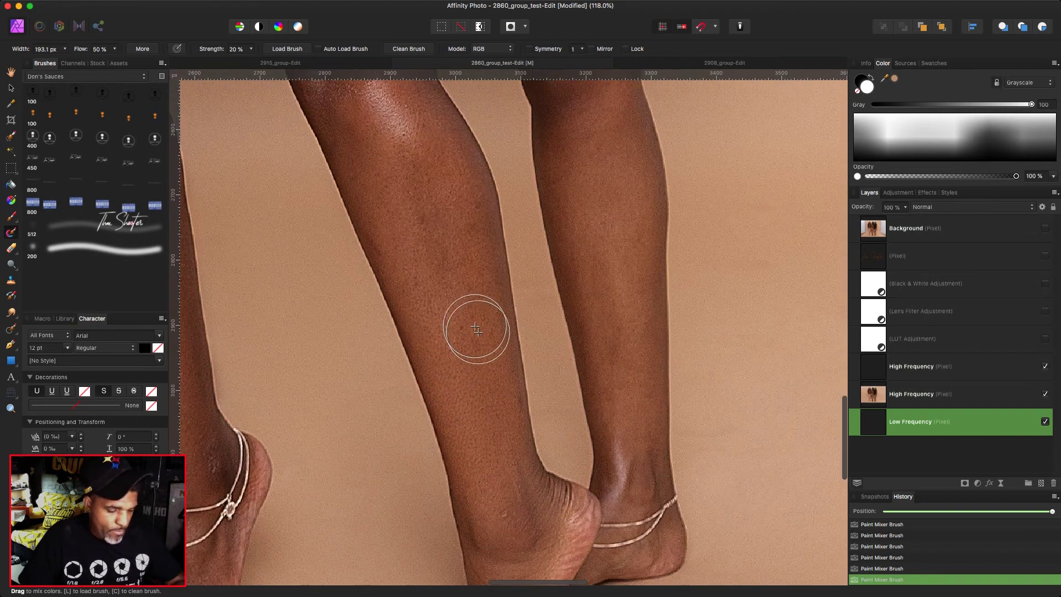
{"action": "key", "text": "]"}
{"action": "key", "text": "]"}
{"action": "key", "text": "]"}
{"action": "left_click", "coordinate": [484, 388]}
Blend the third woman's front calf from below the knee along its back edge with a mixer brush about 154 to 162 px wide
{"action": "key", "text": "["}
{"action": "key", "text": "["}
{"action": "key", "text": "["}
{"action": "key", "text": "["}
{"action": "key", "text": "["}
{"action": "key", "text": "["}
{"action": "key", "text": "["}
{"action": "key", "text": "["}
{"action": "mouse_move", "coordinate": [378, 183]}
{"action": "left_mouse_down"}
{"action": "mouse_move", "coordinate": [452, 244]}
{"action": "mouse_move", "coordinate": [457, 230]}
{"action": "left_mouse_up"}
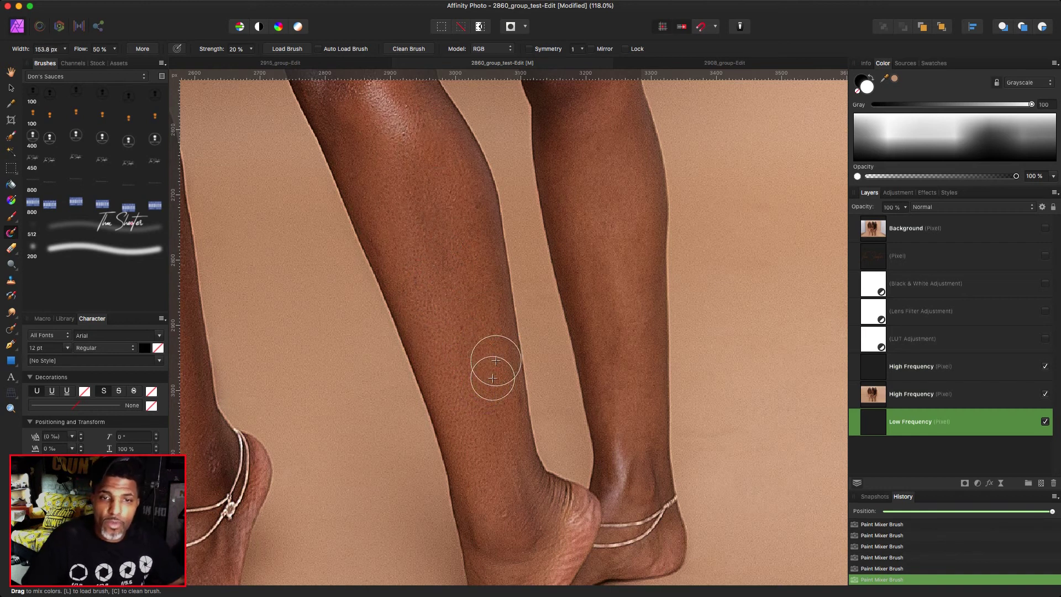
{"action": "left_click_drag", "start_coordinate": [493, 379], "coordinate": [510, 423]}
{"action": "mouse_move", "coordinate": [358, 170]}
{"action": "left_mouse_down"}
{"action": "mouse_move", "coordinate": [403, 154]}
{"action": "mouse_move", "coordinate": [450, 235]}
{"action": "left_mouse_up"}
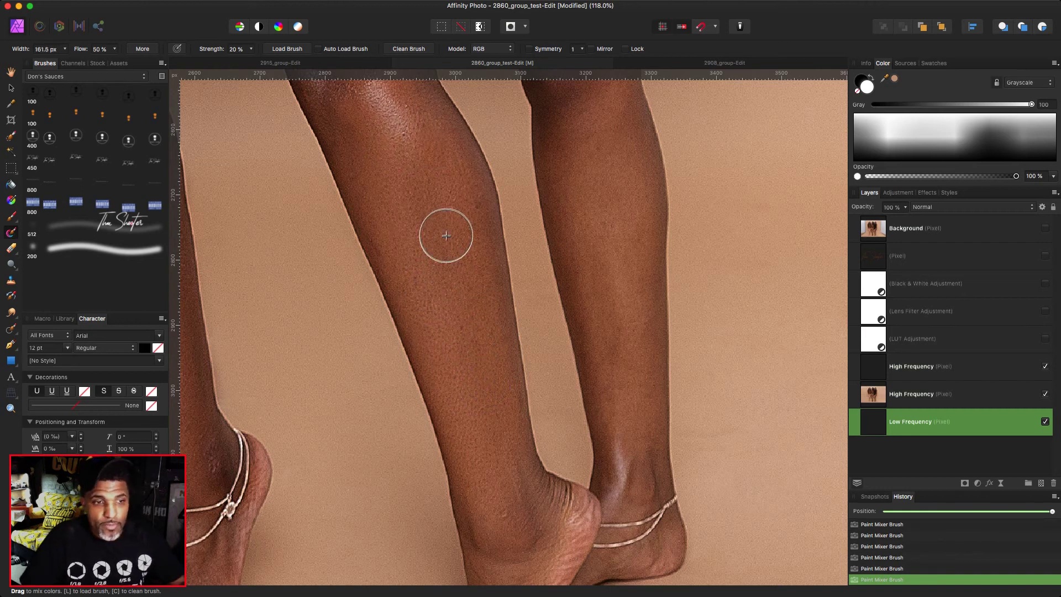
Blend the third woman's back calf down to the ankle, reducing the mixer brush to about 87 px
{"action": "scroll", "coordinate": [446, 234], "scroll_direction": "right", "scroll_amount": 3}
{"action": "mouse_move", "coordinate": [583, 357]}
{"action": "left_mouse_down"}
{"action": "mouse_move", "coordinate": [576, 426]}
{"action": "mouse_move", "coordinate": [552, 330]}
{"action": "left_mouse_up"}
{"action": "mouse_move", "coordinate": [540, 196]}
{"action": "left_mouse_down"}
{"action": "mouse_move", "coordinate": [532, 154]}
{"action": "mouse_move", "coordinate": [564, 188]}
{"action": "mouse_move", "coordinate": [590, 177]}
{"action": "left_mouse_up"}
{"action": "left_click_drag", "start_coordinate": [584, 317], "coordinate": [587, 459]}
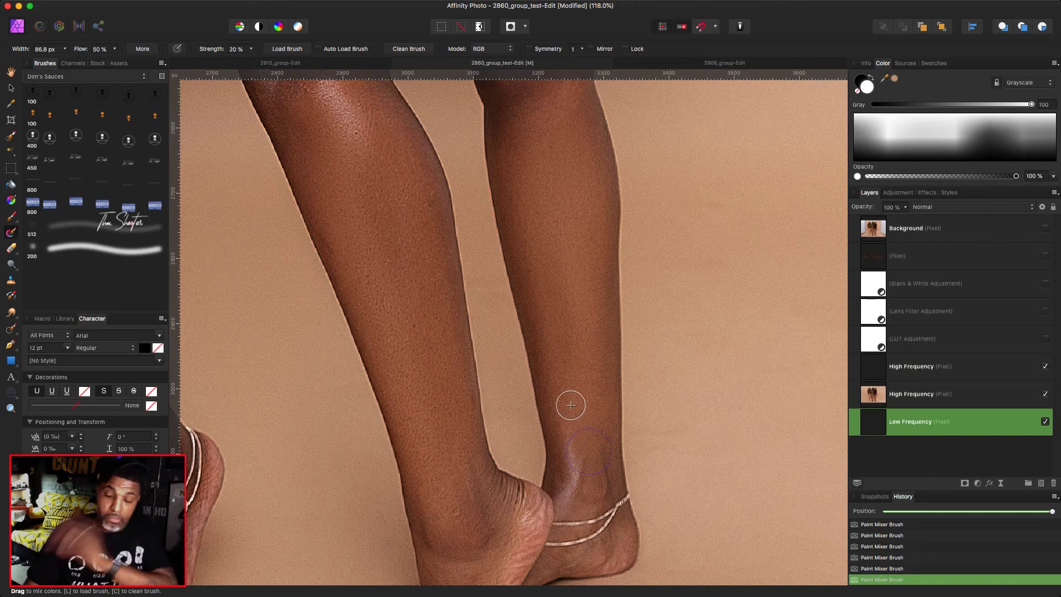
Blend the middle of the third woman's back calf with a mixer brush about 126 px wide
{"action": "scroll", "coordinate": [570, 404], "scroll_direction": "up", "scroll_amount": 2}
{"action": "scroll", "coordinate": [571, 404], "scroll_direction": "right", "scroll_amount": 2}
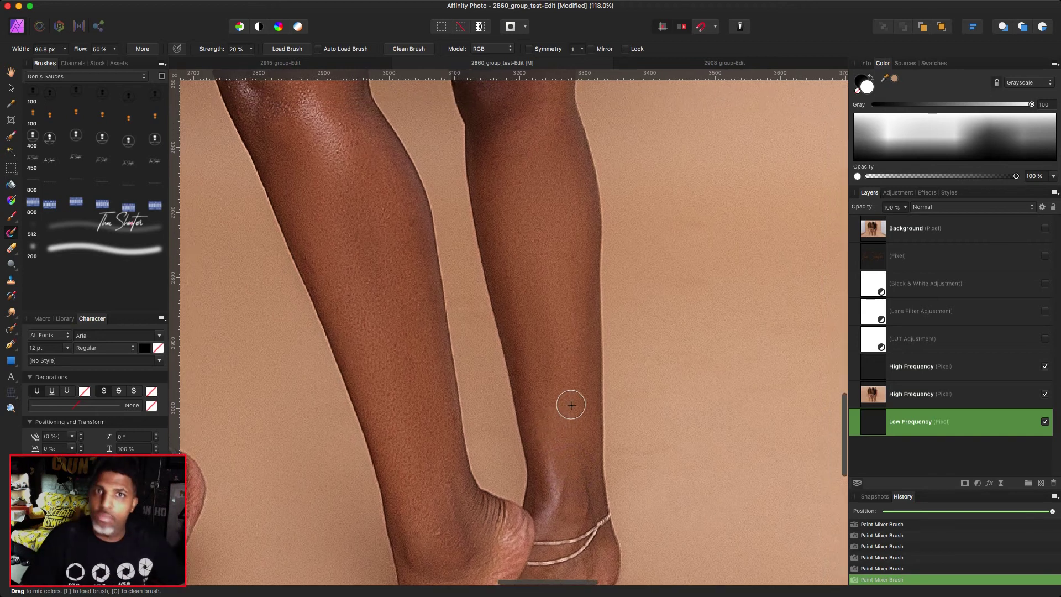
{"action": "scroll", "coordinate": [571, 404], "scroll_direction": "up", "scroll_amount": 1}
{"action": "scroll", "coordinate": [571, 405], "scroll_direction": "right", "scroll_amount": 1}
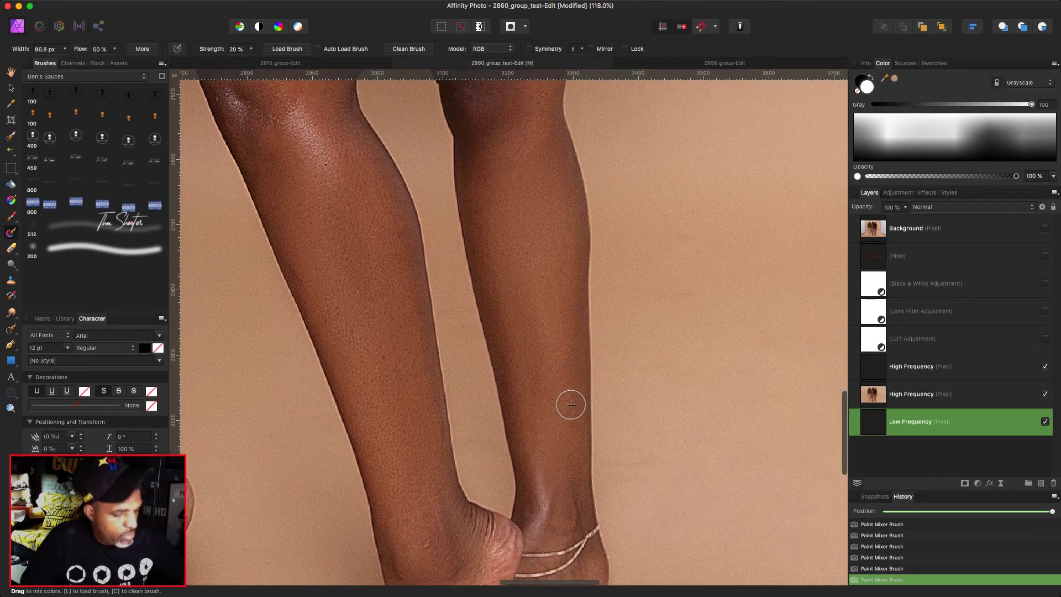
{"action": "mouse_move", "coordinate": [492, 257]}
{"action": "left_mouse_down"}
{"action": "mouse_move", "coordinate": [497, 128]}
{"action": "mouse_move", "coordinate": [550, 303]}
{"action": "left_mouse_up"}
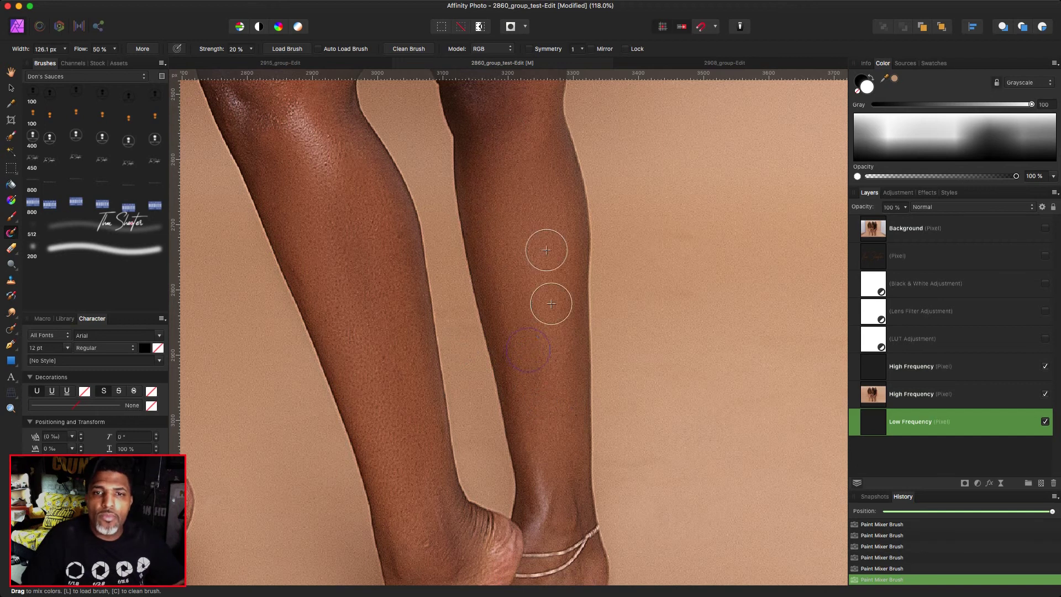
Blend the third woman's back knee and the thigh just above it with a mixer brush about 149 to 167 px wide
{"action": "key", "text": "bracketright"}
{"action": "key", "text": "bracketright"}
{"action": "key", "text": "bracketright"}
{"action": "key", "text": "bracketright"}
{"action": "key", "text": "bracketright"}
{"action": "key", "text": "bracketright"}
{"action": "scroll", "coordinate": [525, 395], "scroll_direction": "up", "scroll_amount": 5}
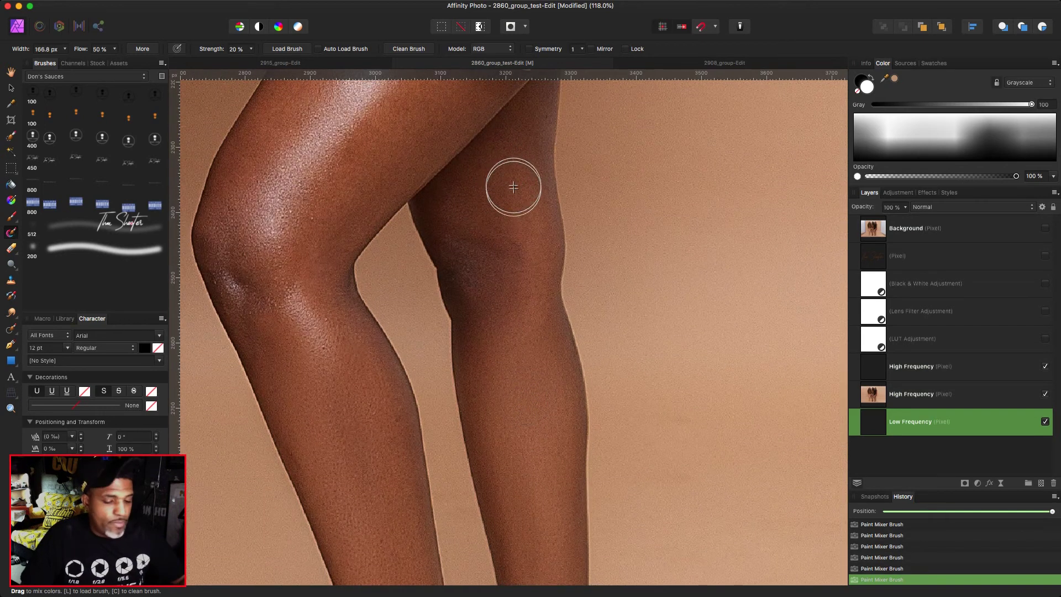
{"action": "key", "text": "bracketleft"}
{"action": "key", "text": "bracketleft"}
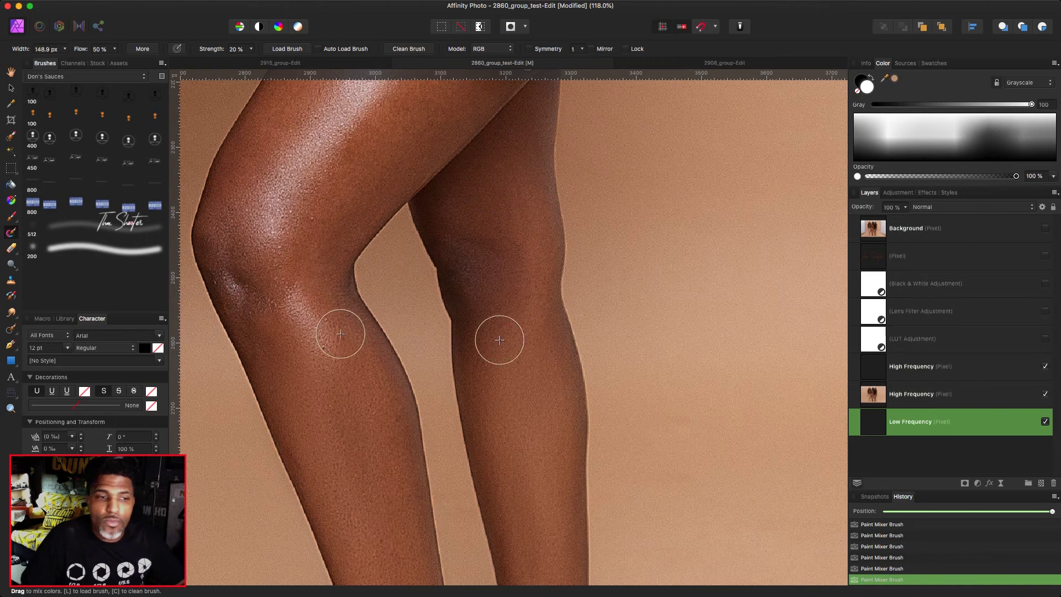
Blend the third woman's upper front shin below the knee with an enlarged mixer brush
{"action": "key", "text": "bracketright"}
{"action": "key", "text": "bracketright"}
{"action": "key", "text": "bracketright"}
{"action": "key", "text": "bracketright"}
{"action": "key", "text": "bracketright"}
{"action": "key", "text": "bracketright"}
{"action": "left_click", "coordinate": [310, 451]}
Blend the skin around the third woman's front kneecap with a mixer brush about 221 px wide and smaller
{"action": "key", "text": "bracketleft"}
{"action": "key", "text": "bracketleft"}
{"action": "key", "text": "bracketleft"}
{"action": "key", "text": "bracketleft"}
{"action": "key", "text": "bracketleft"}
{"action": "key", "text": "bracketleft"}
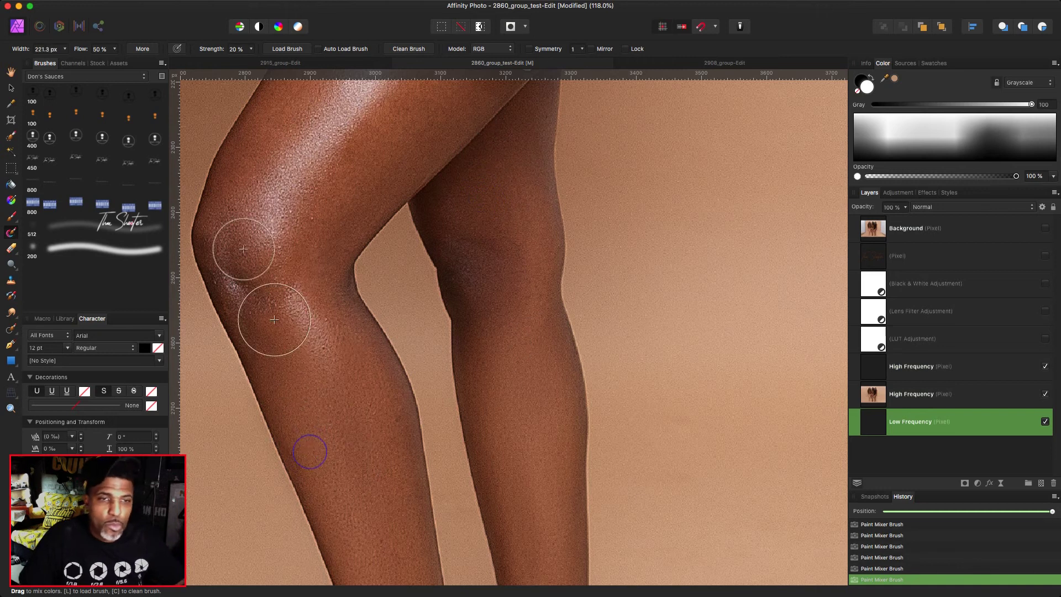
Blend the skin along the third woman's front thigh with a mixer brush about 202 px wide, reduced to about 143 px
{"action": "scroll", "coordinate": [374, 236], "scroll_direction": "up", "scroll_amount": 5}
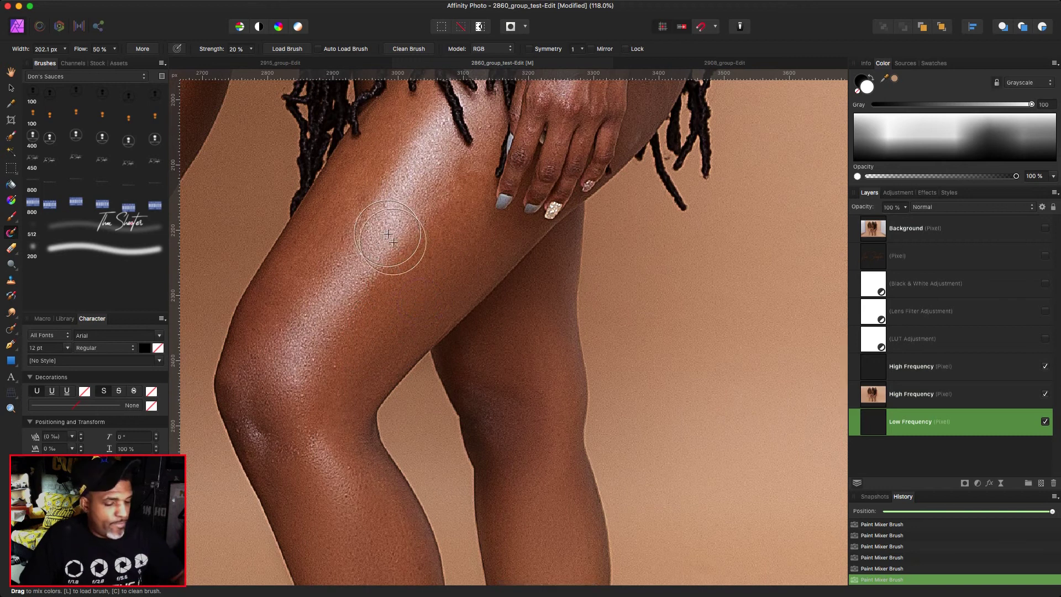
{"action": "key", "text": "bracketright"}
{"action": "key", "text": "bracketright"}
{"action": "key", "text": "bracketleft"}
{"action": "key", "text": "bracketleft"}
{"action": "key", "text": "bracketleft"}
{"action": "key", "text": "bracketleft"}
{"action": "key", "text": "bracketleft"}
{"action": "key", "text": "bracketleft"}
{"action": "key", "text": "bracketleft"}
{"action": "key", "text": "bracketleft"}
{"action": "key", "text": "bracketleft"}
{"action": "key", "text": "bracketleft"}
{"action": "key", "text": "bracketleft"}
{"action": "key", "text": "bracketleft"}
{"action": "key", "text": "bracketleft"}
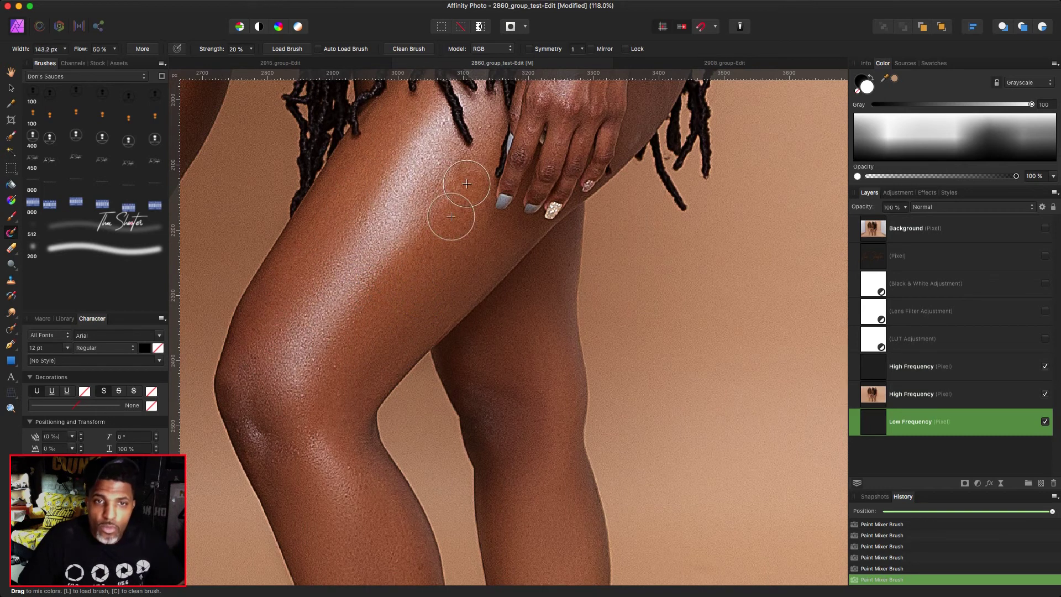
Blend the top of the third woman's front thigh just below her hanging locs with a small mixer brush
{"action": "scroll", "coordinate": [425, 303], "scroll_direction": "up", "scroll_amount": 4}
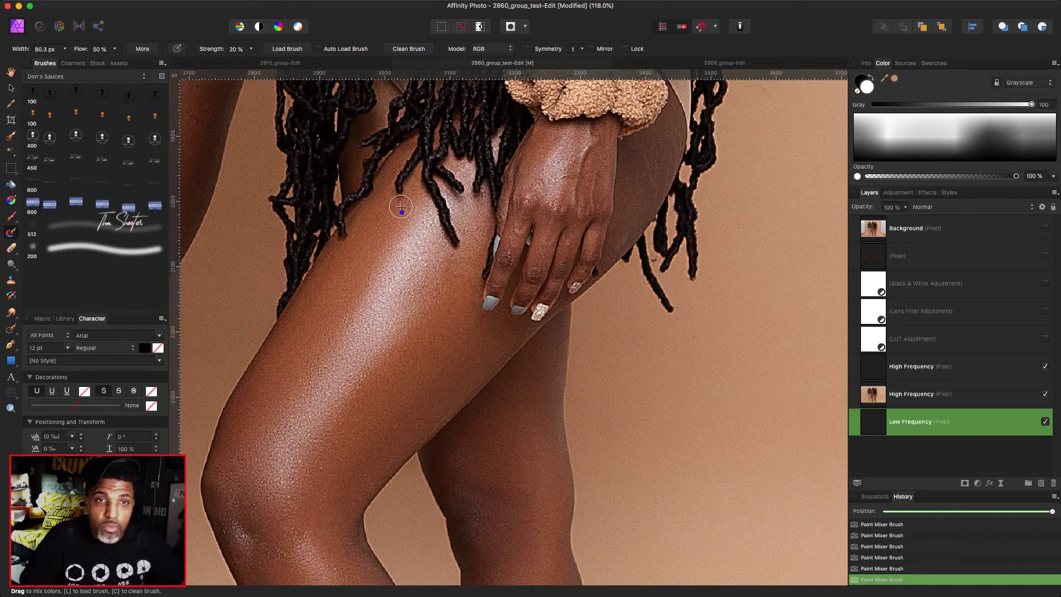
{"action": "key", "text": "bracketleft"}
{"action": "key", "text": "bracketleft"}
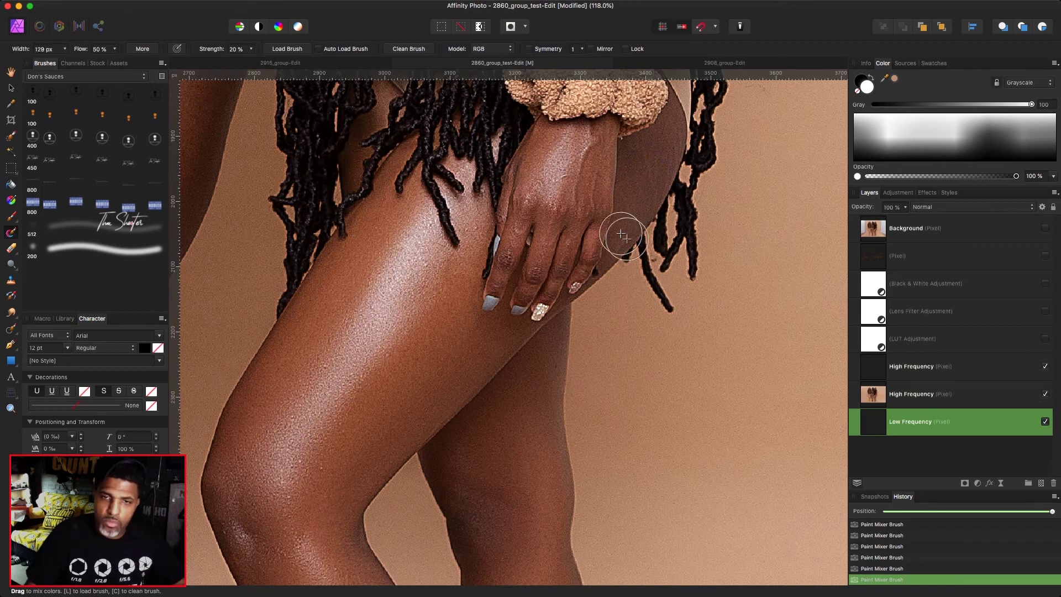
Blend the third woman's rear hip and thigh around and below her hand with a mixer brush about 129 to 121 px wide
{"action": "key", "text": "bracketright"}
{"action": "key", "text": "bracketright"}
{"action": "key", "text": "bracketright"}
{"action": "mouse_move", "coordinate": [535, 353]}
{"action": "left_mouse_down"}
{"action": "mouse_move", "coordinate": [488, 389]}
{"action": "mouse_move", "coordinate": [473, 497]}
{"action": "left_mouse_up"}
{"action": "key", "text": "bracketleft"}
{"action": "key", "text": "bracketleft"}
{"action": "key", "text": "bracketleft"}
{"action": "key", "text": "bracketleft"}
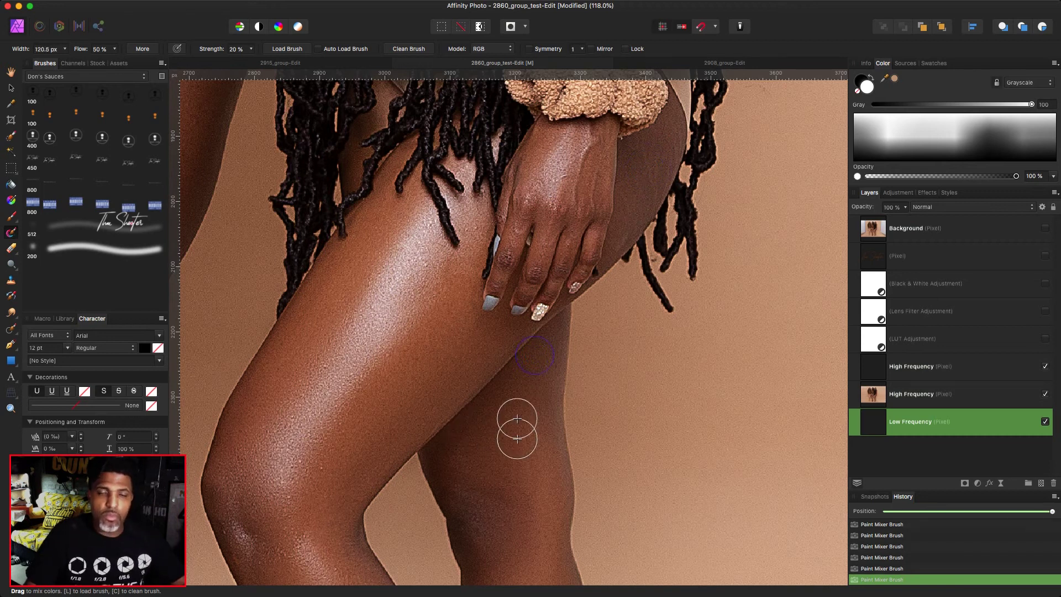
{"action": "scroll", "coordinate": [480, 381], "scroll_direction": "up", "scroll_amount": 4}
{"action": "scroll", "coordinate": [438, 341], "scroll_direction": "up", "scroll_amount": 3}
{"action": "key", "text": "bracketleft"}
{"action": "key", "text": "bracketleft"}
{"action": "key", "text": "bracketleft"}
{"action": "key", "text": "bracketleft"}
{"action": "scroll", "coordinate": [494, 382], "scroll_direction": "up", "scroll_amount": 15}
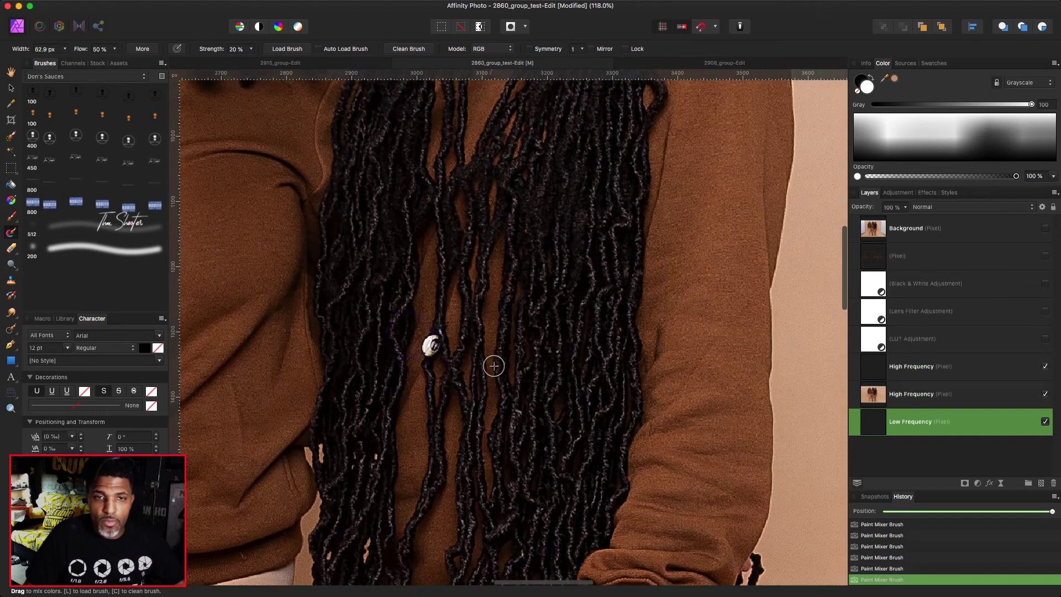
{"action": "scroll", "coordinate": [493, 365], "scroll_direction": "down", "scroll_amount": 2}
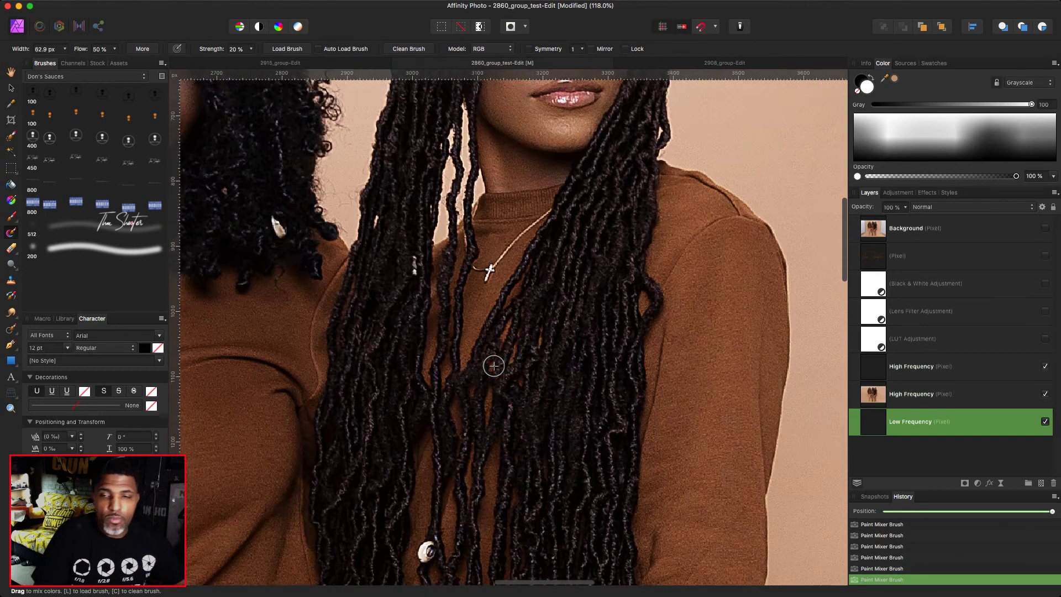
Blend the backdrop directly behind the third woman's calves with a mixer brush about 406 px wide
{"action": "scroll", "coordinate": [492, 367], "scroll_direction": "down", "scroll_amount": 3}
{"action": "scroll", "coordinate": [492, 367], "scroll_direction": "right", "scroll_amount": 6}
{"action": "scroll", "coordinate": [492, 368], "scroll_direction": "right", "scroll_amount": 4}
{"action": "scroll", "coordinate": [464, 391], "scroll_direction": "down", "scroll_amount": 2}
{"action": "scroll", "coordinate": [464, 392], "scroll_direction": "down", "scroll_amount": 4}
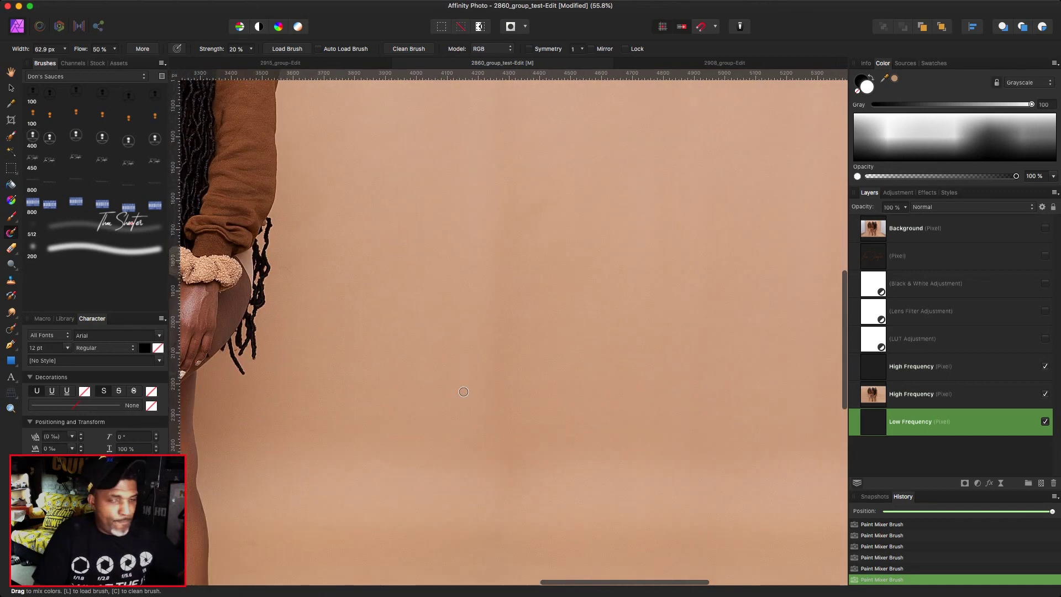
{"action": "scroll", "coordinate": [463, 392], "scroll_direction": "down", "scroll_amount": 2}
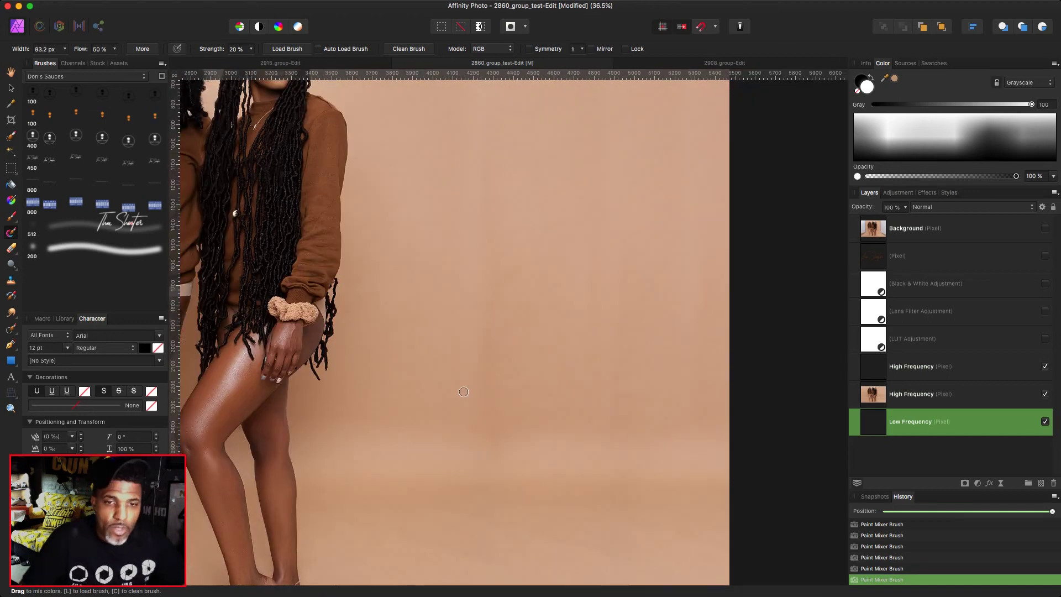
{"action": "key", "text": "]"}
{"action": "key", "text": "]"}
{"action": "mouse_move", "coordinate": [334, 429]}
{"action": "left_mouse_down"}
{"action": "mouse_move", "coordinate": [334, 410]}
{"action": "mouse_move", "coordinate": [353, 524]}
{"action": "mouse_move", "coordinate": [370, 535]}
{"action": "mouse_move", "coordinate": [354, 440]}
{"action": "mouse_move", "coordinate": [387, 502]}
{"action": "mouse_move", "coordinate": [337, 556]}
{"action": "left_mouse_up"}
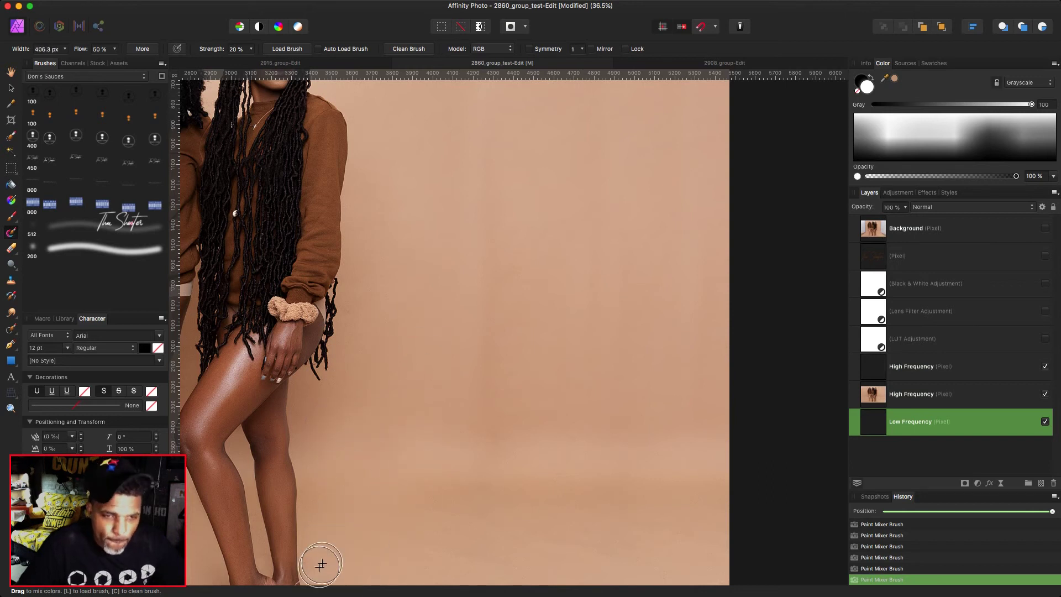
Blend the open backdrop beyond the third woman's legs with a mixer brush about 987 px wide
{"action": "key", "text": "bracketright"}
{"action": "key", "text": "bracketright"}
{"action": "key", "text": "bracketright"}
{"action": "key", "text": "bracketright"}
{"action": "key", "text": "bracketright"}
{"action": "key", "text": "bracketright"}
{"action": "key", "text": "bracketright"}
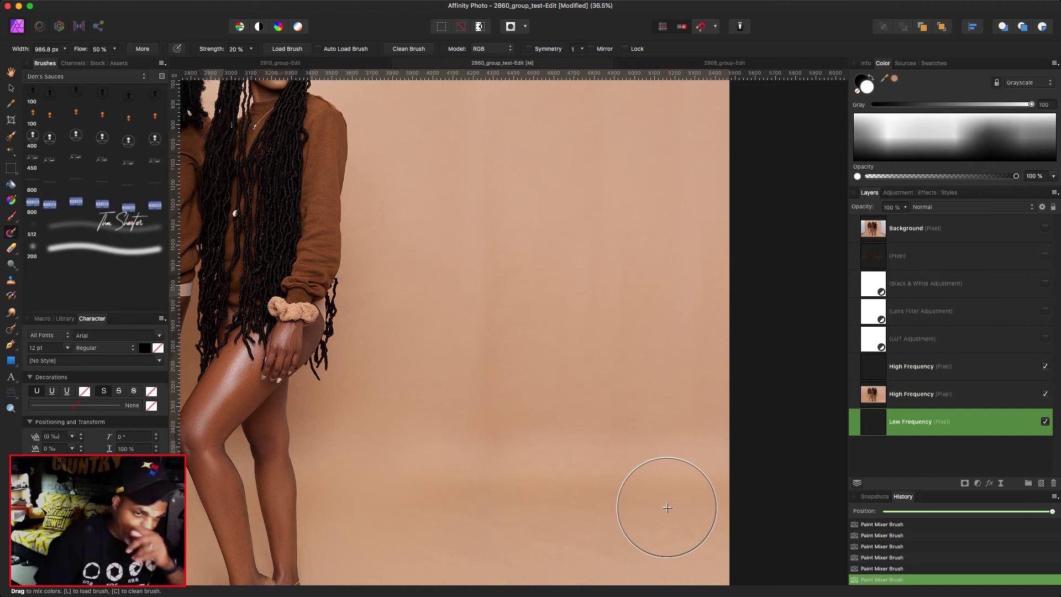
Blend the lower backdrop and floor behind the third woman's feet with the mixer brush about 987 px wide
{"action": "scroll", "coordinate": [667, 507], "scroll_direction": "down", "scroll_amount": 5}
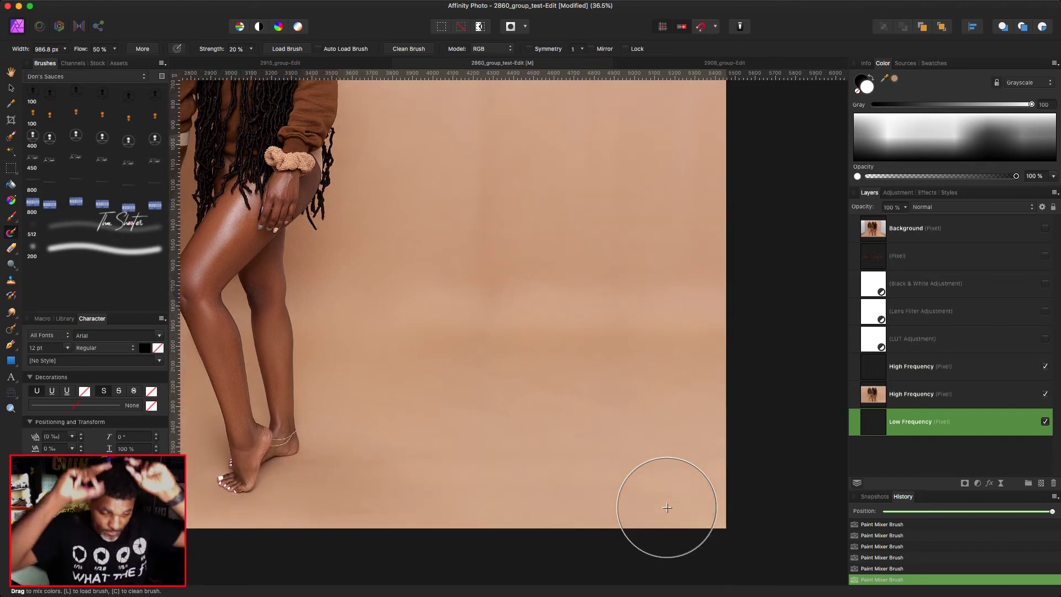
{"action": "scroll", "coordinate": [667, 507], "scroll_direction": "down", "scroll_amount": 3}
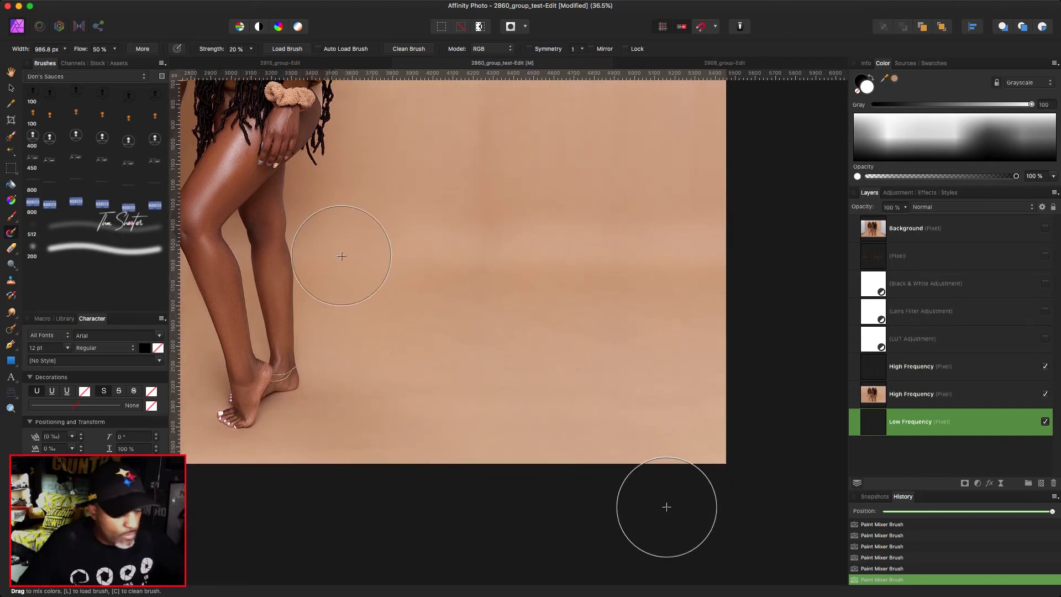
{"action": "scroll", "coordinate": [303, 276], "scroll_direction": "down", "scroll_amount": 1}
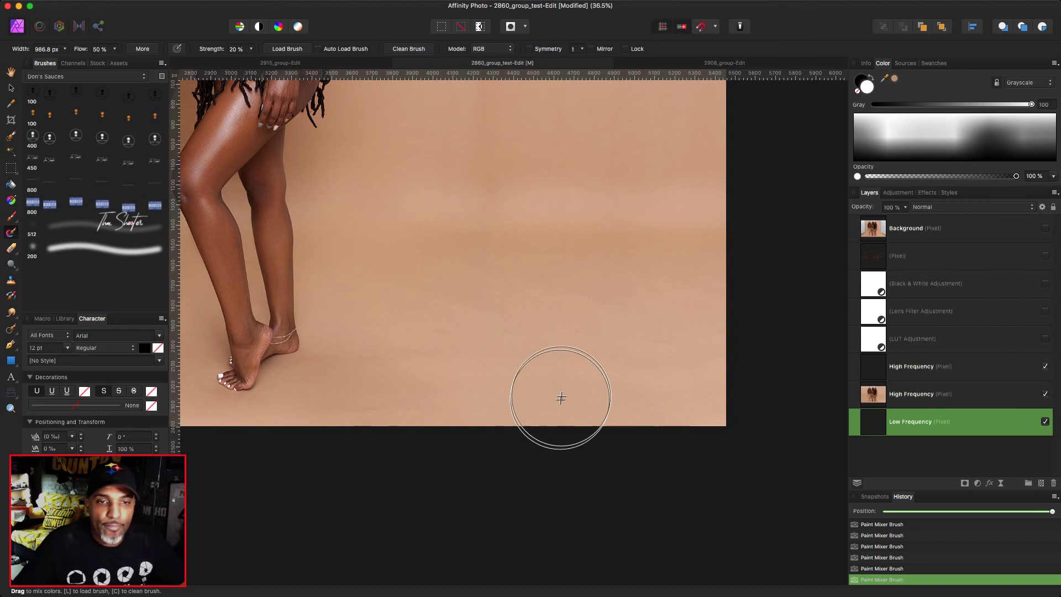
{"action": "scroll", "coordinate": [563, 401], "scroll_direction": "down", "scroll_amount": 6}
{"action": "scroll", "coordinate": [520, 214], "scroll_direction": "down", "scroll_amount": 3}
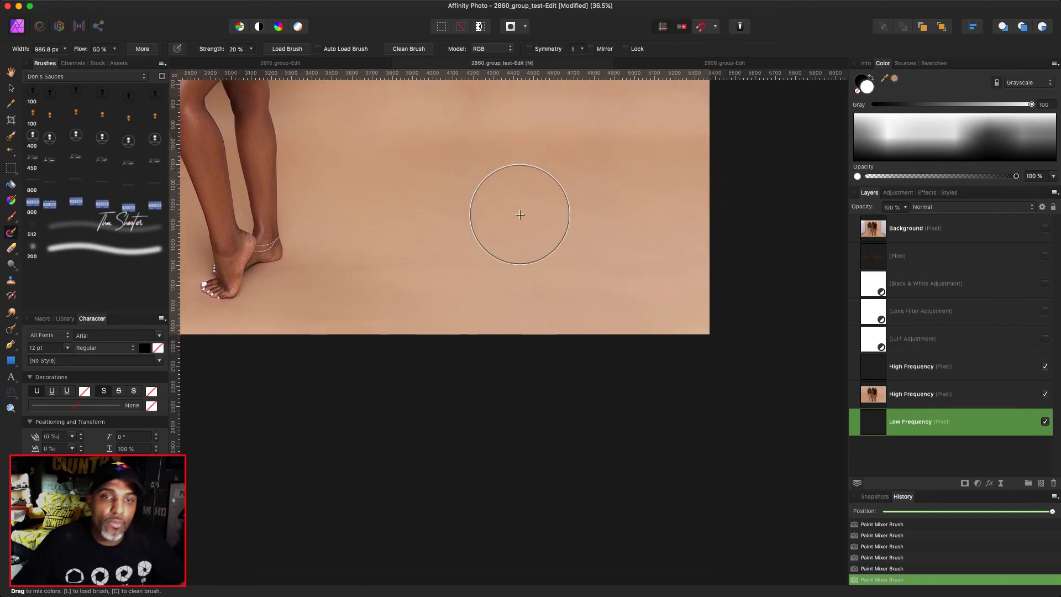
Blend the horizontal tone band in the backdrop behind the third woman with a mixer brush about 1500 px wide
{"action": "key", "text": "]"}
{"action": "key", "text": "]"}
{"action": "key", "text": "]"}
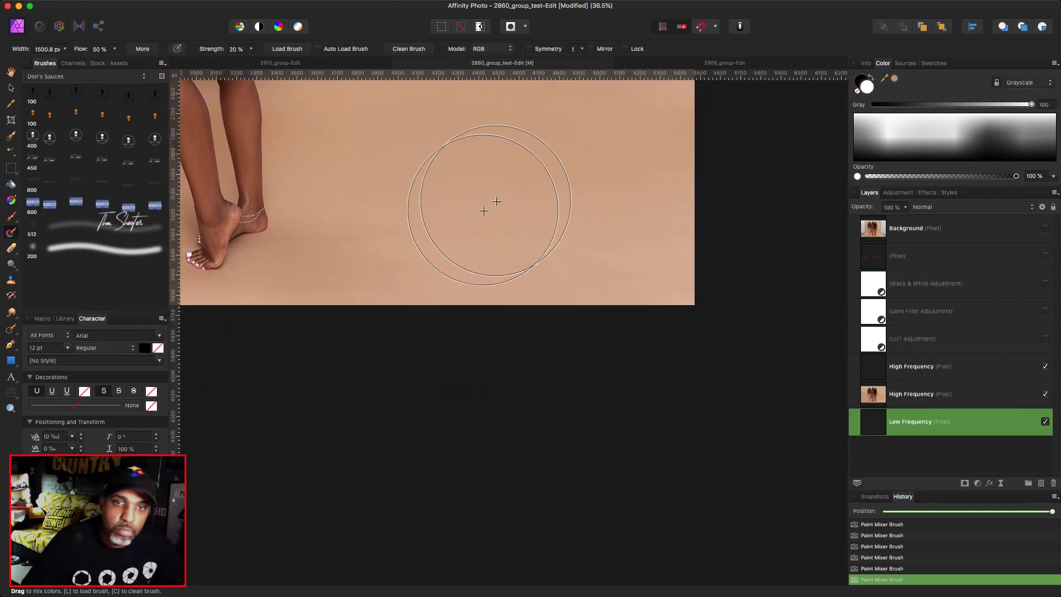
{"action": "scroll", "coordinate": [474, 223], "scroll_direction": "up", "scroll_amount": 10}
{"action": "scroll", "coordinate": [475, 224], "scroll_direction": "left", "scroll_amount": 1}
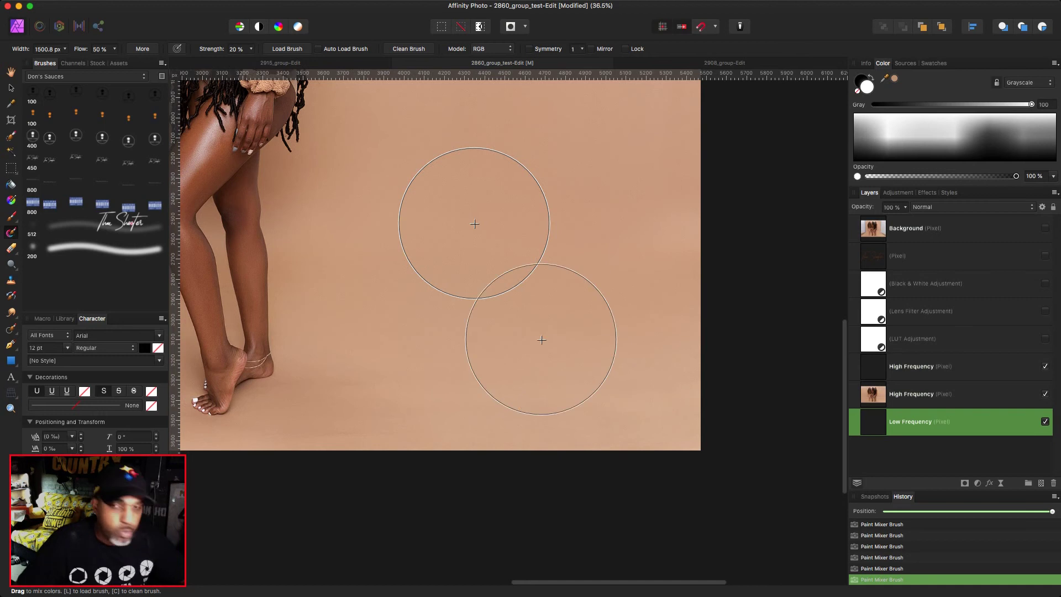
Blend the floor near the photo's lower edge beyond the third woman's feet, reducing the mixer brush to about 990 px
{"action": "mouse_move", "coordinate": [475, 418]}
{"action": "left_mouse_down"}
{"action": "mouse_move", "coordinate": [382, 428]}
{"action": "mouse_move", "coordinate": [414, 398]}
{"action": "mouse_move", "coordinate": [405, 409]}
{"action": "mouse_move", "coordinate": [393, 374]}
{"action": "mouse_move", "coordinate": [336, 392]}
{"action": "mouse_move", "coordinate": [321, 384]}
{"action": "mouse_move", "coordinate": [533, 442]}
{"action": "mouse_move", "coordinate": [651, 450]}
{"action": "mouse_move", "coordinate": [623, 432]}
{"action": "left_mouse_up"}
{"action": "key", "text": "bracketleft"}
{"action": "key", "text": "bracketleft"}
{"action": "key", "text": "bracketleft"}
{"action": "key", "text": "bracketleft"}
{"action": "key", "text": "bracketleft"}
{"action": "key", "text": "bracketleft"}
{"action": "key", "text": "bracketleft"}
{"action": "key", "text": "bracketleft"}
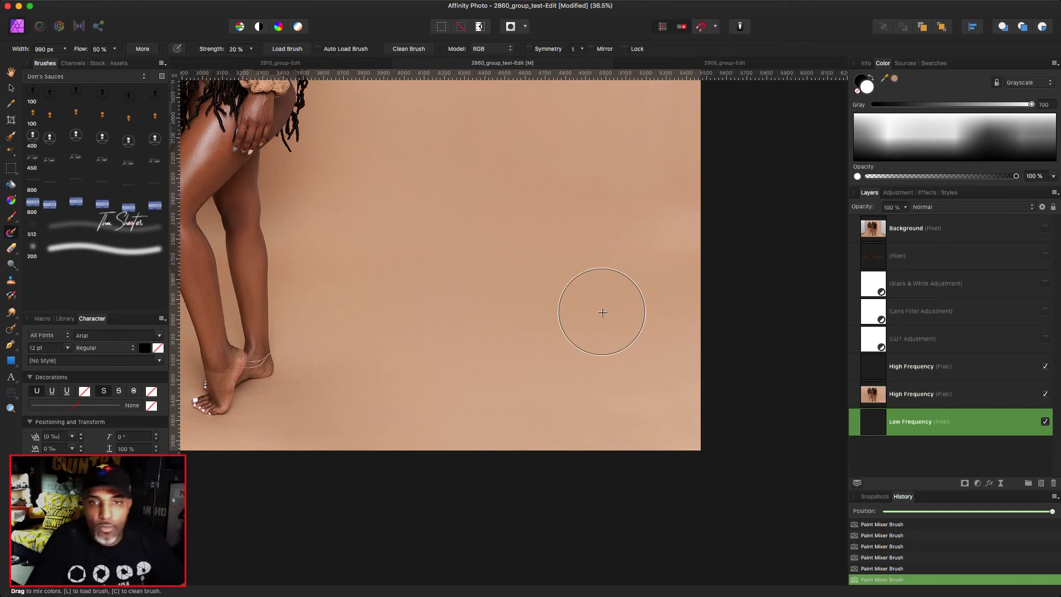
Blend the backdrop beside the third woman's upper body with a mixer brush about 993 px wide
{"action": "scroll", "coordinate": [603, 312], "scroll_direction": "up", "scroll_amount": 6}
{"action": "scroll", "coordinate": [603, 312], "scroll_direction": "right", "scroll_amount": 1}
{"action": "key", "text": "bracketright"}
{"action": "key", "text": "bracketright"}
{"action": "key", "text": "bracketright"}
{"action": "key", "text": "bracketright"}
{"action": "key", "text": "bracketright"}
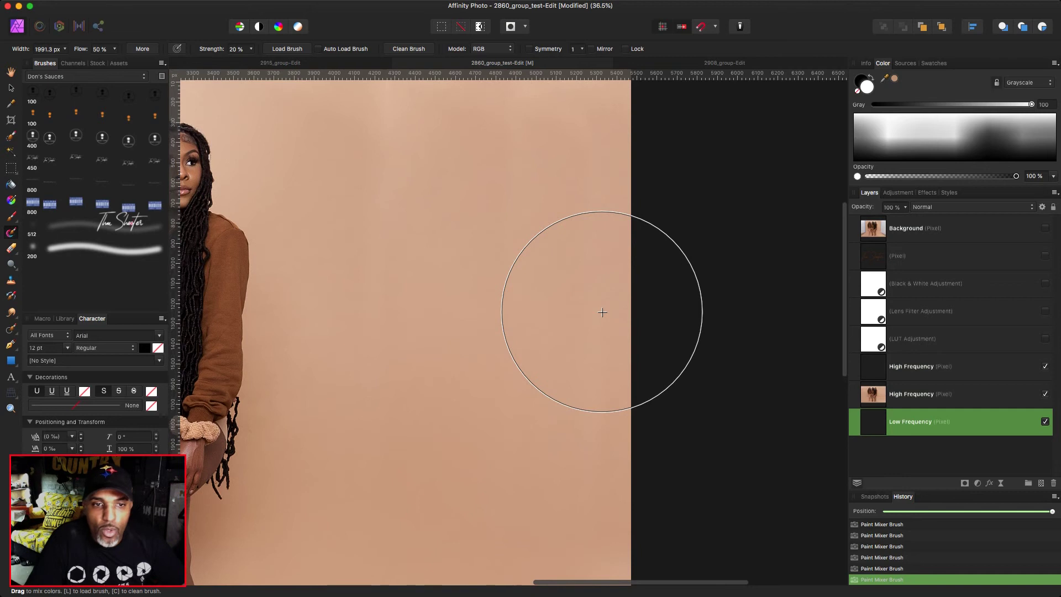
{"action": "key", "text": "bracketleft"}
{"action": "key", "text": "bracketleft"}
{"action": "key", "text": "bracketleft"}
{"action": "key", "text": "bracketleft"}
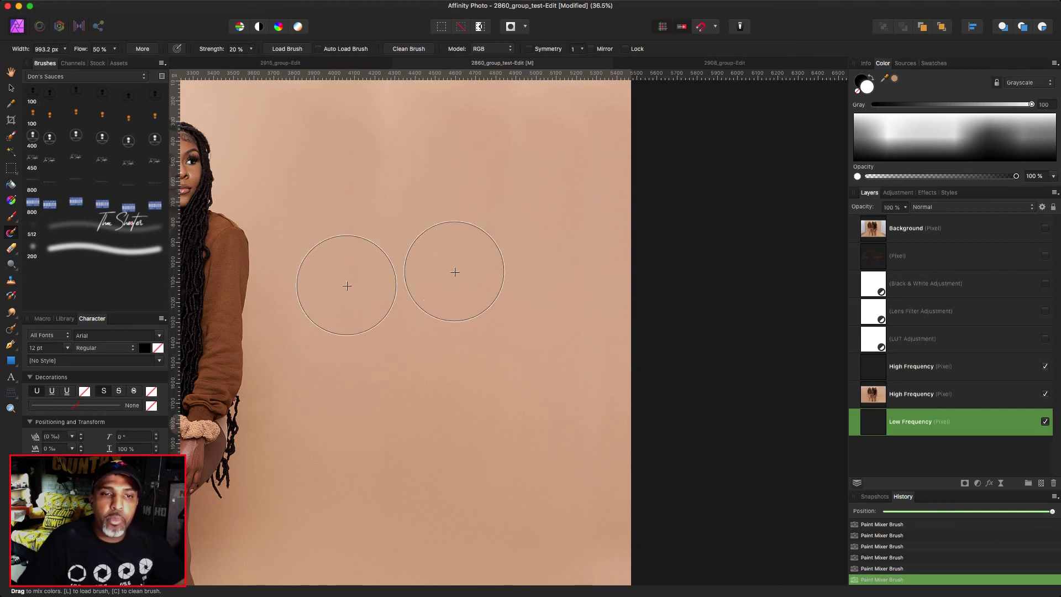
Blend the backdrop next to the third woman's shoulder and arm with a mixer brush about 1313 px wide
{"action": "key", "text": "bracketright"}
{"action": "key", "text": "bracketright"}
{"action": "scroll", "coordinate": [673, 121], "scroll_direction": "up", "scroll_amount": 2}
{"action": "scroll", "coordinate": [673, 121], "scroll_direction": "left", "scroll_amount": 2}
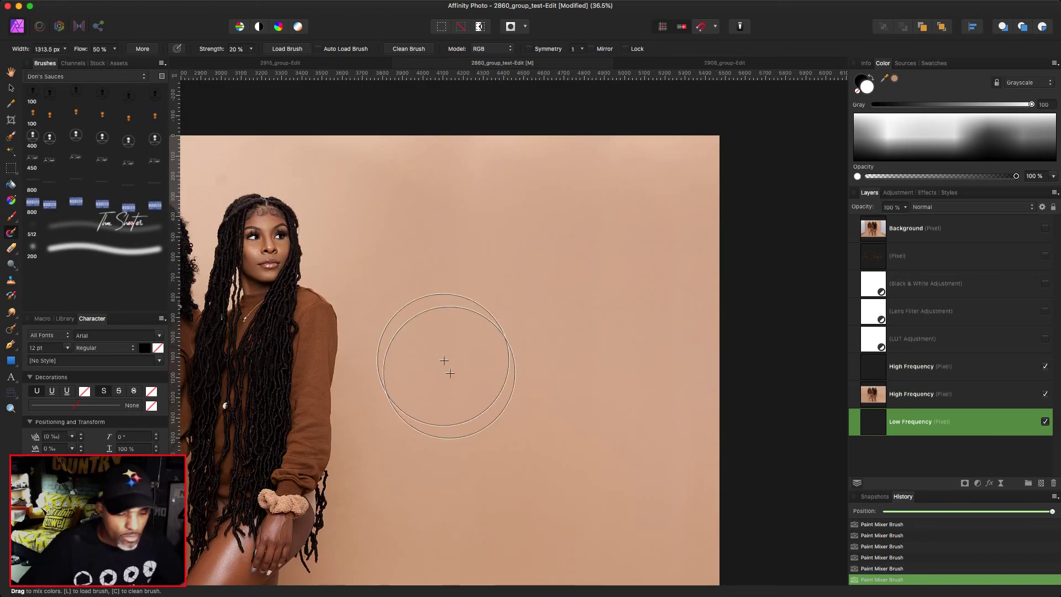
Blend the upper corner of the backdrop beyond the third woman's head with smaller mixer brushes and one about 1515 px wide
{"action": "left_click", "coordinate": [479, 217]}
{"action": "key", "text": "bracketleft"}
{"action": "key", "text": "bracketleft"}
{"action": "key", "text": "bracketleft"}
{"action": "key", "text": "bracketleft"}
{"action": "key", "text": "bracketleft"}
{"action": "key", "text": "bracketleft"}
{"action": "key", "text": "bracketleft"}
{"action": "key", "text": "bracketright"}
{"action": "key", "text": "bracketright"}
{"action": "key", "text": "bracketright"}
{"action": "key", "text": "bracketright"}
{"action": "key", "text": "bracketright"}
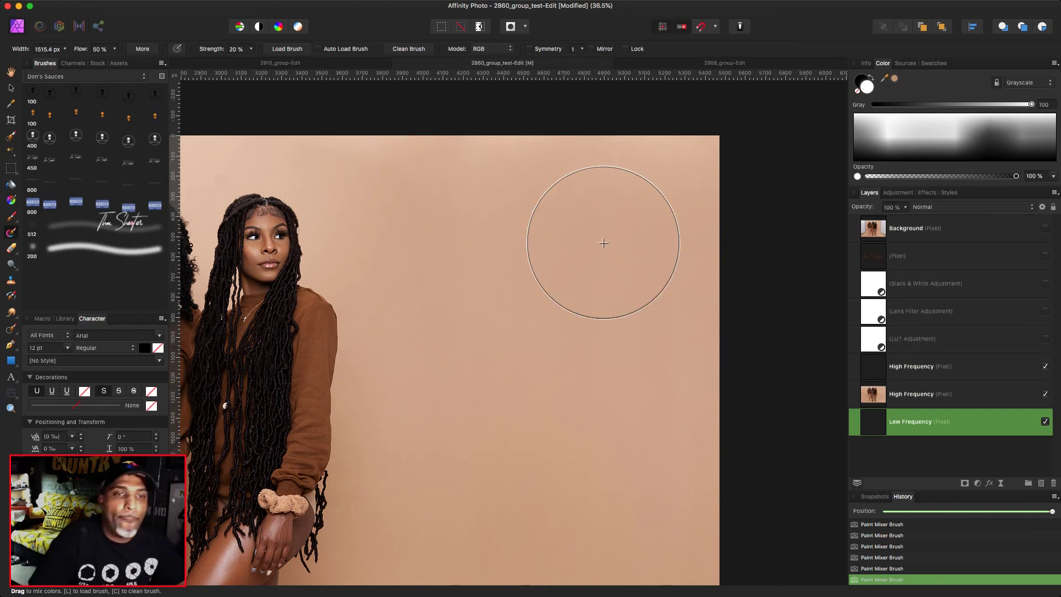
Blend the uneven tones in the backdrop beside the first woman's thighs and knees with a mixer brush up to about 773 px wide
{"action": "scroll", "coordinate": [603, 242], "scroll_direction": "left", "scroll_amount": 15}
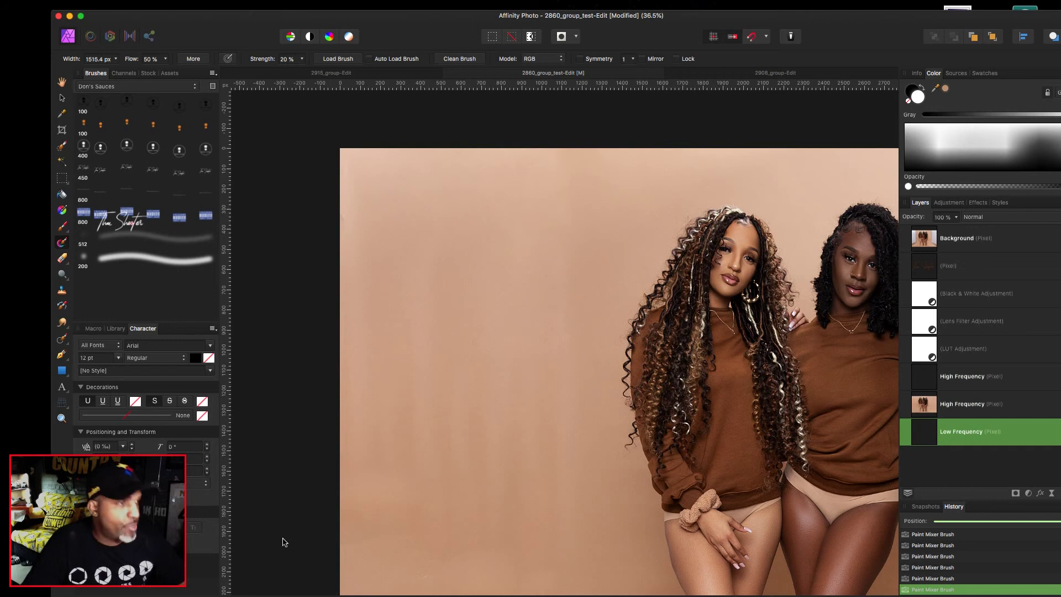
{"action": "scroll", "coordinate": [284, 541], "scroll_direction": "down", "scroll_amount": 10}
{"action": "scroll", "coordinate": [283, 538], "scroll_direction": "up", "scroll_amount": 1}
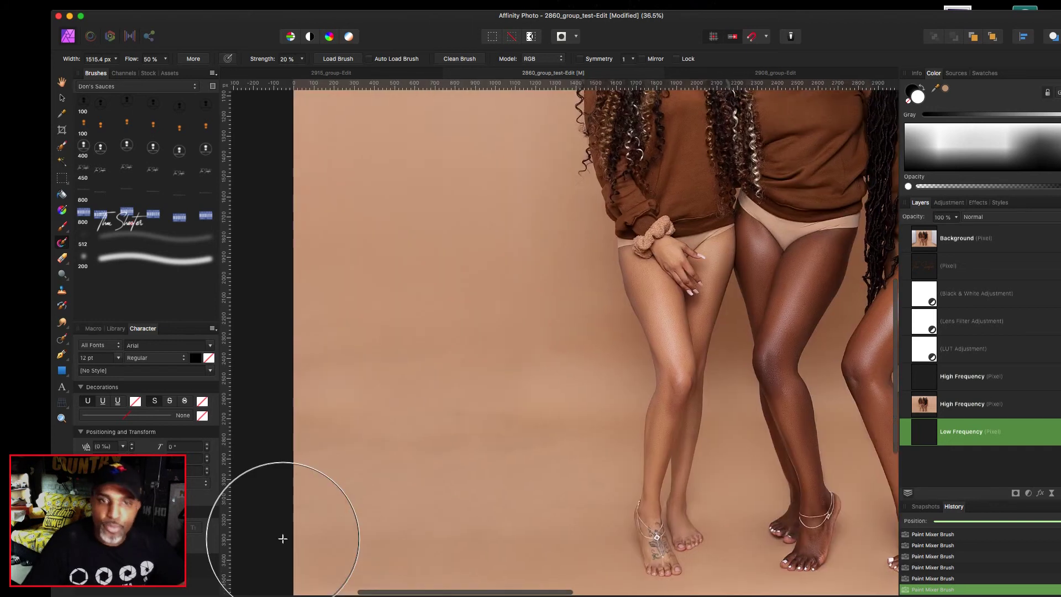
{"action": "key", "text": "bracketleft"}
{"action": "key", "text": "bracketleft"}
{"action": "key", "text": "bracketleft"}
{"action": "key", "text": "bracketleft"}
{"action": "key", "text": "bracketleft"}
{"action": "key", "text": "bracketleft"}
{"action": "key", "text": "bracketleft"}
{"action": "key", "text": "bracketleft"}
{"action": "left_click", "coordinate": [523, 348]}
{"action": "mouse_move", "coordinate": [534, 274]}
{"action": "left_mouse_down"}
{"action": "mouse_move", "coordinate": [575, 488]}
{"action": "mouse_move", "coordinate": [505, 436]}
{"action": "left_mouse_up"}
{"action": "mouse_move", "coordinate": [529, 365]}
{"action": "left_mouse_down"}
{"action": "mouse_move", "coordinate": [485, 473]}
{"action": "mouse_move", "coordinate": [460, 368]}
{"action": "left_mouse_up"}
{"action": "key", "text": "bracketright"}
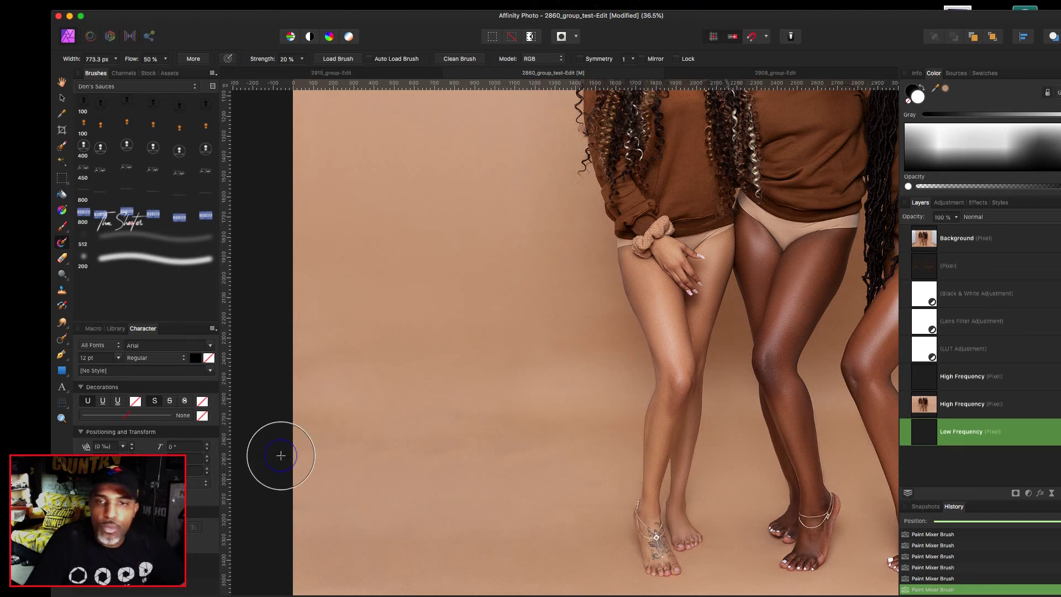
Blend the lower backdrop and floor beside the first woman's shins and feet with the mixer brush about 773 px wide
{"action": "scroll", "coordinate": [280, 456], "scroll_direction": "down", "scroll_amount": 3}
{"action": "scroll", "coordinate": [281, 455], "scroll_direction": "down", "scroll_amount": 2}
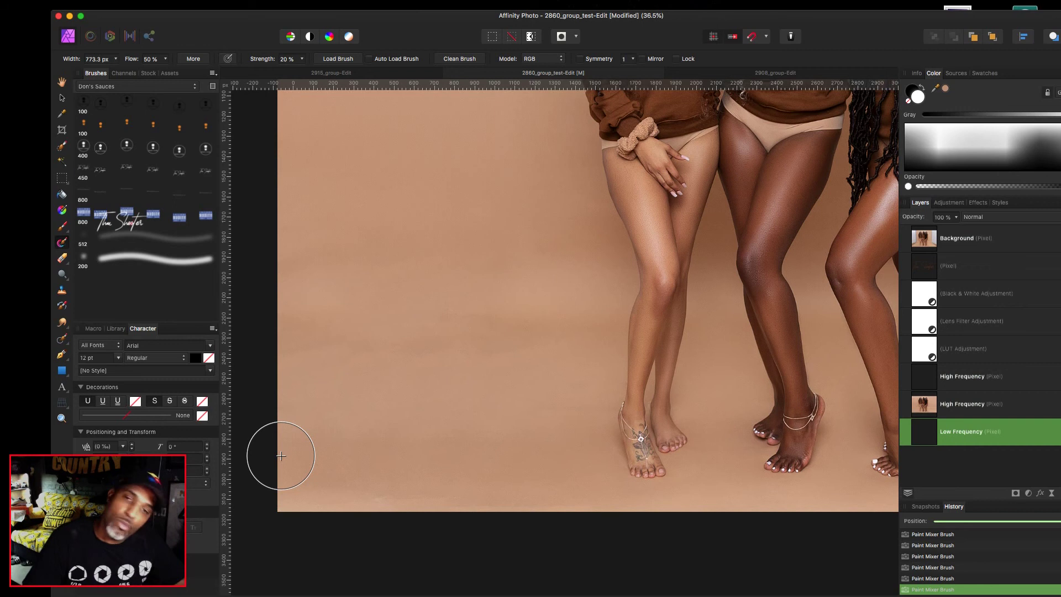
{"action": "scroll", "coordinate": [281, 455], "scroll_direction": "down", "scroll_amount": 1}
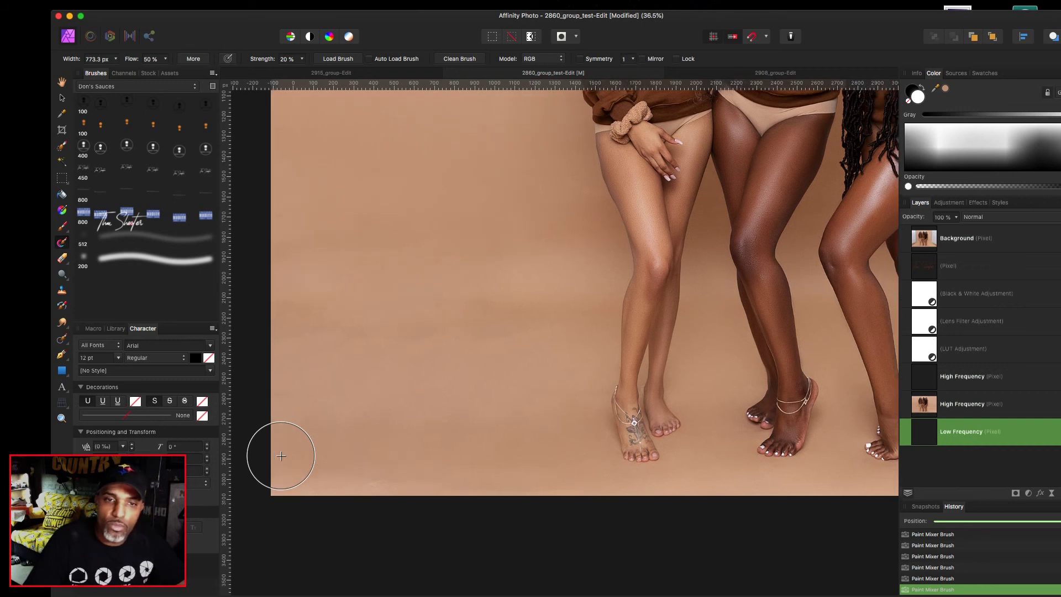
{"action": "scroll", "coordinate": [281, 455], "scroll_direction": "down", "scroll_amount": 2}
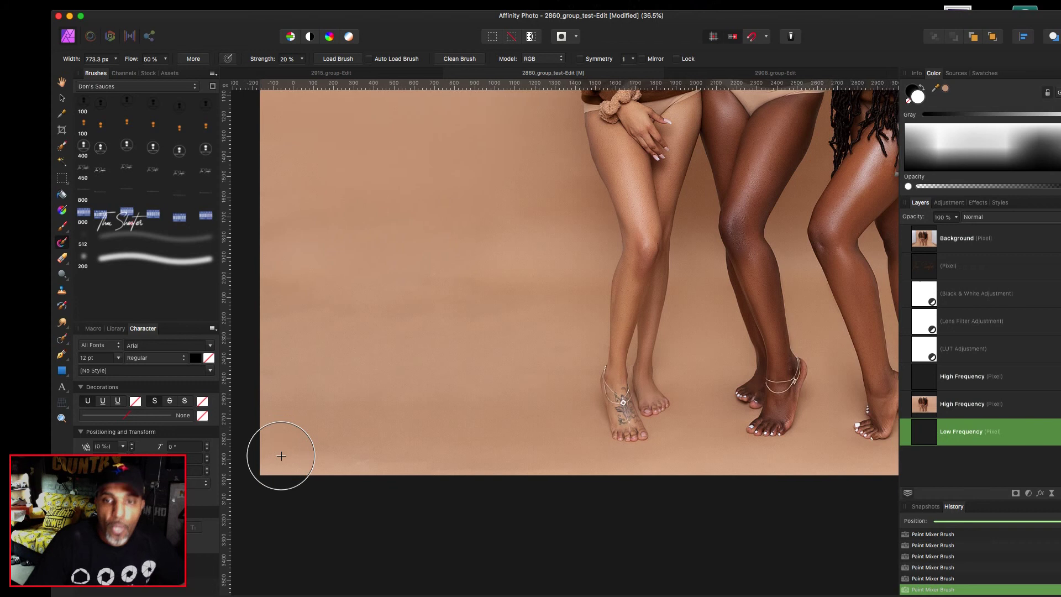
{"action": "scroll", "coordinate": [281, 455], "scroll_direction": "down", "scroll_amount": 2}
{"action": "scroll", "coordinate": [280, 455], "scroll_direction": "down", "scroll_amount": 2}
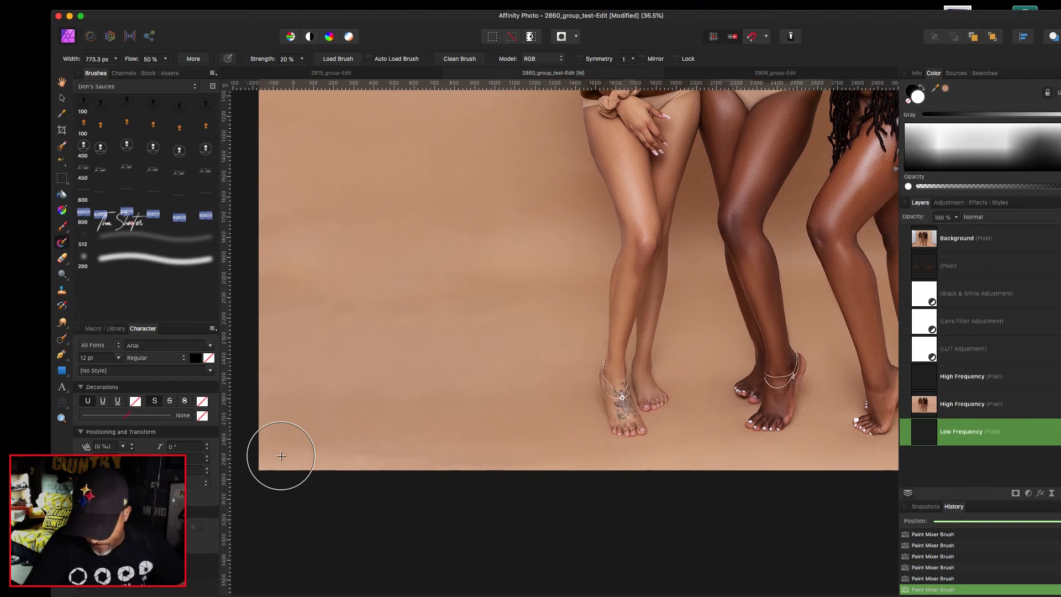
{"action": "scroll", "coordinate": [281, 455], "scroll_direction": "down", "scroll_amount": 2}
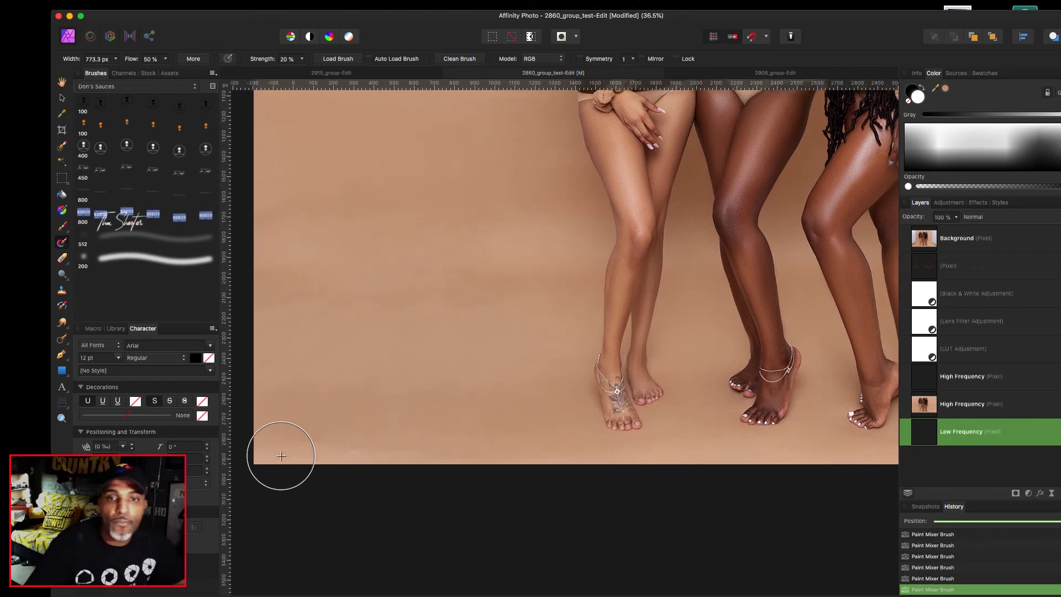
{"action": "scroll", "coordinate": [281, 455], "scroll_direction": "down", "scroll_amount": 1}
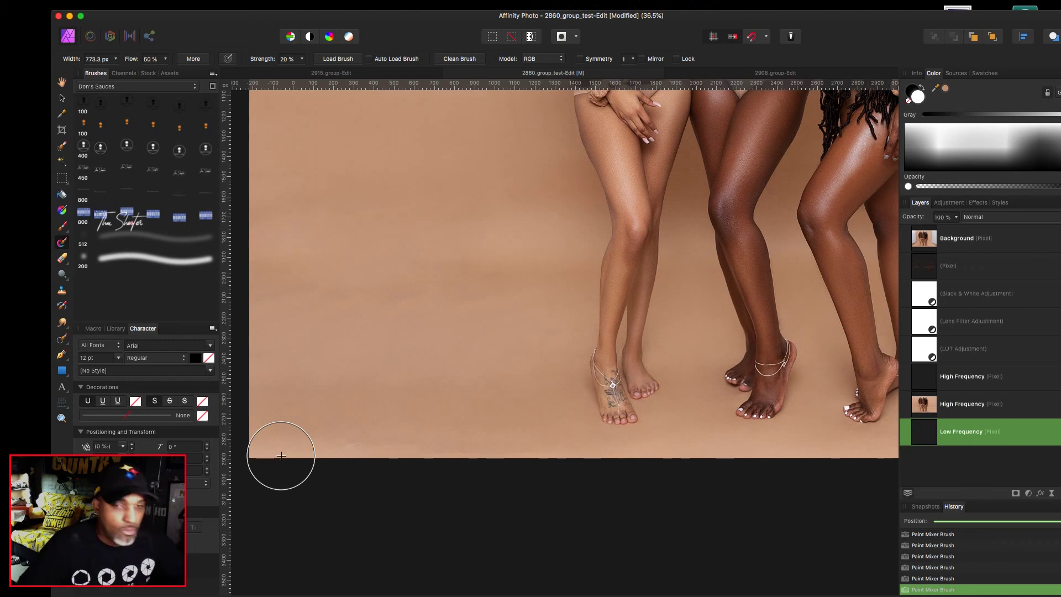
{"action": "mouse_move", "coordinate": [496, 405]}
{"action": "left_mouse_down"}
{"action": "mouse_move", "coordinate": [485, 336]}
{"action": "mouse_move", "coordinate": [497, 279]}
{"action": "left_mouse_up"}
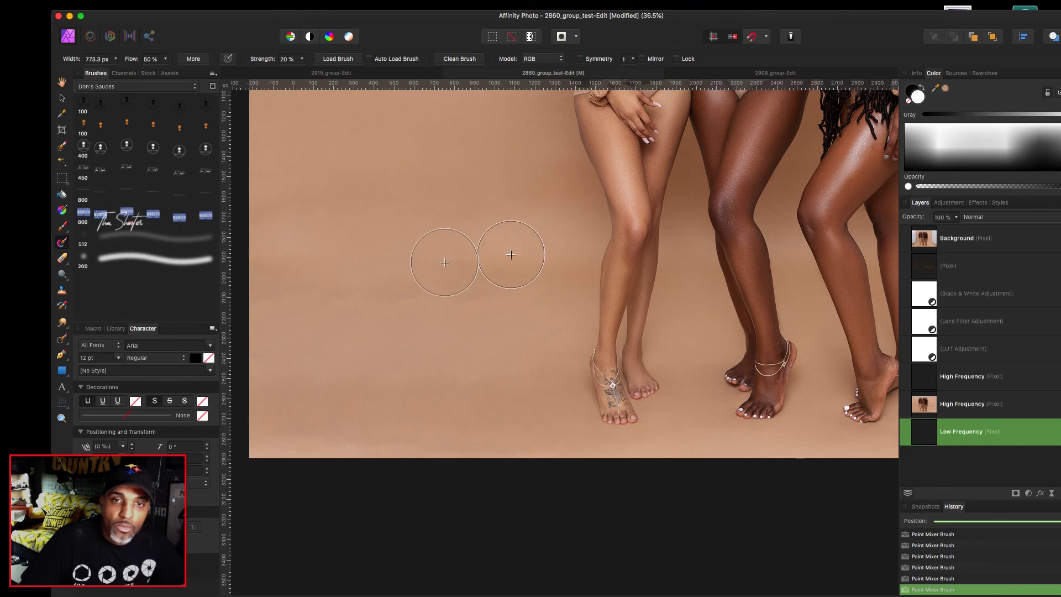
{"action": "scroll", "coordinate": [340, 326], "scroll_direction": "down", "scroll_amount": 3}
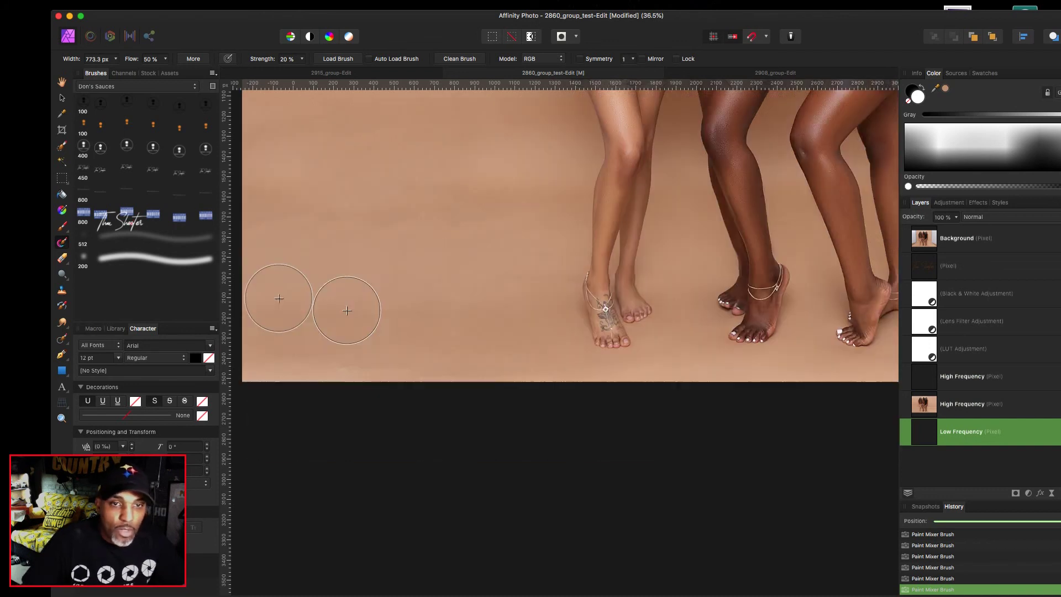
Try to blend the lower backdrop beside the first woman's legs with a 4096 px mixer brush, and undo the stroke
{"action": "scroll", "coordinate": [339, 379], "scroll_direction": "up", "scroll_amount": 4}
{"action": "key", "text": "]"}
{"action": "key", "text": "]"}
{"action": "key", "text": "]"}
{"action": "key", "text": "]"}
{"action": "key", "text": "]"}
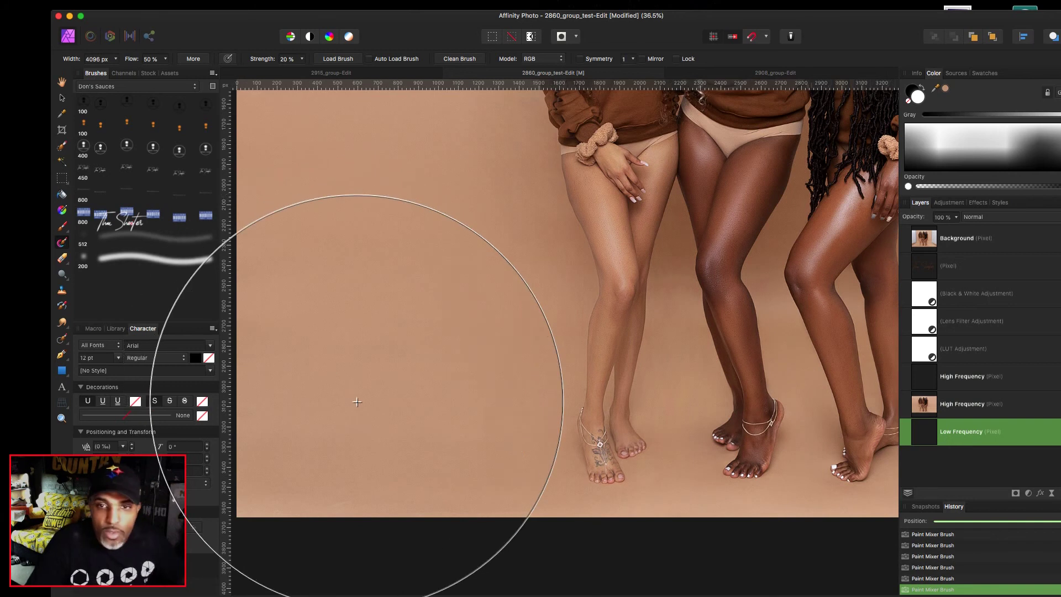
{"action": "key", "text": "super+z"}
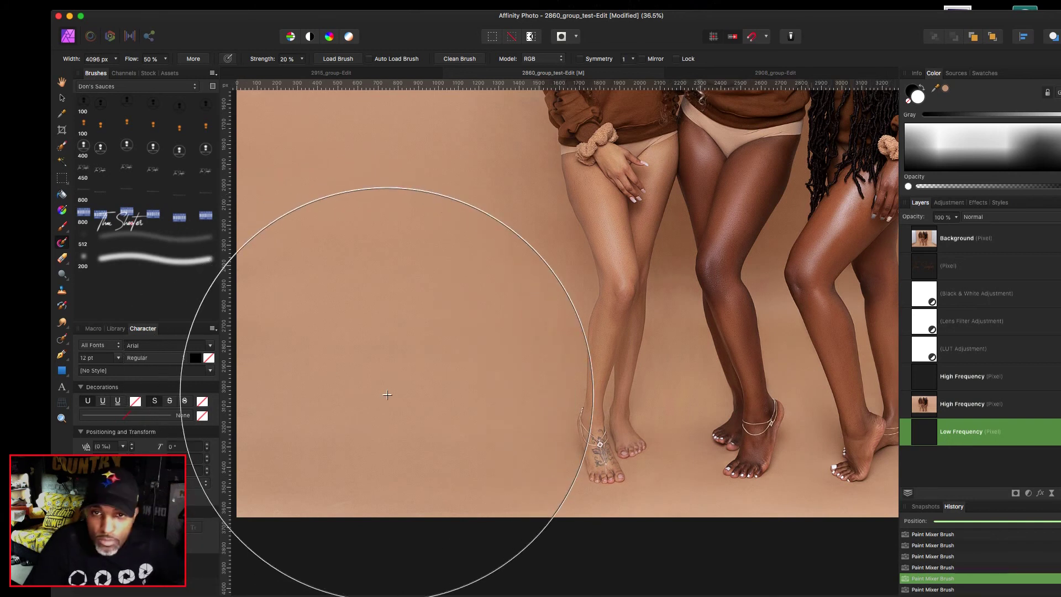
Undo the last three mixer brush strokes on the lower backdrop beside the first woman's legs
{"action": "key", "text": "super+z"}
{"action": "key", "text": "super+z"}
{"action": "key", "text": "super+z"}
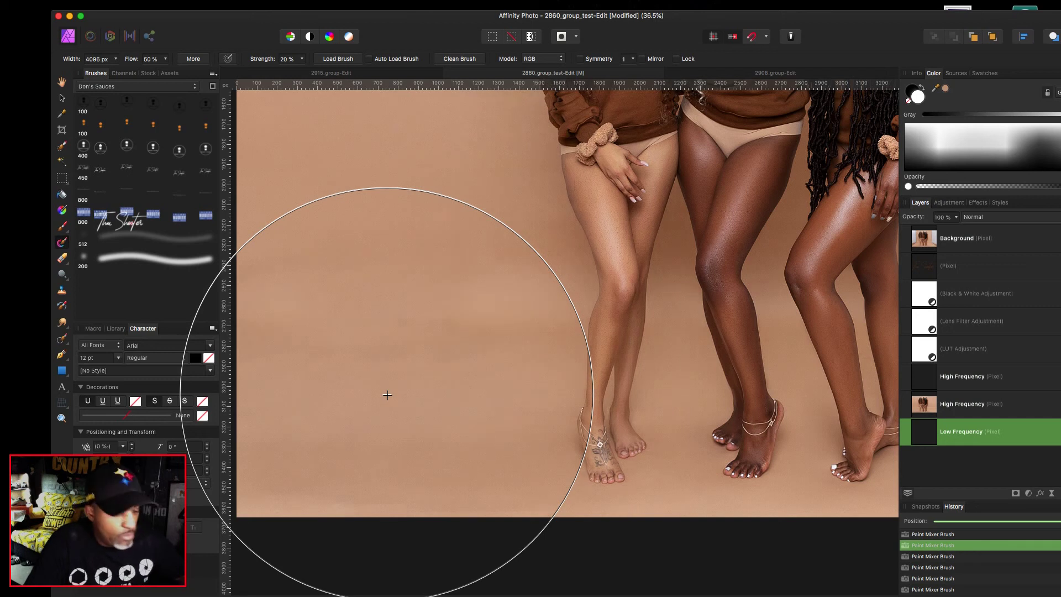
Blend the backdrop beside the first woman's thighs with a mixer brush about 1116 px wide
{"action": "key", "text": "bracketleft"}
{"action": "key", "text": "bracketleft"}
{"action": "key", "text": "bracketleft"}
{"action": "key", "text": "bracketleft"}
{"action": "key", "text": "bracketleft"}
{"action": "key", "text": "bracketleft"}
{"action": "key", "text": "bracketleft"}
{"action": "key", "text": "bracketleft"}
{"action": "key", "text": "bracketleft"}
{"action": "left_click_drag", "start_coordinate": [455, 199], "coordinate": [478, 182]}
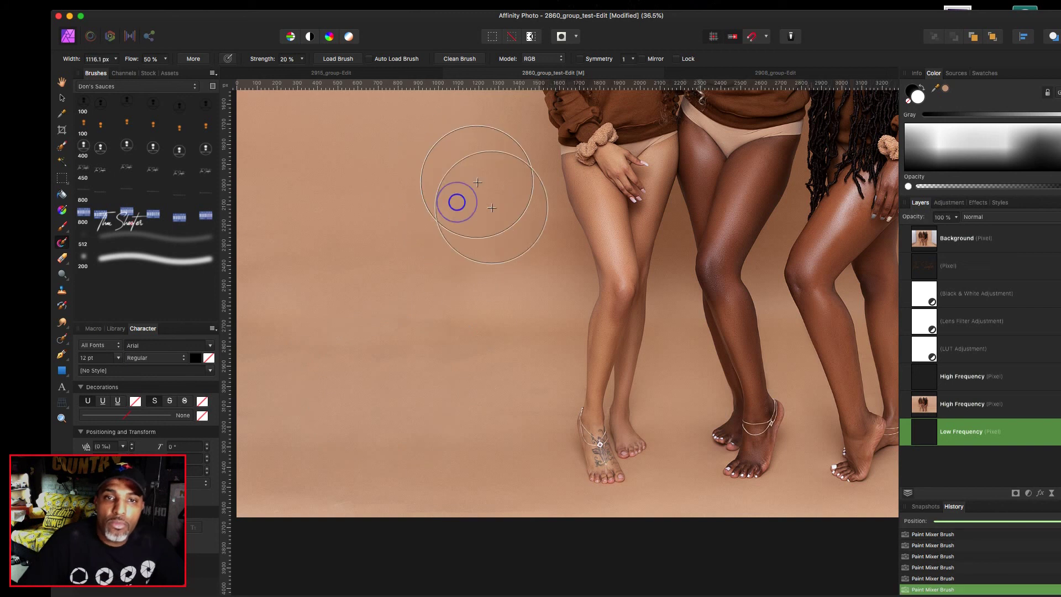
Smooth the streaks in the backdrop and floor beside the first woman's legs with a mixer brush about 1066 px wide
{"action": "key", "text": "bracketleft"}
{"action": "key", "text": "bracketleft"}
{"action": "key", "text": "bracketleft"}
{"action": "key", "text": "bracketright"}
{"action": "key", "text": "bracketright"}
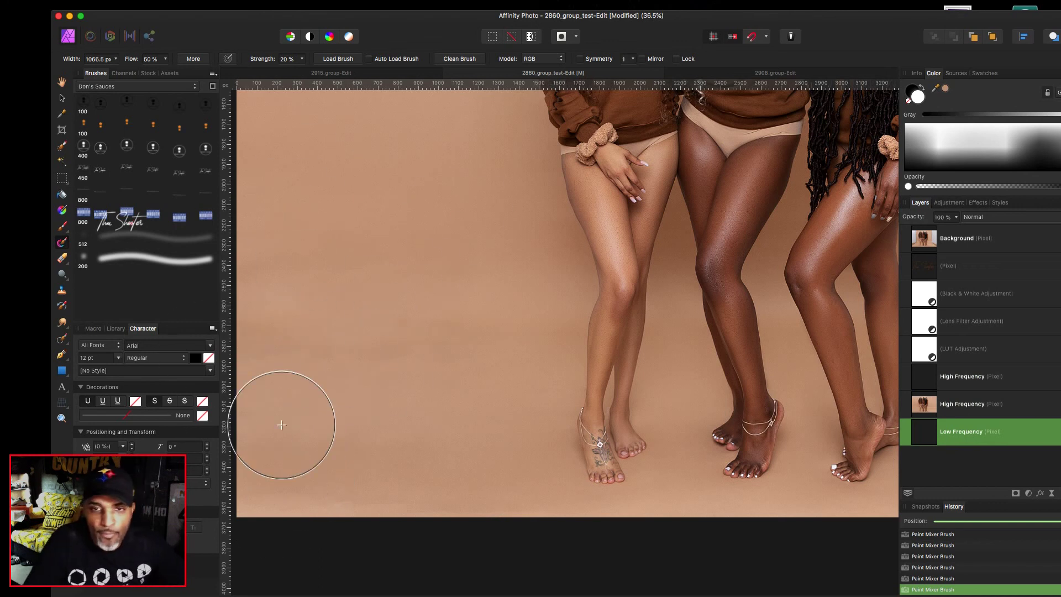
Blend the backdrop beside the first woman's torso and thighs with mixer brushes about 1865 and 1585 px wide
{"action": "scroll", "coordinate": [282, 425], "scroll_direction": "up", "scroll_amount": 8}
{"action": "key", "text": "bracketright"}
{"action": "key", "text": "bracketright"}
{"action": "key", "text": "bracketright"}
{"action": "key", "text": "bracketright"}
{"action": "key", "text": "bracketright"}
{"action": "key", "text": "bracketright"}
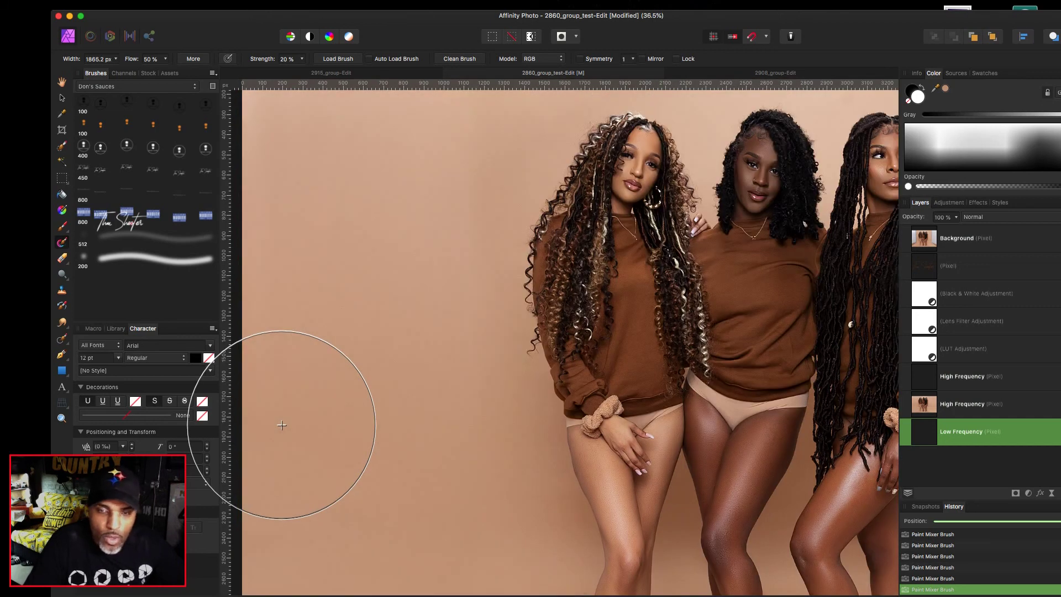
{"action": "scroll", "coordinate": [356, 396], "scroll_direction": "down", "scroll_amount": 3}
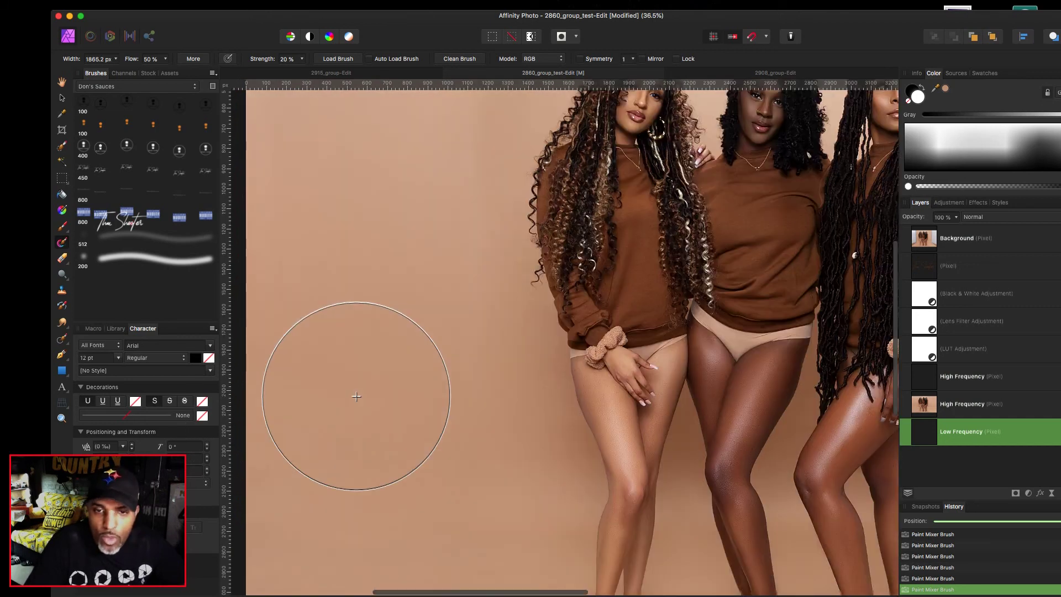
{"action": "key", "text": "bracketleft"}
{"action": "key", "text": "bracketleft"}
{"action": "key", "text": "bracketleft"}
{"action": "key", "text": "bracketleft"}
{"action": "key", "text": "bracketleft"}
{"action": "key", "text": "bracketleft"}
{"action": "key", "text": "bracketleft"}
{"action": "key", "text": "bracketleft"}
{"action": "key", "text": "bracketleft"}
{"action": "key", "text": "bracketleft"}
{"action": "key", "text": "bracketleft"}
{"action": "key", "text": "bracketleft"}
{"action": "key", "text": "bracketleft"}
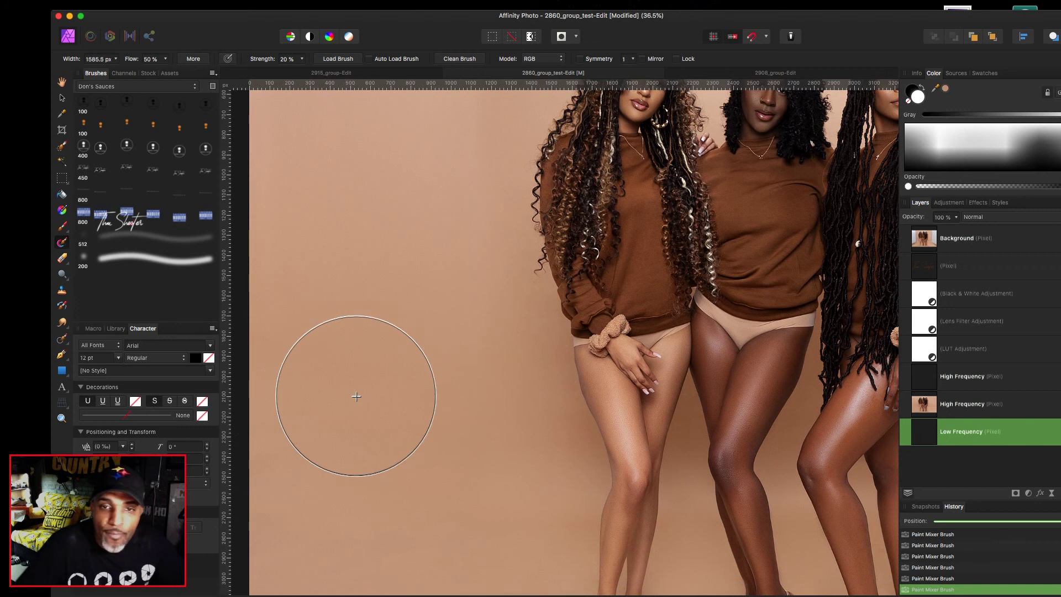
Even out the backdrop near the first woman's thigh with a mixer brush about 443 px wide, and farther out with one about 1026 px wide
{"action": "key", "text": "bracketleft"}
{"action": "key", "text": "bracketleft"}
{"action": "key", "text": "bracketleft"}
{"action": "key", "text": "bracketleft"}
{"action": "key", "text": "bracketleft"}
{"action": "key", "text": "bracketleft"}
{"action": "key", "text": "bracketright"}
{"action": "key", "text": "bracketright"}
{"action": "key", "text": "bracketright"}
{"action": "key", "text": "bracketright"}
{"action": "key", "text": "bracketright"}
{"action": "key", "text": "bracketright"}
{"action": "key", "text": "bracketright"}
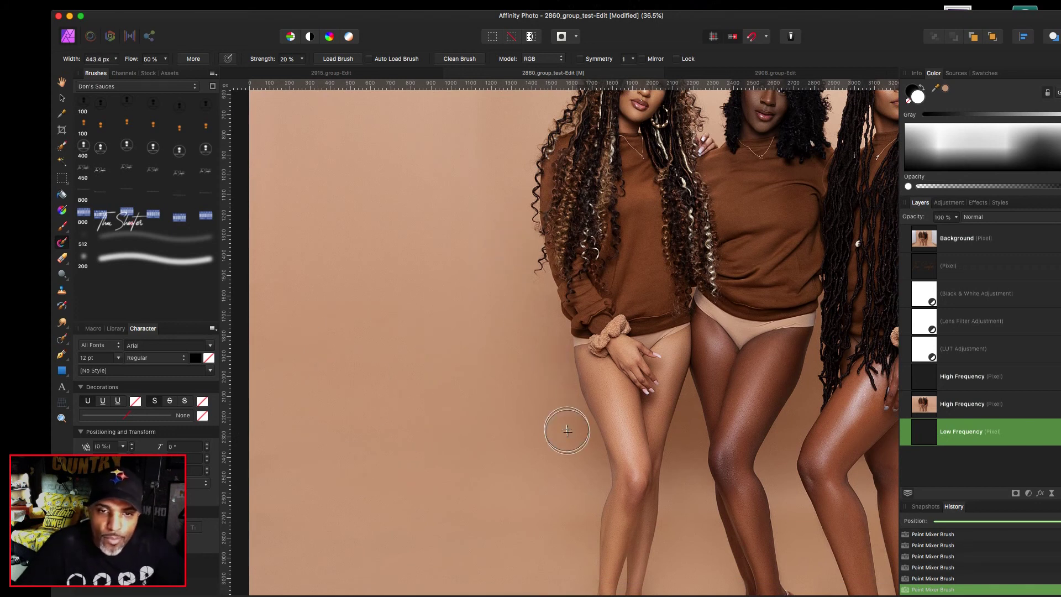
{"action": "key", "text": "bracketright"}
{"action": "key", "text": "bracketright"}
{"action": "key", "text": "bracketright"}
{"action": "key", "text": "bracketright"}
{"action": "key", "text": "bracketright"}
{"action": "key", "text": "bracketright"}
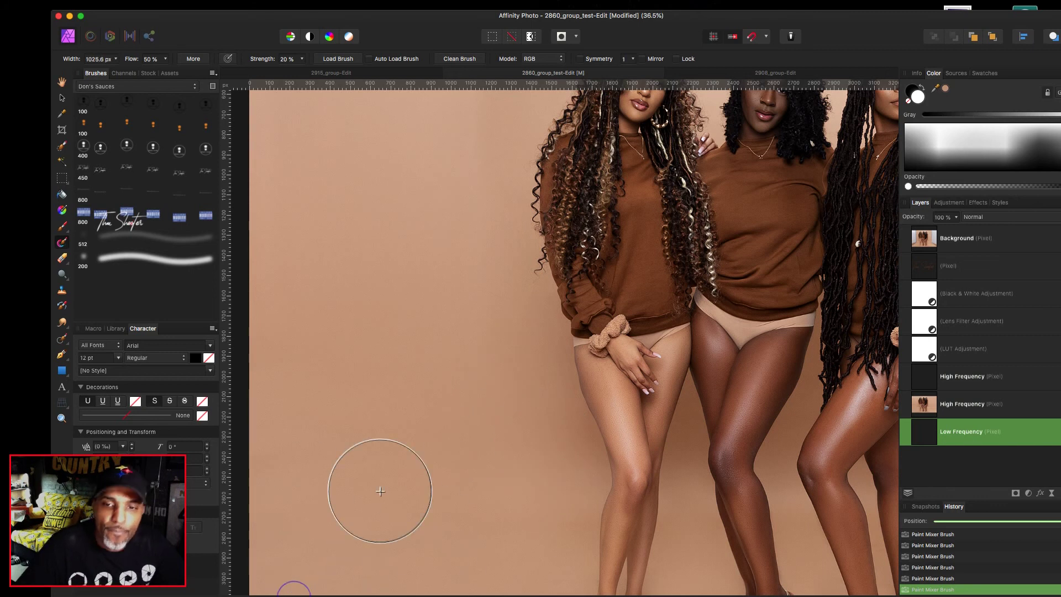
Blend the backdrop close to the first woman's shins with a mixer brush about 387 px wide
{"action": "scroll", "coordinate": [380, 490], "scroll_direction": "down", "scroll_amount": 10}
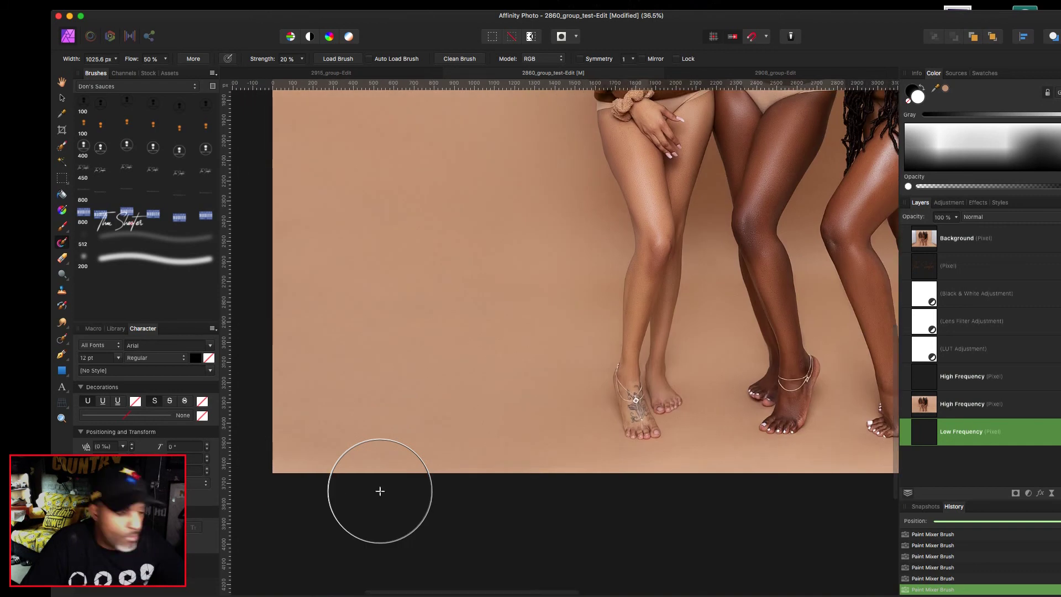
{"action": "key", "text": "bracketleft"}
{"action": "key", "text": "bracketleft"}
{"action": "key", "text": "bracketleft"}
{"action": "key", "text": "bracketleft"}
{"action": "key", "text": "bracketleft"}
{"action": "key", "text": "bracketleft"}
{"action": "key", "text": "bracketleft"}
{"action": "key", "text": "bracketleft"}
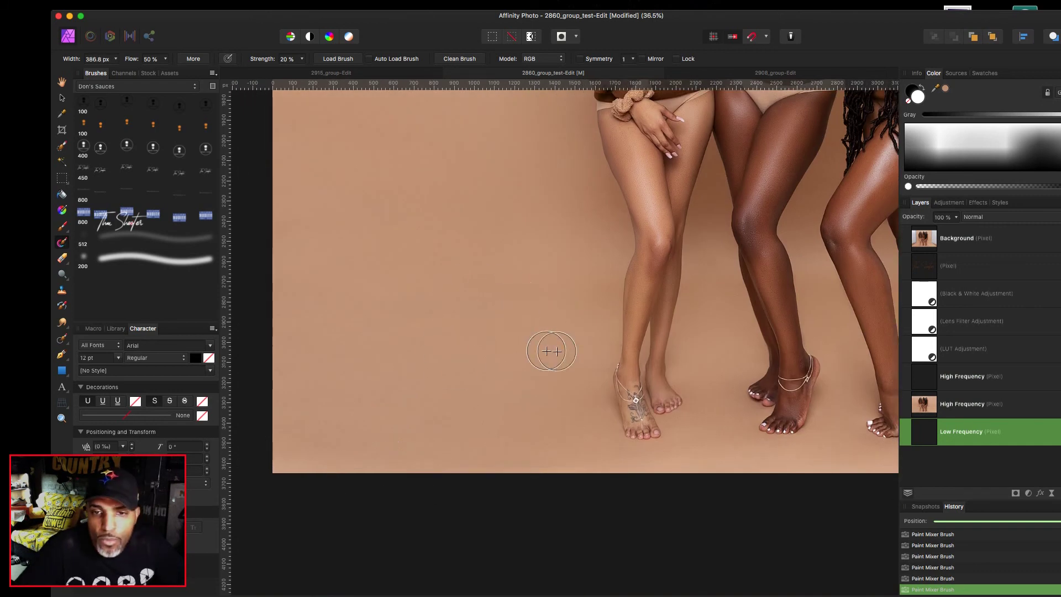
{"action": "mouse_move", "coordinate": [599, 340]}
{"action": "left_mouse_down"}
{"action": "mouse_move", "coordinate": [607, 354]}
{"action": "mouse_move", "coordinate": [599, 338]}
{"action": "left_mouse_up"}
Smooth the lower backdrop and floor beside the first woman's feet with a mixer brush about 1214 px wide
{"action": "key", "text": "bracketright"}
{"action": "key", "text": "bracketright"}
{"action": "key", "text": "bracketright"}
{"action": "key", "text": "bracketright"}
{"action": "key", "text": "bracketright"}
{"action": "key", "text": "bracketright"}
{"action": "key", "text": "bracketright"}
{"action": "key", "text": "bracketright"}
{"action": "key", "text": "bracketright"}
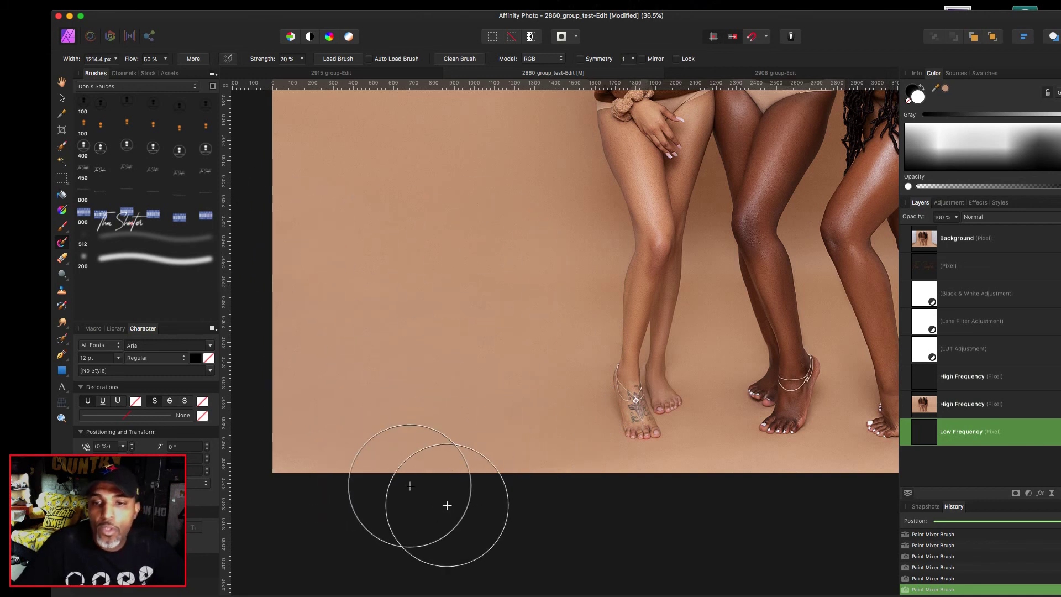
Add a Curves adjustment above the Black & White adjustment layer and invert its mask
{"action": "scroll", "coordinate": [410, 486], "scroll_direction": "up", "scroll_amount": 3}
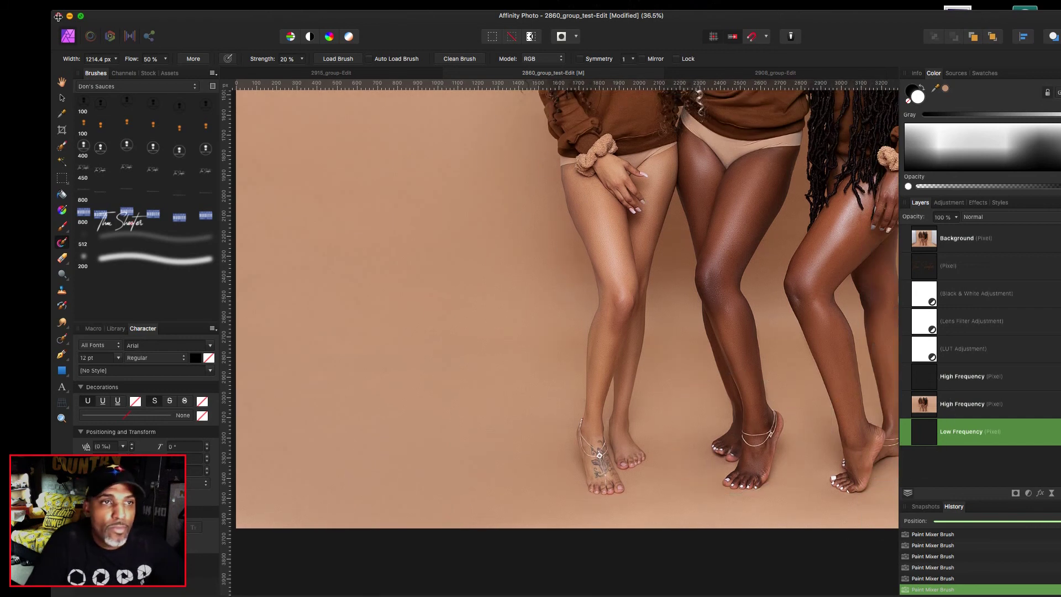
{"action": "left_click_drag", "start_coordinate": [138, 22], "coordinate": [92, 20]}
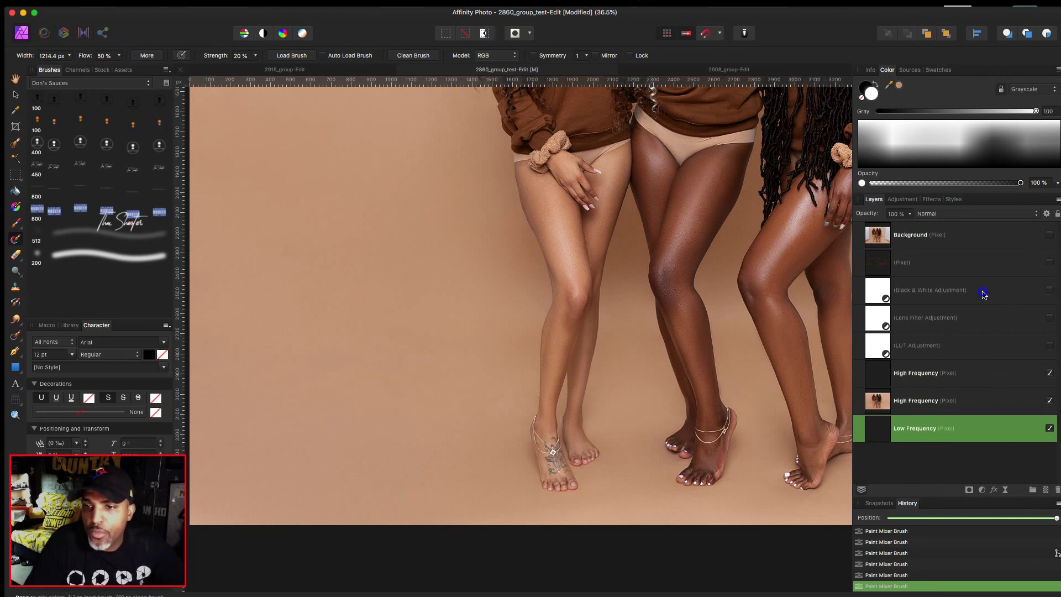
{"action": "left_click", "coordinate": [983, 292]}
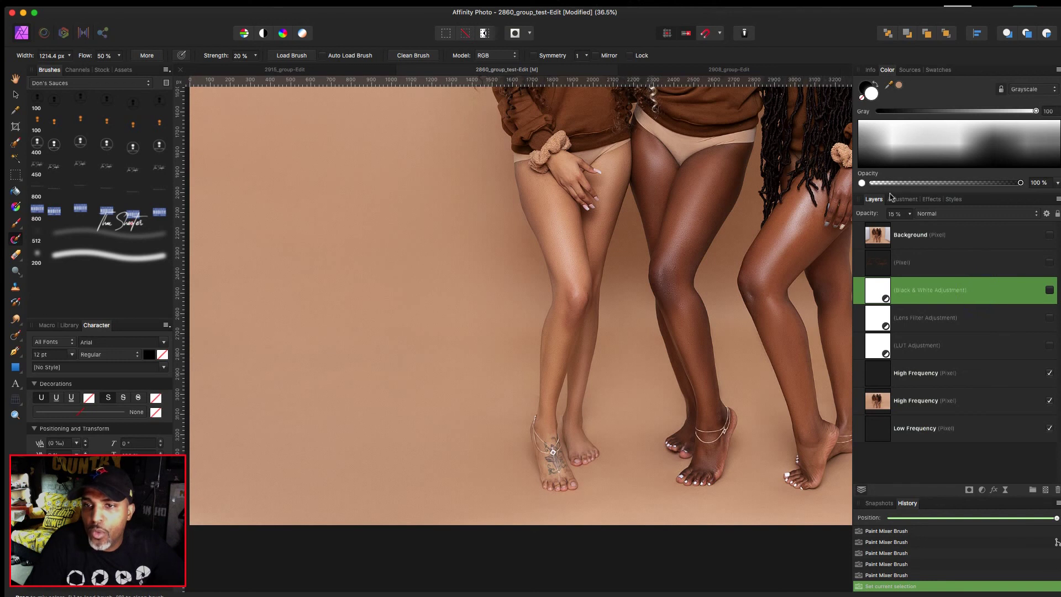
{"action": "left_click", "coordinate": [902, 199]}
{"action": "left_click", "coordinate": [895, 360]}
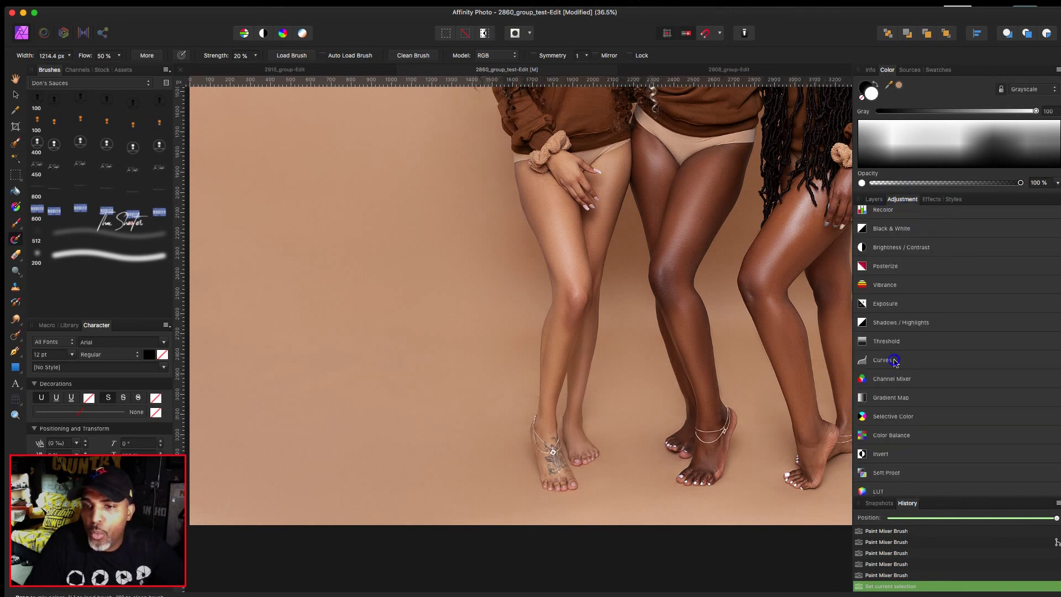
{"action": "left_click", "coordinate": [876, 199]}
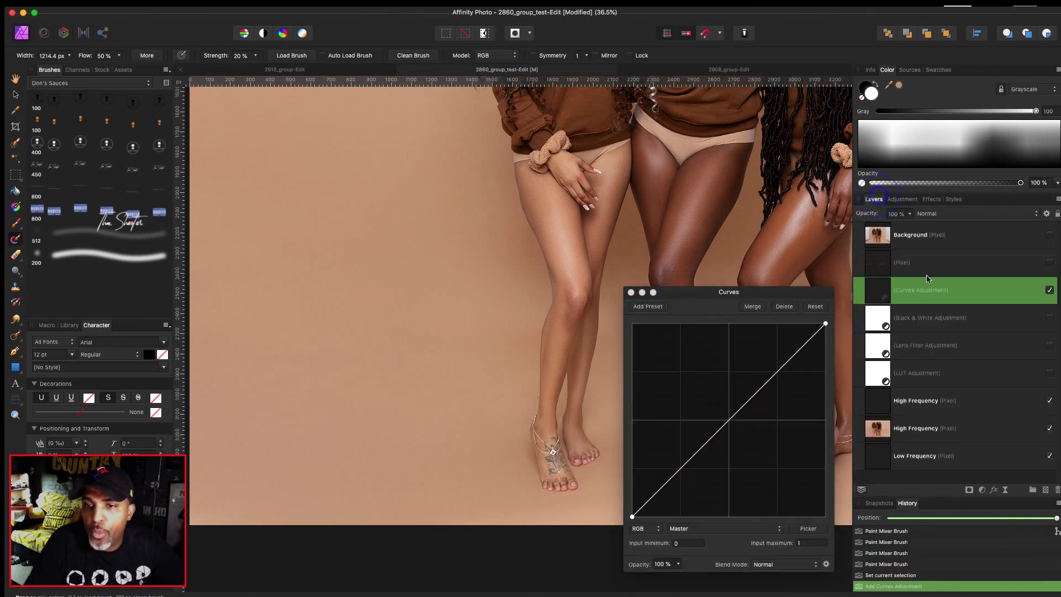
{"action": "key", "text": "super+i"}
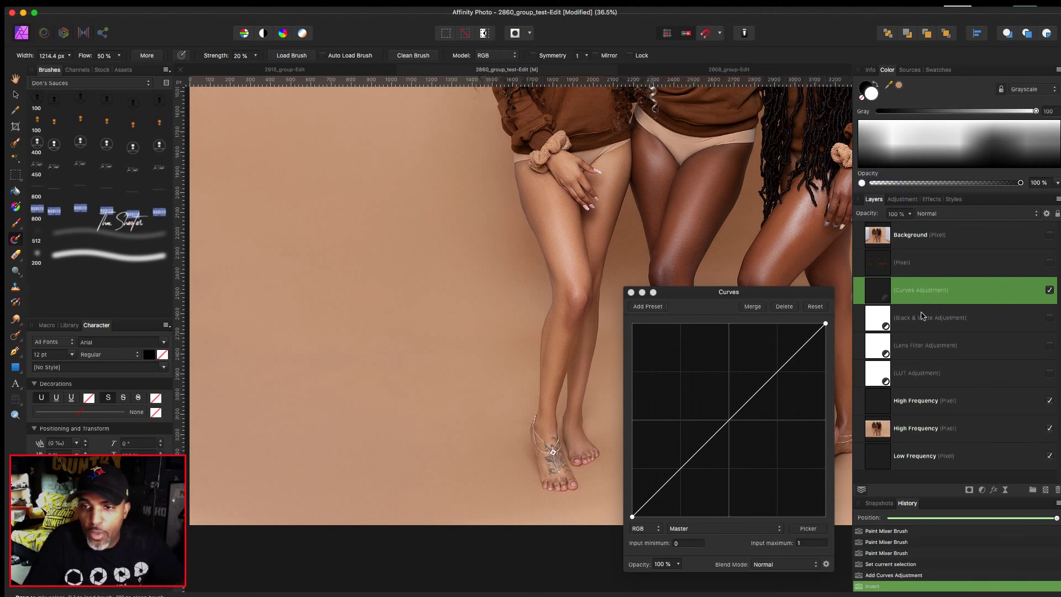
Duplicate the inverted Curves layer, then set the lower copy's blend mode to Multiply and the upper copy's to Screen
{"action": "key", "text": "super+j"}
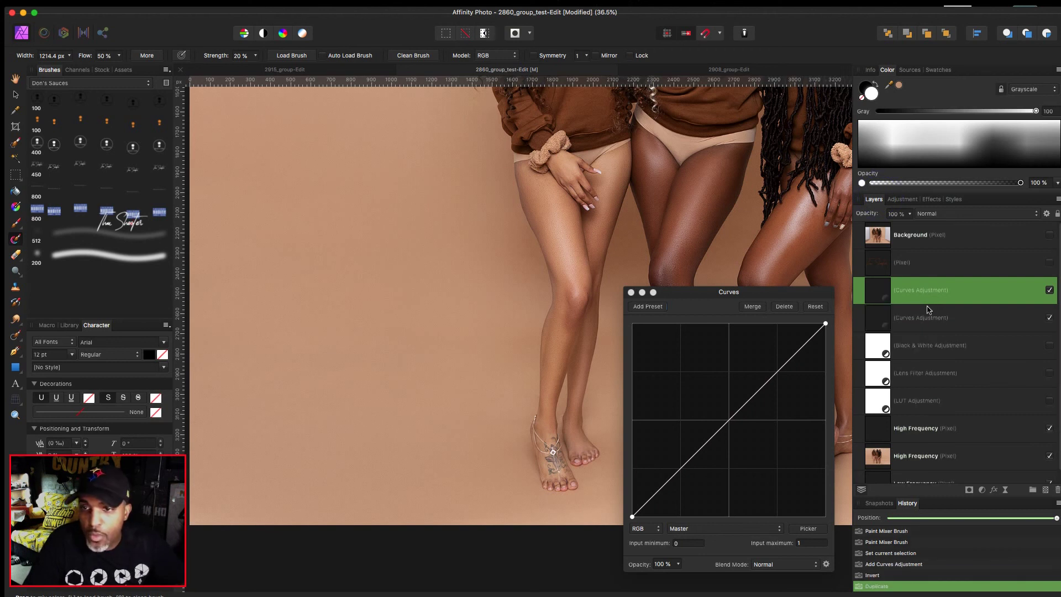
{"action": "left_click", "coordinate": [932, 320]}
{"action": "left_click", "coordinate": [945, 213]}
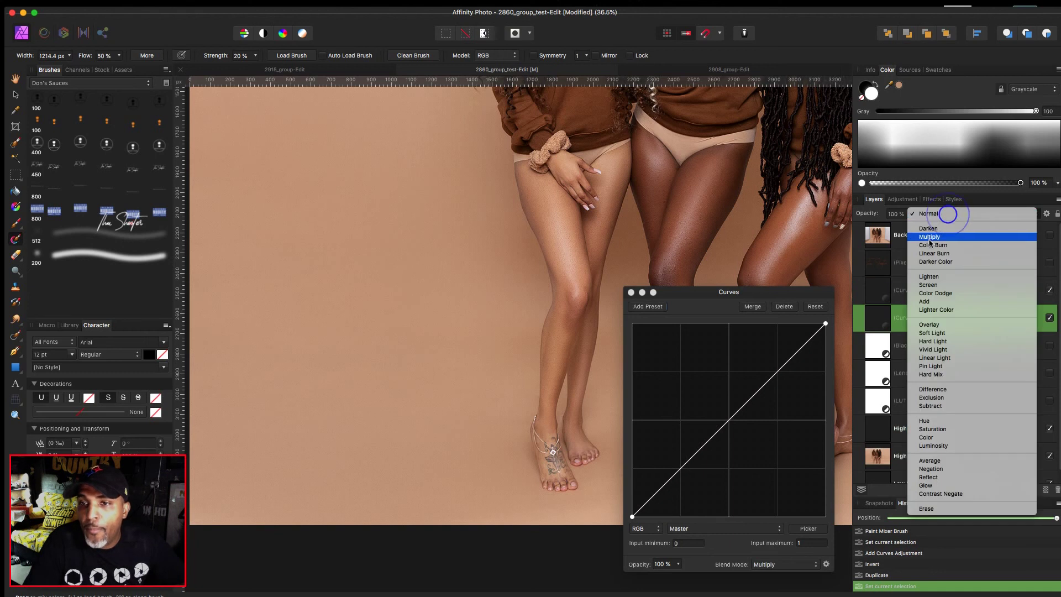
{"action": "left_click", "coordinate": [928, 240]}
{"action": "left_click", "coordinate": [920, 292]}
{"action": "left_click", "coordinate": [942, 213]}
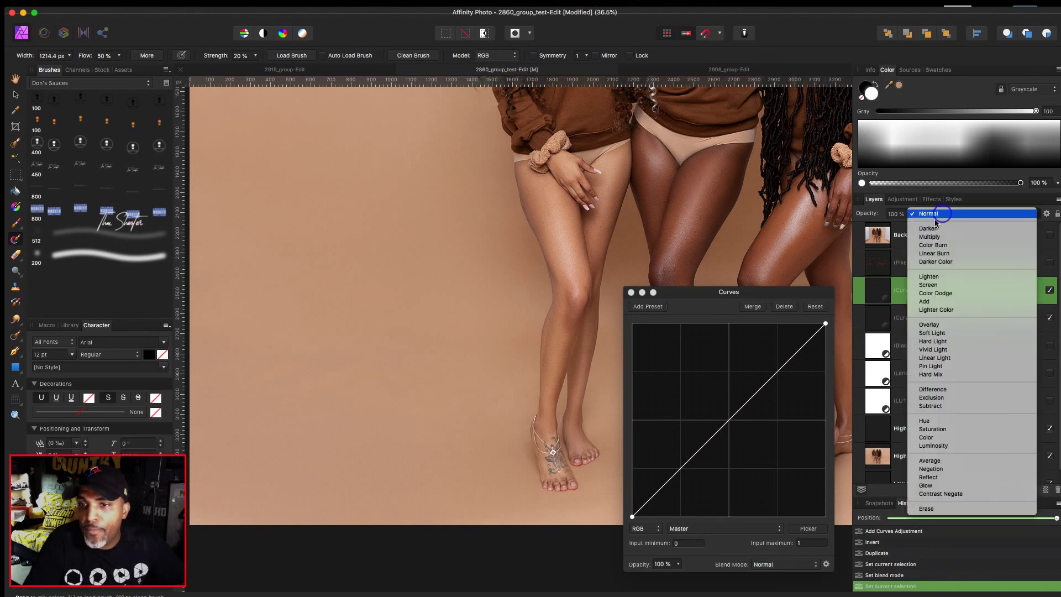
{"action": "left_click", "coordinate": [928, 285]}
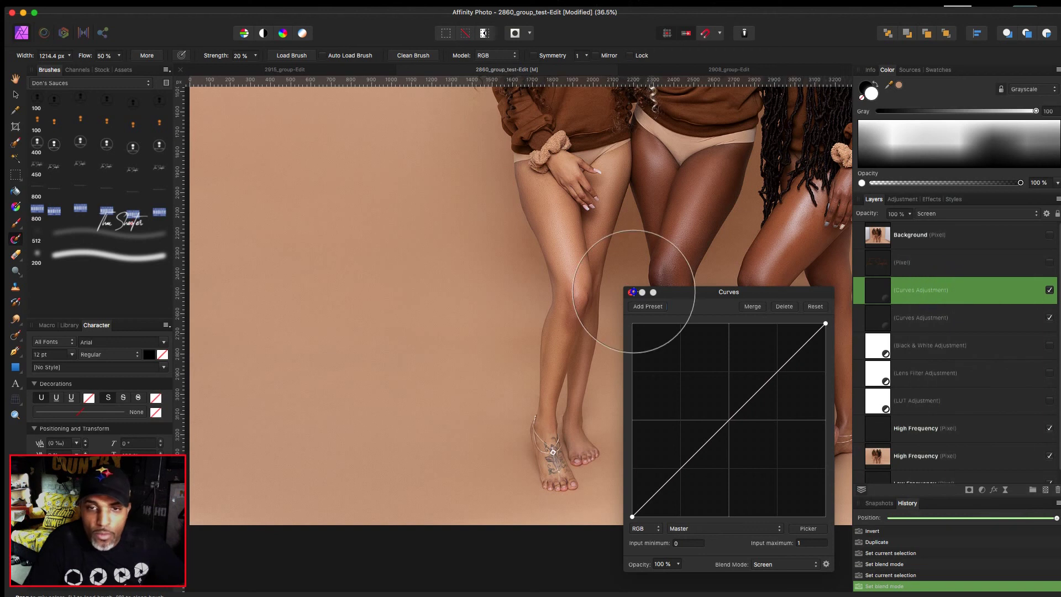
{"action": "left_click", "coordinate": [632, 293]}
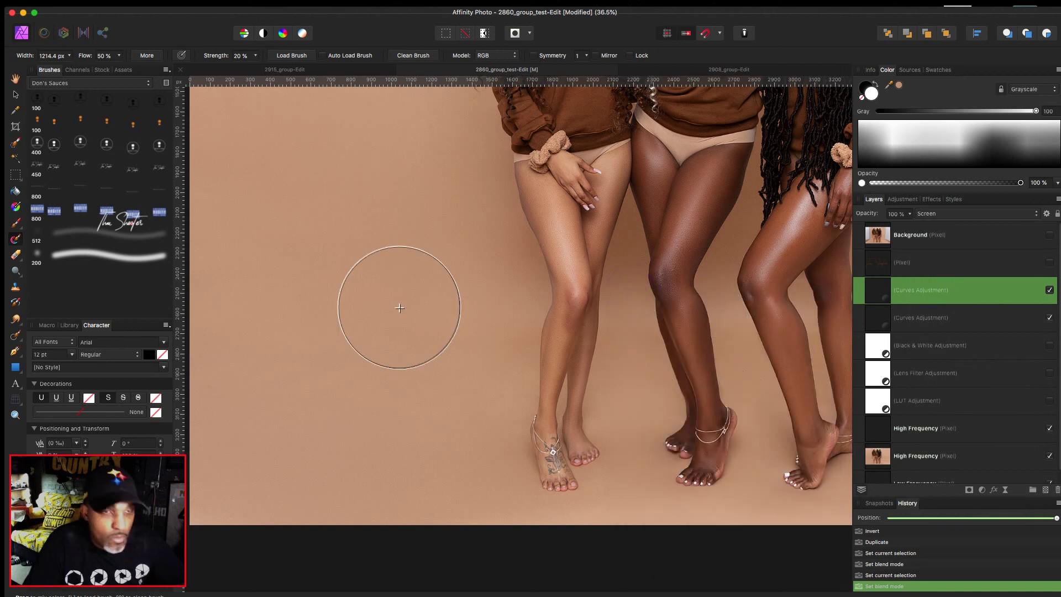
Choose the soft 512 px paint brush and set its opacity to 50%
{"action": "key", "text": "b"}
{"action": "left_click", "coordinate": [149, 236]}
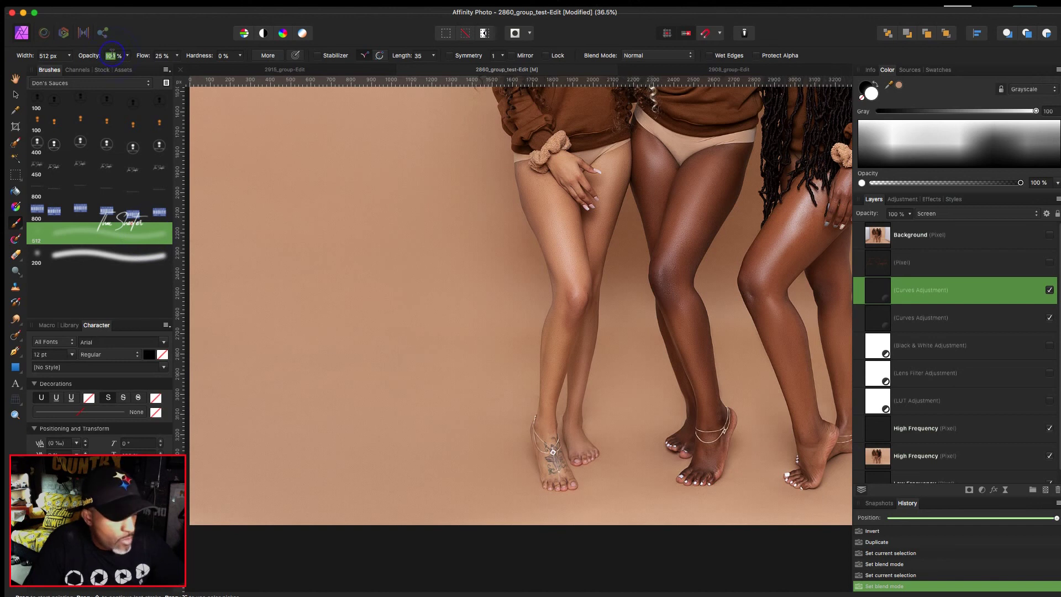
{"action": "type", "text": "50"}
{"action": "key", "text": "Return"}
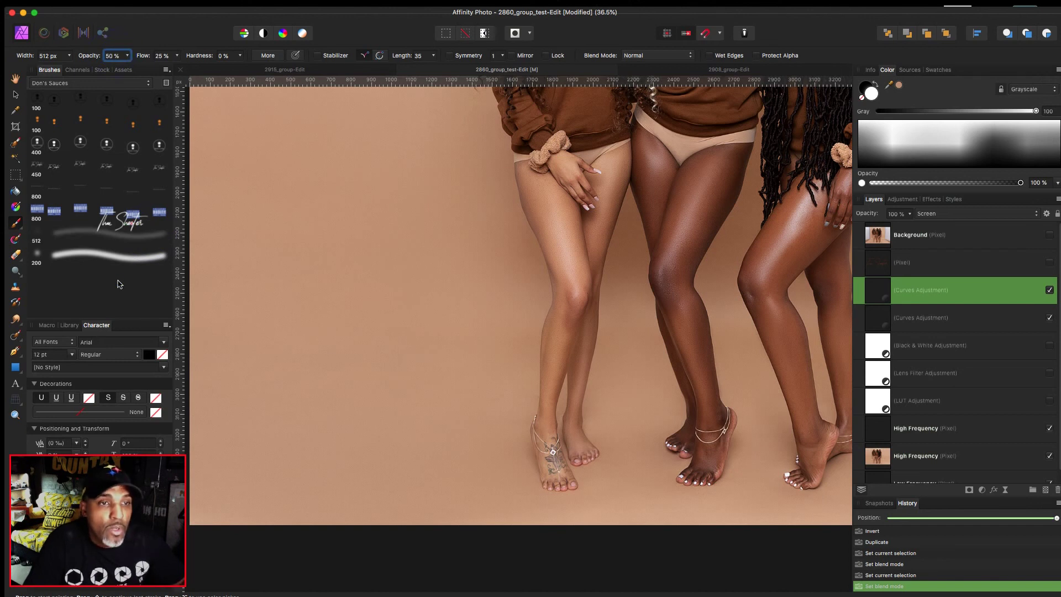
Brighten the highlights on the first woman's legs by painting white on the Screen Curves mask with brushes about 140 to 239 px wide
{"action": "scroll", "coordinate": [543, 203], "scroll_direction": "right", "scroll_amount": 5}
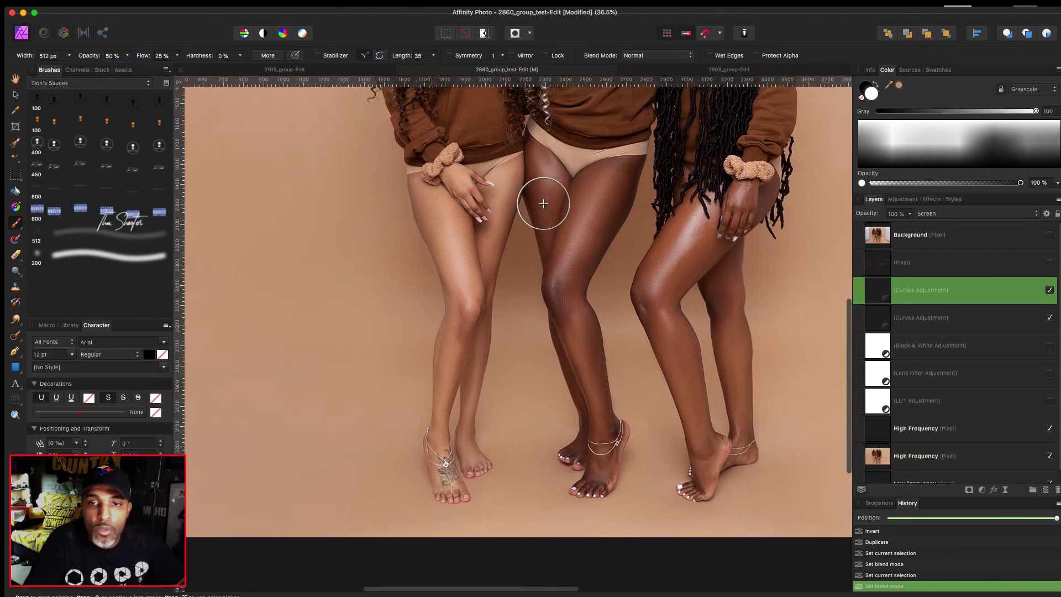
{"action": "key", "text": "["}
{"action": "key", "text": "["}
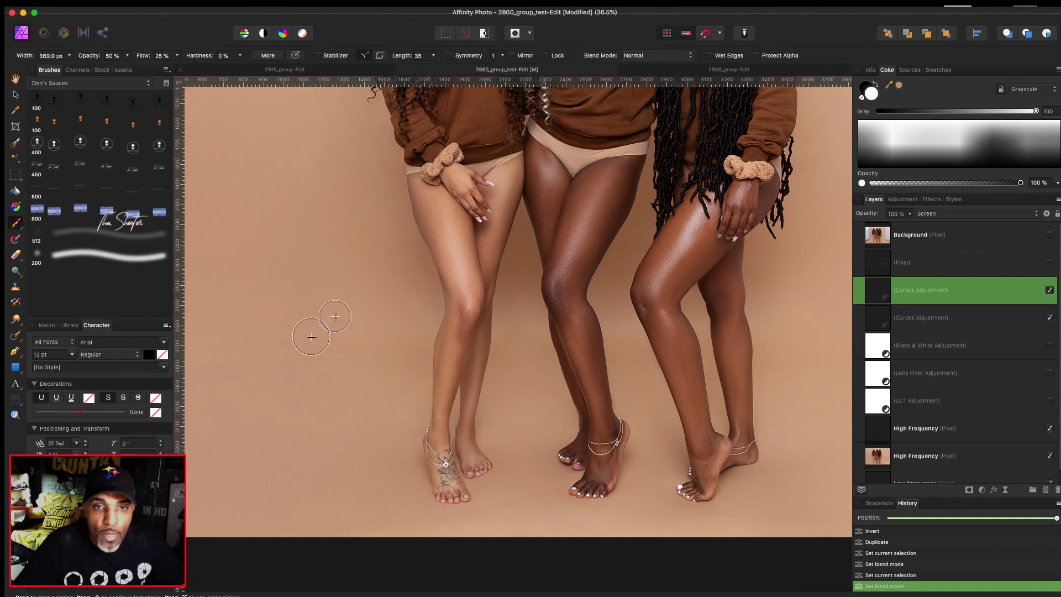
{"action": "key", "text": "["}
{"action": "mouse_move", "coordinate": [441, 203]}
{"action": "left_mouse_down"}
{"action": "mouse_move", "coordinate": [459, 284]}
{"action": "mouse_move", "coordinate": [434, 202]}
{"action": "left_mouse_up"}
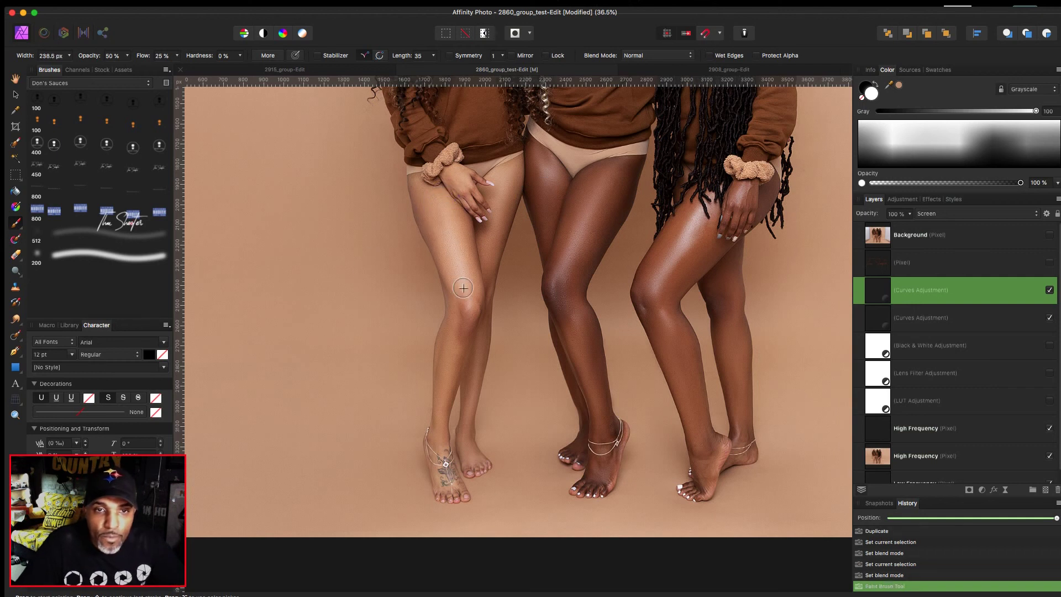
{"action": "left_click", "coordinate": [462, 321]}
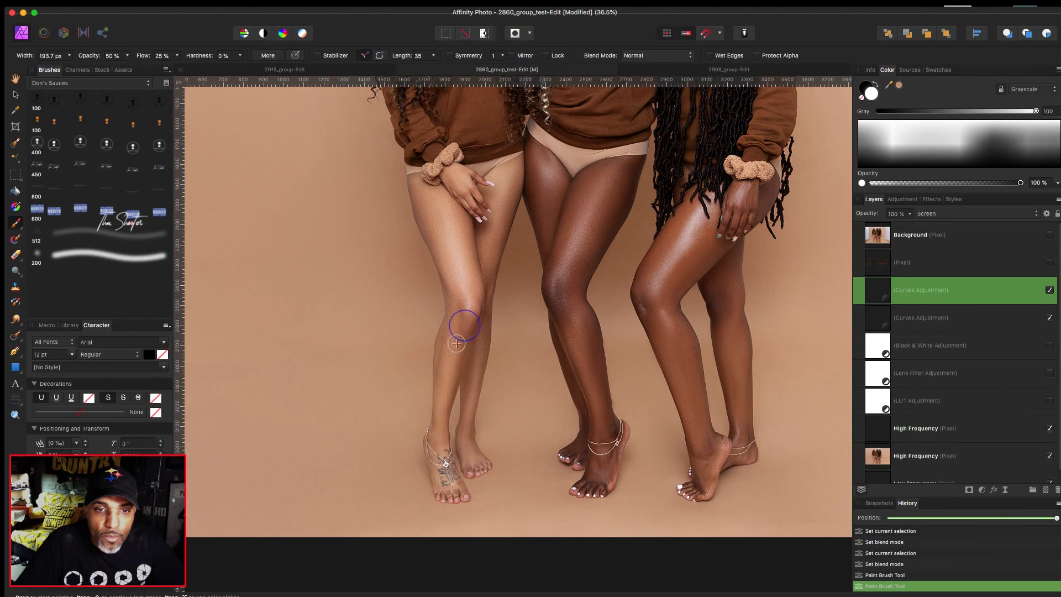
{"action": "left_click", "coordinate": [479, 343]}
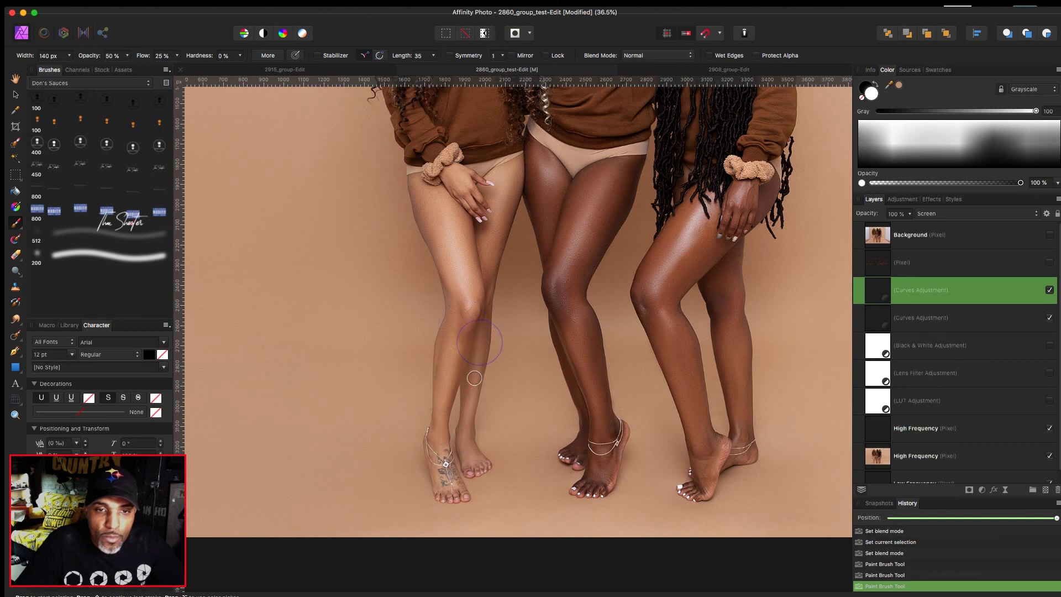
{"action": "left_click", "coordinate": [488, 253]}
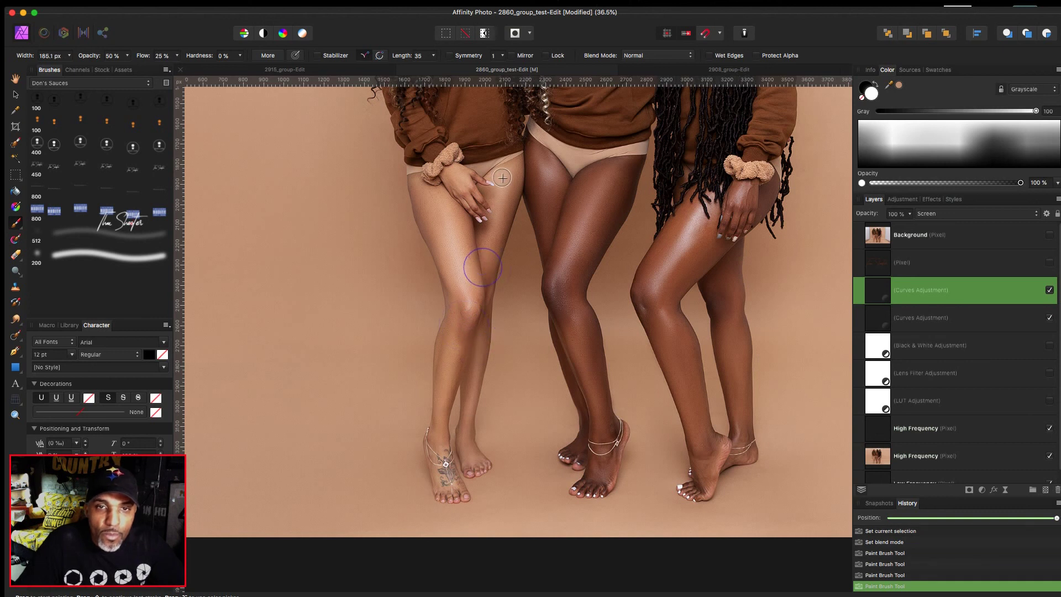
Paint white over the highlights on the second woman's thighs and knee on the Screen Curves mask, using a brush about 213 px wide
{"action": "left_click", "coordinate": [560, 196]}
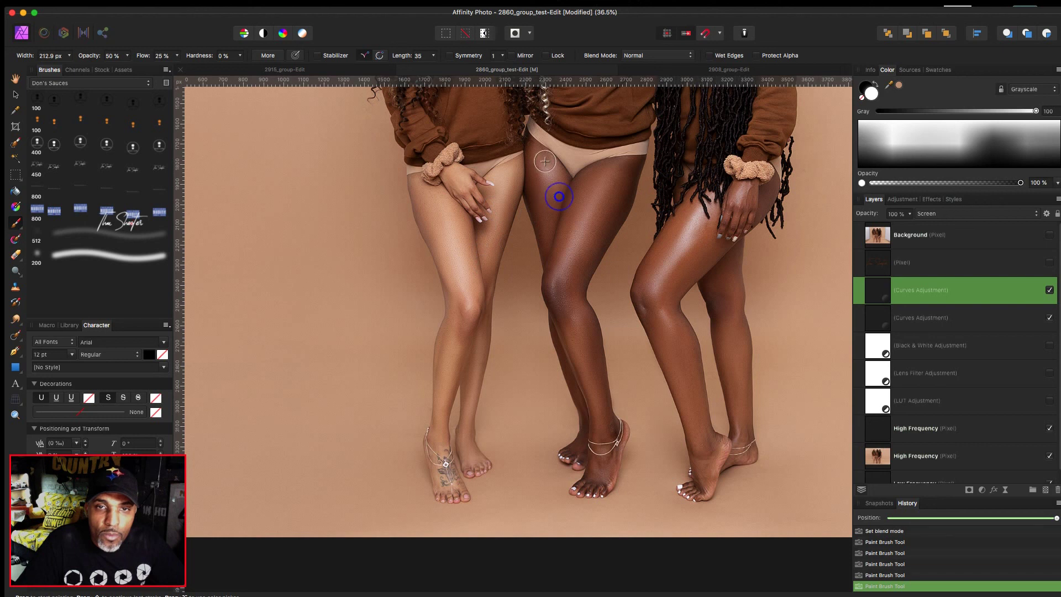
{"action": "left_click_drag", "start_coordinate": [568, 263], "coordinate": [602, 199]}
{"action": "key", "text": "]"}
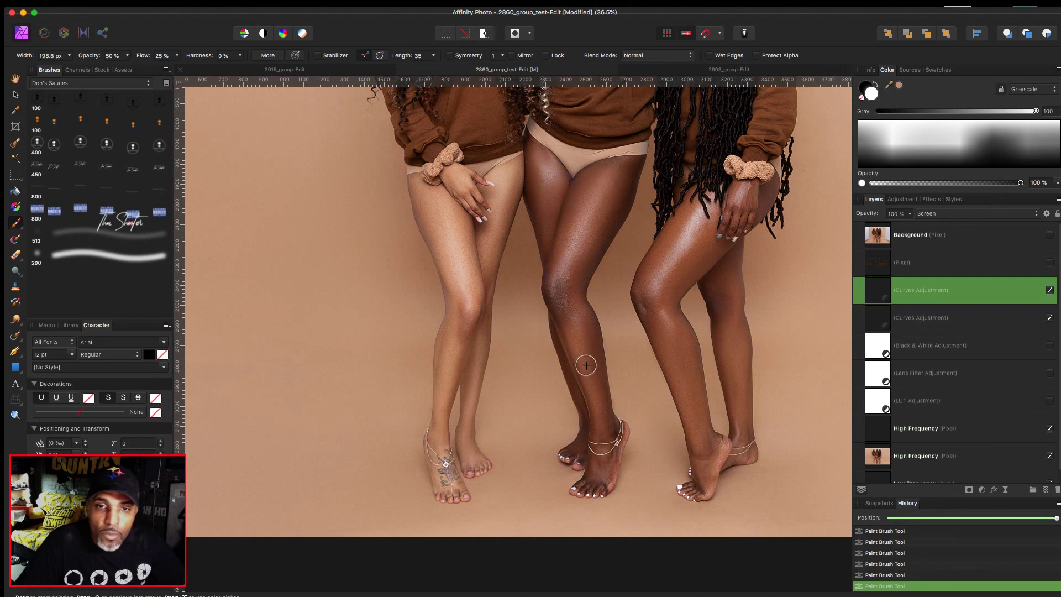
Brighten the third woman's legs and hand on the Screen Curves mask with brushes about 162 and 125 px wide
{"action": "key", "text": "bracketleft"}
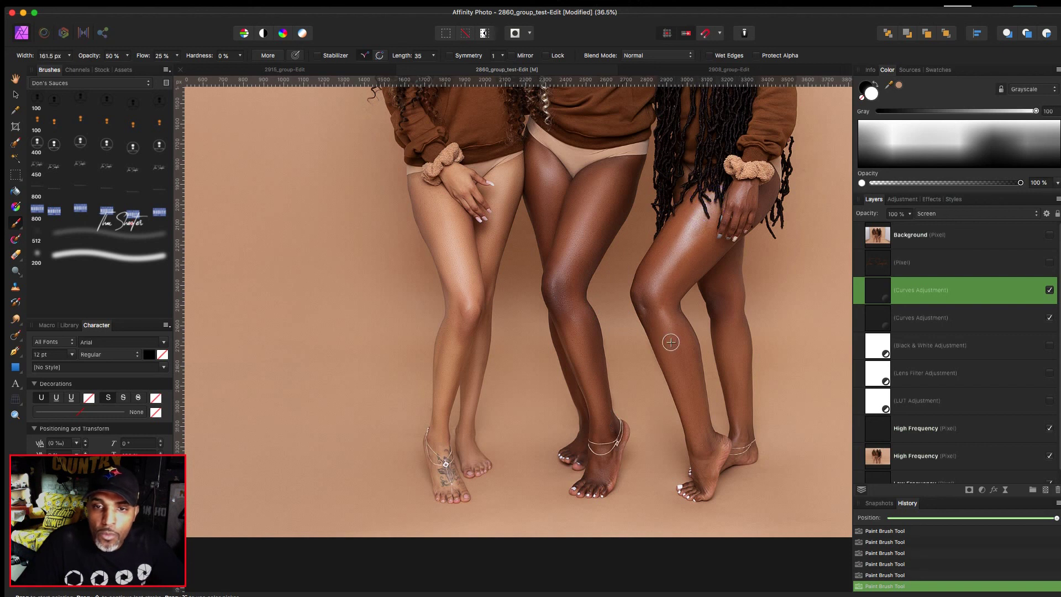
{"action": "key", "text": "bracketleft"}
{"action": "key", "text": "bracketleft"}
{"action": "key", "text": "bracketleft"}
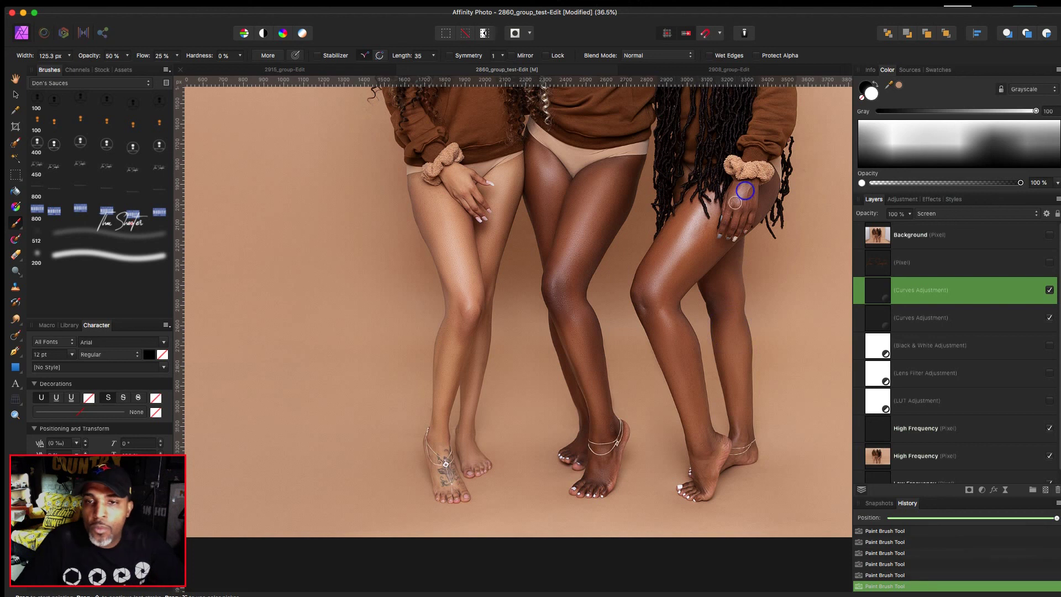
{"action": "scroll", "coordinate": [745, 190], "scroll_direction": "up", "scroll_amount": 10}
{"action": "scroll", "coordinate": [491, 264], "scroll_direction": "up", "scroll_amount": 3}
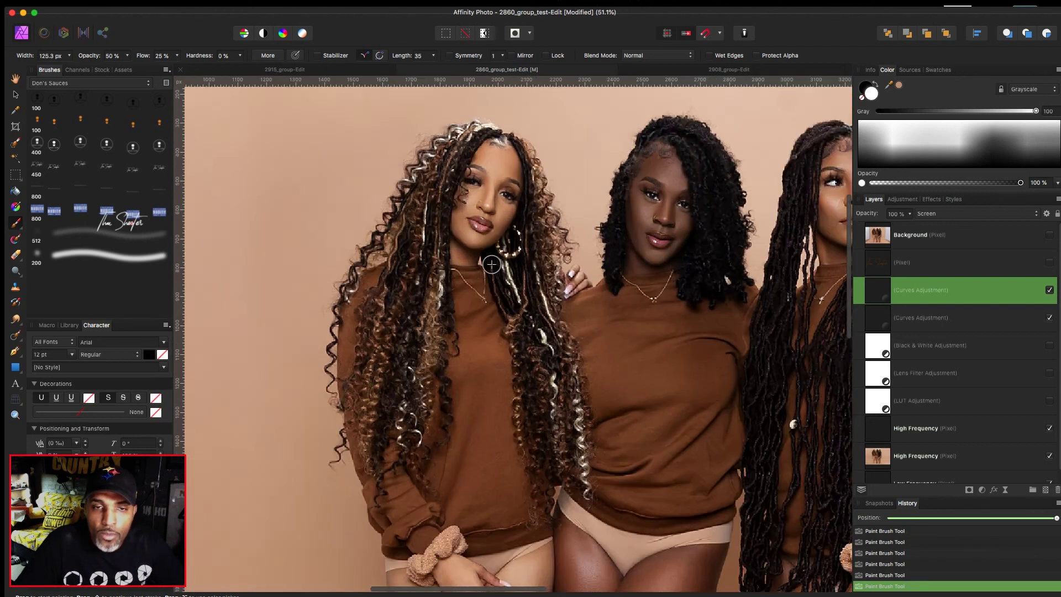
Brighten the highlights on the first and second women's faces on the Screen Curves mask, using brushes about 37 to 72 px wide
{"action": "scroll", "coordinate": [491, 264], "scroll_direction": "up", "scroll_amount": 2}
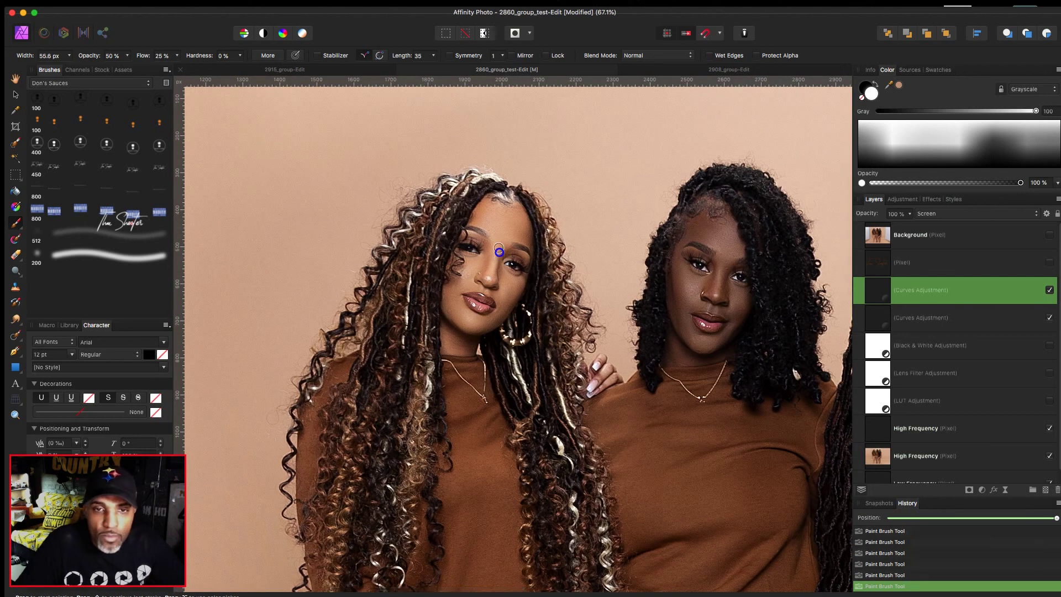
{"action": "key", "text": "bracketright"}
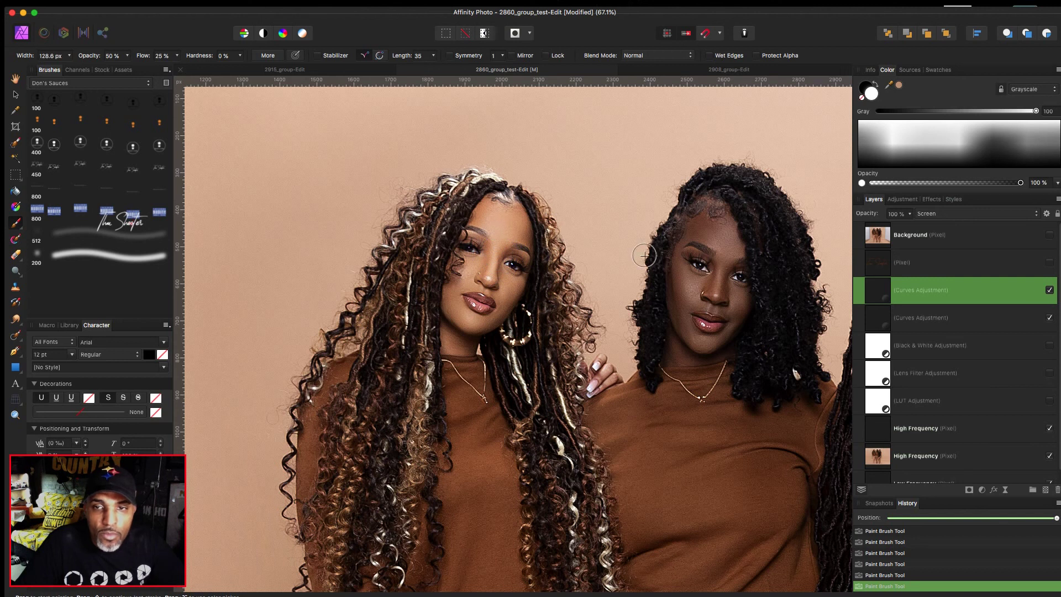
{"action": "key", "text": "bracketleft"}
{"action": "key", "text": "bracketleft"}
{"action": "key", "text": "bracketleft"}
{"action": "key", "text": "bracketleft"}
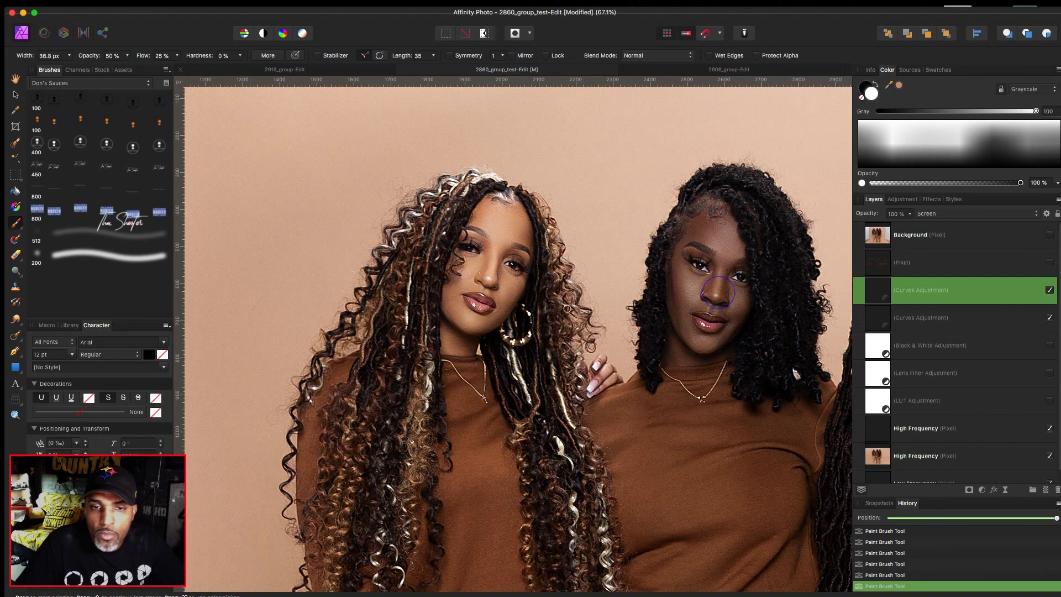
{"action": "key", "text": "bracketright"}
{"action": "key", "text": "bracketright"}
{"action": "key", "text": "bracketright"}
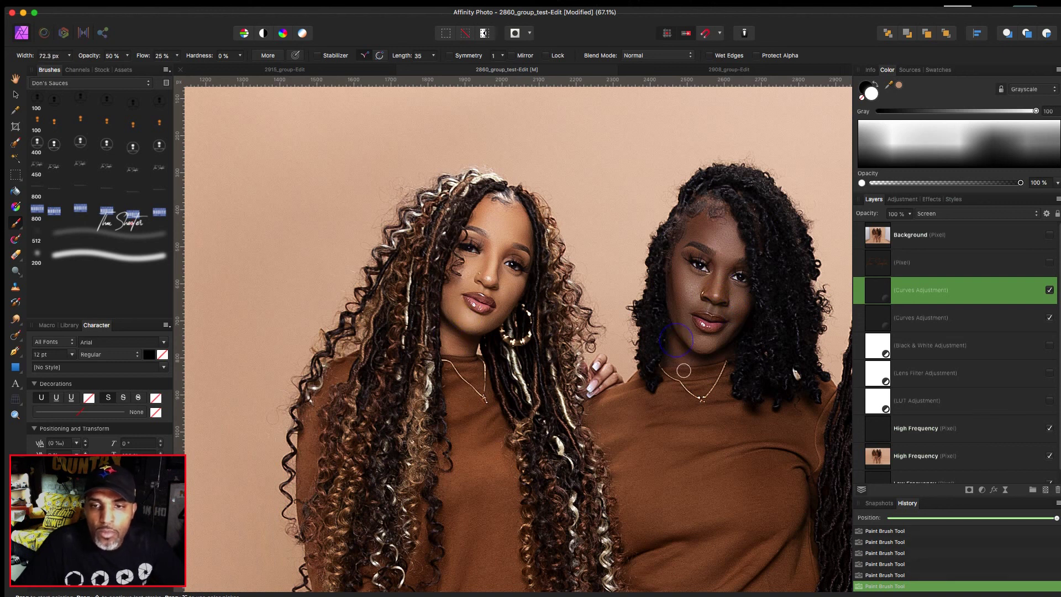
Paint white over the third woman's facial highlights and chin on the Screen Curves mask, using brushes about 68 to 89 px wide
{"action": "scroll", "coordinate": [684, 371], "scroll_direction": "right", "scroll_amount": 10}
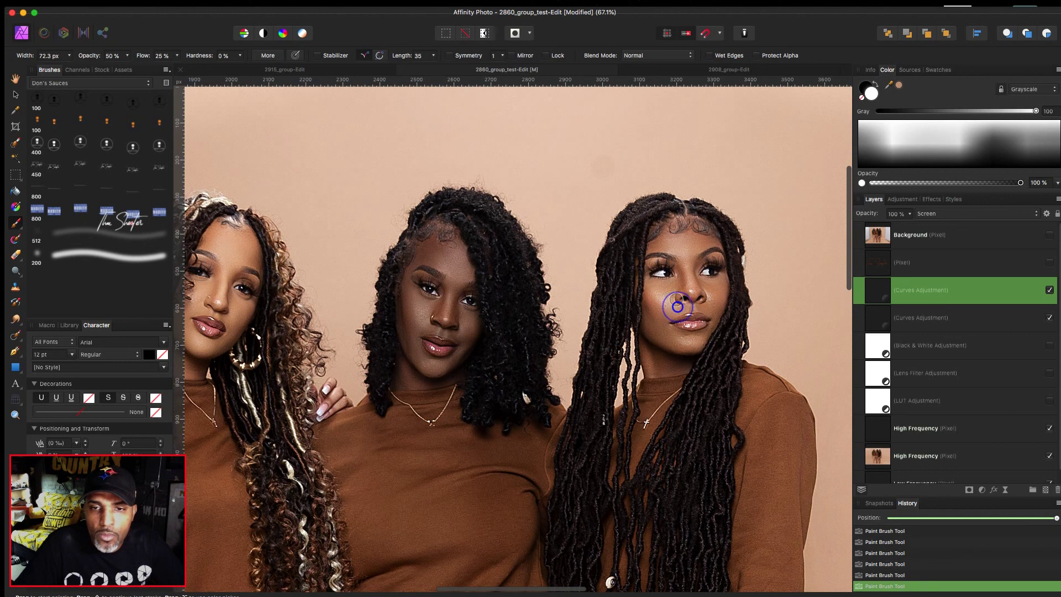
{"action": "left_click_drag", "start_coordinate": [689, 258], "coordinate": [695, 300]}
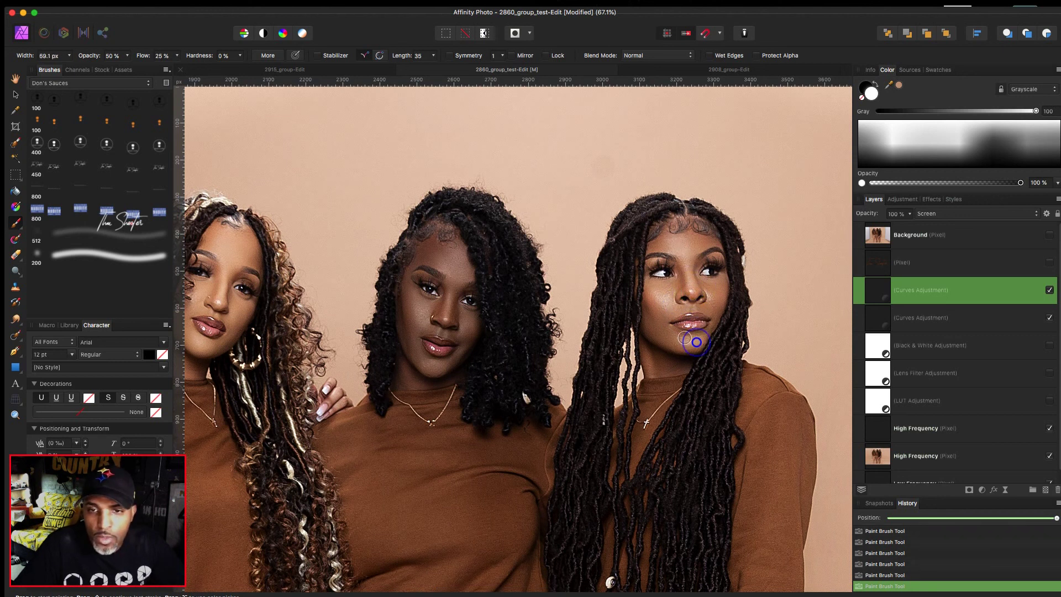
{"action": "left_click_drag", "start_coordinate": [648, 351], "coordinate": [662, 368]}
{"action": "key", "text": "["}
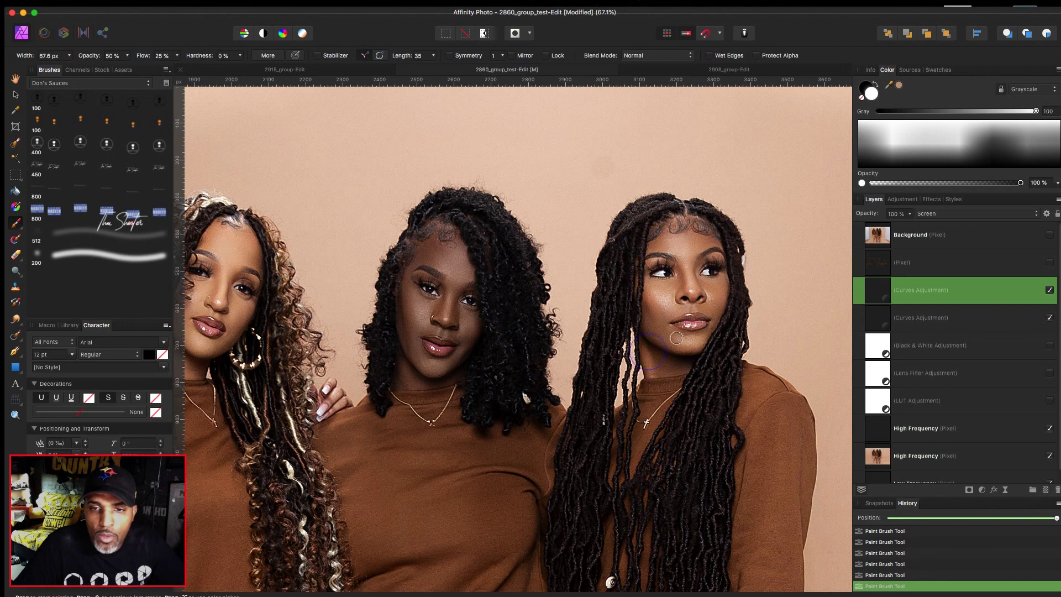
{"action": "key", "text": "]"}
{"action": "left_click", "coordinate": [668, 310]}
{"action": "left_click", "coordinate": [718, 298]}
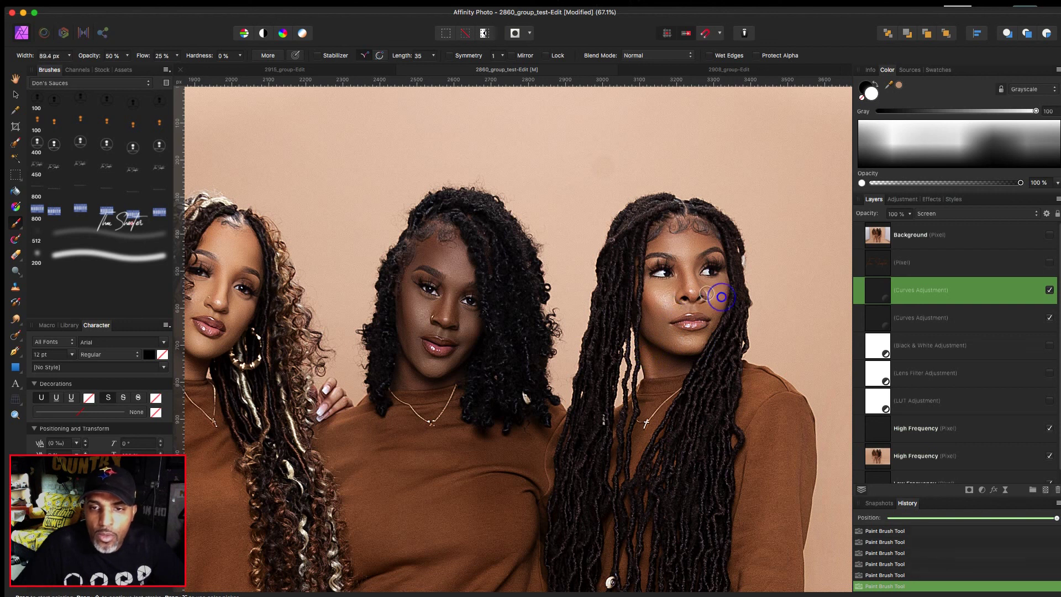
Select the Multiply Curves layer and darken the shadows around the third woman's forehead, cheek, jaw and nose with progressively smaller brushes
{"action": "left_click", "coordinate": [912, 315]}
{"action": "left_click", "coordinate": [680, 270]}
{"action": "key", "text": "["}
{"action": "left_click", "coordinate": [650, 299]}
{"action": "left_click", "coordinate": [653, 334]}
{"action": "key", "text": "["}
{"action": "left_click", "coordinate": [687, 286]}
{"action": "key", "text": "["}
{"action": "key", "text": "["}
{"action": "key", "text": "["}
{"action": "key", "text": "["}
{"action": "key", "text": "["}
{"action": "key", "text": "["}
{"action": "key", "text": "["}
{"action": "key", "text": "["}
{"action": "key", "text": "["}
{"action": "key", "text": "["}
{"action": "key", "text": "["}
{"action": "key", "text": "["}
{"action": "key", "text": "["}
{"action": "key", "text": "["}
{"action": "left_click", "coordinate": [693, 306]}
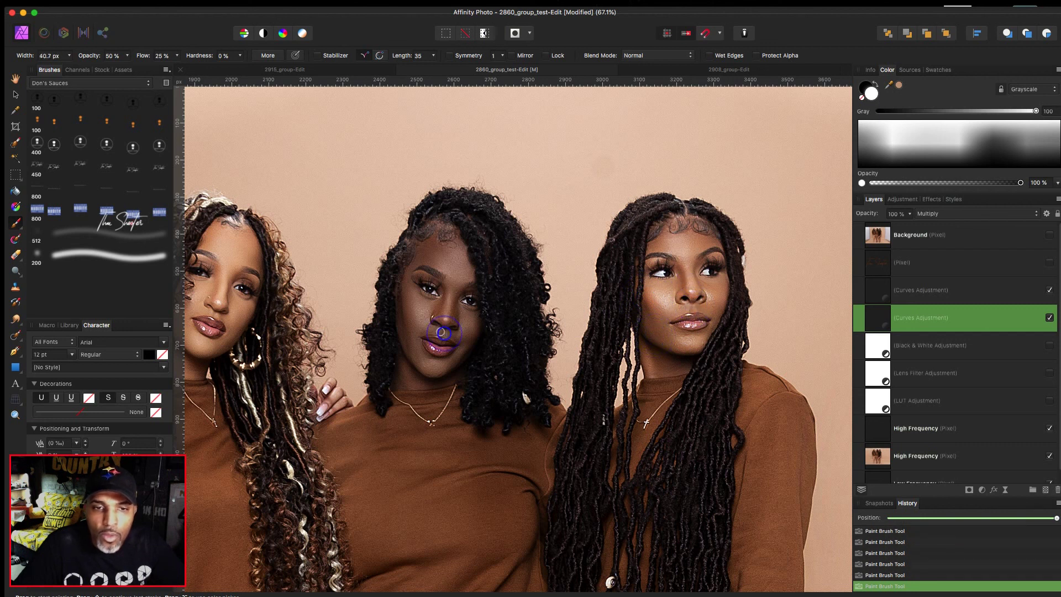
Darken the shadows on the second woman's face on the Multiply Curves mask, using brushes about 61 to 78 px wide
{"action": "key", "text": "bracketright"}
{"action": "key", "text": "bracketright"}
{"action": "key", "text": "bracketright"}
{"action": "key", "text": "bracketright"}
{"action": "key", "text": "bracketright"}
{"action": "key", "text": "bracketright"}
{"action": "key", "text": "bracketright"}
{"action": "key", "text": "bracketright"}
{"action": "key", "text": "bracketright"}
{"action": "key", "text": "bracketright"}
{"action": "key", "text": "bracketright"}
{"action": "key", "text": "bracketright"}
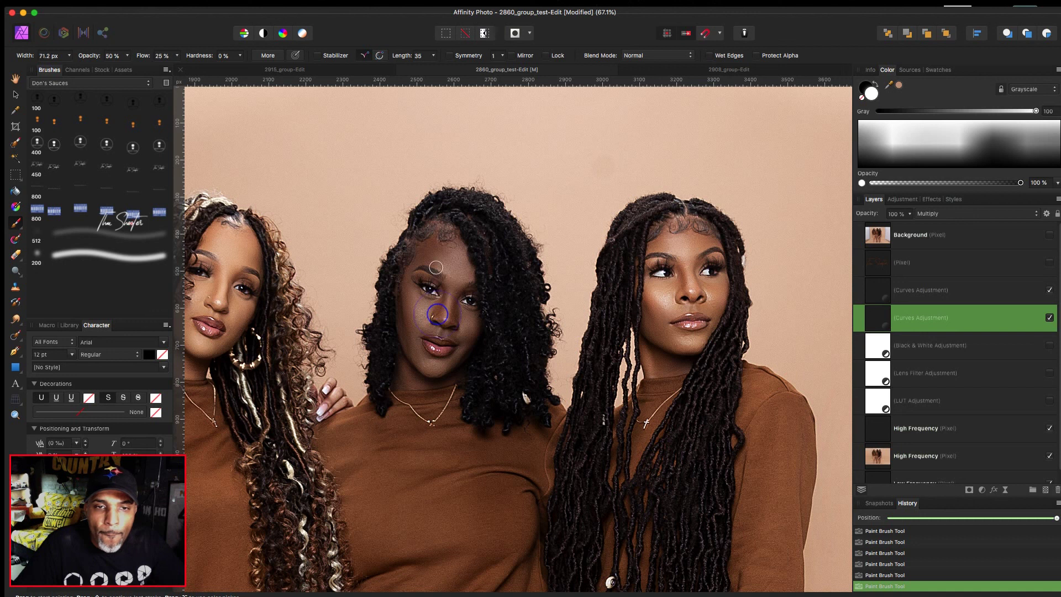
{"action": "key", "text": "bracketleft"}
{"action": "key", "text": "bracketleft"}
{"action": "key", "text": "bracketleft"}
{"action": "key", "text": "bracketleft"}
{"action": "key", "text": "bracketleft"}
{"action": "key", "text": "bracketleft"}
{"action": "key", "text": "bracketleft"}
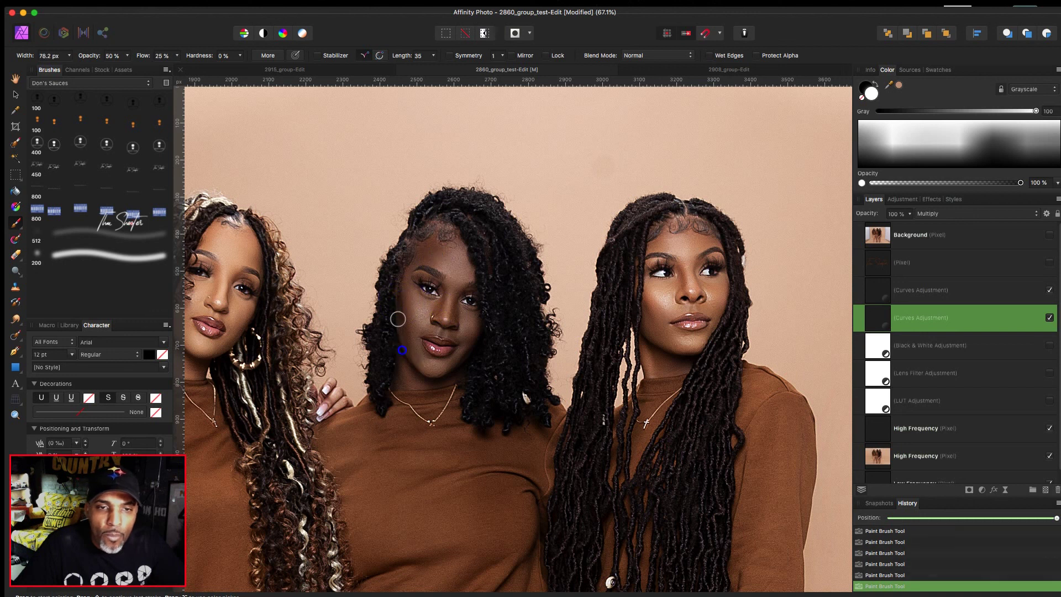
Deepen the shadows on the first woman's cheek and the third woman's jaw on the Multiply Curves mask with a 66.5 px brush
{"action": "scroll", "coordinate": [331, 352], "scroll_direction": "left", "scroll_amount": 3}
{"action": "scroll", "coordinate": [332, 351], "scroll_direction": "up", "scroll_amount": 2}
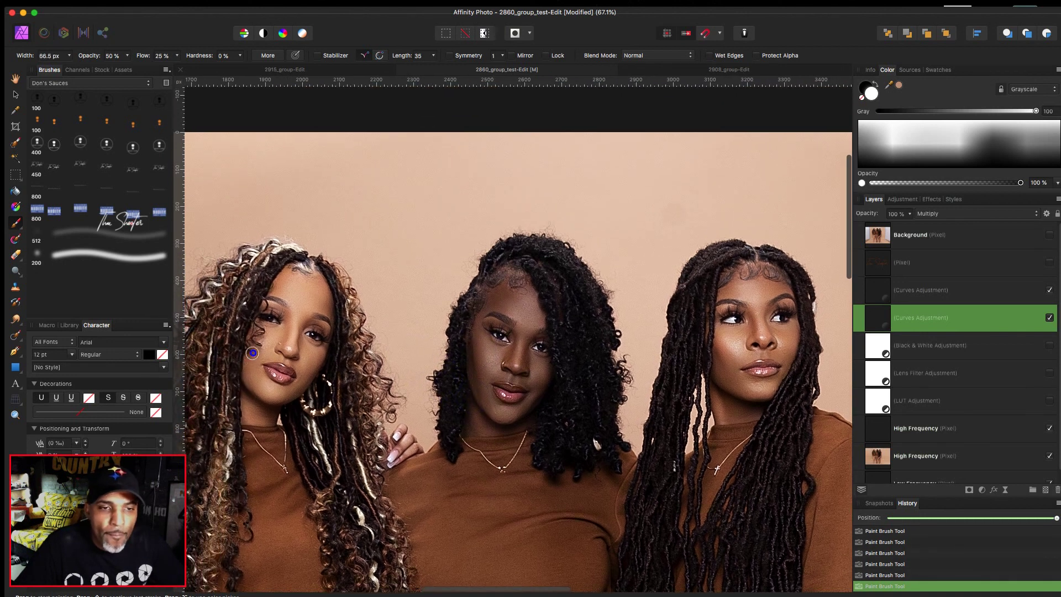
{"action": "scroll", "coordinate": [536, 283], "scroll_direction": "down", "scroll_amount": 5}
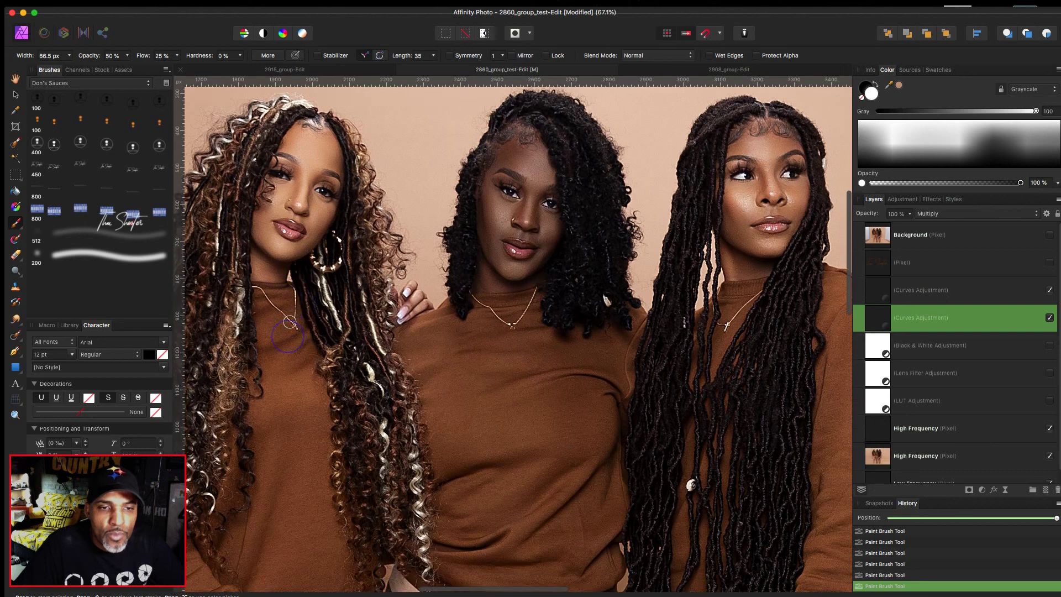
{"action": "scroll", "coordinate": [537, 283], "scroll_direction": "left", "scroll_amount": 1}
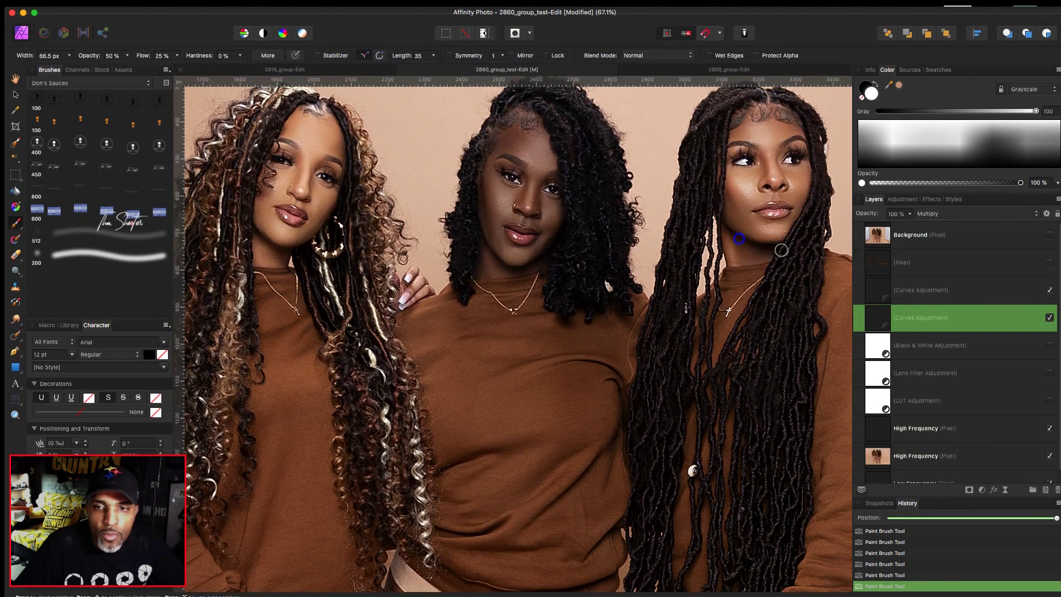
{"action": "scroll", "coordinate": [746, 238], "scroll_direction": "up", "scroll_amount": 2}
{"action": "scroll", "coordinate": [746, 238], "scroll_direction": "left", "scroll_amount": 2}
Darken the edges and inner shadows of the first woman's legs on the Multiply Curves mask, using brushes about 128 to 213 px wide
{"action": "scroll", "coordinate": [315, 287], "scroll_direction": "down", "scroll_amount": 15}
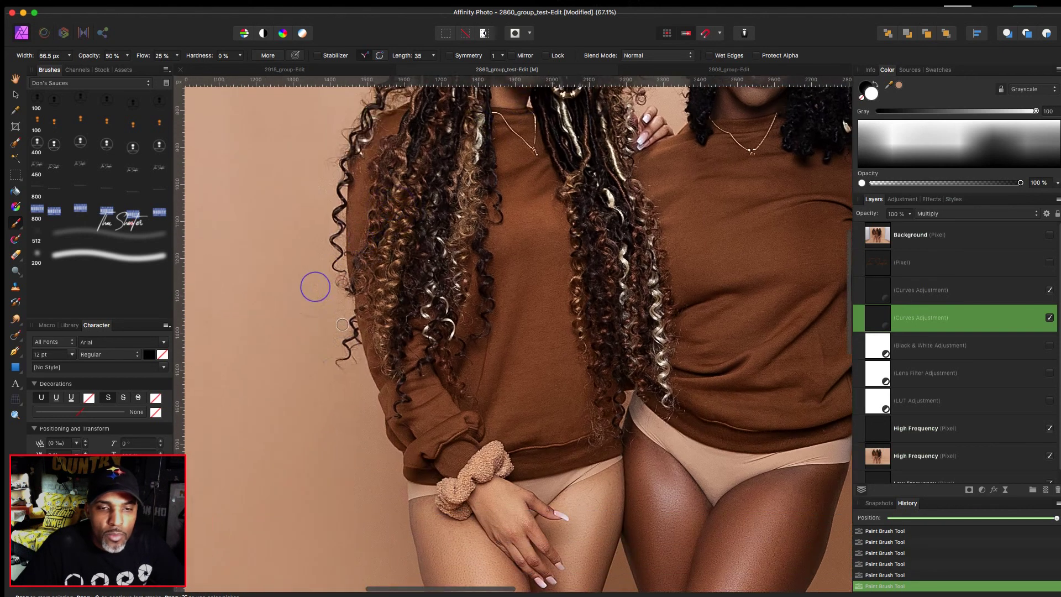
{"action": "scroll", "coordinate": [306, 277], "scroll_direction": "down", "scroll_amount": 2}
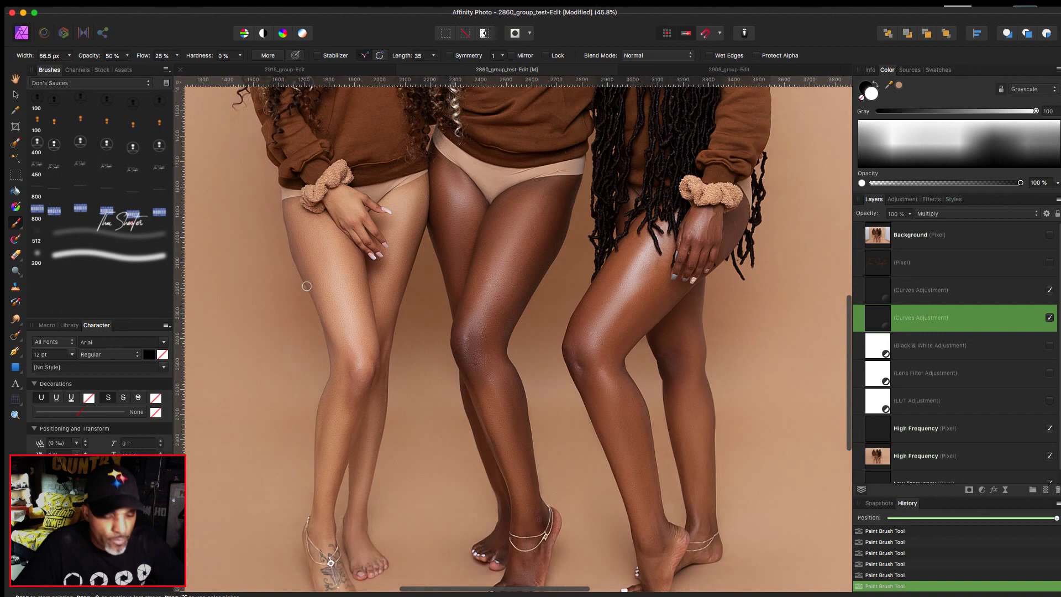
{"action": "key", "text": "bracketright"}
{"action": "key", "text": "bracketright"}
{"action": "key", "text": "bracketright"}
{"action": "key", "text": "bracketright"}
{"action": "key", "text": "bracketright"}
{"action": "key", "text": "bracketright"}
{"action": "left_click_drag", "start_coordinate": [293, 215], "coordinate": [299, 227]}
{"action": "key", "text": "bracketleft"}
{"action": "key", "text": "bracketleft"}
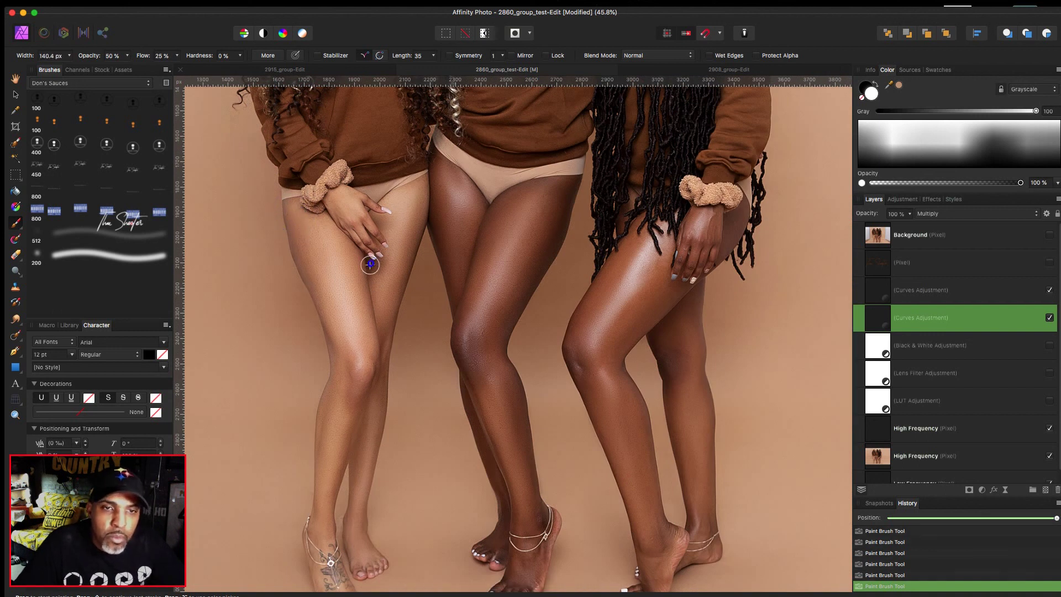
{"action": "key", "text": "bracketright"}
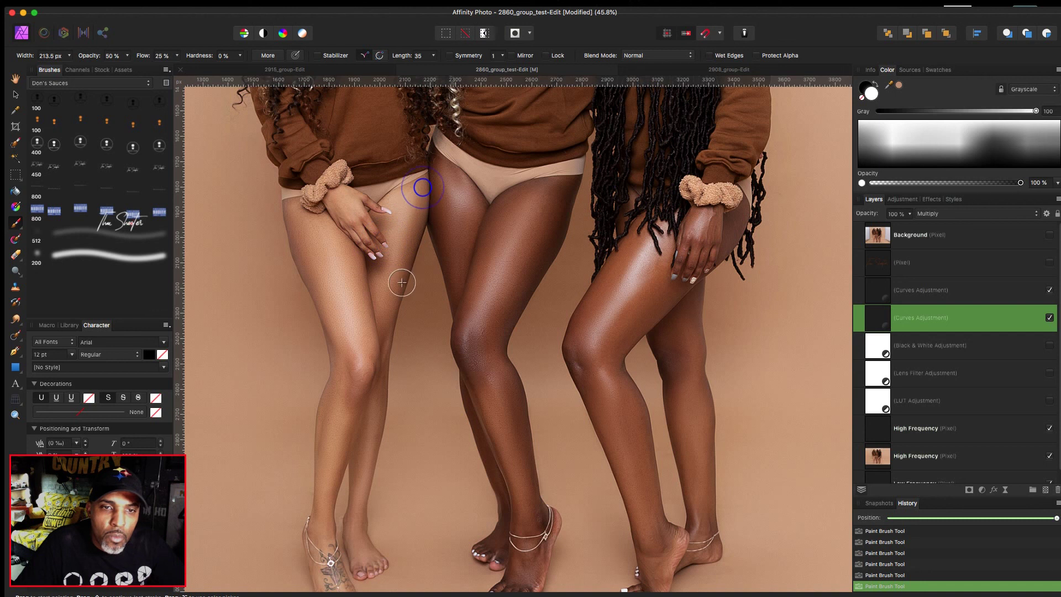
{"action": "key", "text": "bracketleft"}
{"action": "key", "text": "bracketleft"}
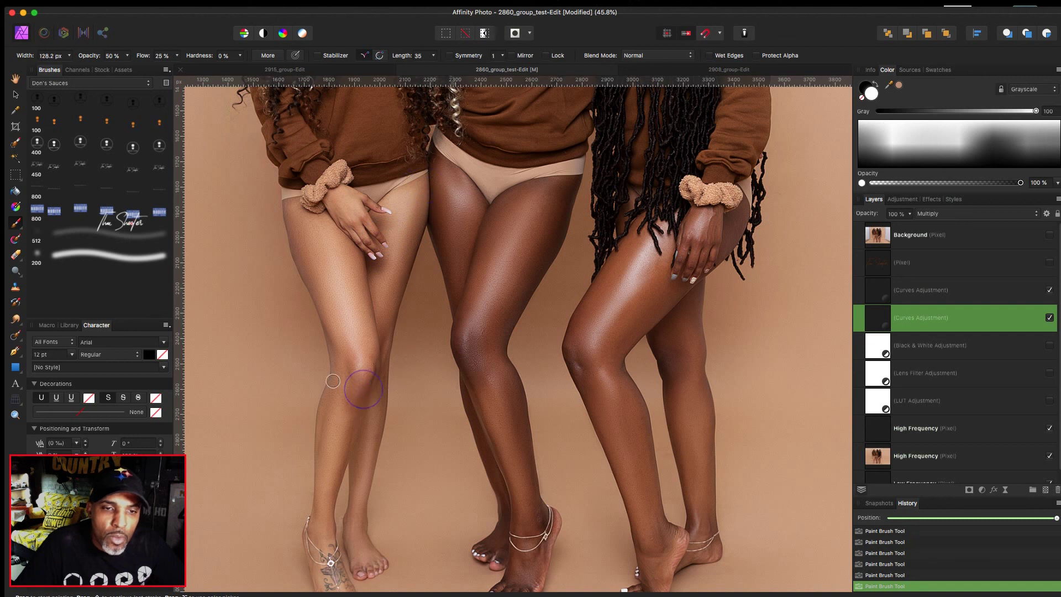
{"action": "key", "text": "bracketright"}
{"action": "key", "text": "bracketright"}
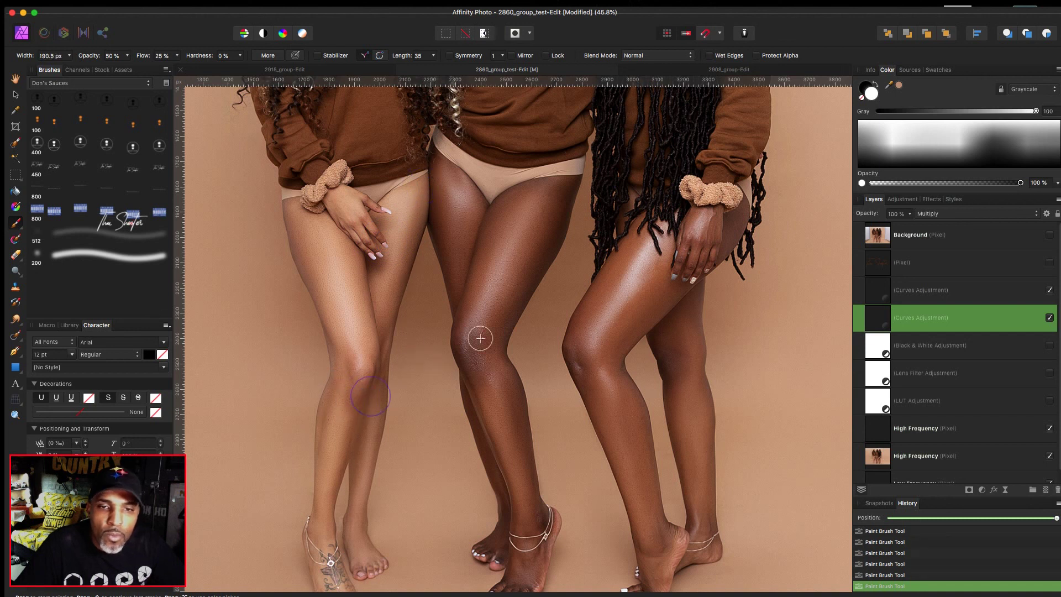
Paint white over the shadows on the second woman's thighs and shin on the Multiply Curves mask with a brush about 178 px wide
{"action": "key", "text": "bracketleft"}
{"action": "left_click_drag", "start_coordinate": [562, 199], "coordinate": [525, 288]}
{"action": "left_click_drag", "start_coordinate": [509, 200], "coordinate": [503, 209]}
{"action": "key", "text": "bracketleft"}
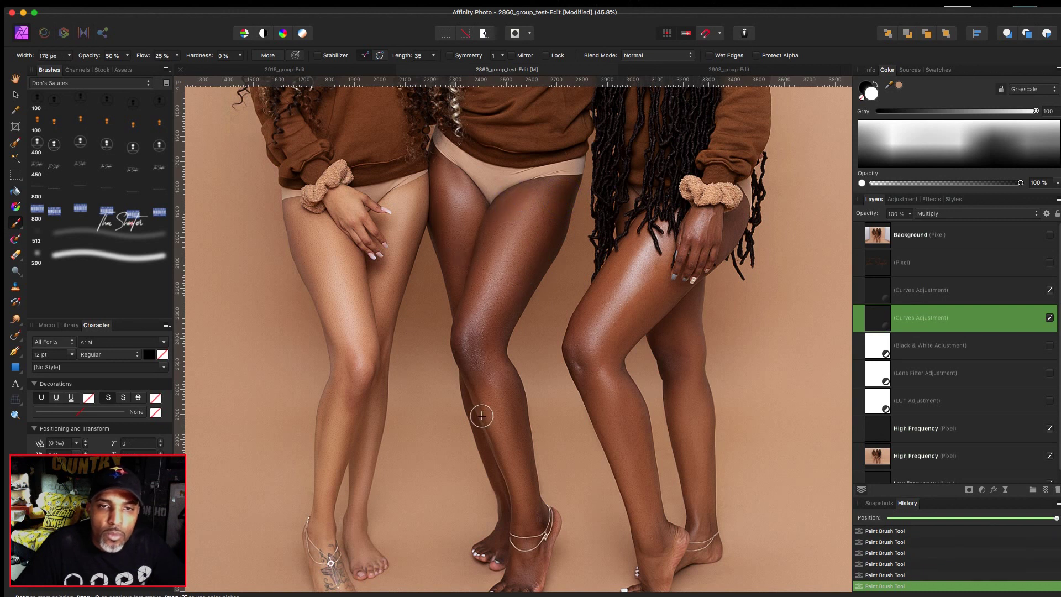
{"action": "left_click_drag", "start_coordinate": [514, 365], "coordinate": [525, 422]}
Darken the shadows on the third woman's thighs and calves on the Multiply Curves mask, using brushes about 135 to 271 px wide
{"action": "left_click_drag", "start_coordinate": [624, 381], "coordinate": [635, 438]}
{"action": "key", "text": "bracketleft"}
{"action": "key", "text": "bracketleft"}
{"action": "key", "text": "bracketleft"}
{"action": "key", "text": "bracketleft"}
{"action": "key", "text": "bracketleft"}
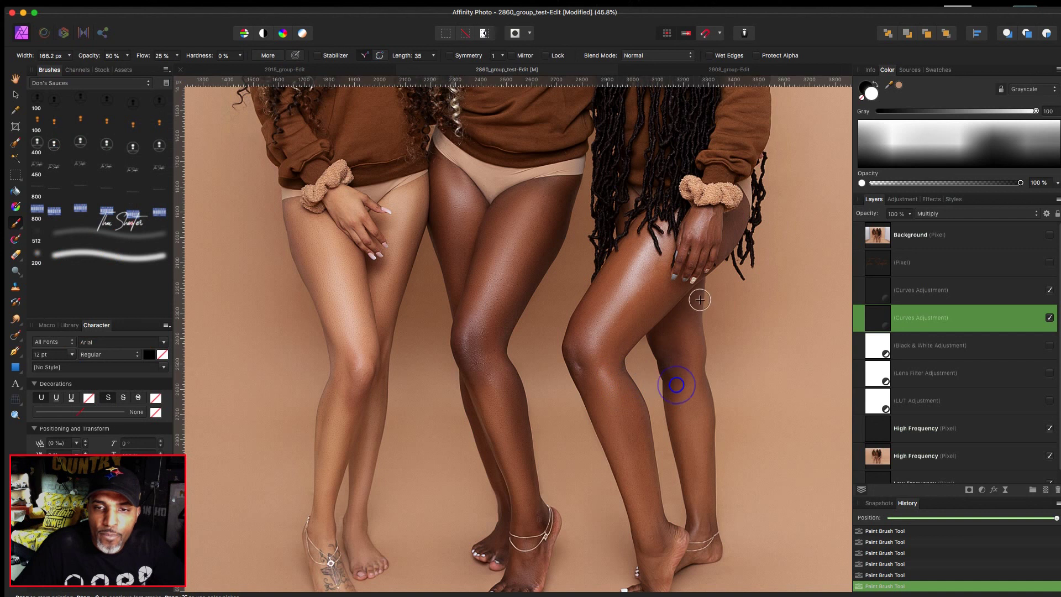
{"action": "key", "text": "bracketright"}
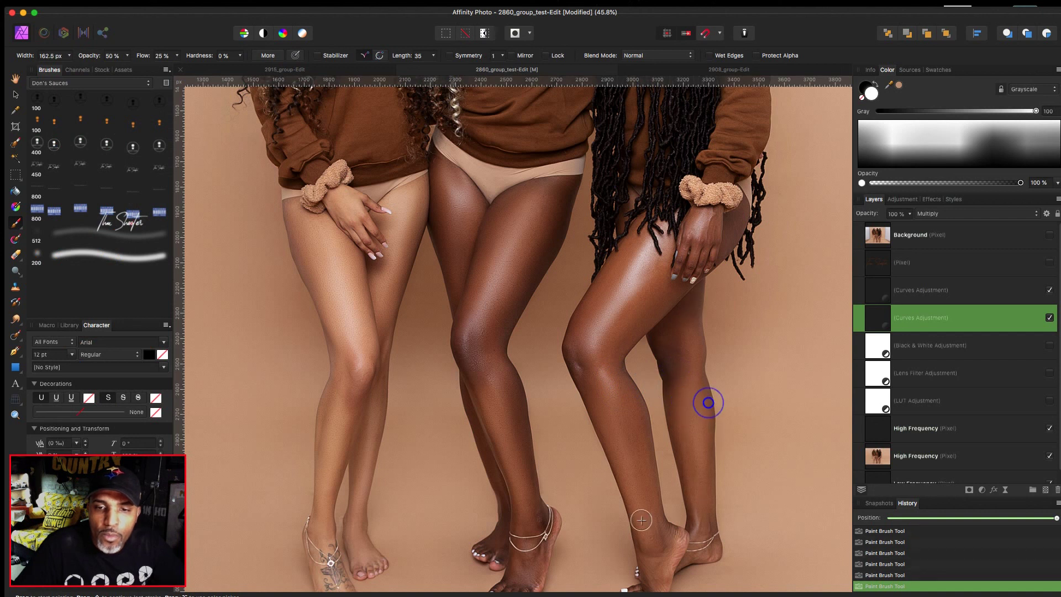
{"action": "key", "text": "bracketleft"}
{"action": "key", "text": "bracketleft"}
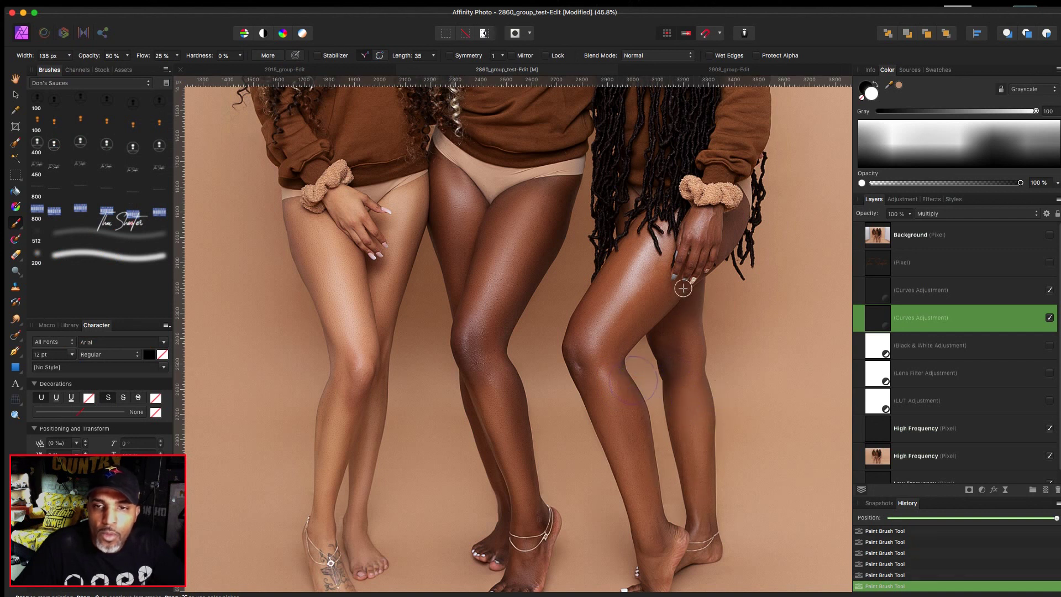
{"action": "left_click_drag", "start_coordinate": [684, 268], "coordinate": [616, 354]}
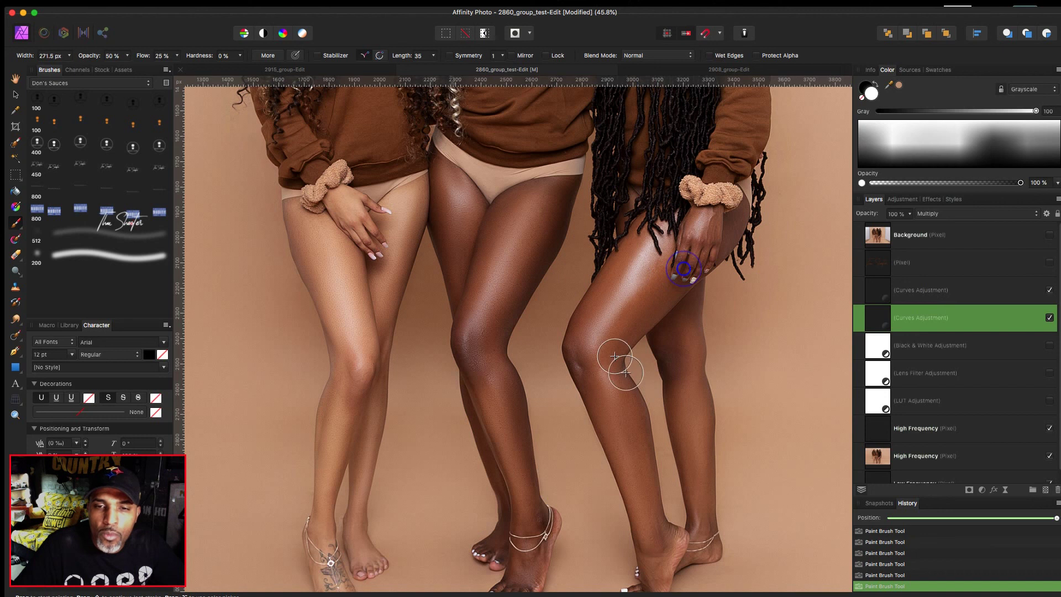
{"action": "mouse_move", "coordinate": [649, 230]}
{"action": "left_mouse_down"}
{"action": "mouse_move", "coordinate": [623, 255]}
{"action": "mouse_move", "coordinate": [583, 335]}
{"action": "left_mouse_up"}
{"action": "key", "text": "bracketright"}
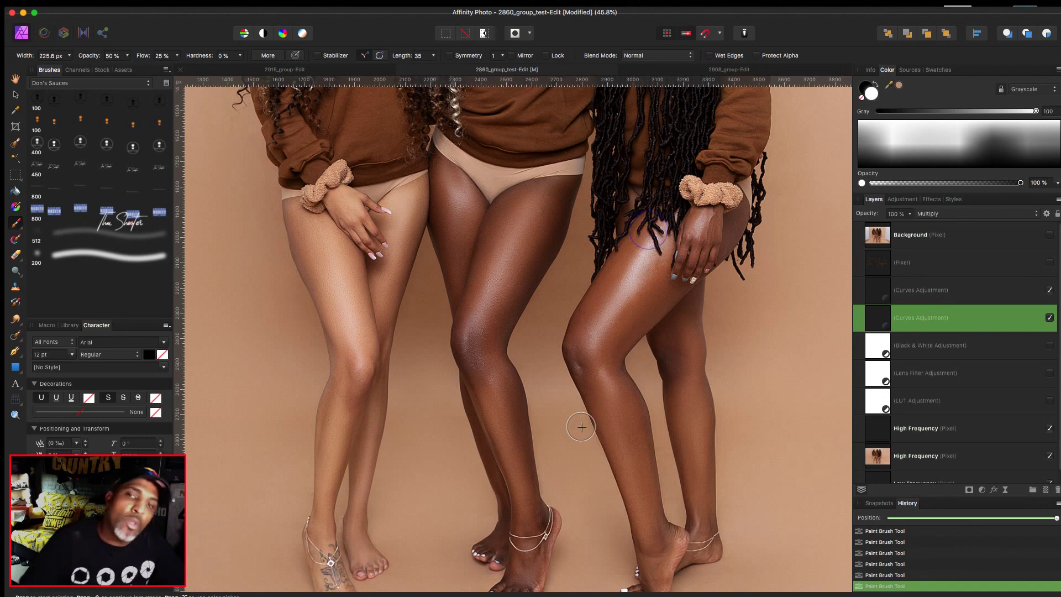
Group the Screen and Multiply Curves adjustment layers and name the group D&B
{"action": "scroll", "coordinate": [581, 426], "scroll_direction": "down", "scroll_amount": 3}
{"action": "scroll", "coordinate": [582, 425], "scroll_direction": "down", "scroll_amount": 2}
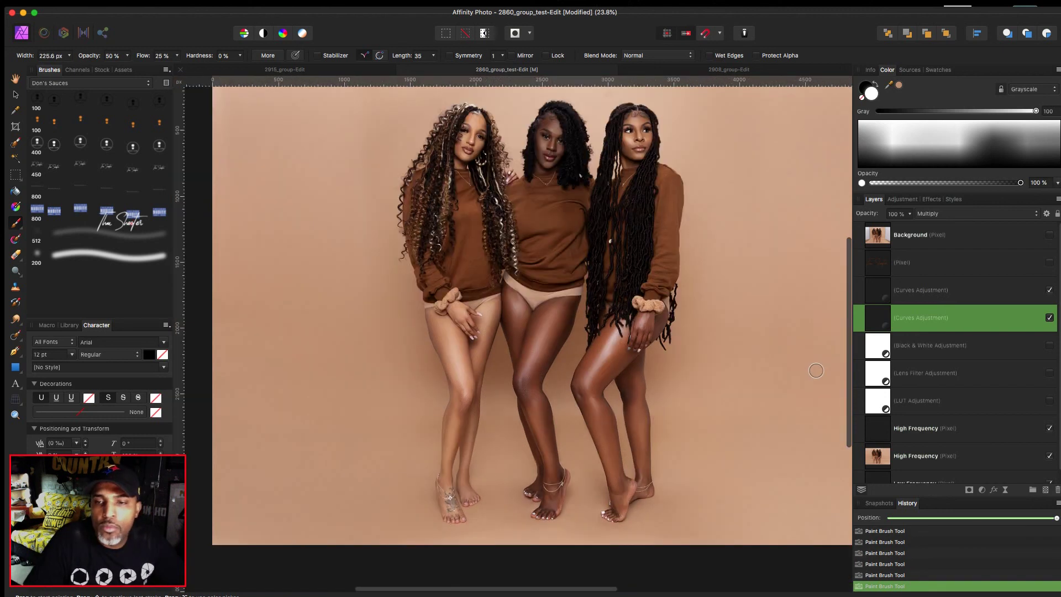
{"action": "left_click", "coordinate": [928, 294], "text": "shift"}
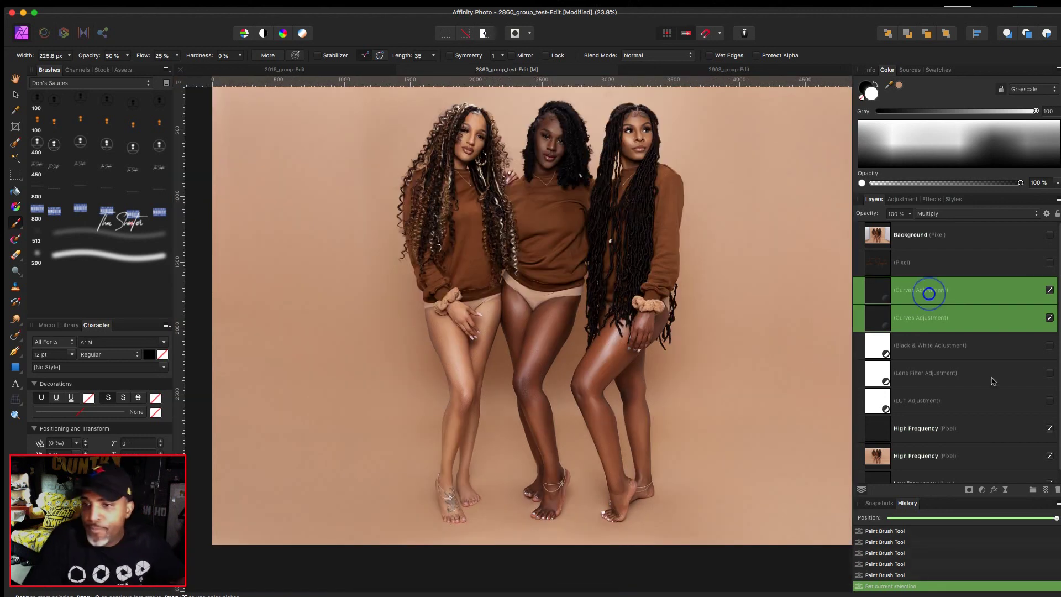
{"action": "left_click", "coordinate": [1032, 489]}
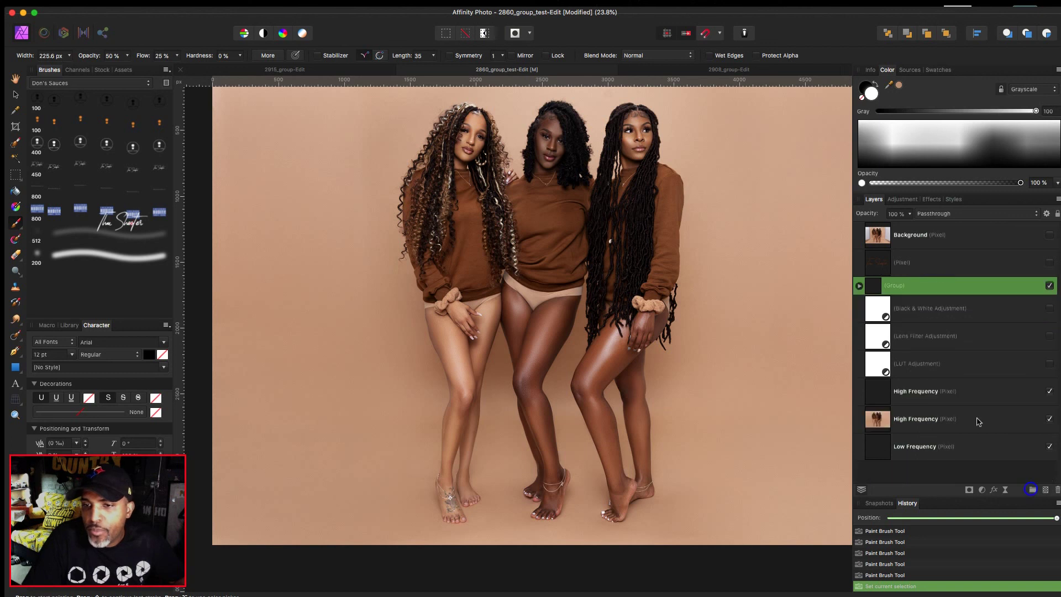
{"action": "double_click", "coordinate": [896, 287]}
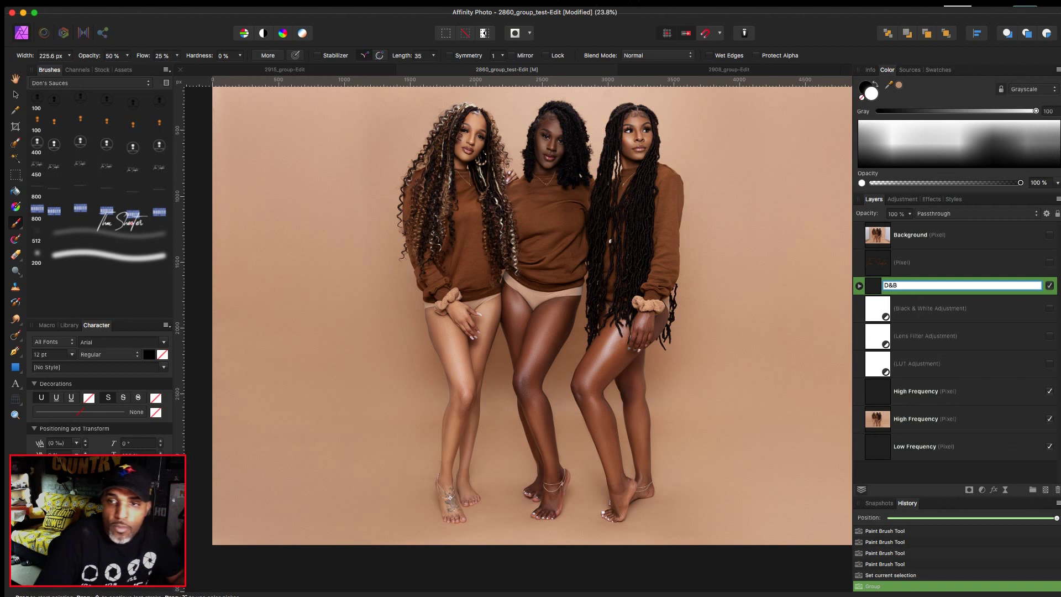
{"action": "key", "text": "Return"}
Toggle the D&B group's visibility to compare, and turn on the Black & White, Lens Filter and LUT adjustment layers
{"action": "left_click", "coordinate": [1049, 283]}
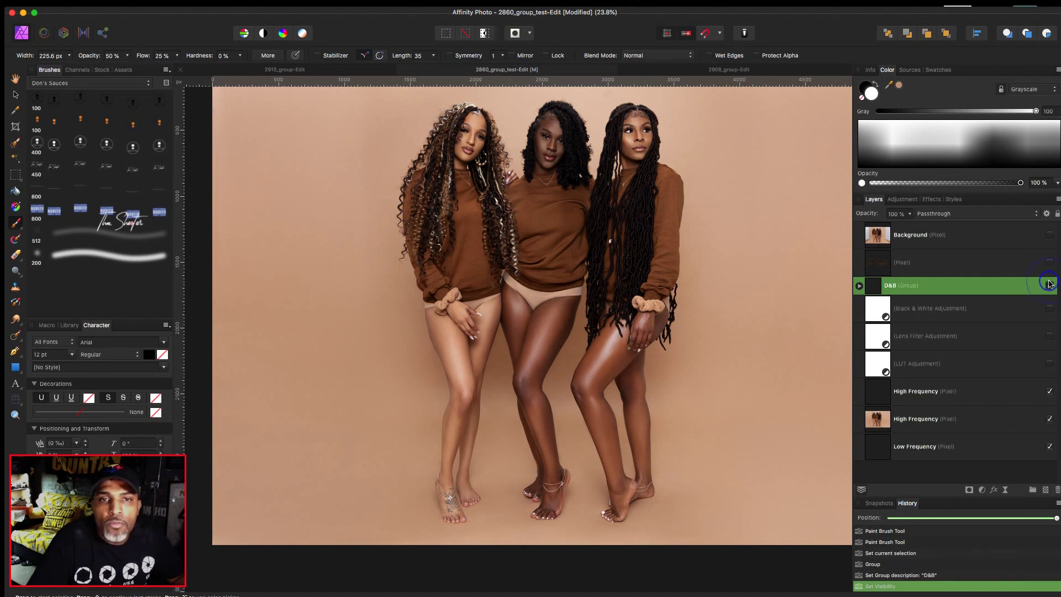
{"action": "left_click", "coordinate": [1050, 309]}
{"action": "left_click", "coordinate": [1049, 328]}
{"action": "left_click", "coordinate": [1049, 336]}
{"action": "left_click", "coordinate": [1049, 365]}
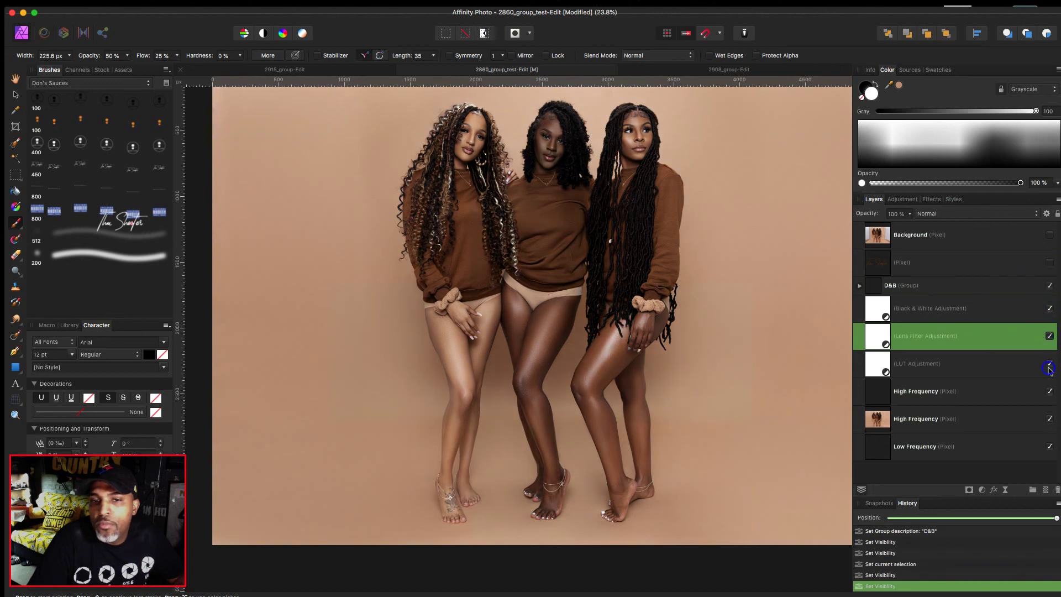
Show the signature pixel layer, shrink it, place it between the second and third women's feet, and deselect it
{"action": "left_click", "coordinate": [1049, 264]}
{"action": "key", "text": "v"}
{"action": "left_click", "coordinate": [954, 259]}
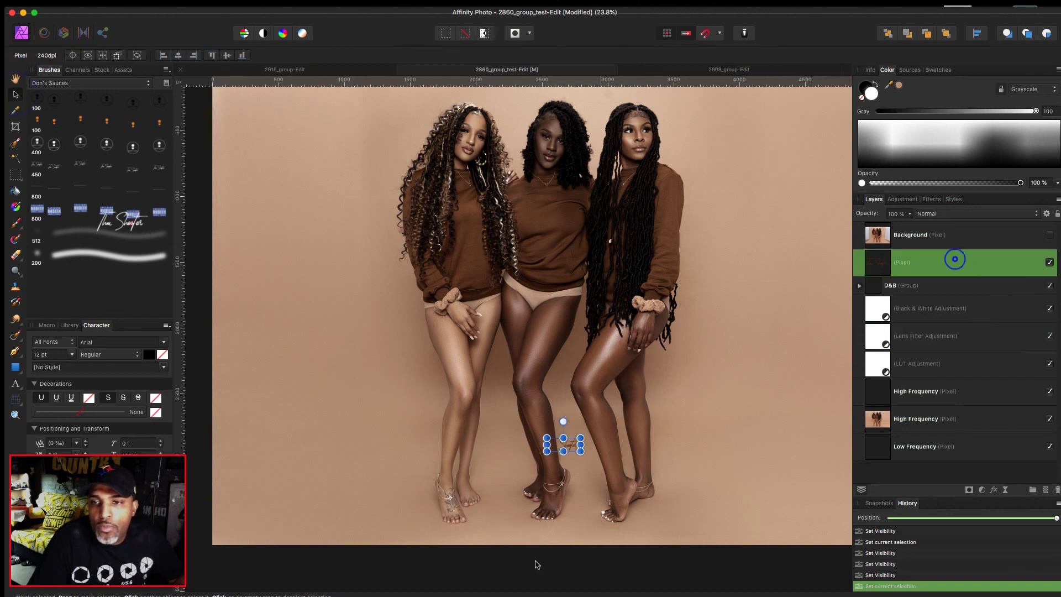
{"action": "mouse_move", "coordinate": [580, 451]}
{"action": "left_mouse_down"}
{"action": "mouse_move", "coordinate": [569, 446]}
{"action": "mouse_move", "coordinate": [590, 482]}
{"action": "mouse_move", "coordinate": [588, 507]}
{"action": "left_mouse_up"}
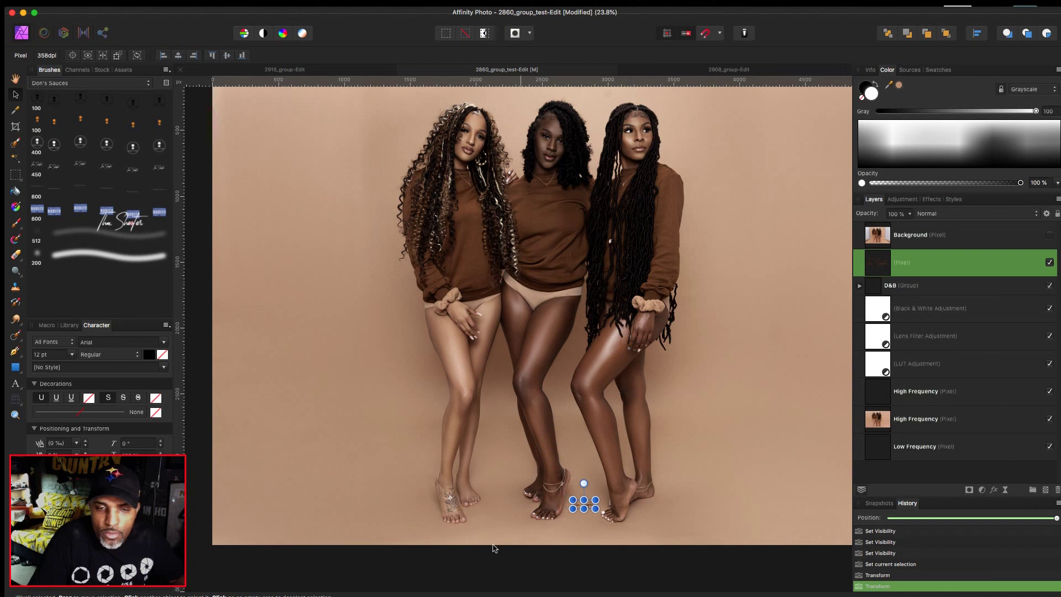
{"action": "left_click", "coordinate": [489, 582]}
{"action": "scroll", "coordinate": [485, 580], "scroll_direction": "up", "scroll_amount": 2}
{"action": "scroll", "coordinate": [485, 580], "scroll_direction": "right", "scroll_amount": 3}
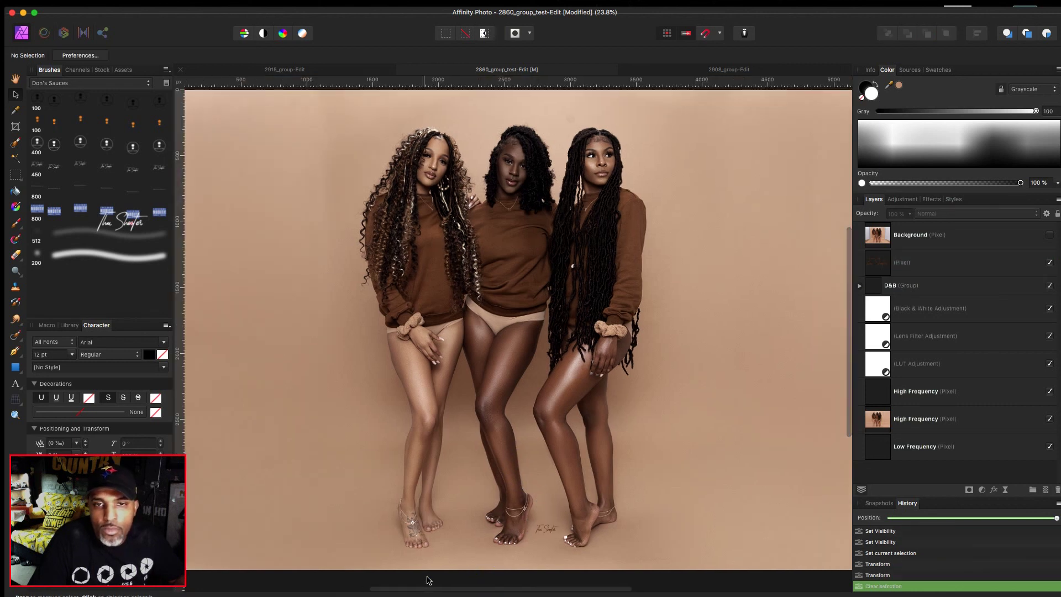
Add a Curves adjustment above the D&B group and raise the midtones of its master curve to brighten the image
{"action": "scroll", "coordinate": [521, 460], "scroll_direction": "down", "scroll_amount": 1}
{"action": "scroll", "coordinate": [662, 379], "scroll_direction": "down", "scroll_amount": 2}
{"action": "scroll", "coordinate": [662, 379], "scroll_direction": "up", "scroll_amount": 1}
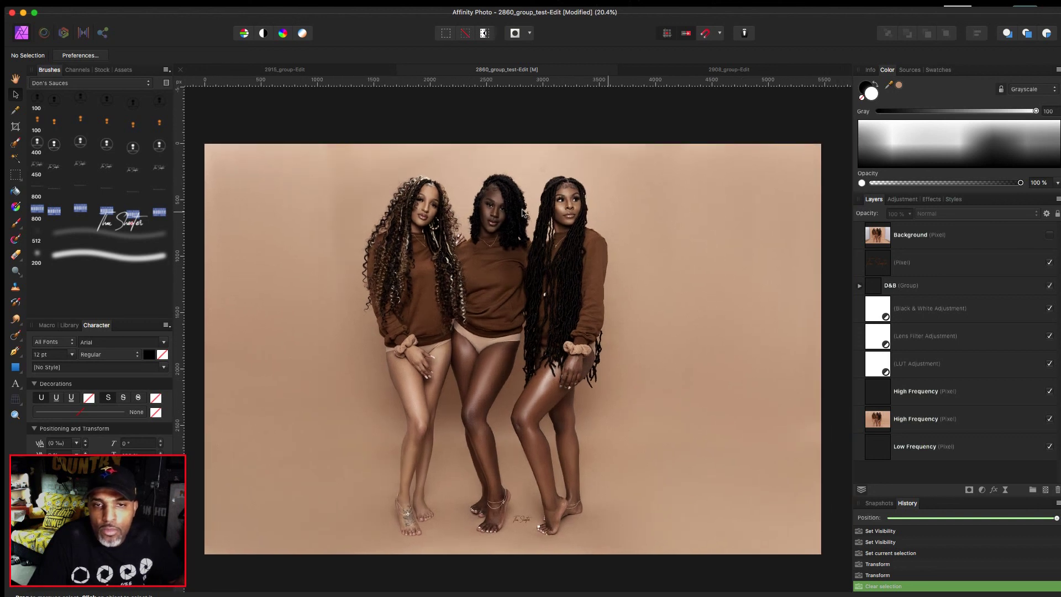
{"action": "scroll", "coordinate": [485, 211], "scroll_direction": "up", "scroll_amount": 10}
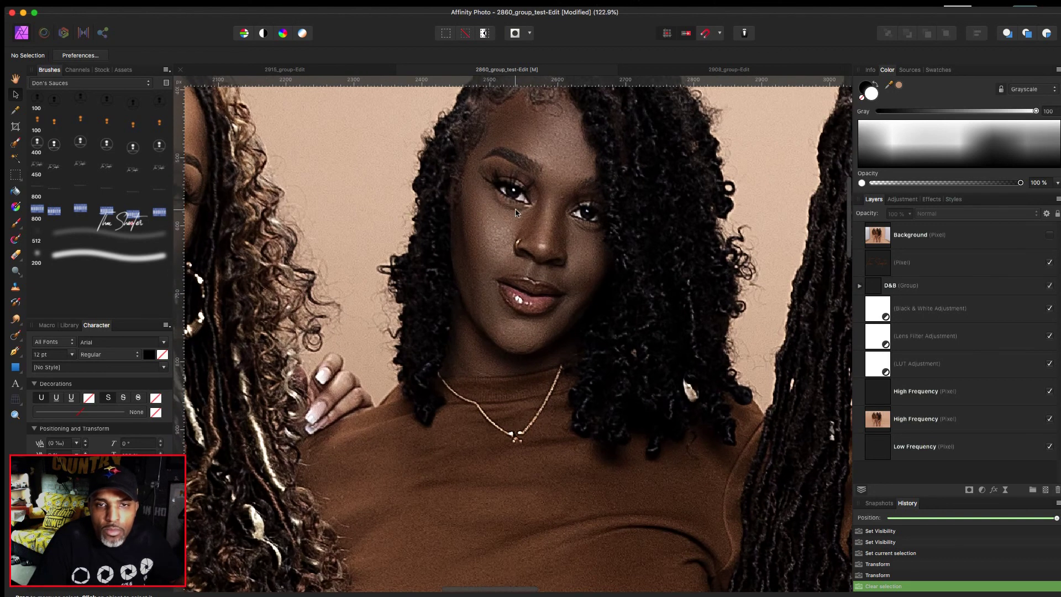
{"action": "left_click", "coordinate": [935, 308]}
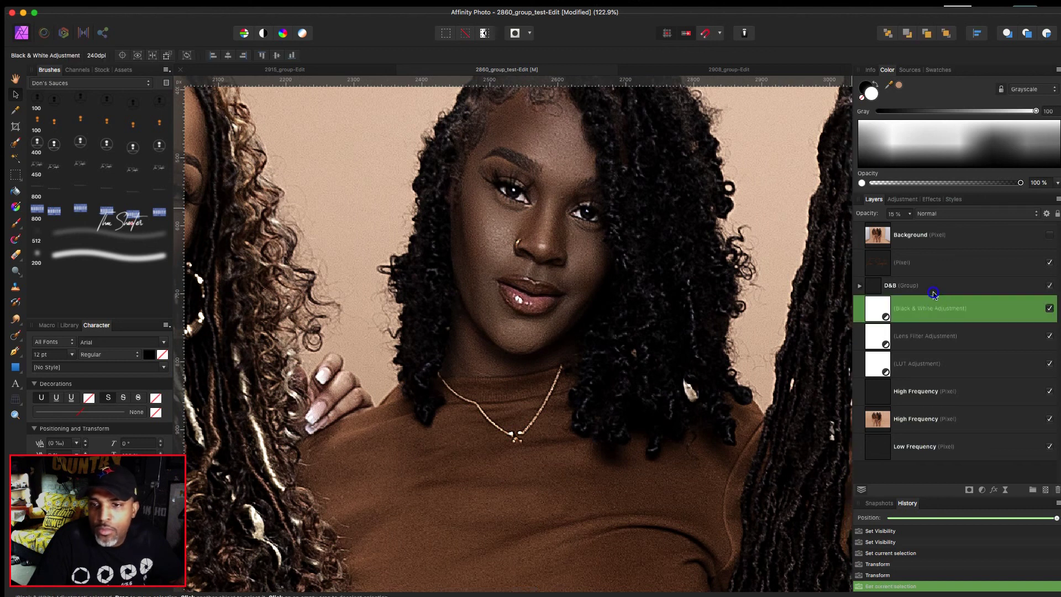
{"action": "left_click", "coordinate": [936, 285]}
{"action": "left_click", "coordinate": [902, 199]}
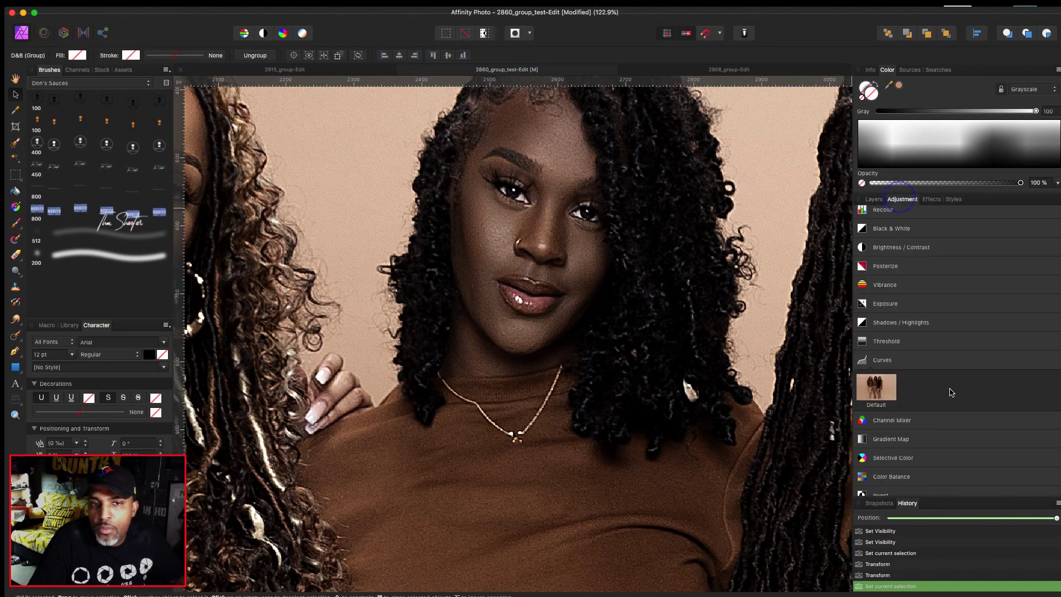
{"action": "left_click", "coordinate": [920, 360]}
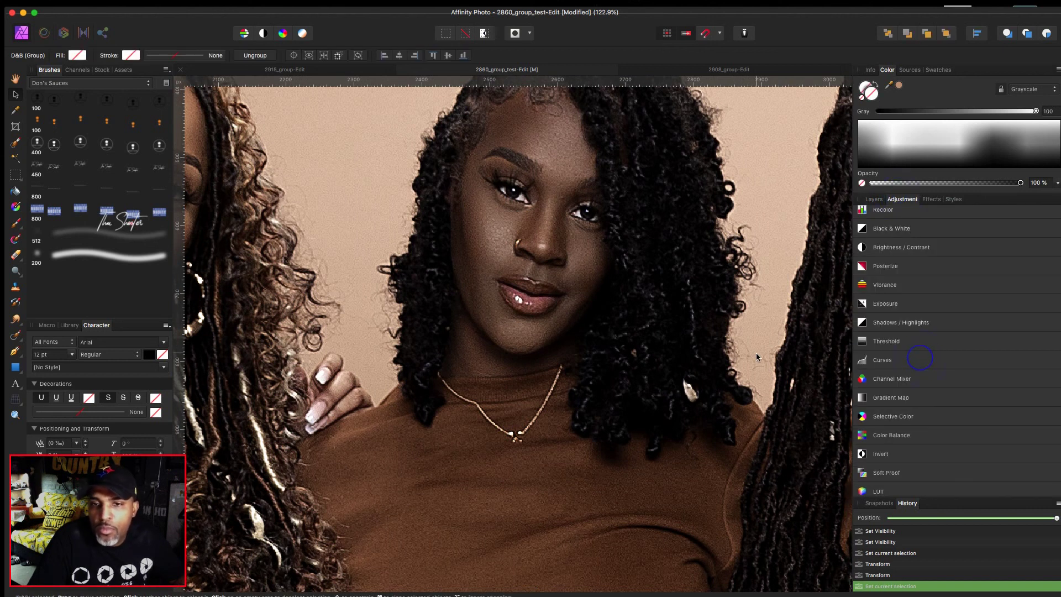
{"action": "left_click", "coordinate": [905, 359]}
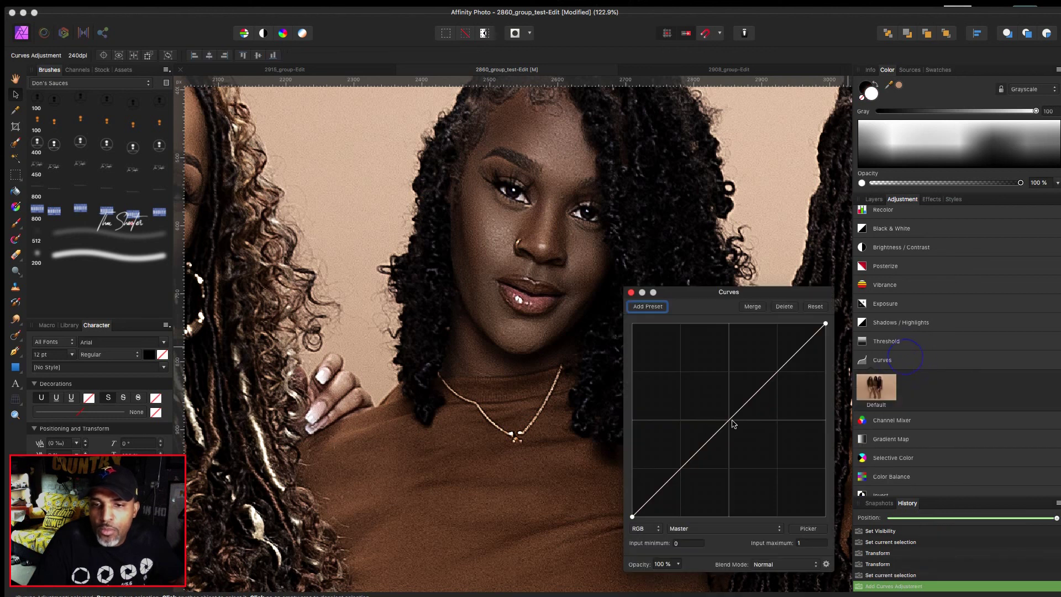
{"action": "left_click_drag", "start_coordinate": [729, 424], "coordinate": [709, 407]}
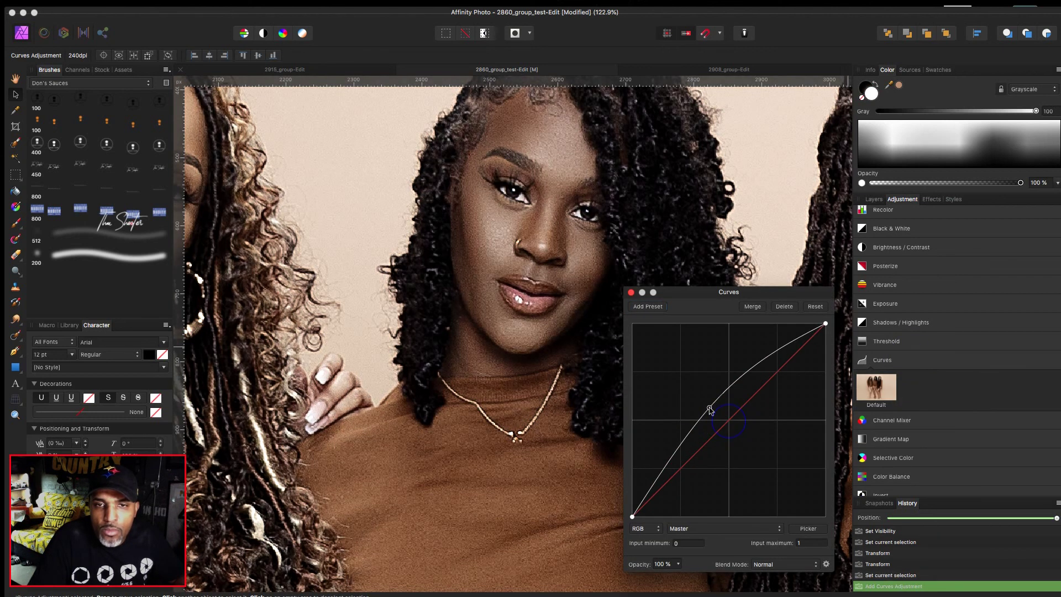
{"action": "left_click", "coordinate": [631, 293]}
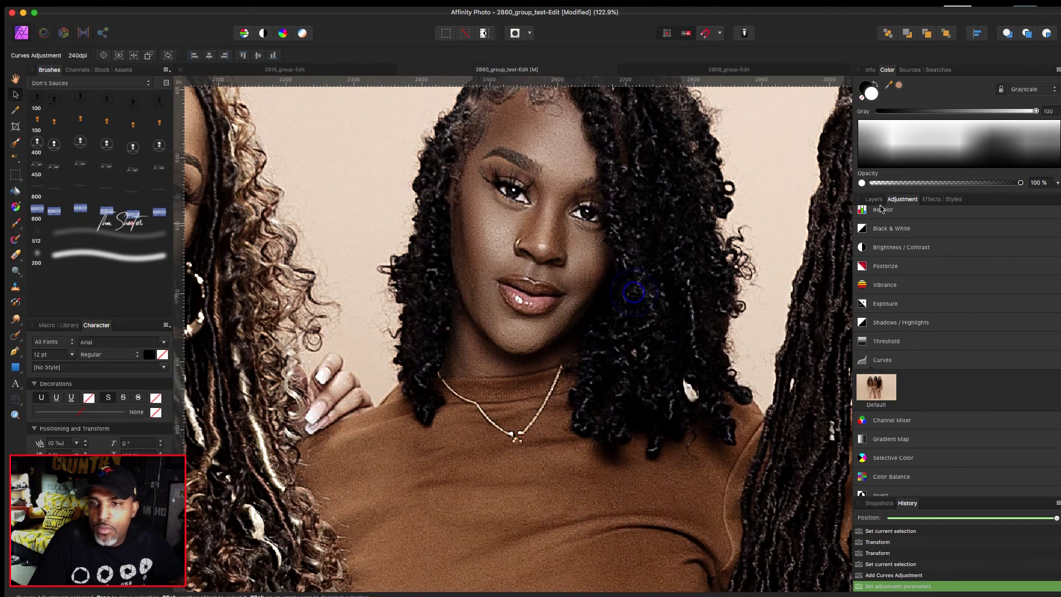
Add a Black & White adjustment with default settings above the new Curves adjustment and invert its mask to black
{"action": "left_click", "coordinate": [879, 231]}
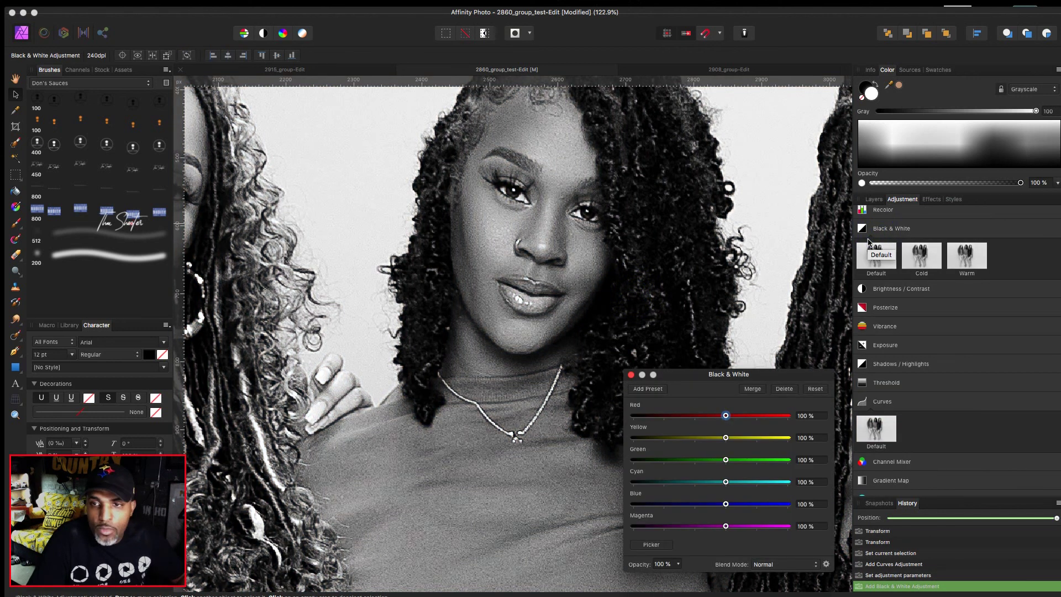
{"action": "key", "text": "super+i"}
{"action": "left_click", "coordinate": [873, 199]}
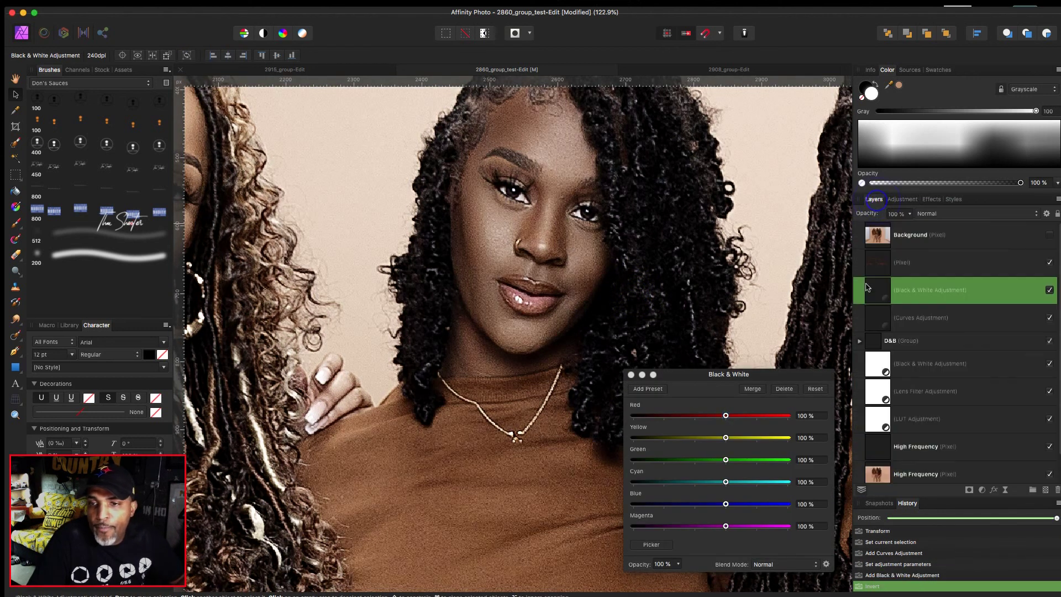
Desaturate the whites of the second woman's eyes on the Black & White mask using a soft white brush 17.5 px wide
{"action": "key", "text": "b"}
{"action": "left_click", "coordinate": [123, 255]}
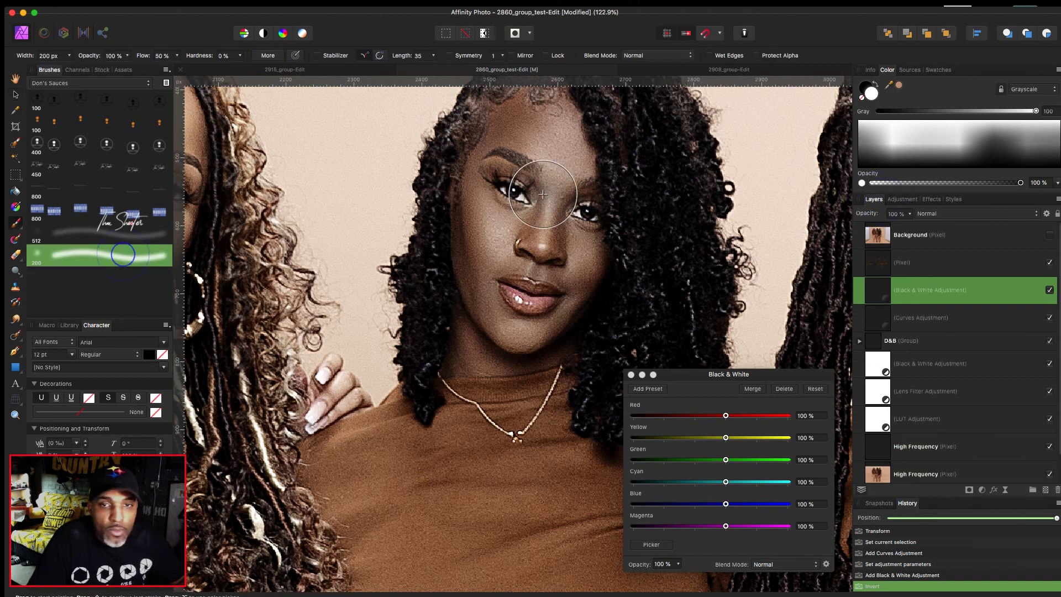
{"action": "key", "text": "b"}
{"action": "key", "text": "b"}
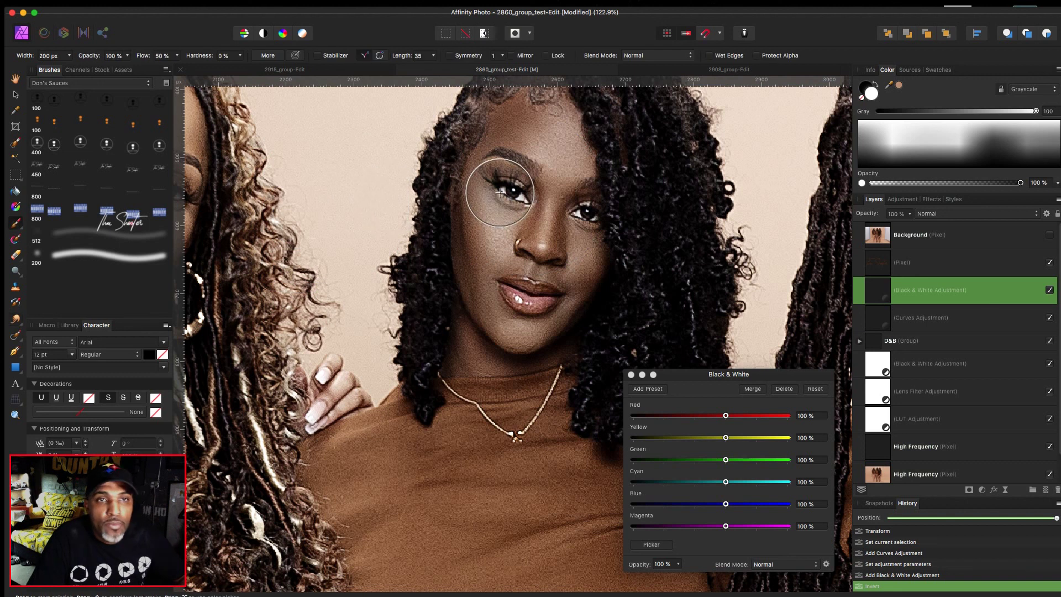
{"action": "key", "text": "["}
{"action": "key", "text": "["}
{"action": "key", "text": "["}
{"action": "key", "text": "["}
{"action": "key", "text": "["}
{"action": "key", "text": "["}
{"action": "key", "text": "["}
{"action": "key", "text": "["}
{"action": "key", "text": "["}
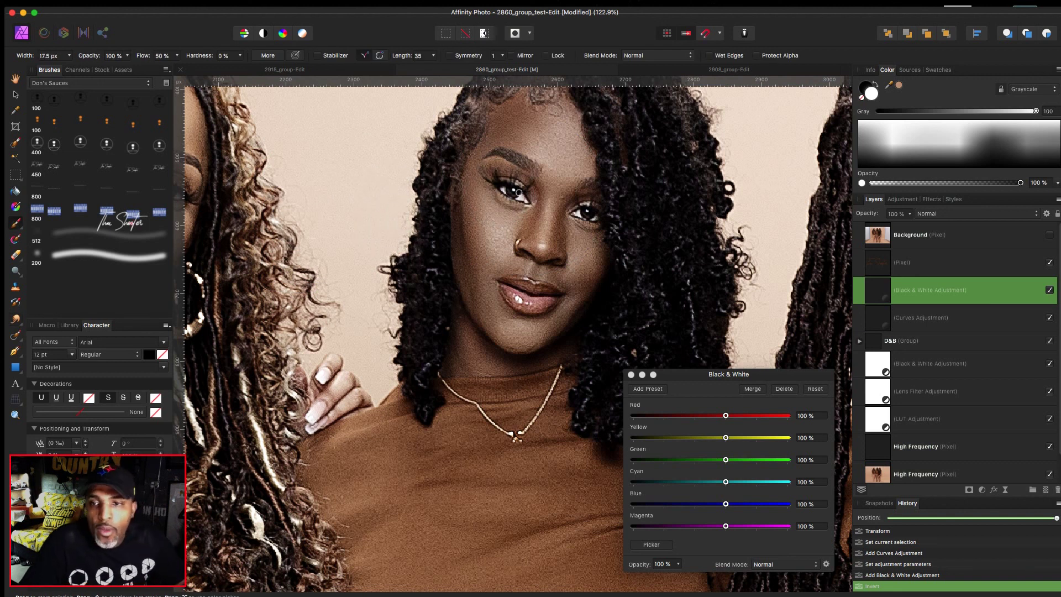
{"action": "left_click_drag", "start_coordinate": [521, 197], "coordinate": [504, 194]}
{"action": "left_click", "coordinate": [574, 213]}
{"action": "left_click", "coordinate": [589, 226]}
{"action": "left_click_drag", "start_coordinate": [596, 220], "coordinate": [751, 270]}
Desaturate the whites of the first and third women's eyes on the Black & White mask with the 17.5 px brush
{"action": "left_click", "coordinate": [318, 240]}
{"action": "left_click", "coordinate": [319, 239]}
{"action": "left_click_drag", "start_coordinate": [317, 226], "coordinate": [342, 250]}
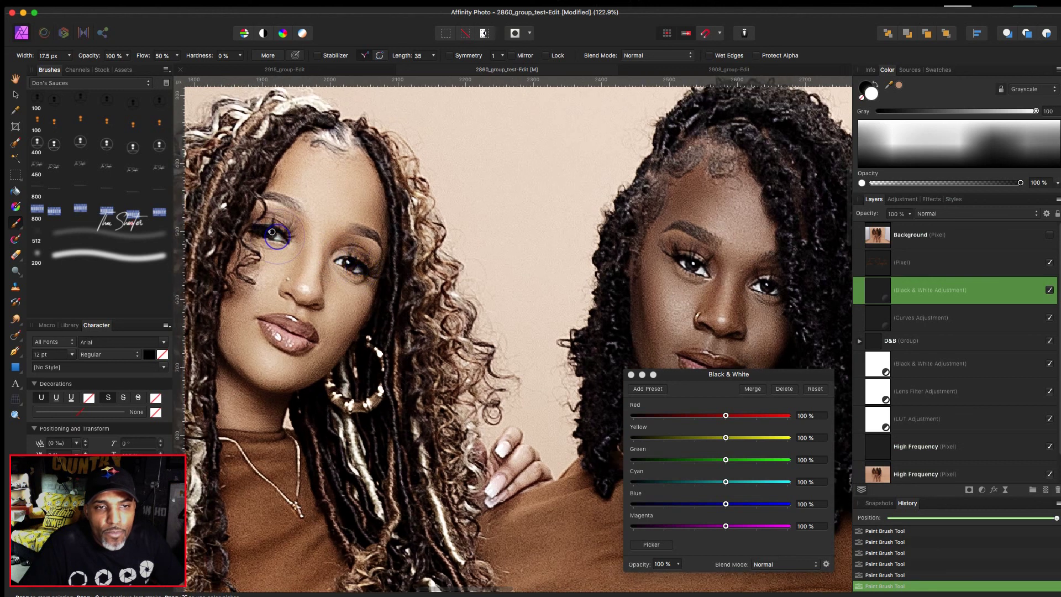
{"action": "scroll", "coordinate": [268, 230], "scroll_direction": "right", "scroll_amount": 10}
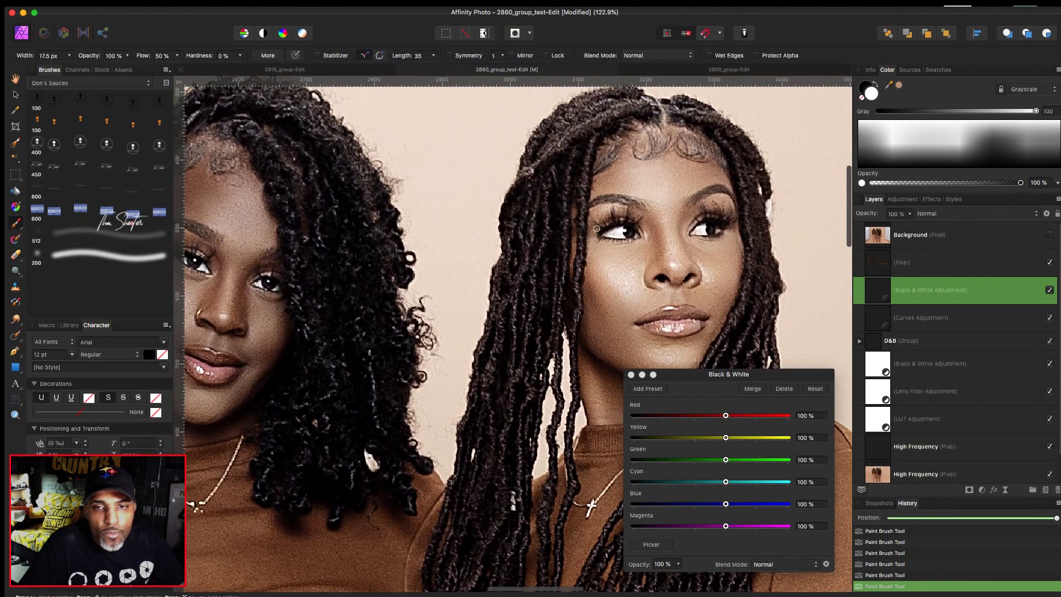
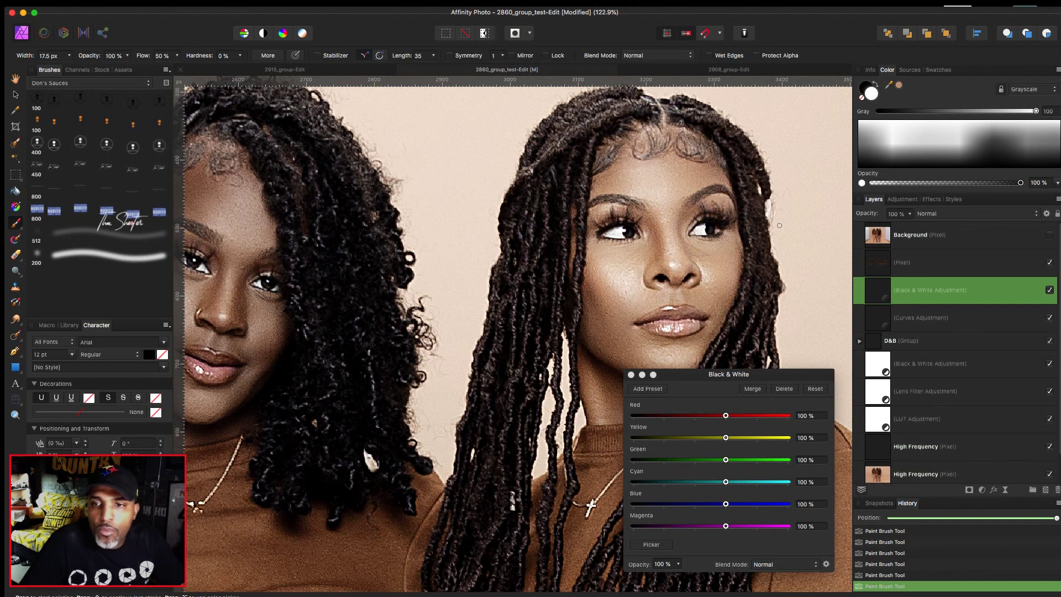
Invert the mask of the Curves adjustment above the D&B group to hide its brightening, and close its settings
{"action": "left_click", "coordinate": [891, 312]}
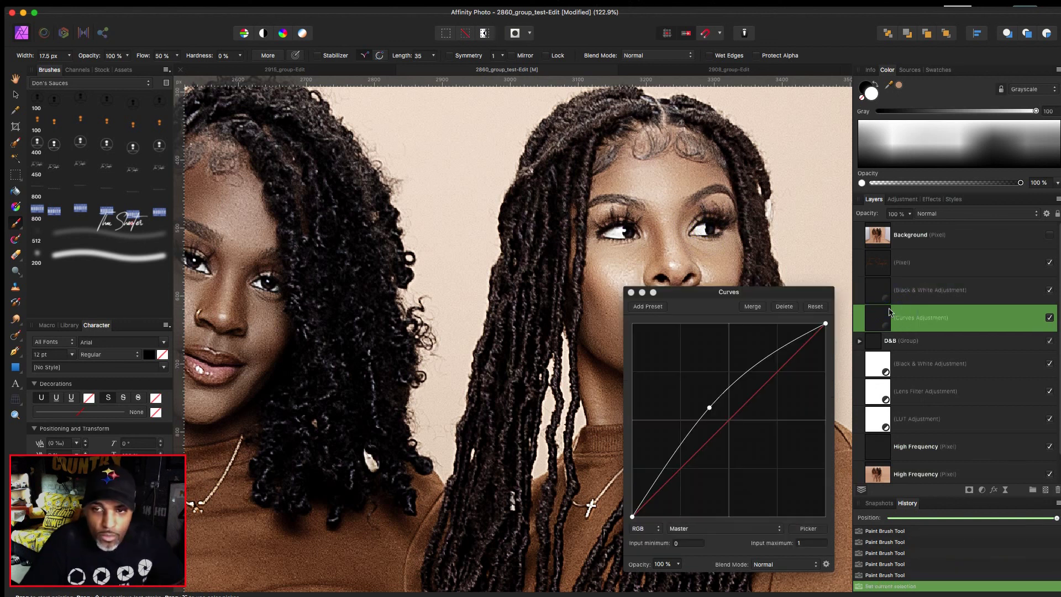
{"action": "key", "text": "super+i"}
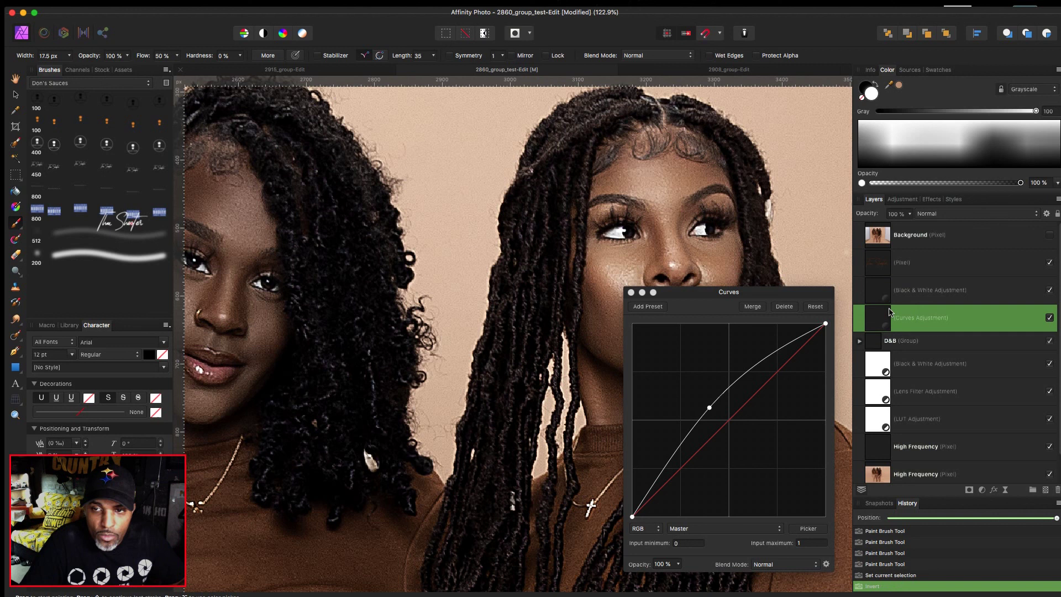
{"action": "left_click", "coordinate": [631, 292]}
Brighten the third woman's eyes on the Curves mask with soft white brushes about 8 to 12 px wide
{"action": "scroll", "coordinate": [627, 289], "scroll_direction": "up", "scroll_amount": 5}
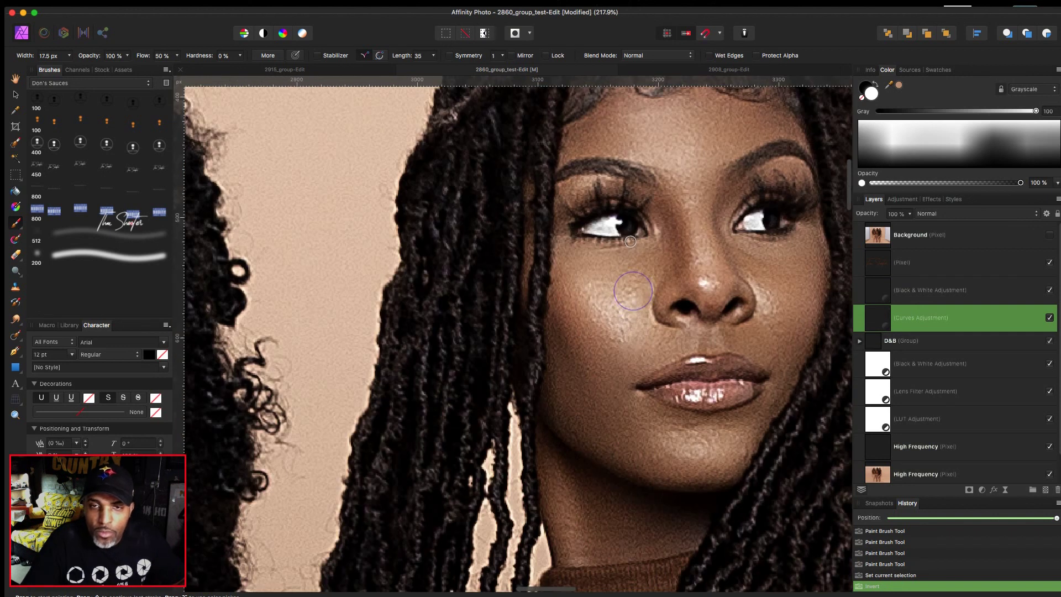
{"action": "key", "text": "bracketleft"}
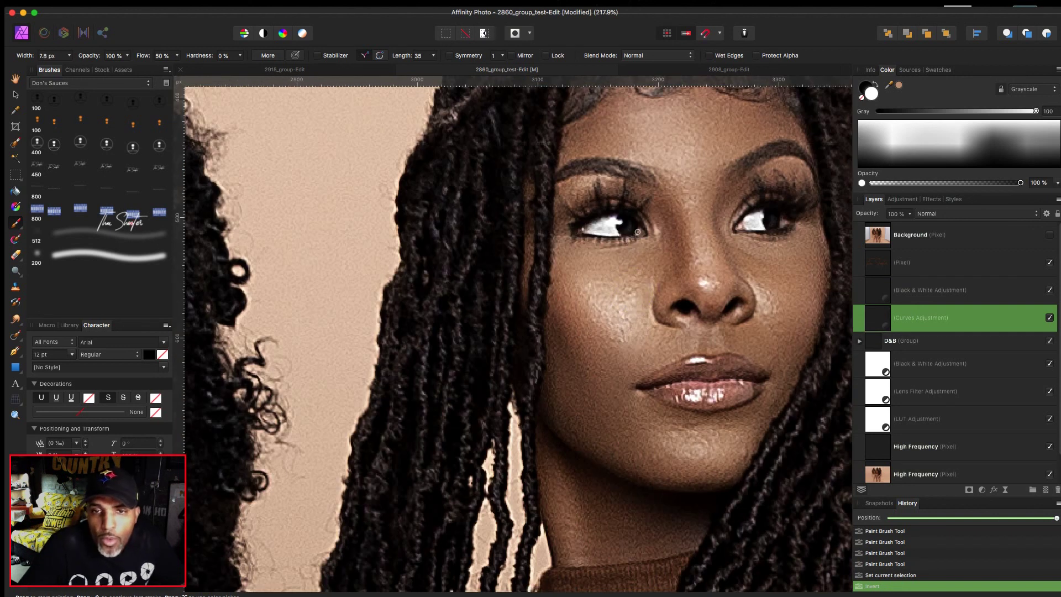
{"action": "left_click_drag", "start_coordinate": [628, 225], "coordinate": [616, 227]}
{"action": "key", "text": "bracketright"}
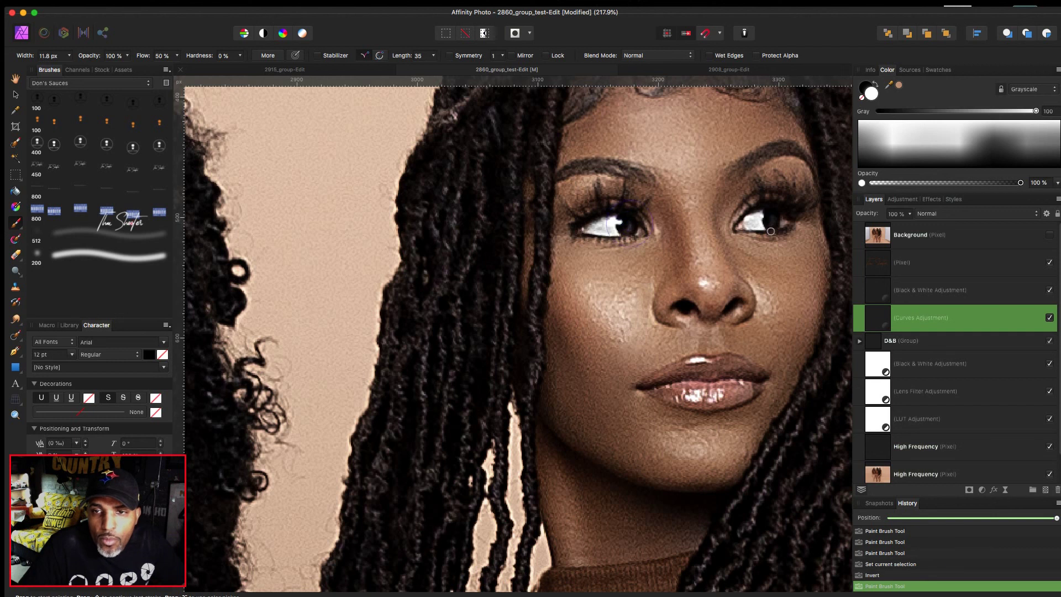
{"action": "left_click_drag", "start_coordinate": [776, 217], "coordinate": [773, 216]}
{"action": "key", "text": "bracketleft"}
{"action": "left_click", "coordinate": [616, 222]}
Brighten both of the second woman's eyes on the Curves mask with a 10 px soft white brush
{"action": "scroll", "coordinate": [616, 222], "scroll_direction": "left", "scroll_amount": 7}
{"action": "scroll", "coordinate": [363, 315], "scroll_direction": "left", "scroll_amount": 2}
{"action": "left_click", "coordinate": [399, 318]}
{"action": "left_click", "coordinate": [393, 324]}
{"action": "scroll", "coordinate": [393, 324], "scroll_direction": "left", "scroll_amount": 3}
{"action": "scroll", "coordinate": [393, 325], "scroll_direction": "up", "scroll_amount": 1}
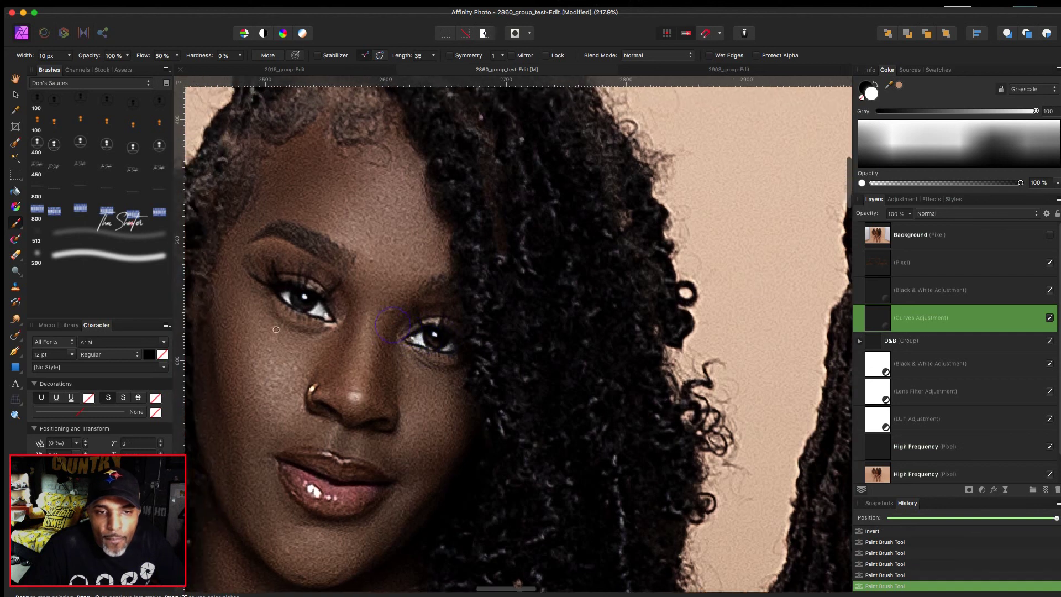
{"action": "left_click_drag", "start_coordinate": [308, 305], "coordinate": [311, 303]}
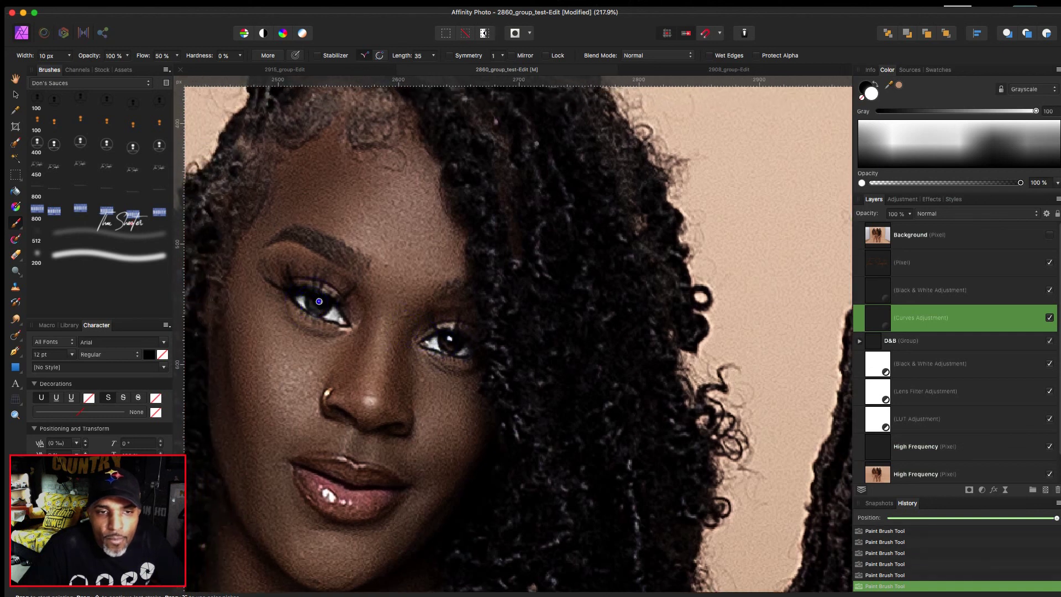
Brighten both of the first woman's eyes on the Curves mask with the 10 px brush
{"action": "scroll", "coordinate": [318, 301], "scroll_direction": "left", "scroll_amount": 10}
{"action": "scroll", "coordinate": [317, 300], "scroll_direction": "up", "scroll_amount": 1}
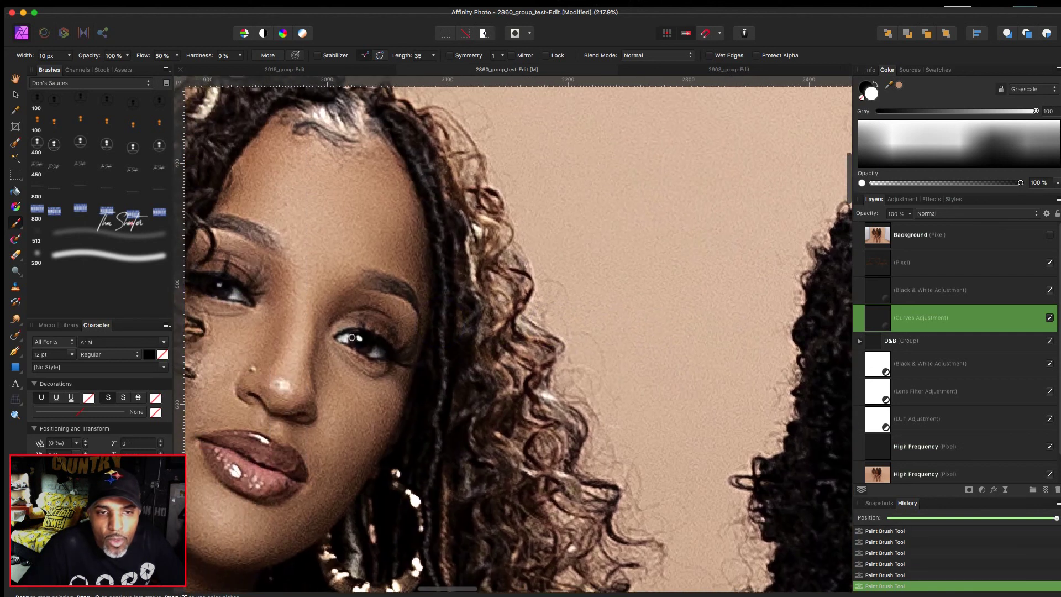
{"action": "scroll", "coordinate": [358, 338], "scroll_direction": "left", "scroll_amount": 3}
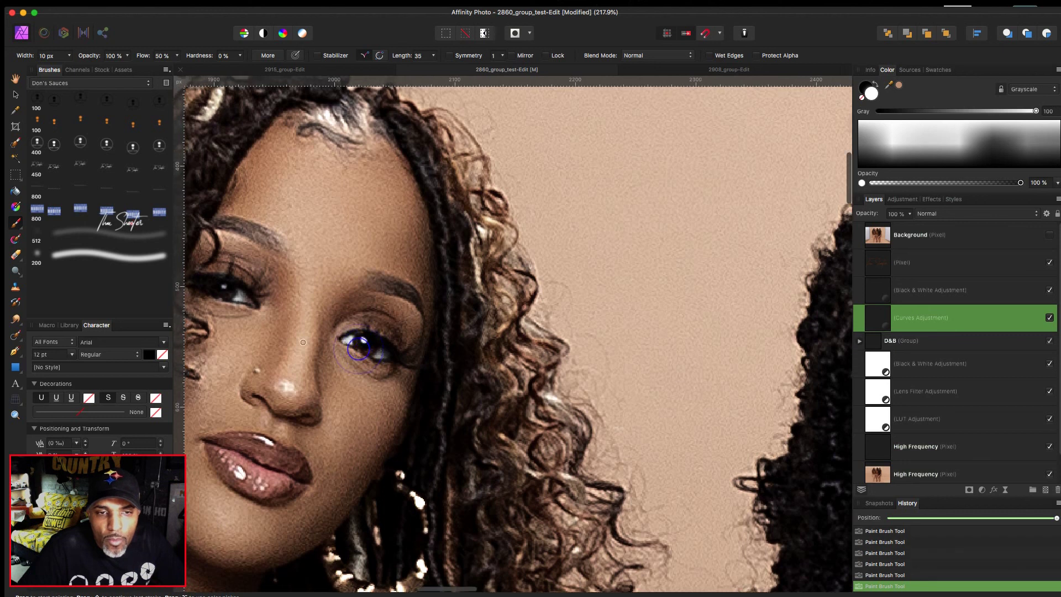
{"action": "scroll", "coordinate": [358, 338], "scroll_direction": "up", "scroll_amount": 1}
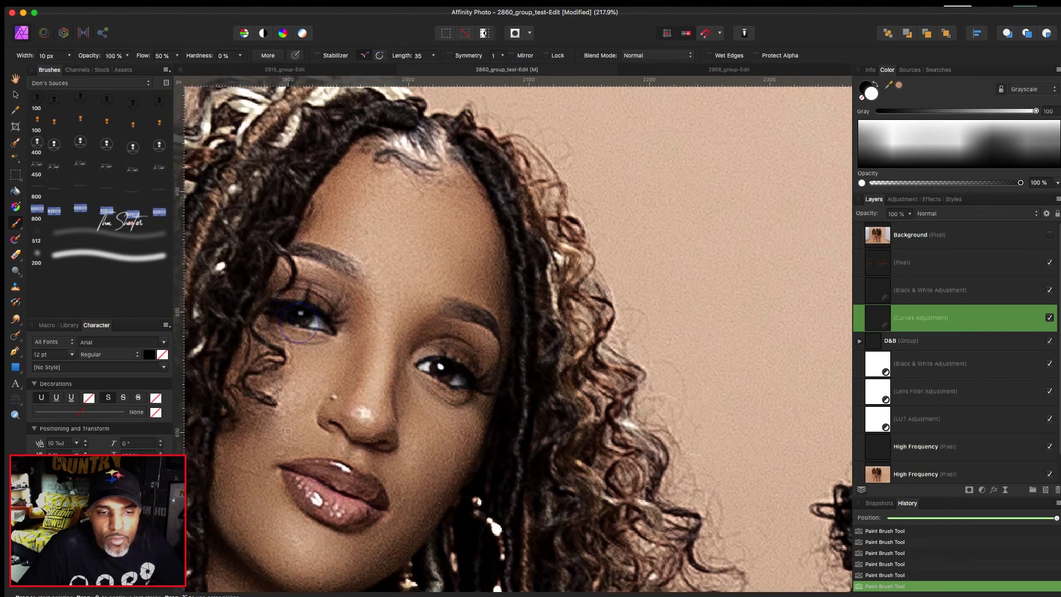
Brighten the lip highlights of the women on the Curves mask with a 17.5 px soft white brush
{"action": "key", "text": "]"}
{"action": "left_click", "coordinate": [311, 495]}
{"action": "scroll", "coordinate": [364, 492], "scroll_direction": "right", "scroll_amount": 10}
{"action": "scroll", "coordinate": [387, 497], "scroll_direction": "down", "scroll_amount": 1}
{"action": "scroll", "coordinate": [462, 440], "scroll_direction": "right", "scroll_amount": 8}
{"action": "scroll", "coordinate": [462, 441], "scroll_direction": "down", "scroll_amount": 2}
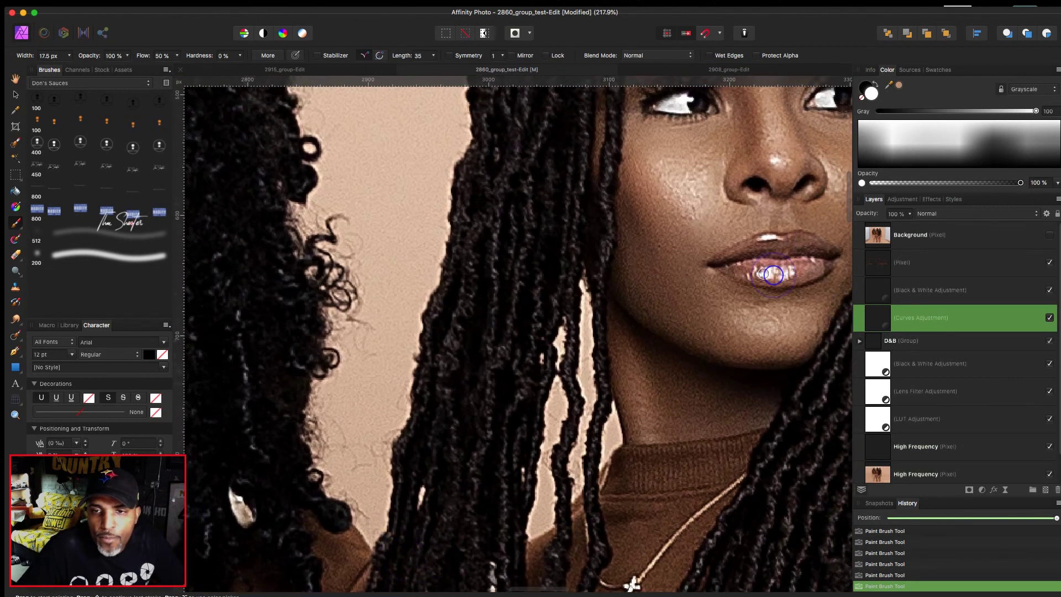
{"action": "scroll", "coordinate": [766, 290], "scroll_direction": "left", "scroll_amount": 10}
{"action": "scroll", "coordinate": [766, 290], "scroll_direction": "up", "scroll_amount": 2}
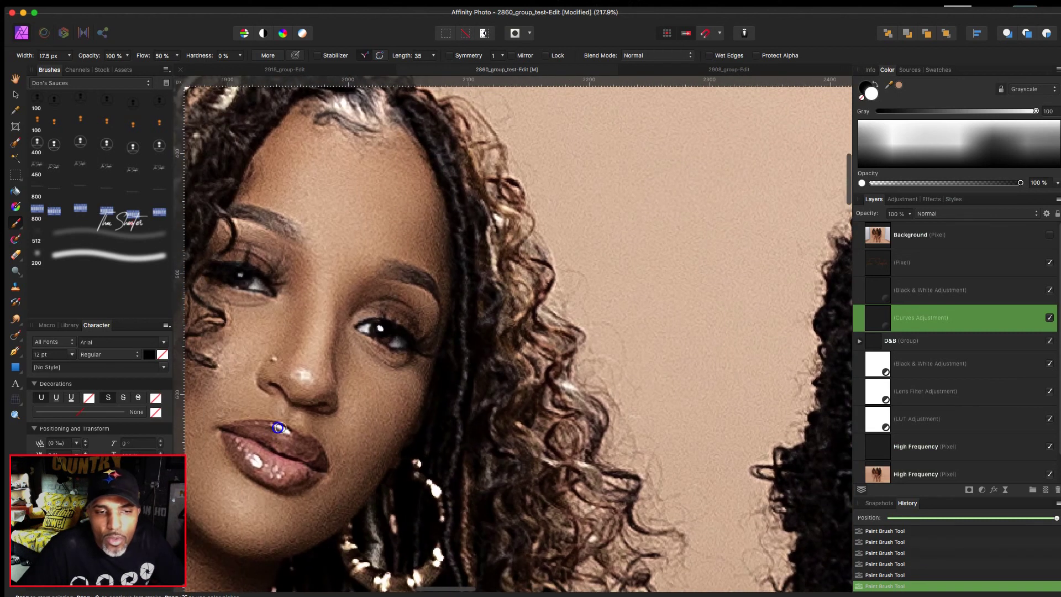
Reopen the eye-and-lip Curves adjustment, raise its midtone point slightly for a stronger brightening, and close its settings
{"action": "scroll", "coordinate": [278, 427], "scroll_direction": "down", "scroll_amount": 5}
{"action": "scroll", "coordinate": [304, 403], "scroll_direction": "down", "scroll_amount": 10}
{"action": "scroll", "coordinate": [304, 400], "scroll_direction": "up", "scroll_amount": 5}
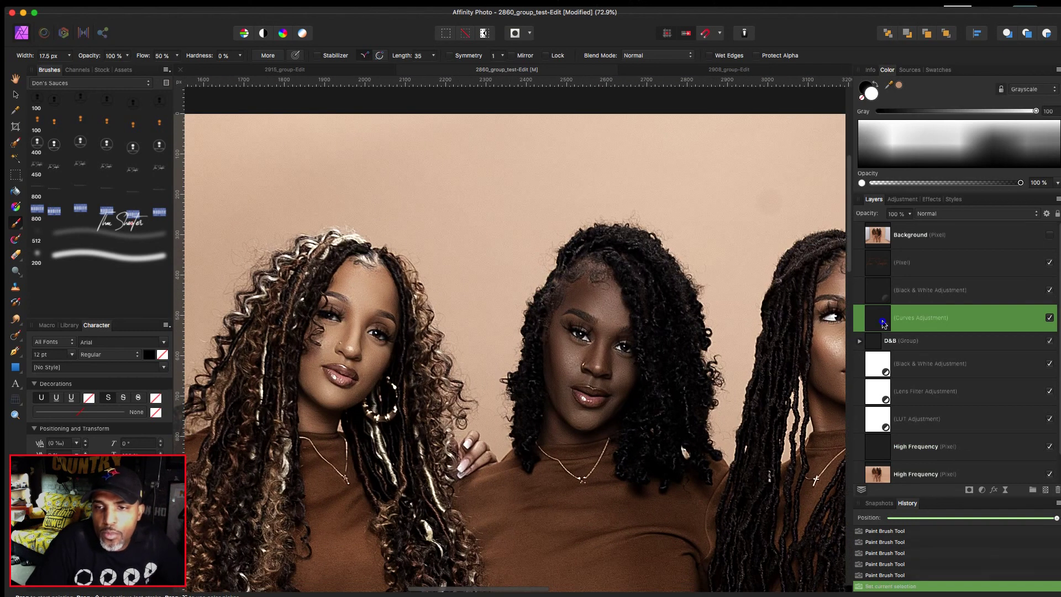
{"action": "double_click", "coordinate": [883, 322]}
{"action": "mouse_move", "coordinate": [710, 407]}
{"action": "left_mouse_down"}
{"action": "mouse_move", "coordinate": [707, 392]}
{"action": "mouse_move", "coordinate": [712, 399]}
{"action": "left_mouse_up"}
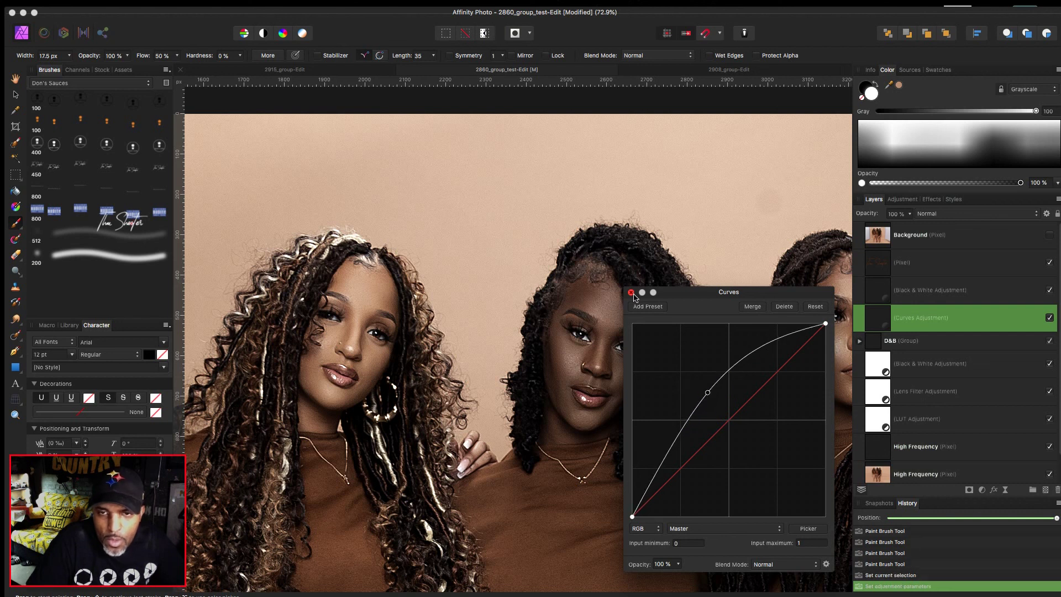
{"action": "left_click", "coordinate": [632, 293]}
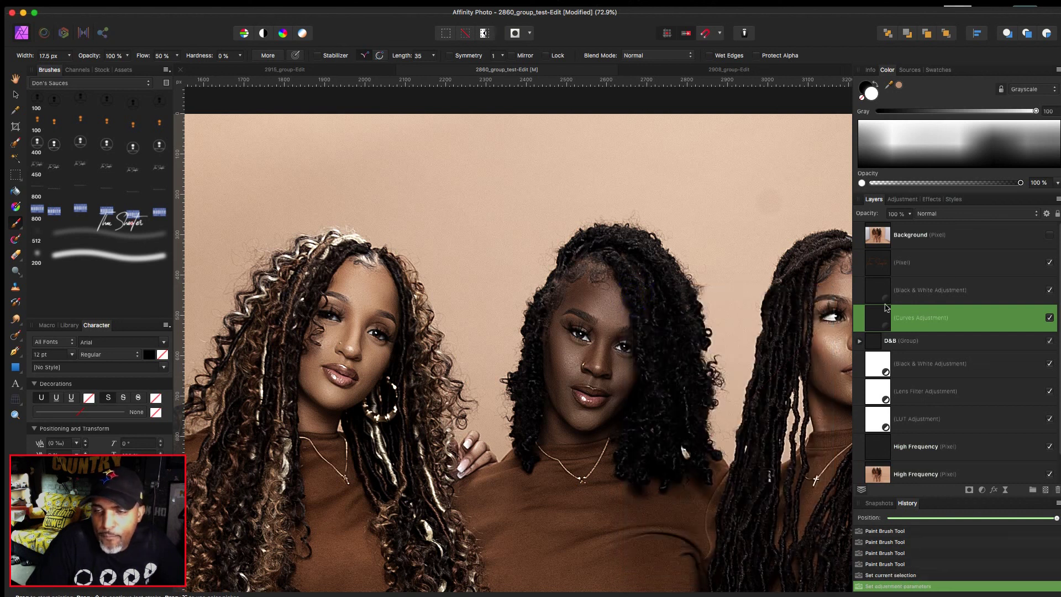
Fit the whole photo in view and toggle the original Background layer on and off to compare before and after
{"action": "scroll", "coordinate": [580, 399], "scroll_direction": "down", "scroll_amount": 3}
{"action": "scroll", "coordinate": [580, 398], "scroll_direction": "down", "scroll_amount": 4}
{"action": "scroll", "coordinate": [580, 399], "scroll_direction": "down", "scroll_amount": 1}
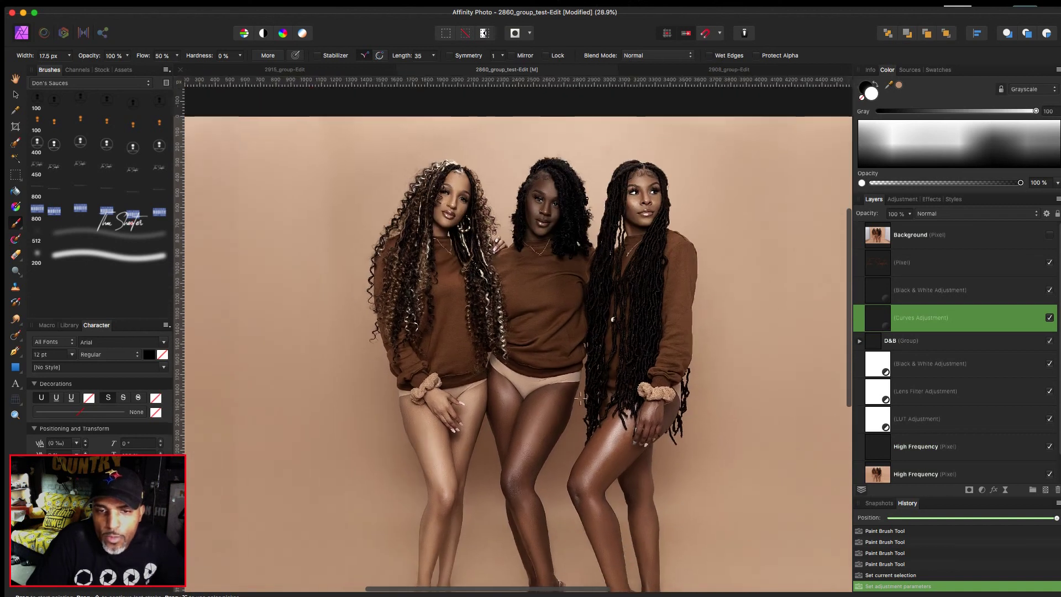
{"action": "scroll", "coordinate": [580, 399], "scroll_direction": "down", "scroll_amount": 3}
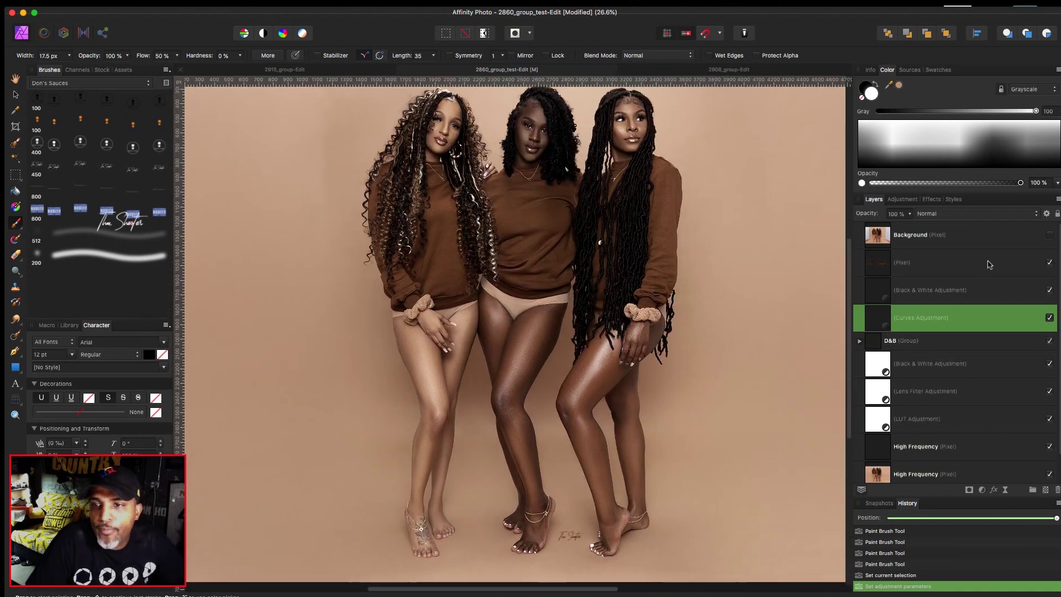
{"action": "key", "text": "super+0"}
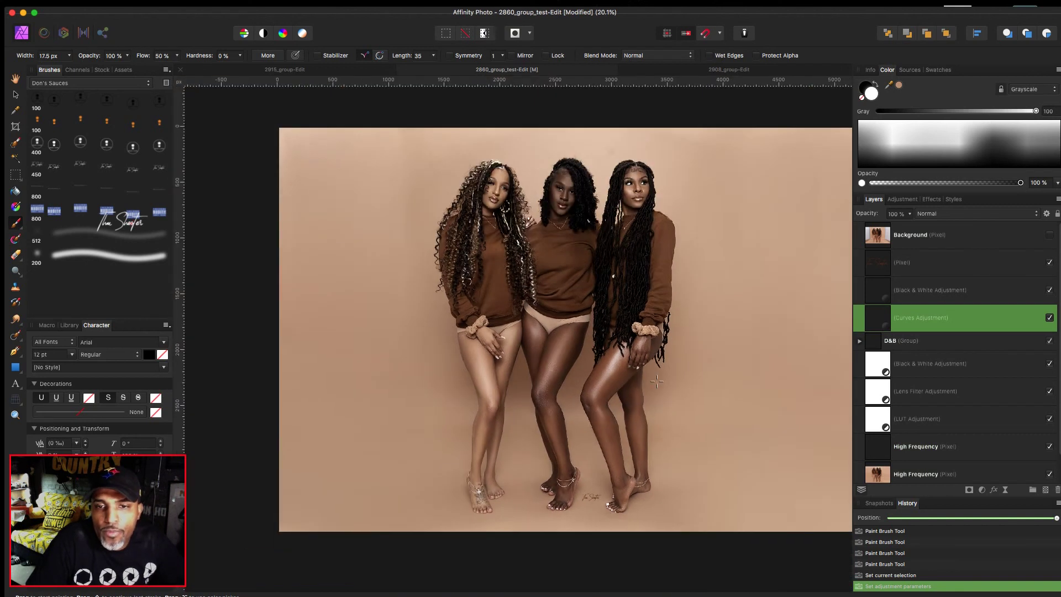
{"action": "left_click", "coordinate": [1050, 237]}
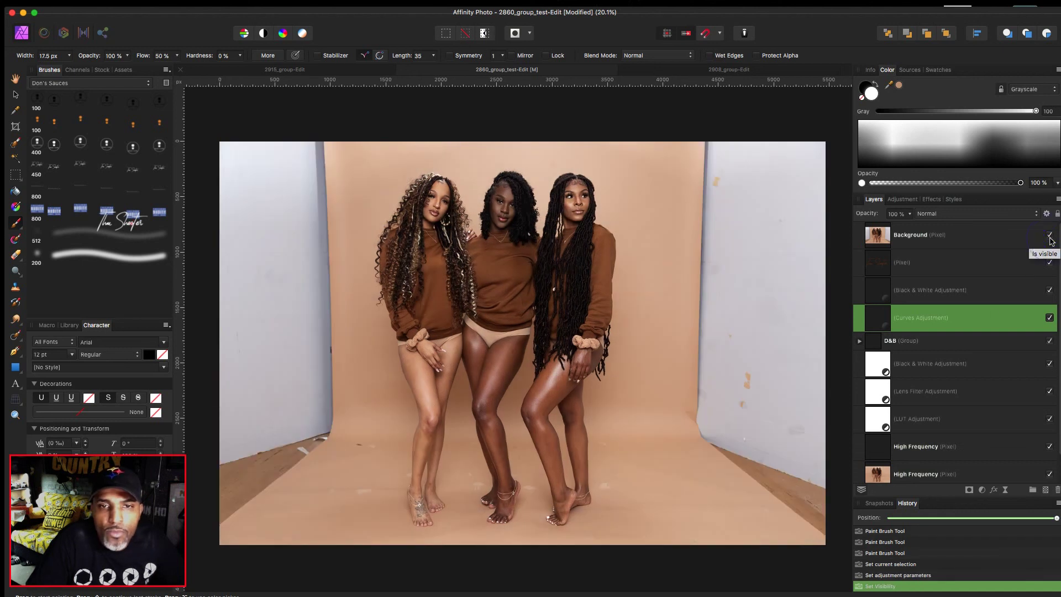
{"action": "left_click", "coordinate": [1050, 237]}
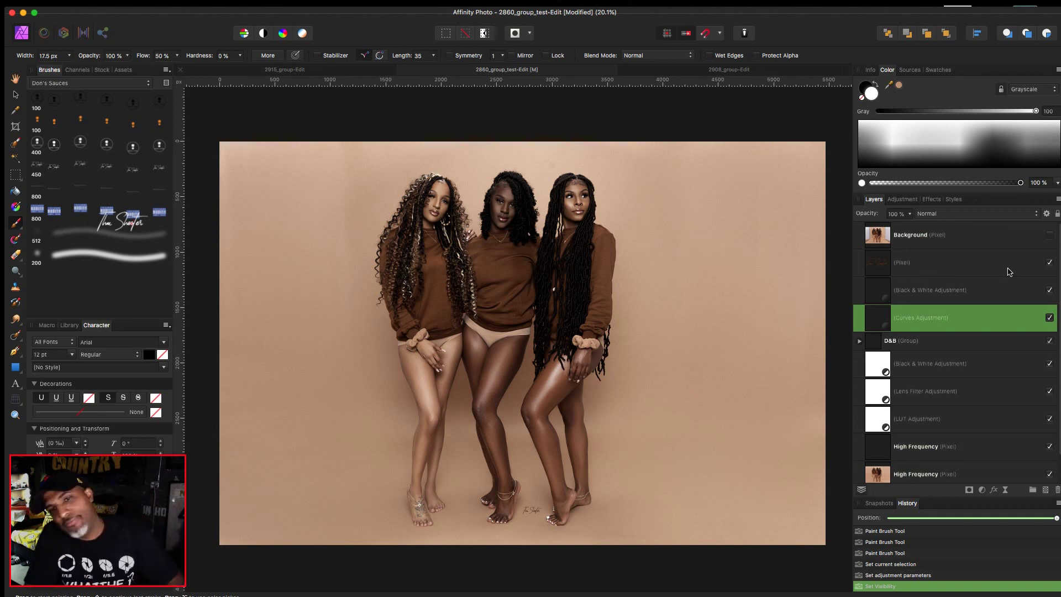
{"action": "left_click", "coordinate": [753, 4]}
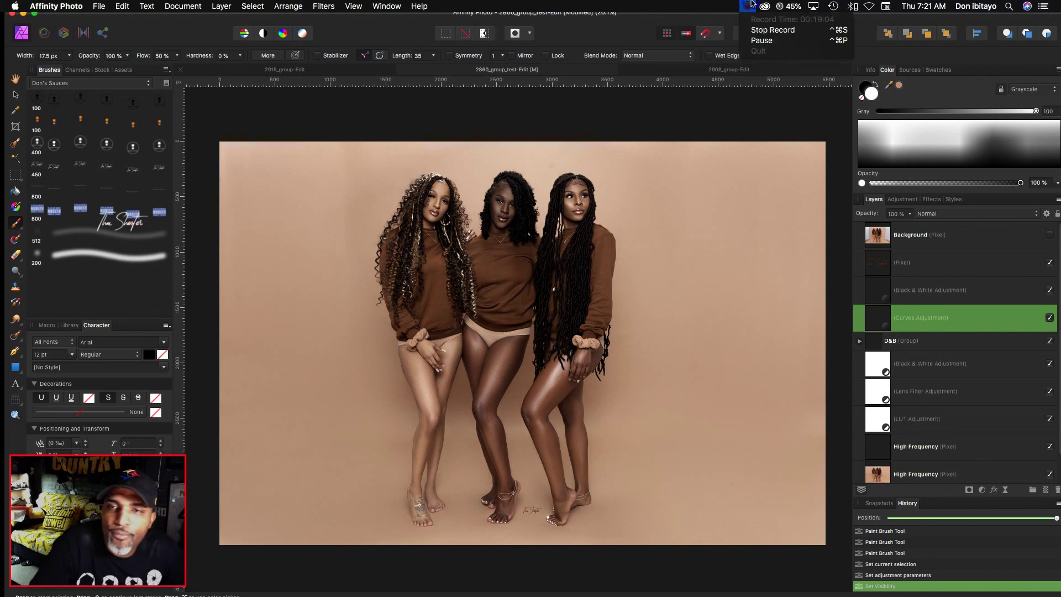